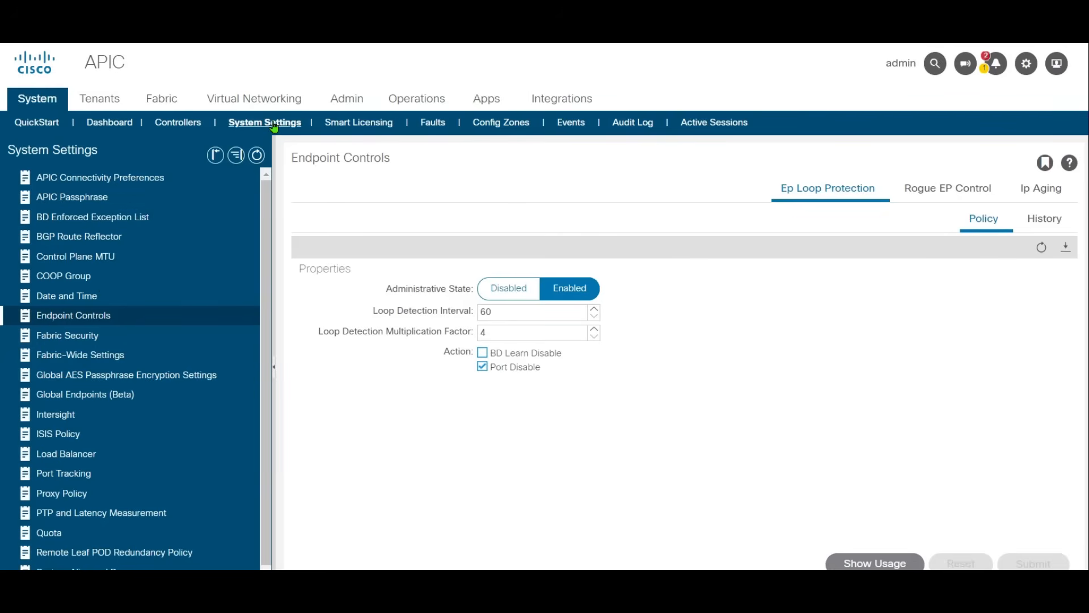
# Step: Enable Enforce Subnet Check in the Fabric-Wide Settings policy and apply the change
pyautogui.click(118, 355)
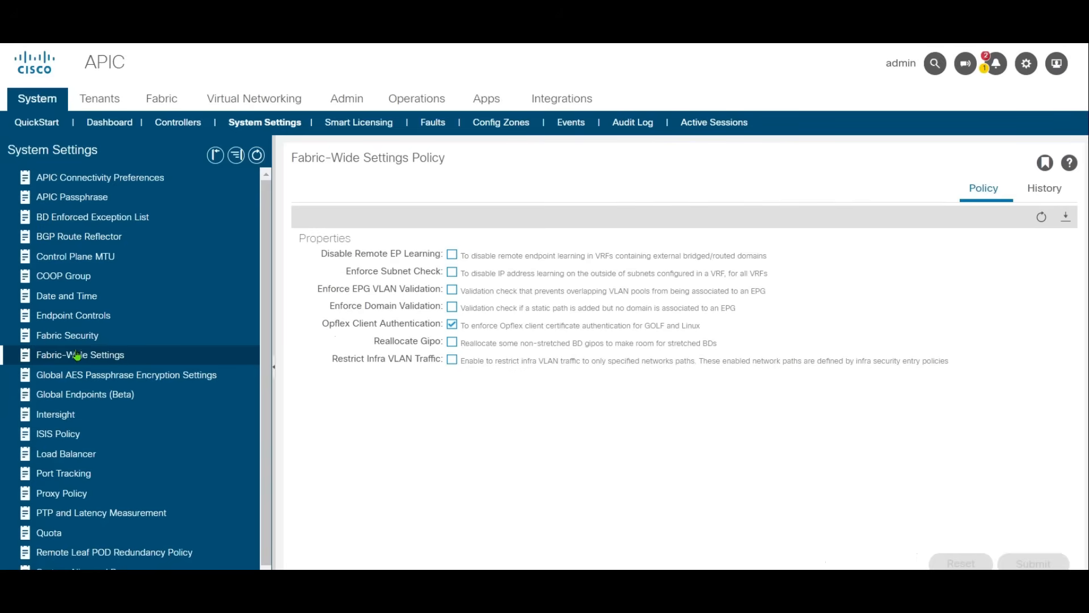
pyautogui.click(452, 272)
pyautogui.click(1033, 563)
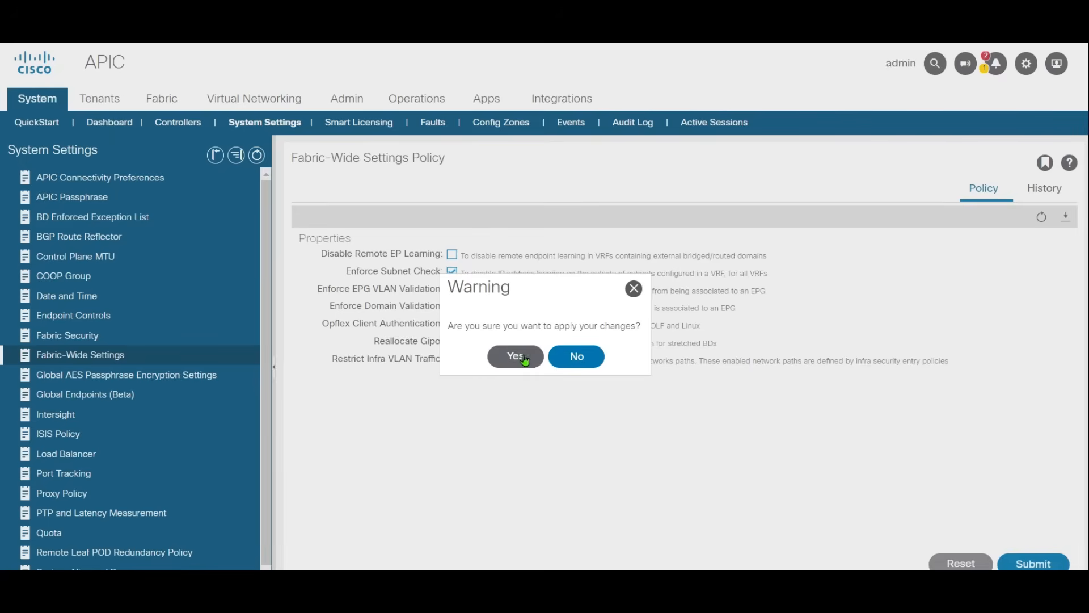
pyautogui.click(515, 356)
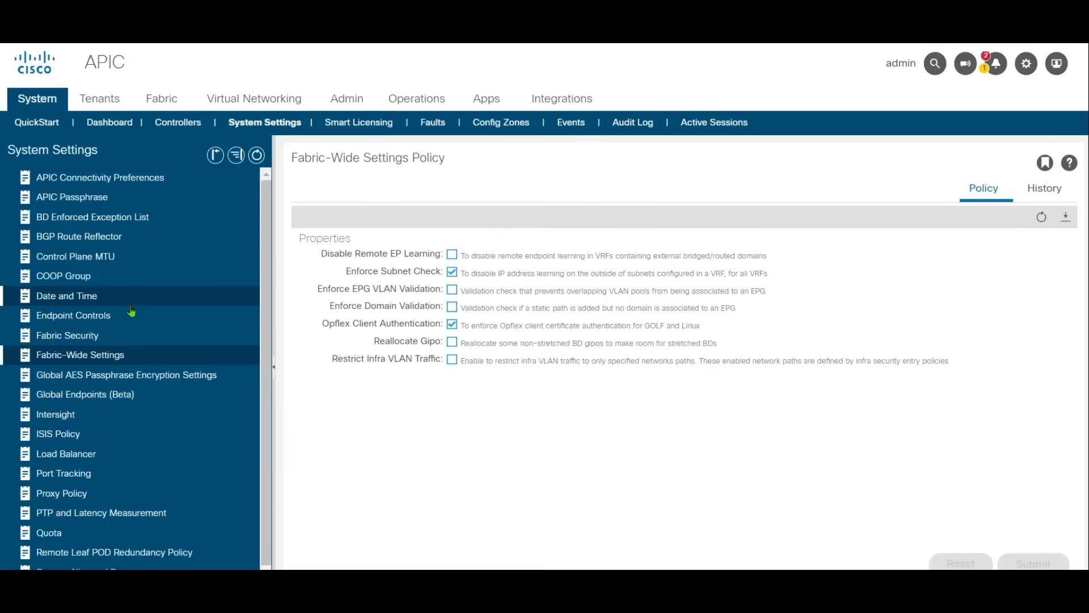
# Step: Enable the default MCP instance policy under the global access policies, including MCP PDU per VLAN, and submit the changes
pyautogui.click(106, 320)
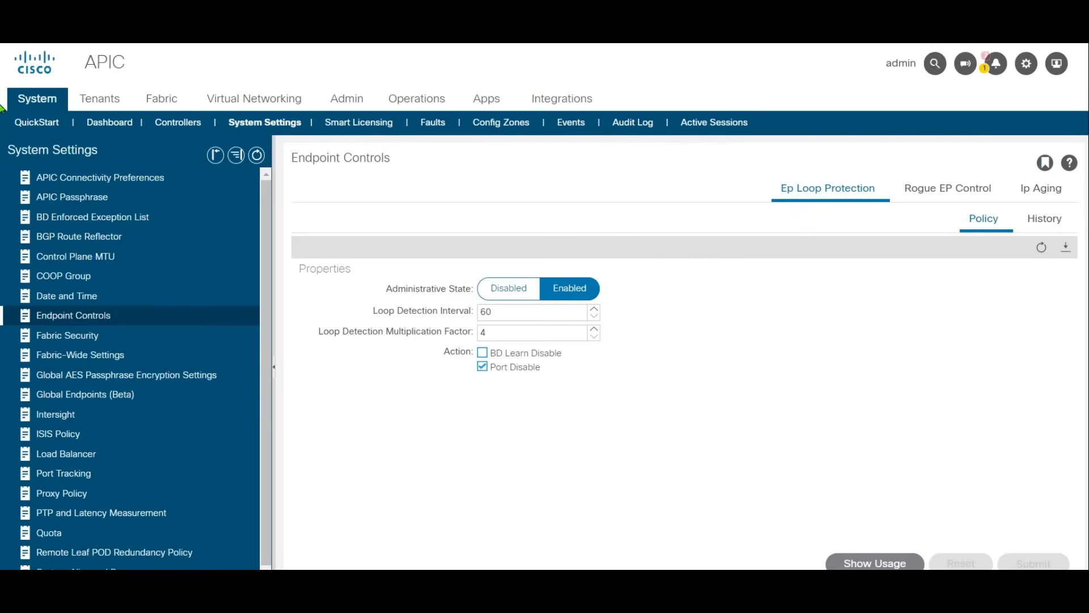
pyautogui.click(161, 103)
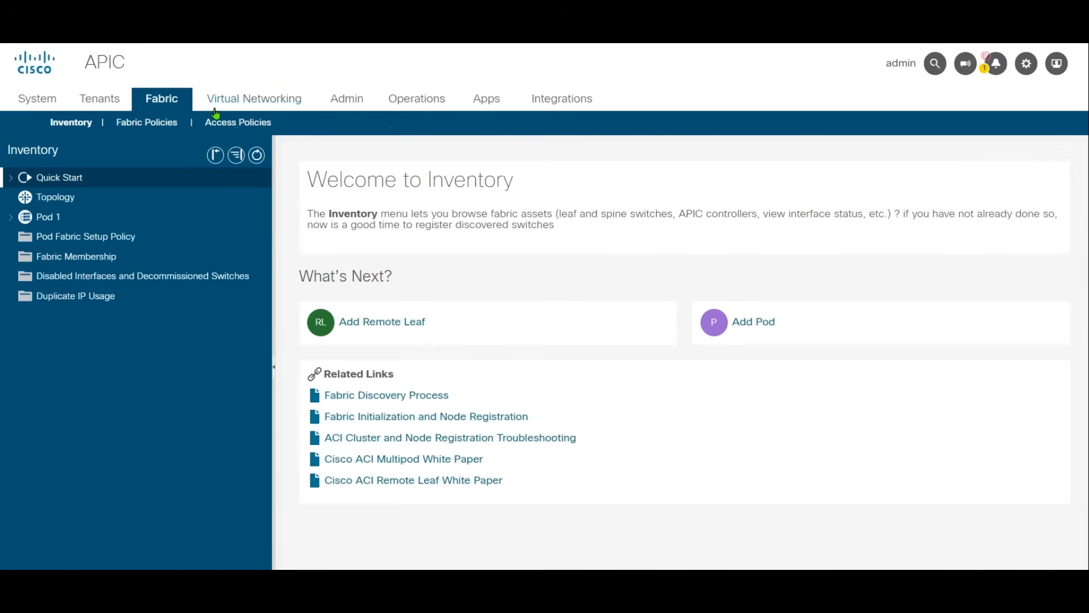
pyautogui.click(238, 124)
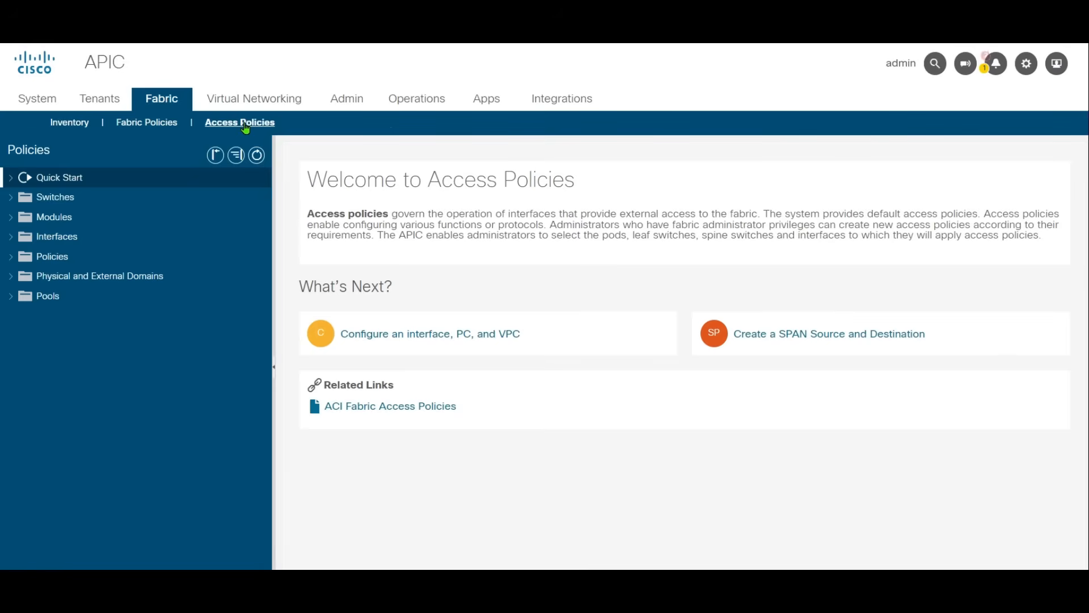
pyautogui.click(59, 258)
pyautogui.click(52, 316)
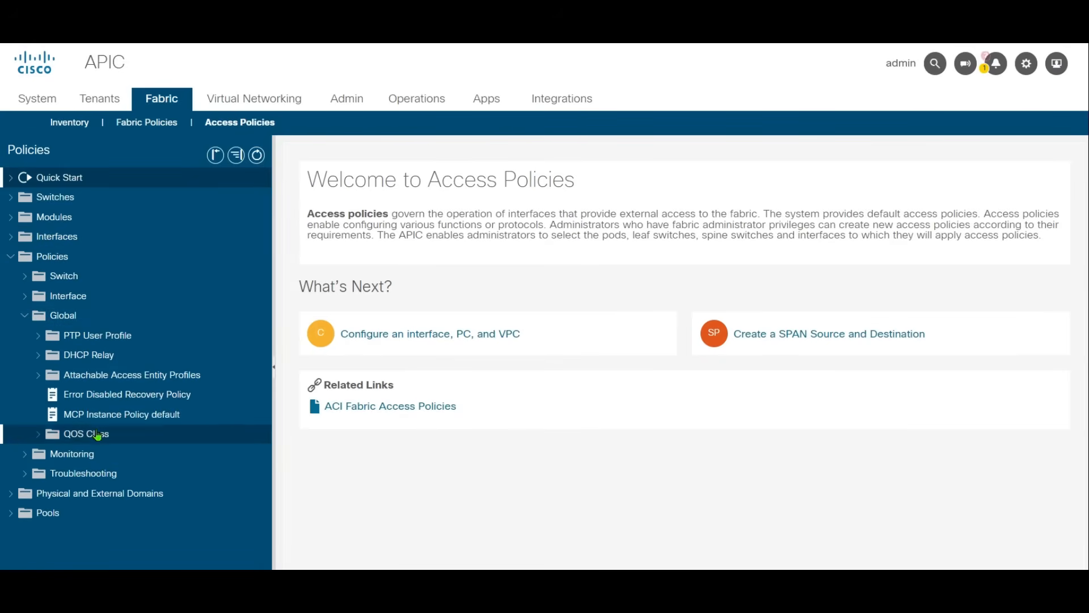
pyautogui.click(134, 418)
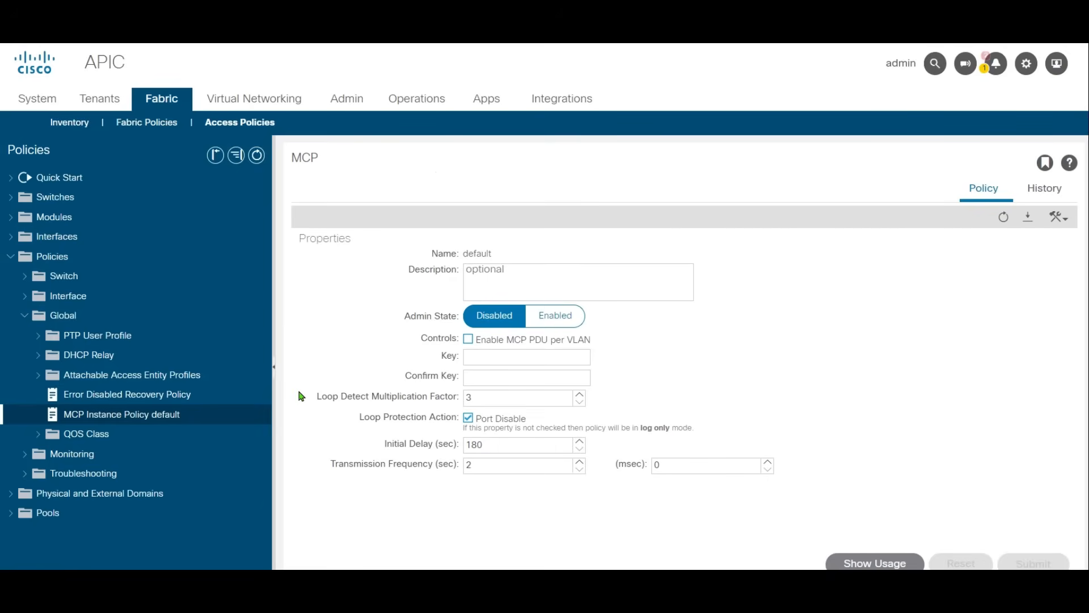
pyautogui.click(562, 319)
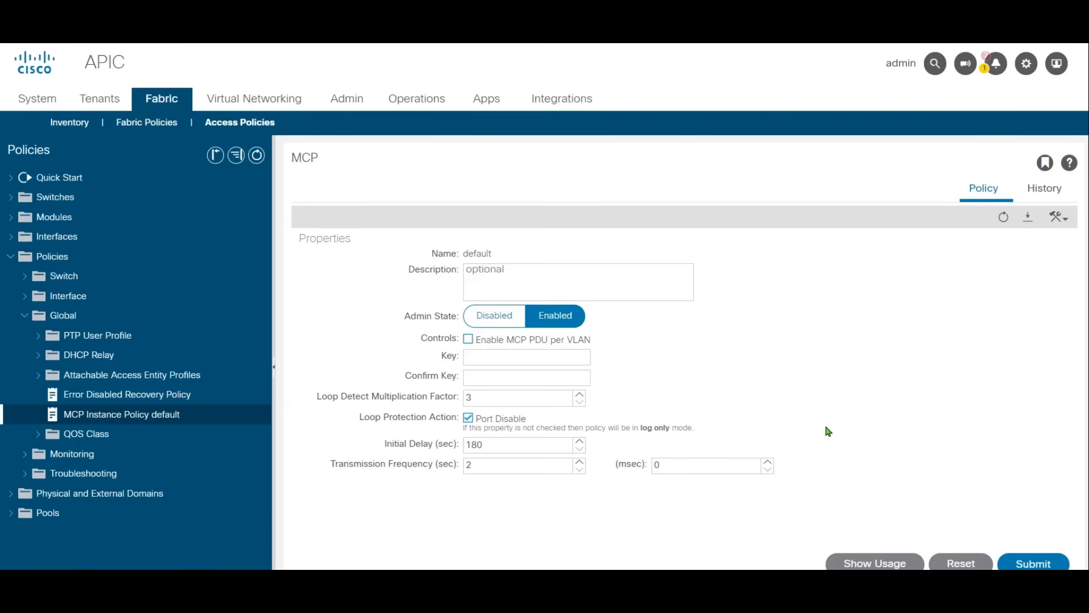
pyautogui.click(470, 341)
pyautogui.click(1049, 563)
pyautogui.click(794, 477)
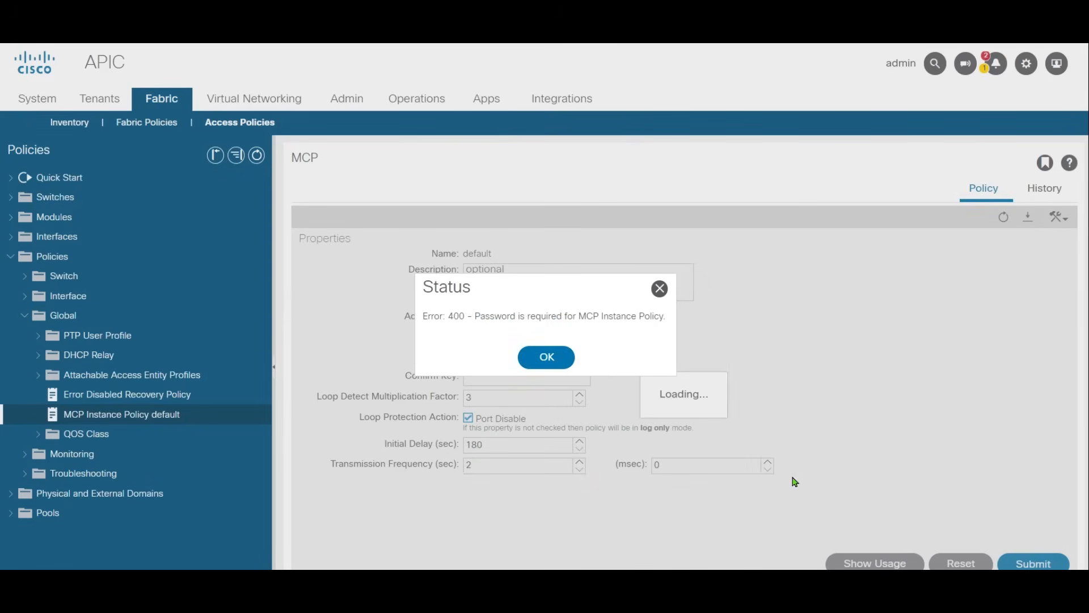
pyautogui.click(549, 360)
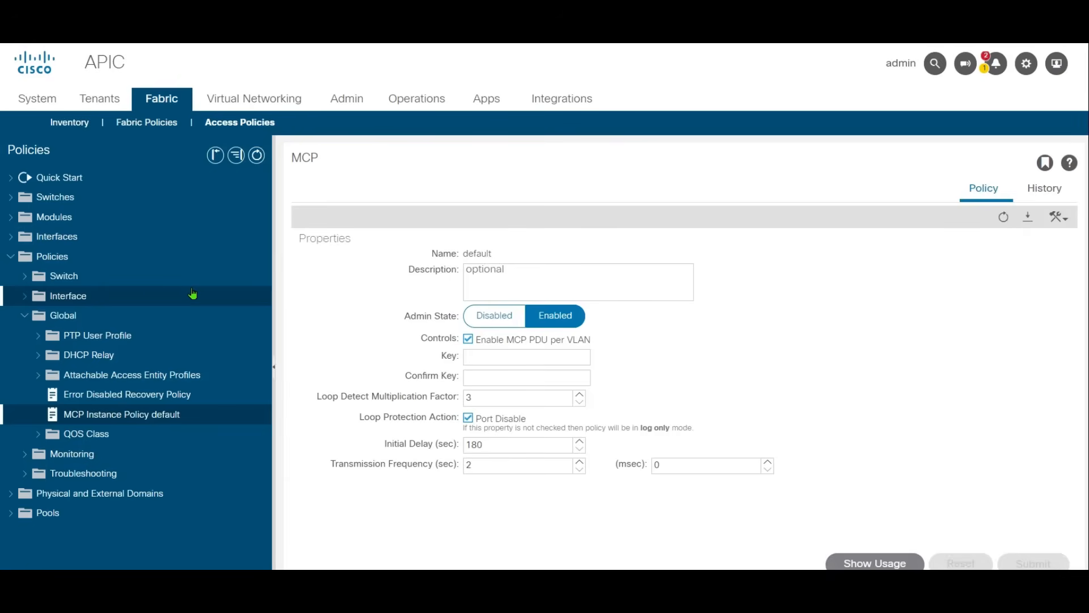
# Step: Enable Rogue EP Control in the system's Endpoint Controls and submit the policy
pyautogui.click(35, 99)
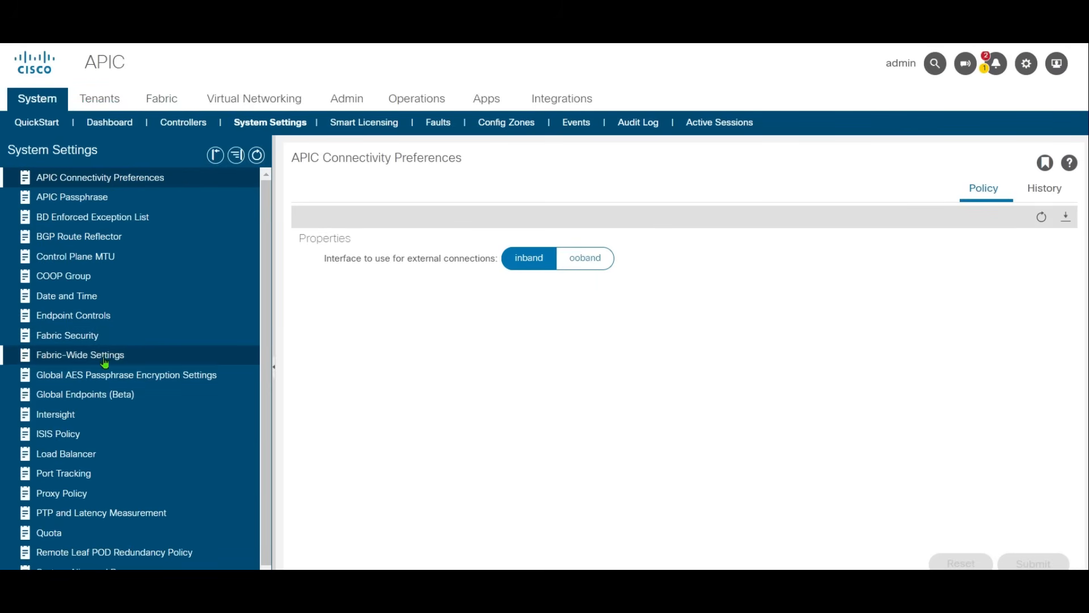
pyautogui.click(89, 316)
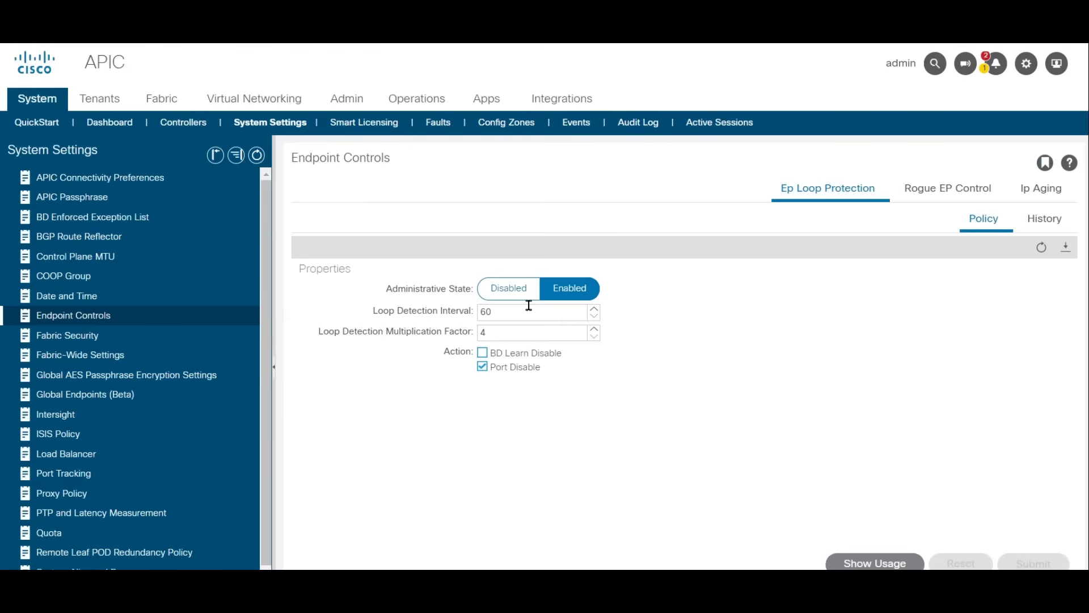
pyautogui.click(940, 189)
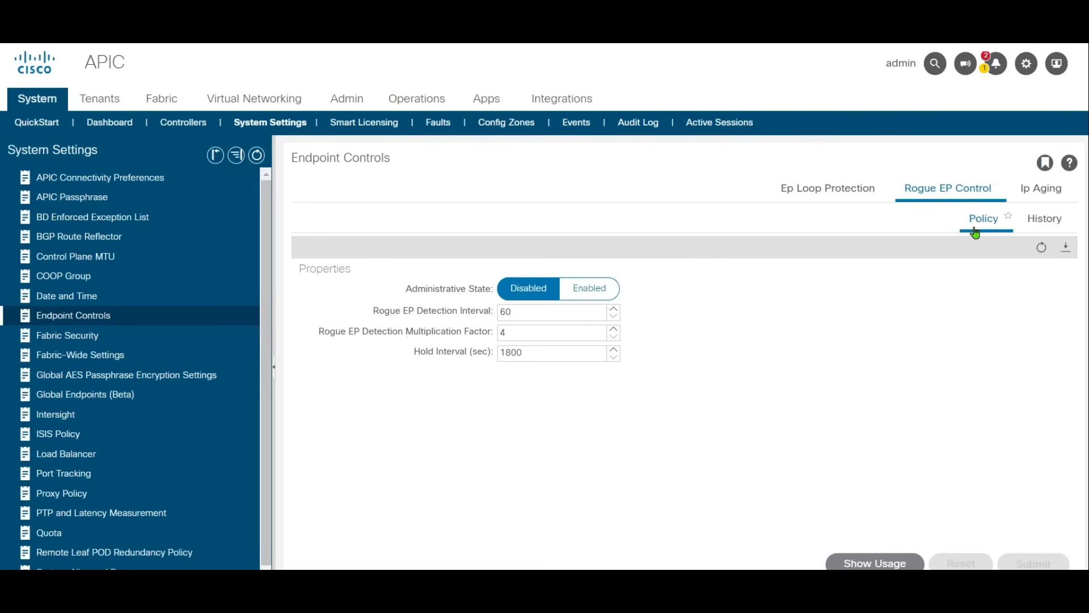
pyautogui.click(605, 296)
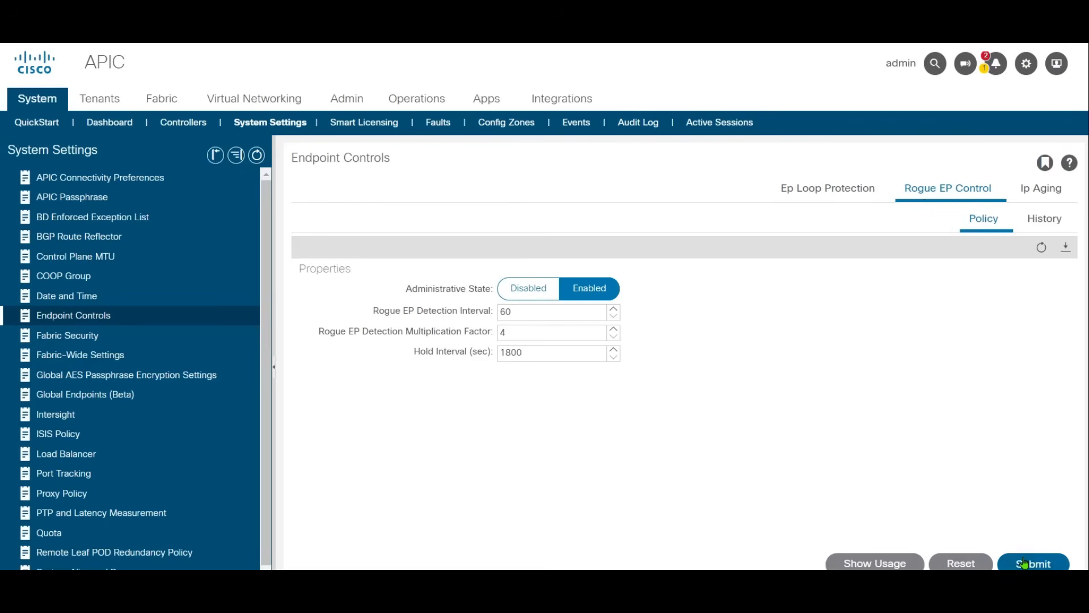
pyautogui.click(1028, 561)
pyautogui.click(786, 482)
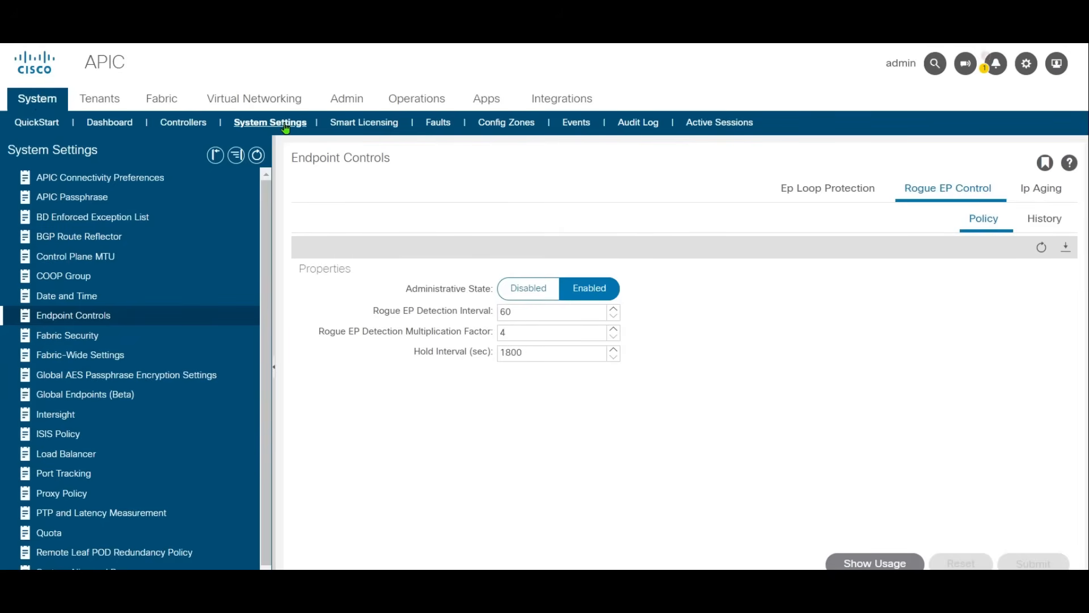
# Step: Turn on the port tracking state in the system settings and submit the policy
pyautogui.scroll(-1, 135, 448)
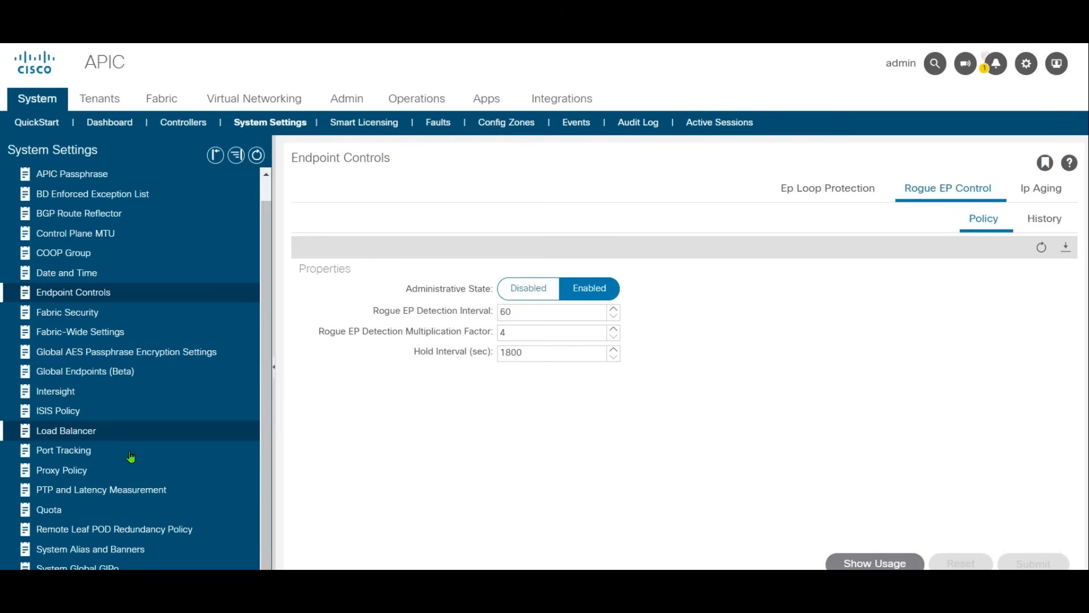
pyautogui.click(132, 457)
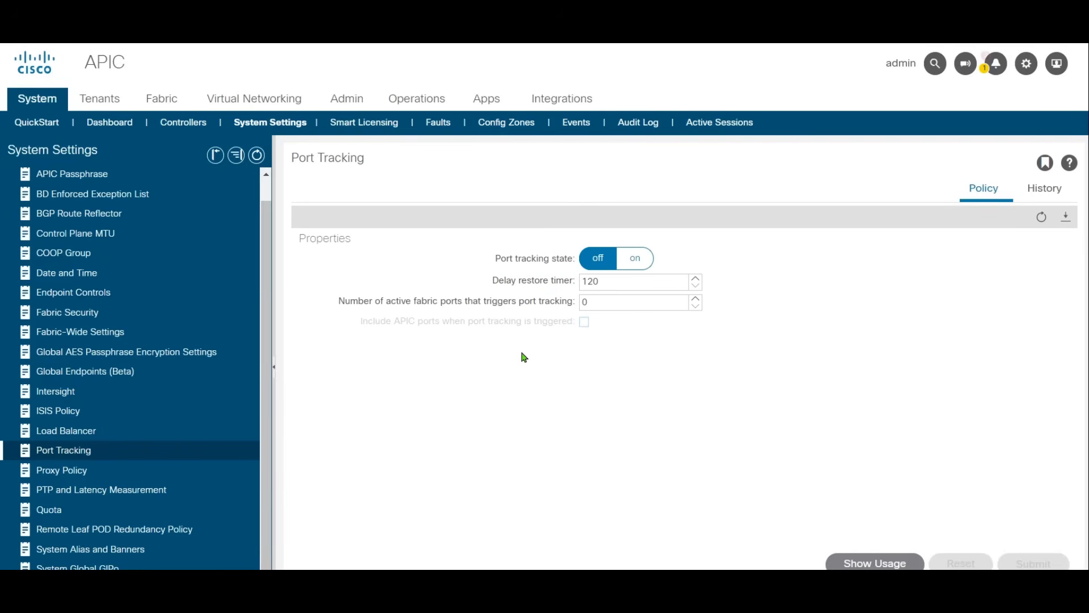
pyautogui.click(645, 265)
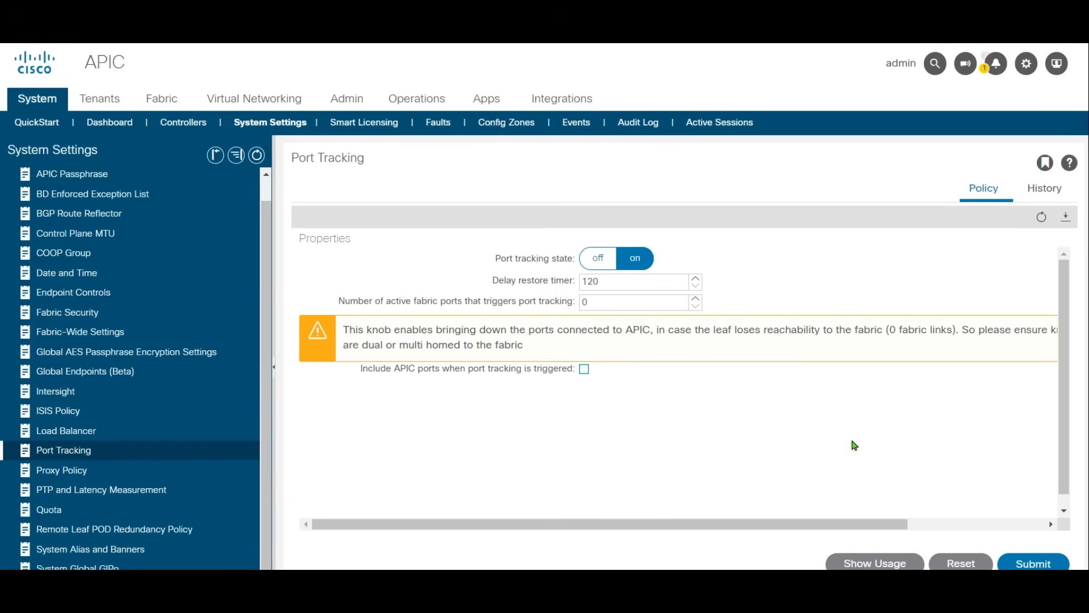
pyautogui.click(1047, 563)
pyautogui.click(792, 480)
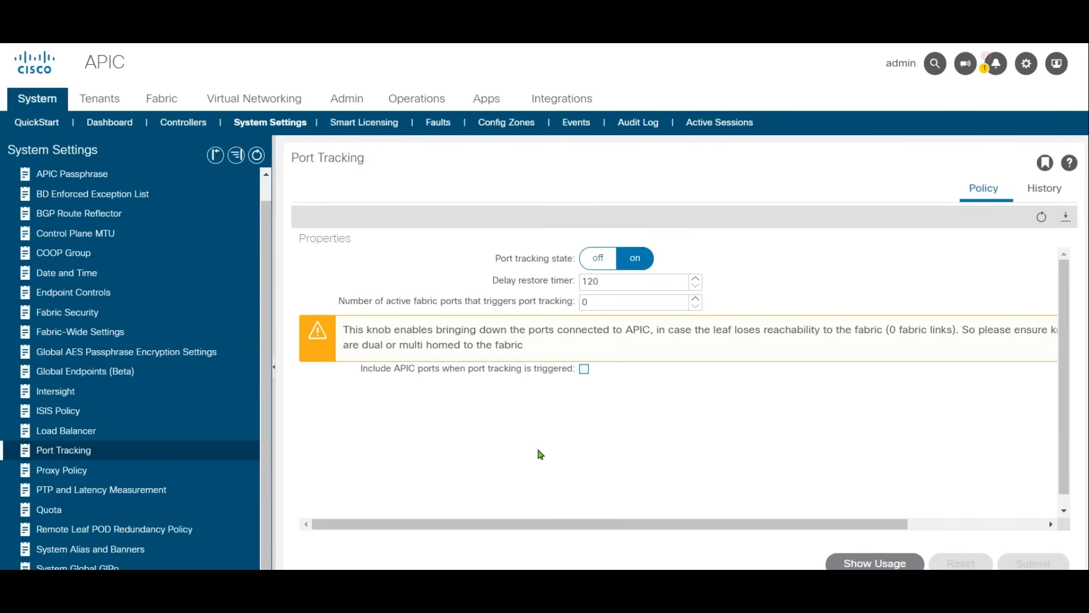
# Step: Enable encryption in the Global AES Passphrase Encryption Settings and fill in the passphrase and its confirmation
pyautogui.click(100, 360)
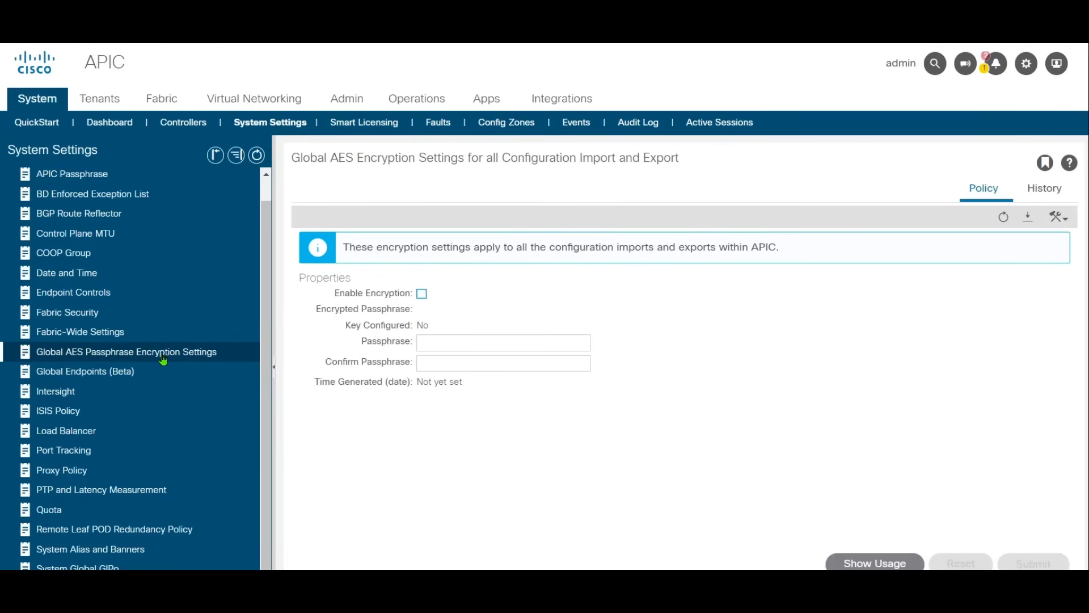
pyautogui.click(422, 294)
pyautogui.click(463, 342)
pyautogui.write('•••••••••')
pyautogui.press('Tab')
pyautogui.write('•••••••••')
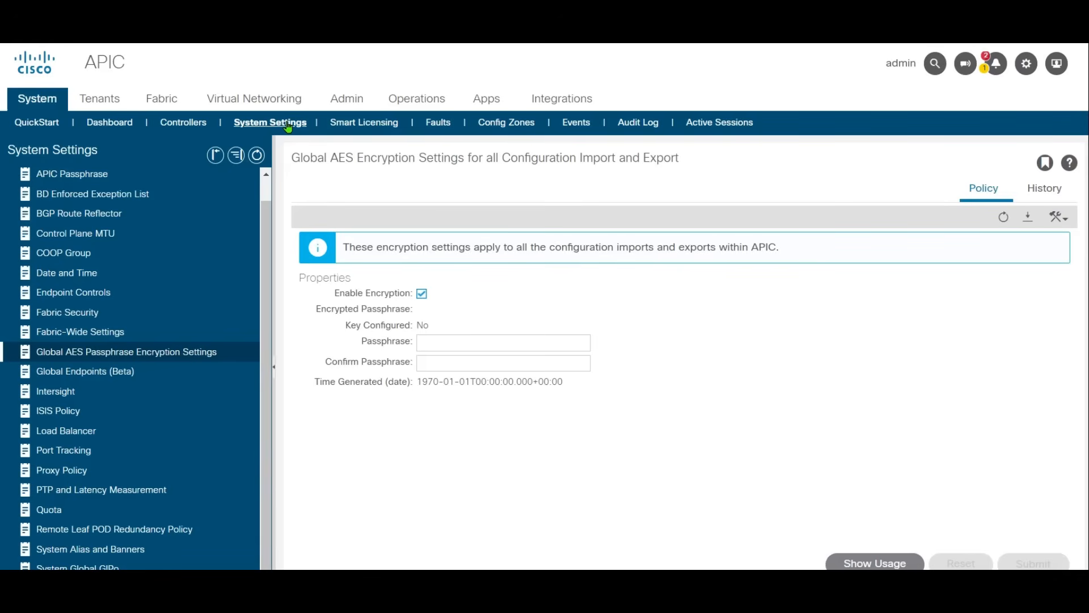
# Step: Examine the ISIS Policy's metric for redistributed routes and the COOP Group policy type
pyautogui.click(78, 425)
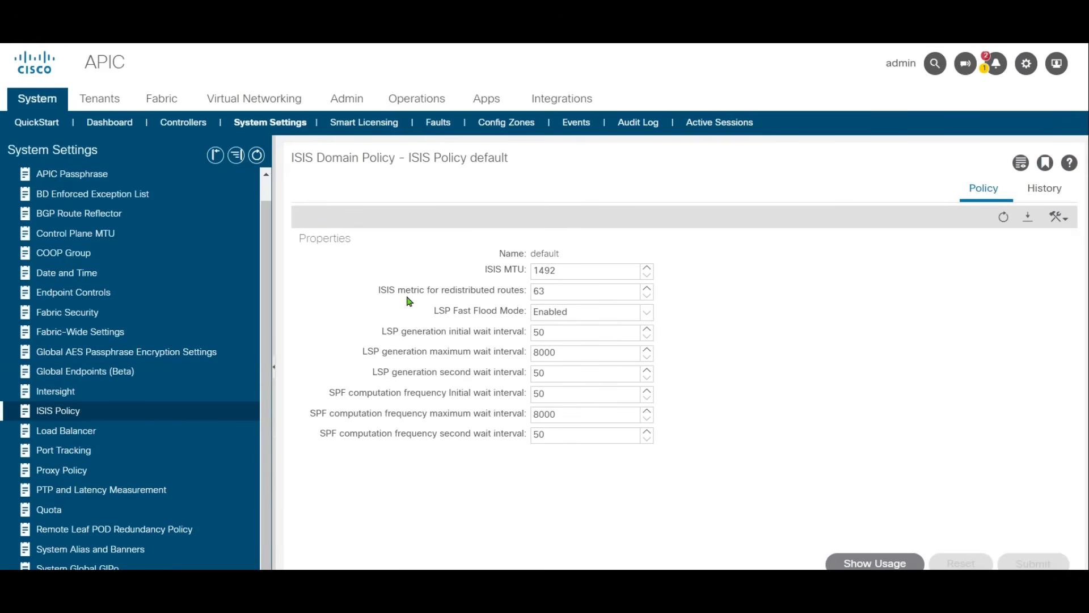
pyautogui.click(426, 291)
pyautogui.doubleClick(551, 286)
pyautogui.moveTo(615, 311)
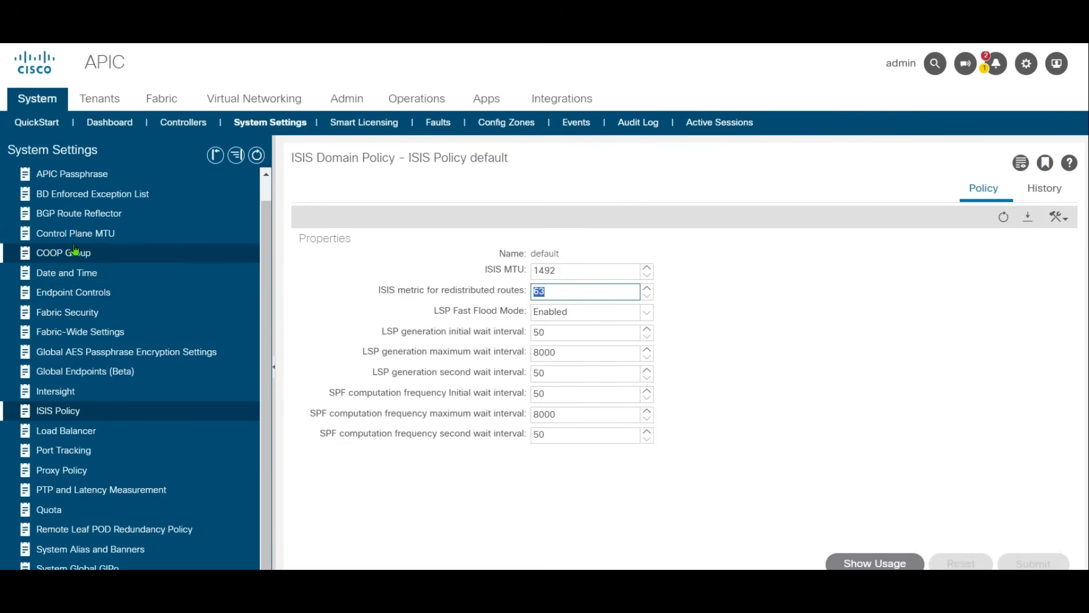
pyautogui.click(142, 255)
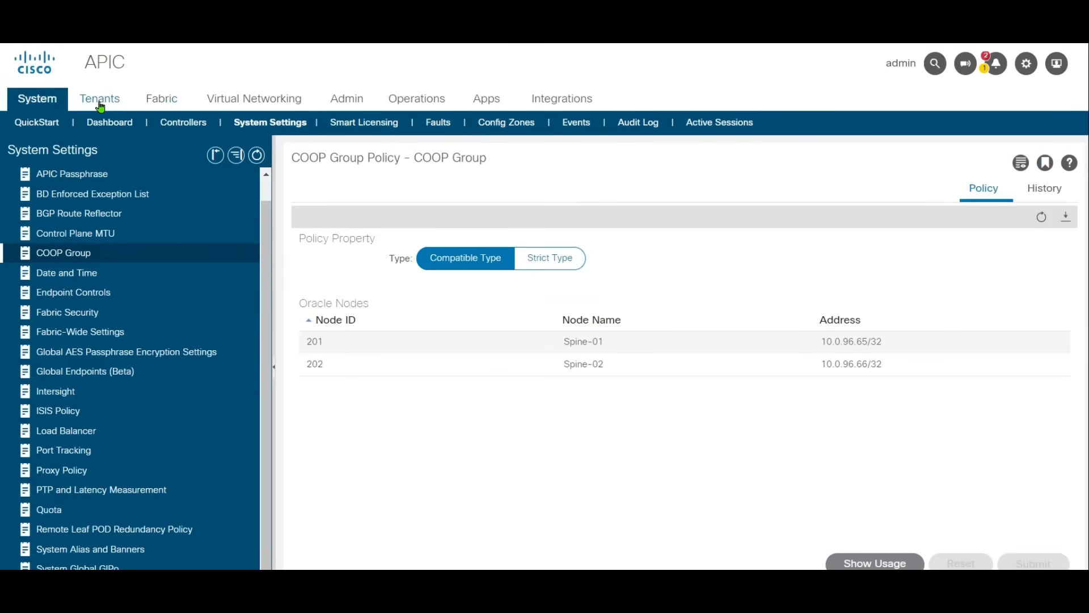
# Step: Examine the registered nodes listed under Fabric Membership in the fabric inventory
pyautogui.click(161, 101)
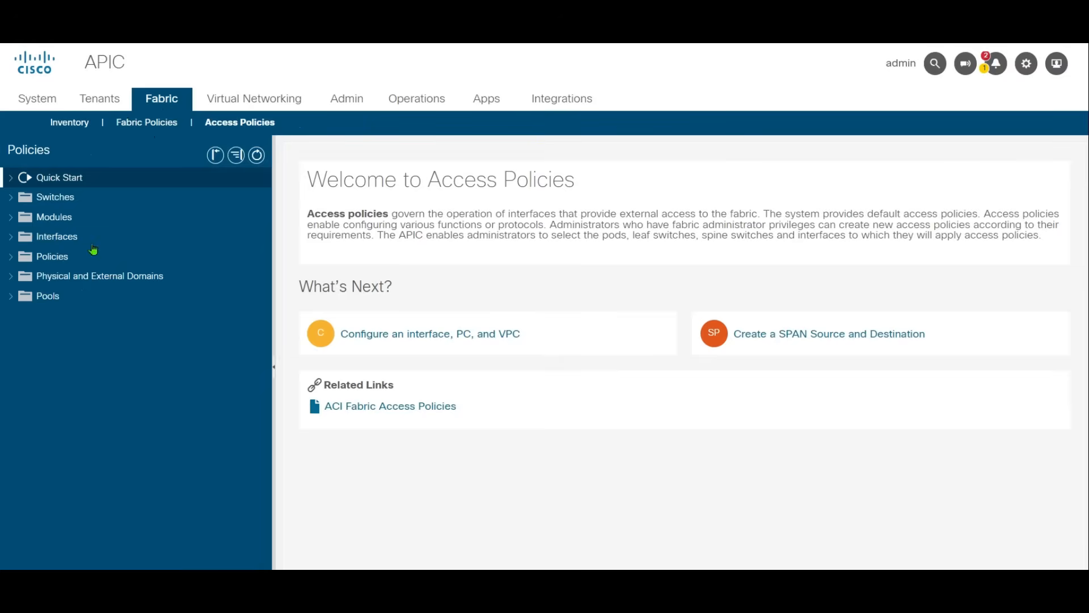
pyautogui.click(85, 121)
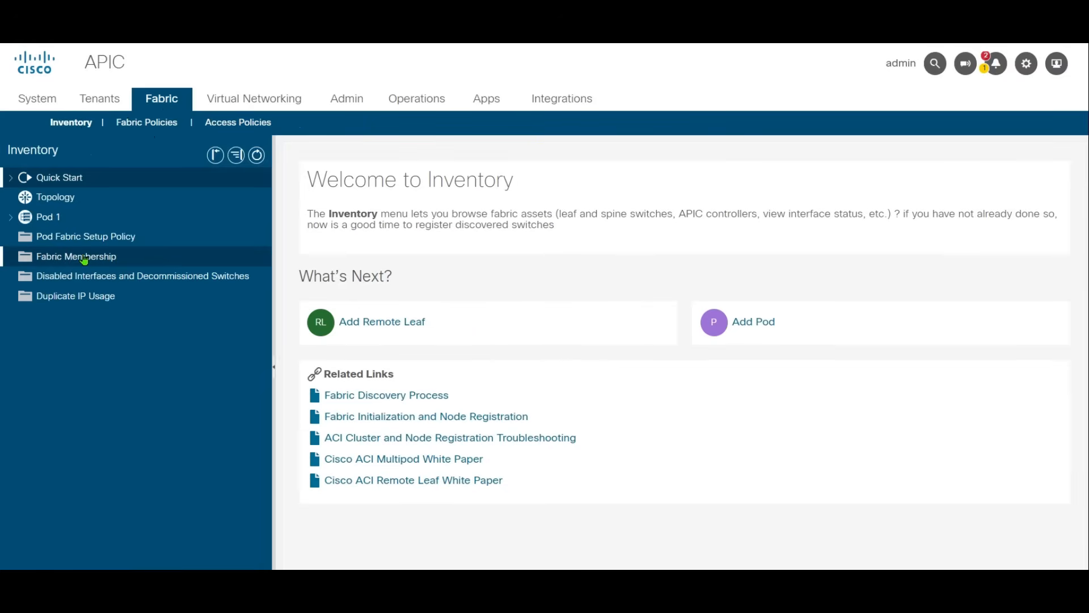
pyautogui.click(208, 264)
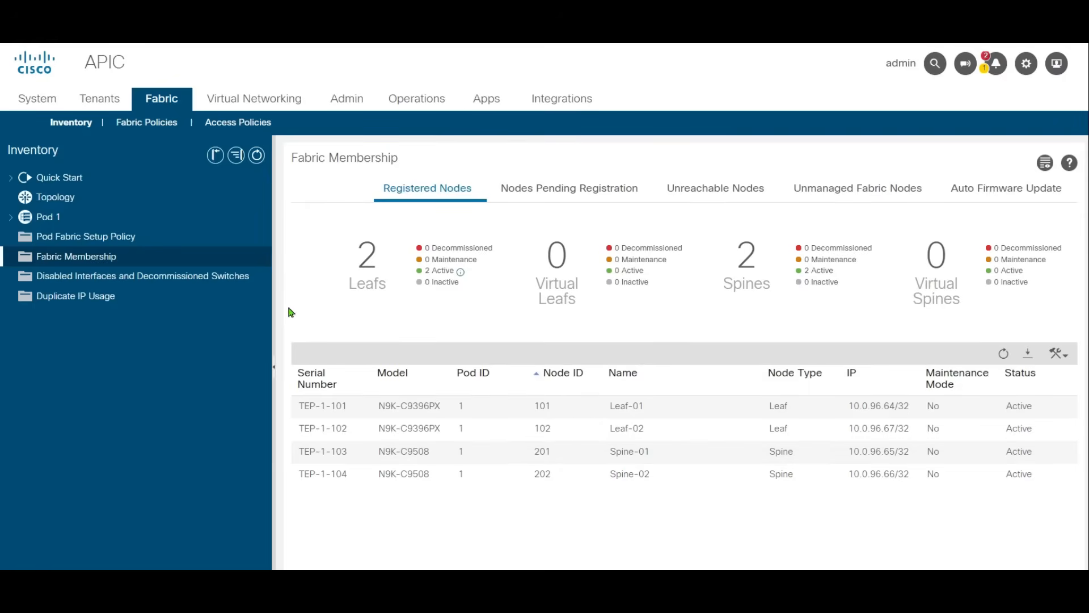
# Step: Examine the default and static Node Management Addresses of the mgmt tenant
pyautogui.click(100, 104)
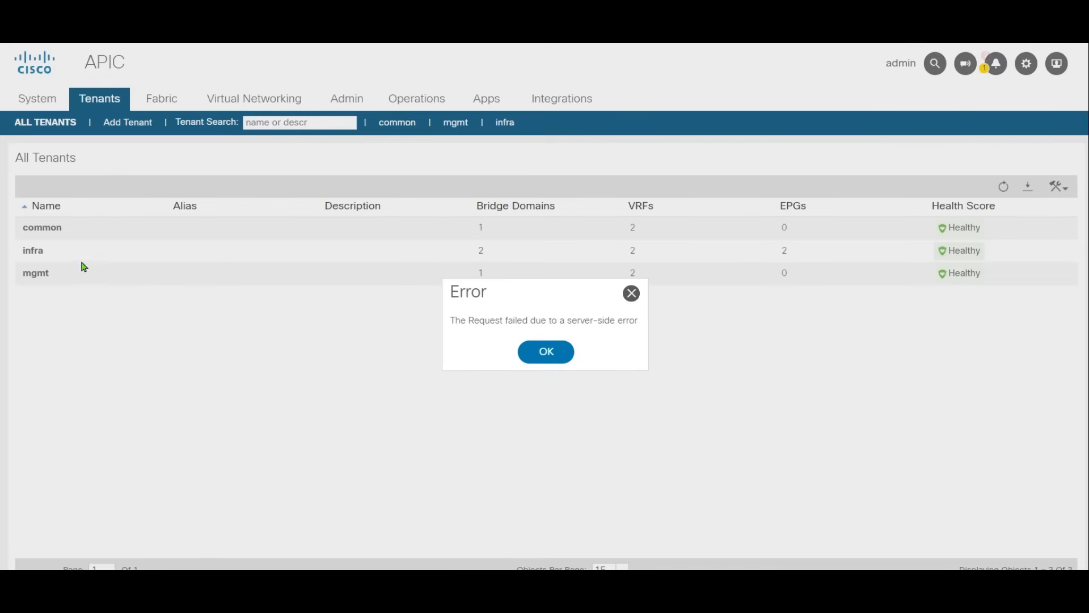
pyautogui.click(536, 352)
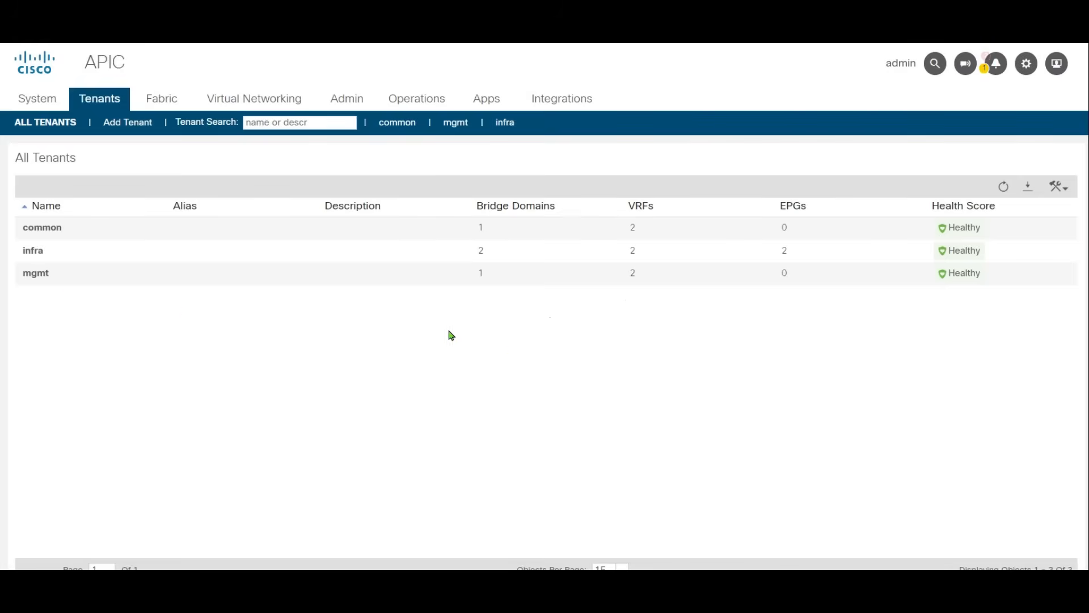
pyautogui.doubleClick(36, 274)
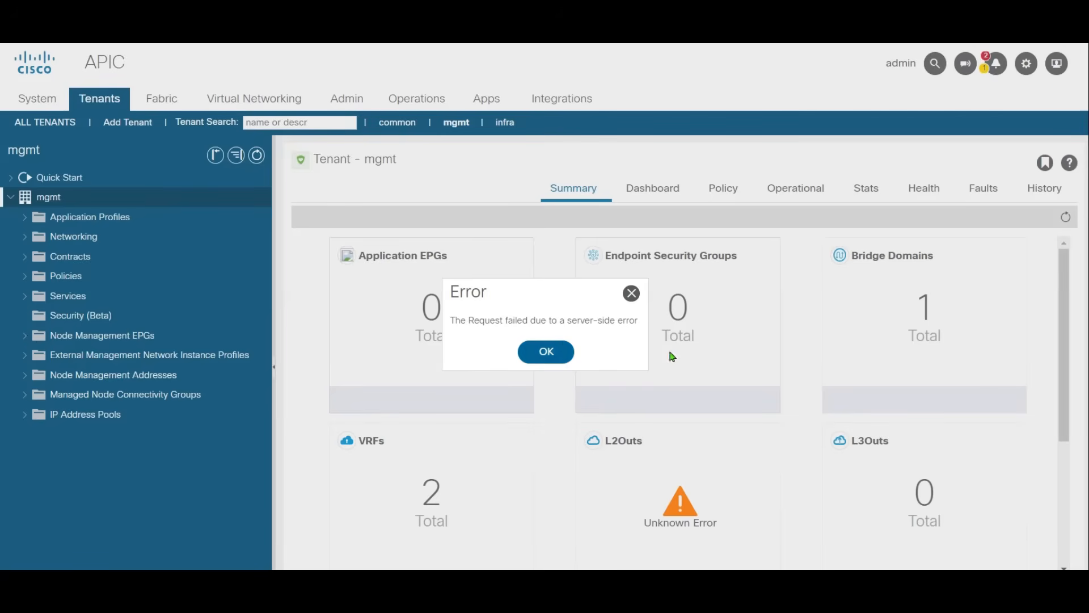
pyautogui.click(546, 352)
pyautogui.click(136, 377)
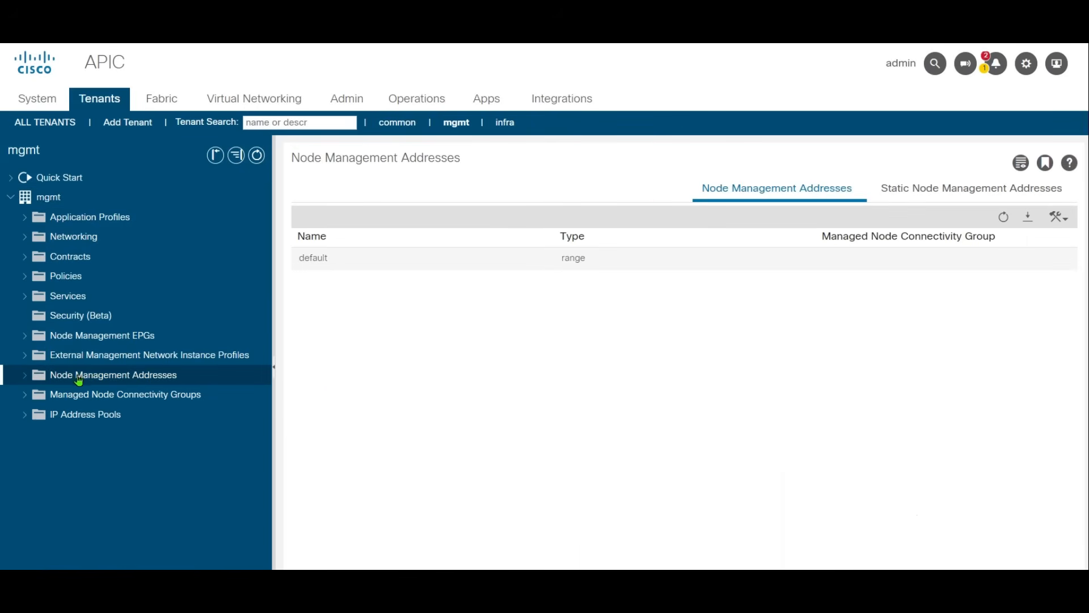
pyautogui.click(26, 376)
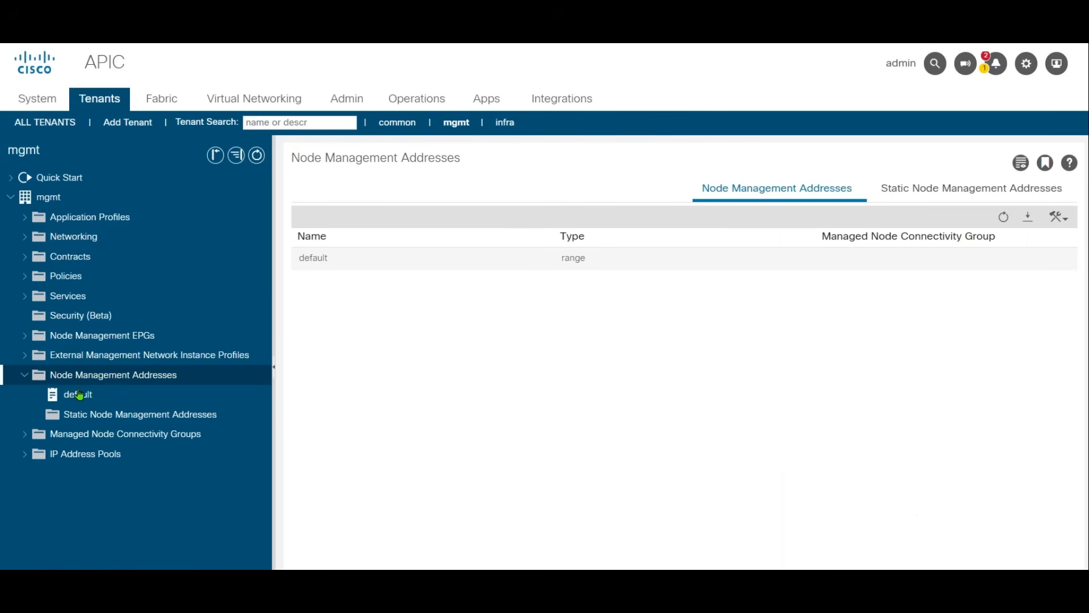
pyautogui.click(77, 395)
pyautogui.click(94, 418)
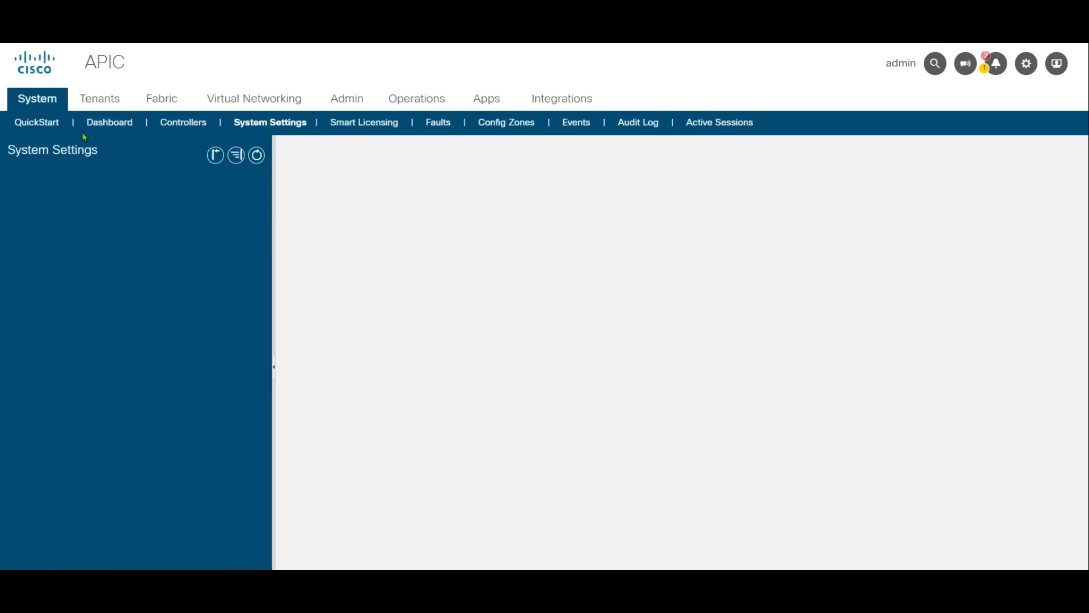
# Step: Examine the system Date and Time display format and the NTP servers in the default pod Date and Time policy
pyautogui.click(101, 296)
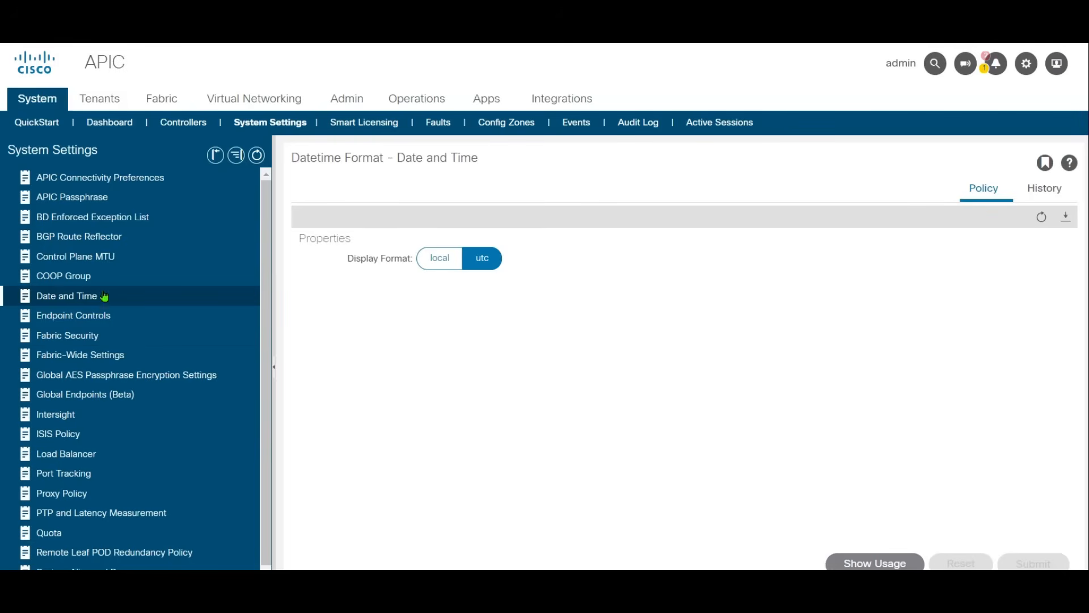
pyautogui.click(169, 94)
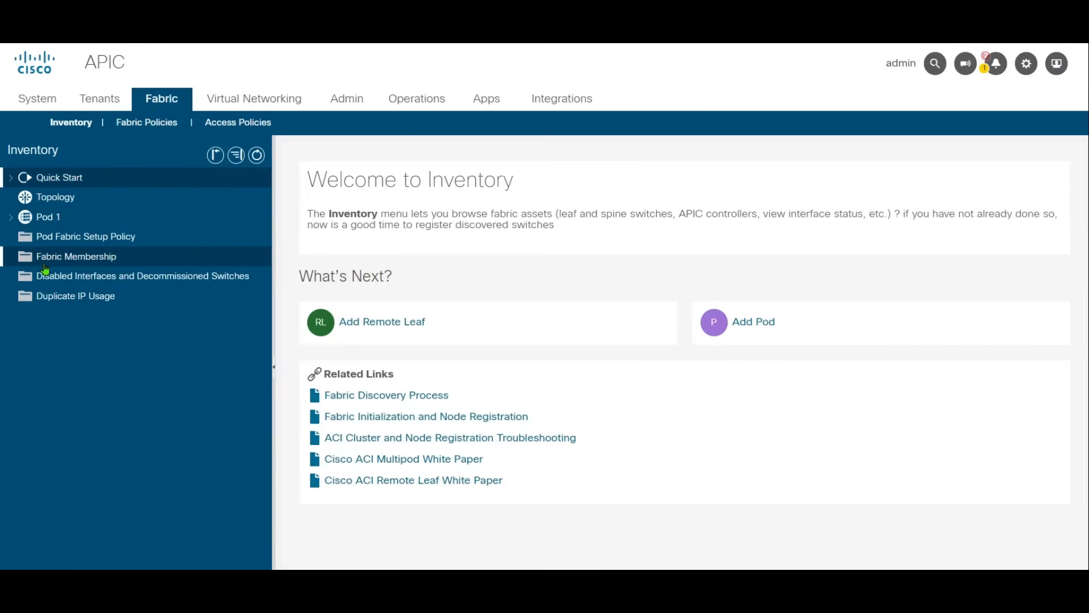
pyautogui.click(148, 122)
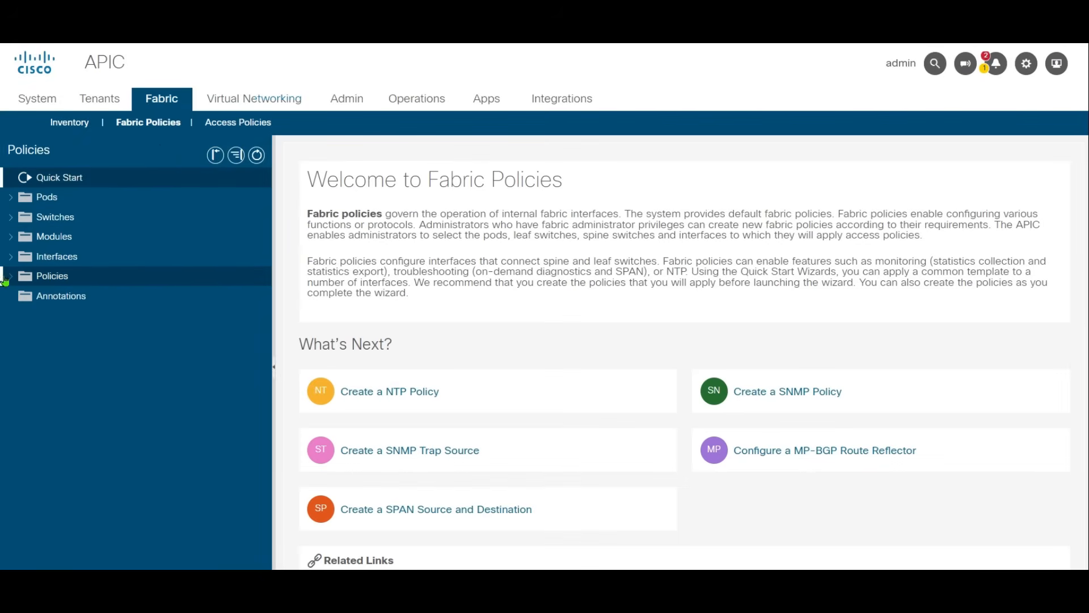
pyautogui.click(12, 277)
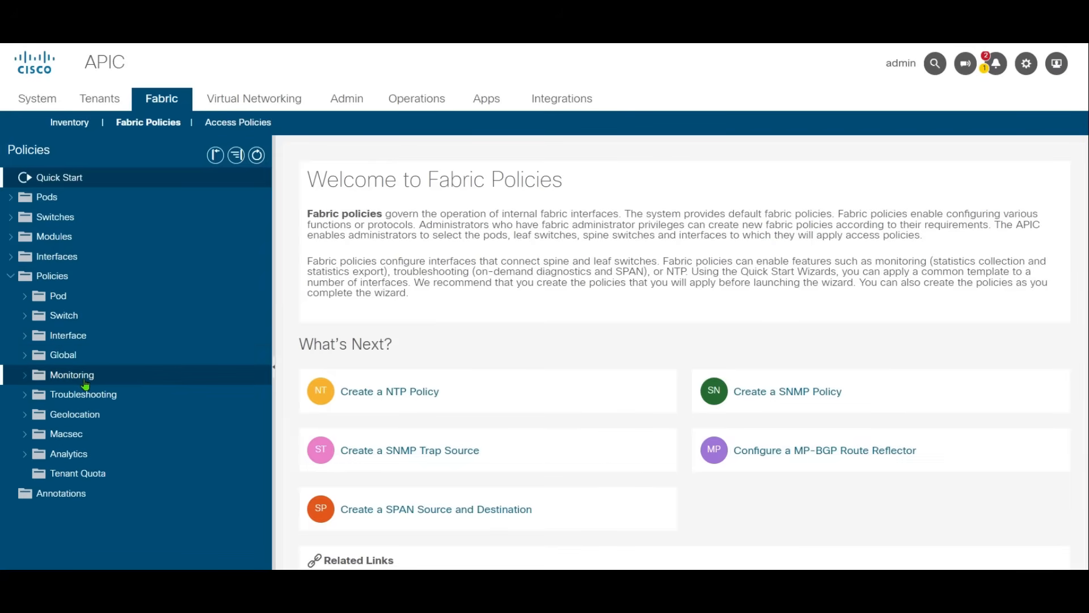
pyautogui.click(26, 296)
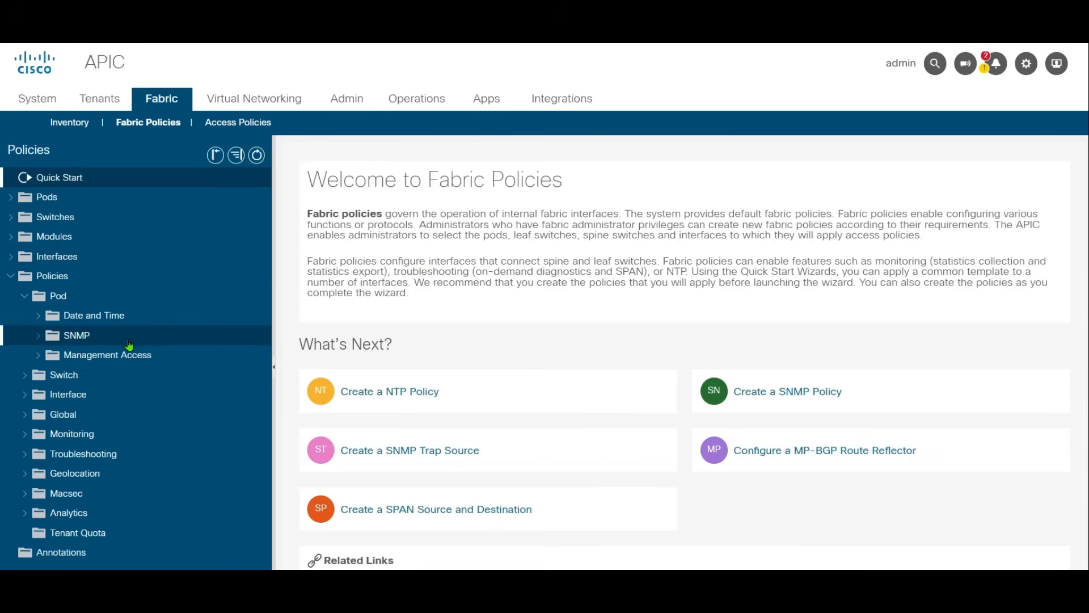
pyautogui.click(167, 321)
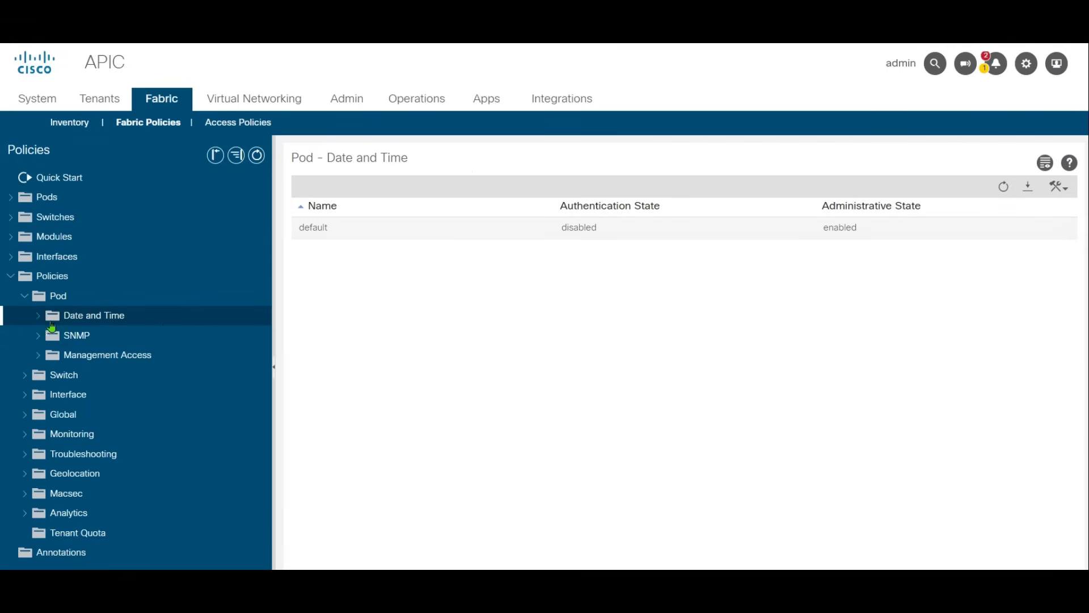
pyautogui.click(427, 237)
pyautogui.doubleClick(426, 243)
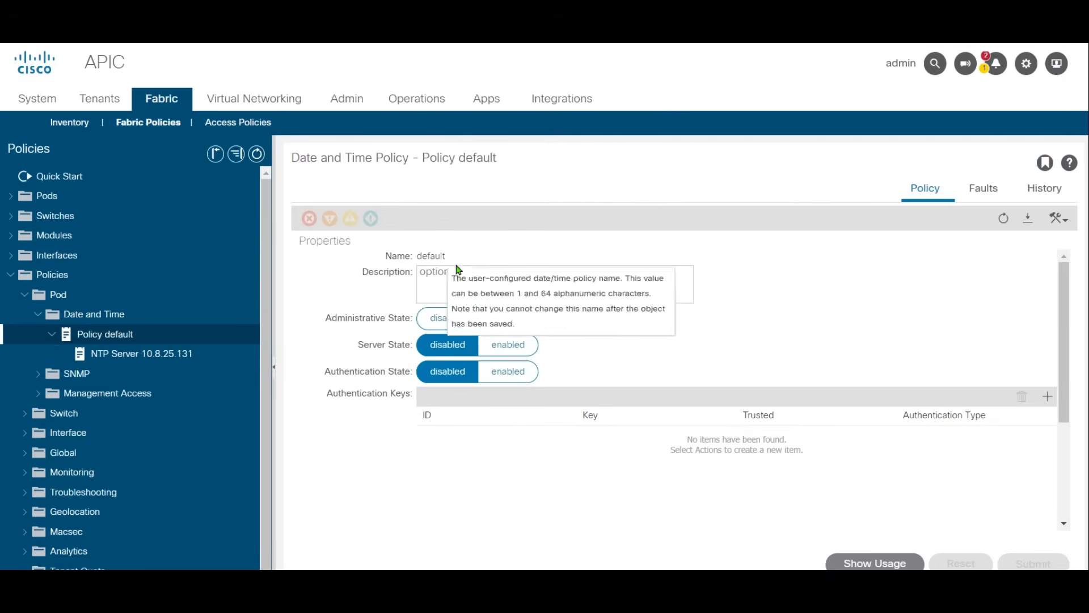
pyautogui.scroll(-5, 822, 306)
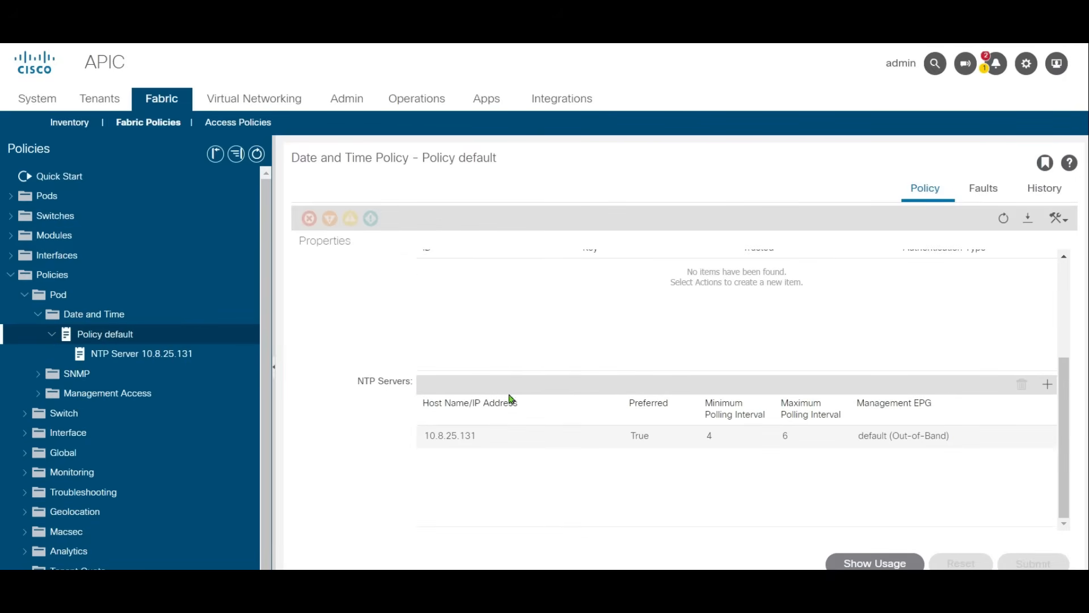
pyautogui.scroll(3, 986, 422)
pyautogui.scroll(-2, 986, 423)
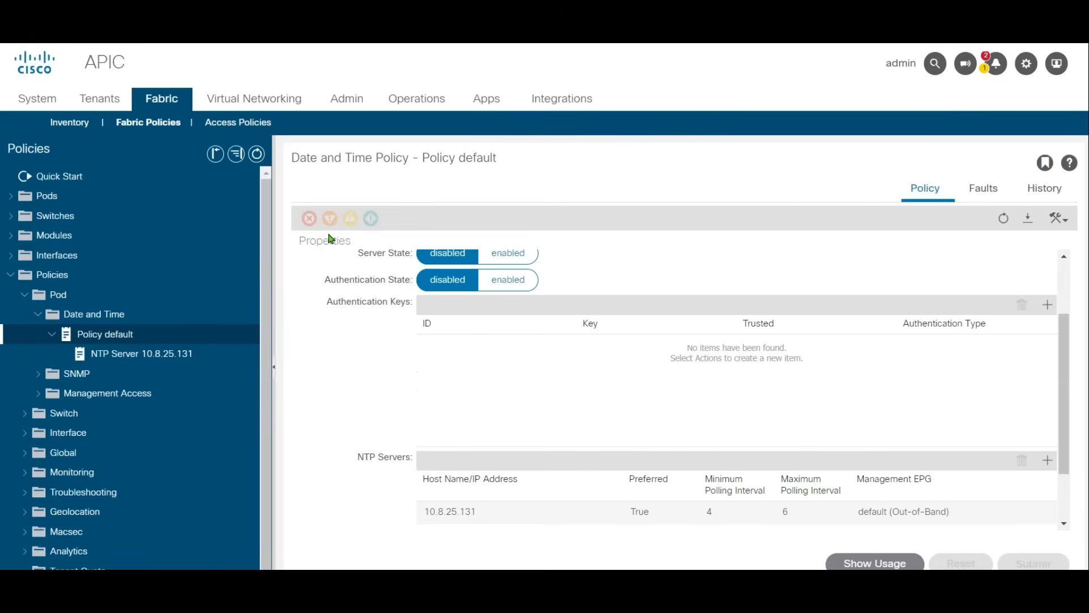
# Step: Examine the Date Time Policy assigned in the POD1-PolGrp pod policy group
pyautogui.click(11, 197)
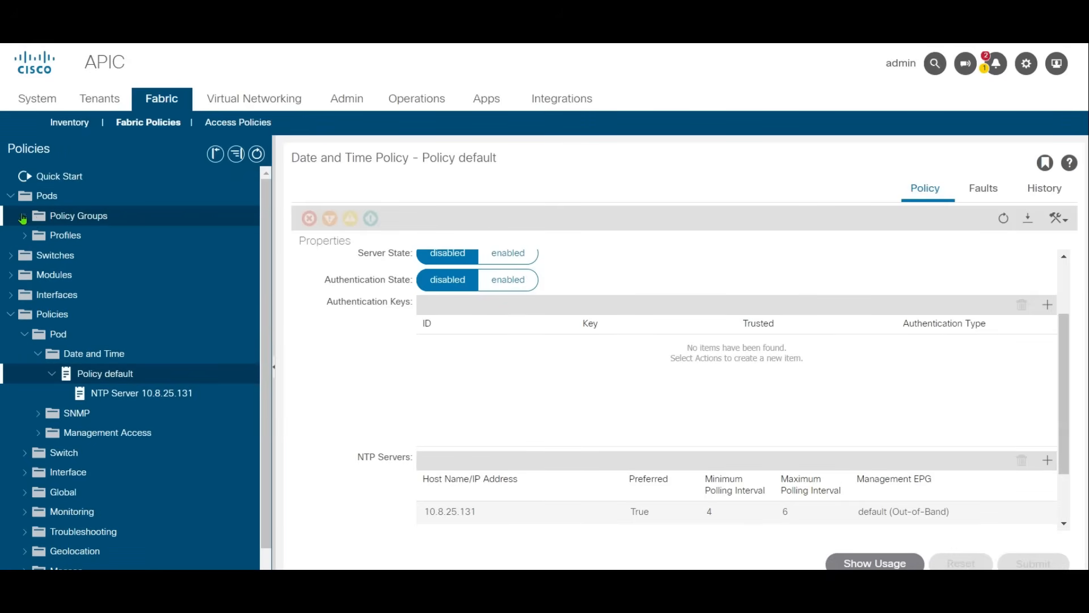
pyautogui.click(24, 217)
pyautogui.click(64, 237)
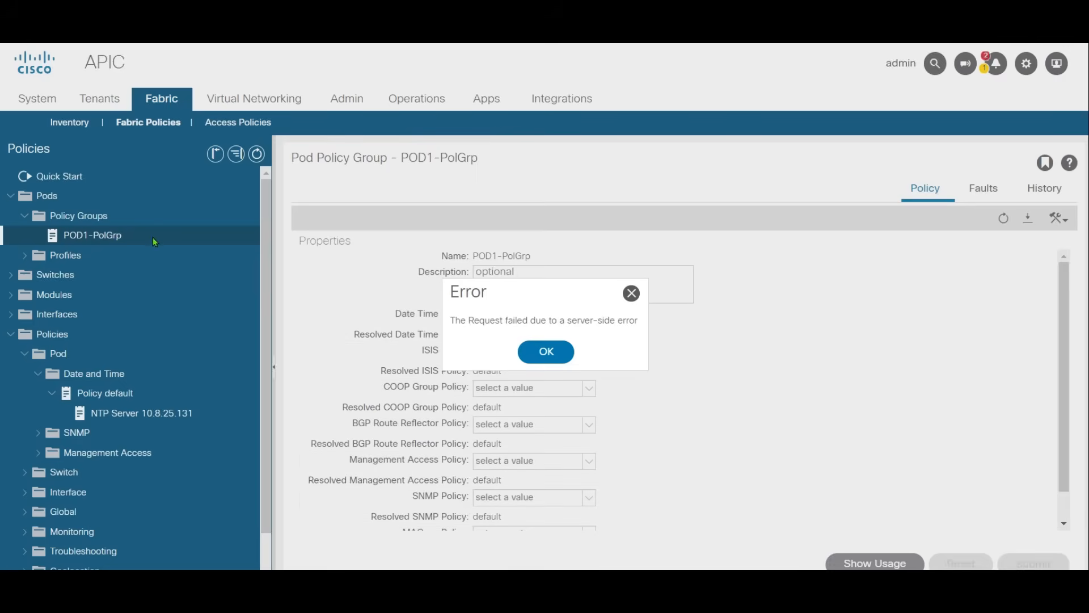
pyautogui.click(545, 351)
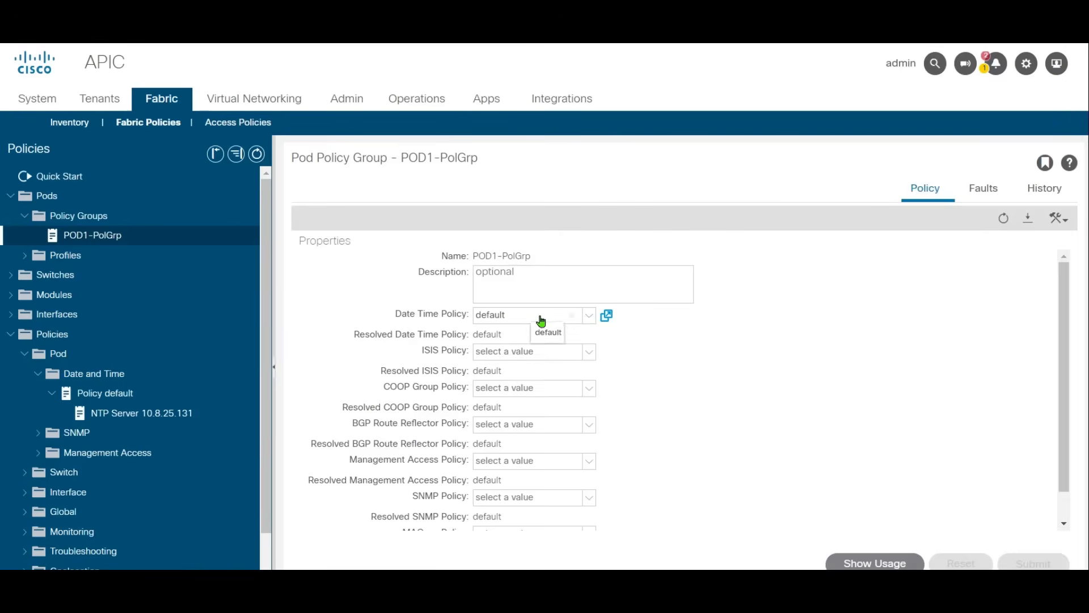
pyautogui.click(589, 316)
pyautogui.click(728, 344)
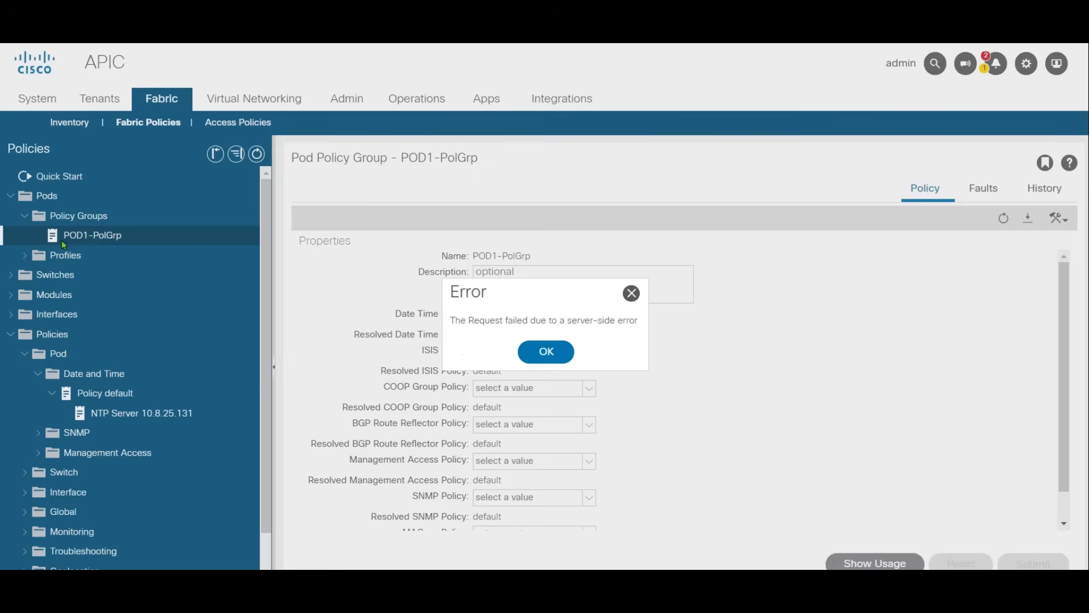
pyautogui.click(546, 352)
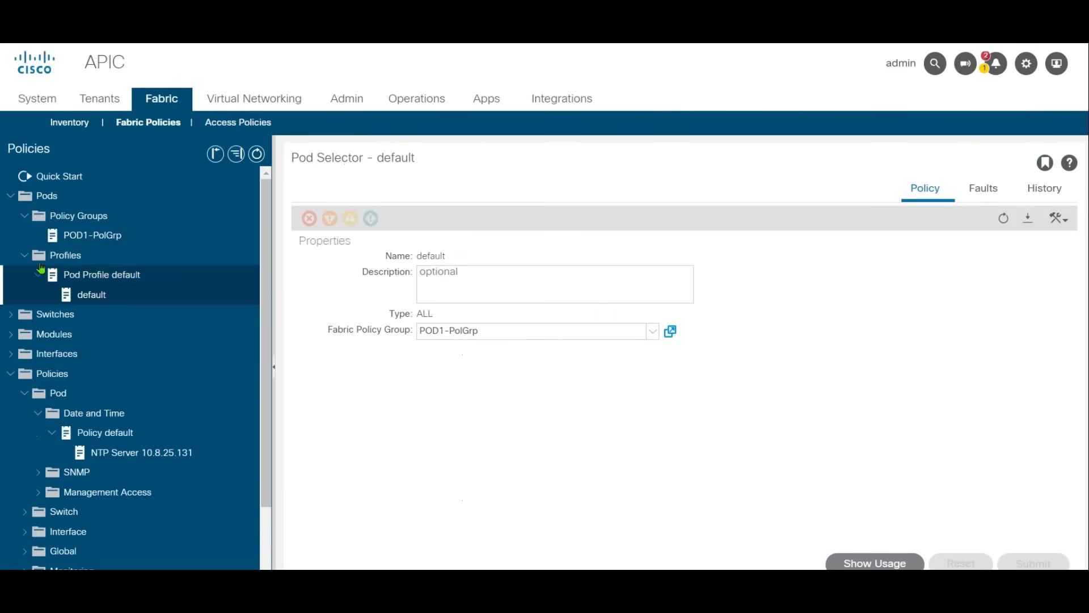
# Step: Check which Fabric Policy Group is assigned to the default selector of the default pod profile
pyautogui.click(97, 260)
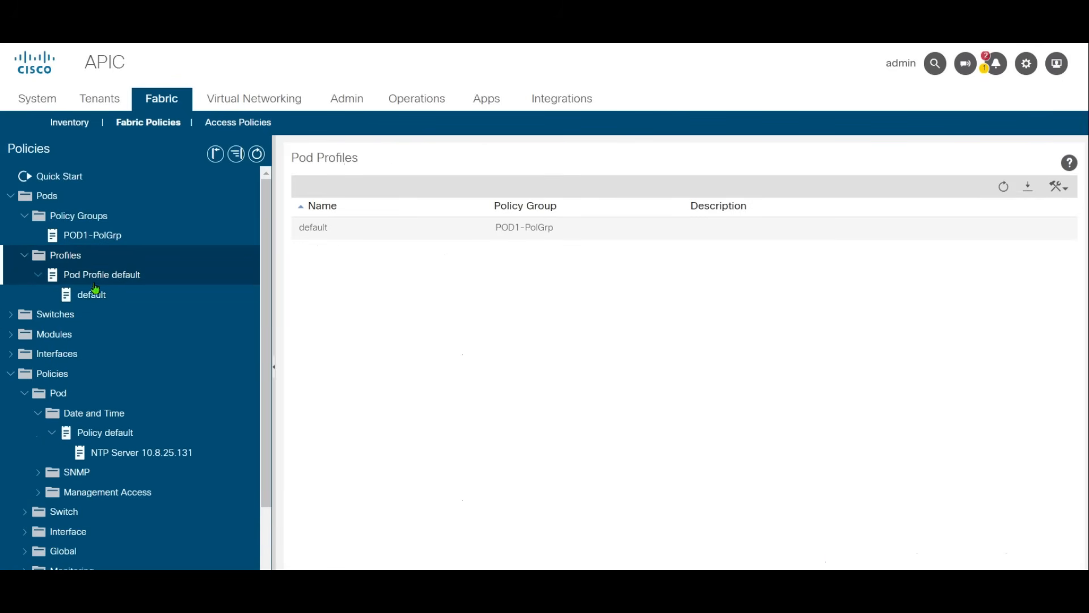
pyautogui.click(90, 295)
pyautogui.click(505, 334)
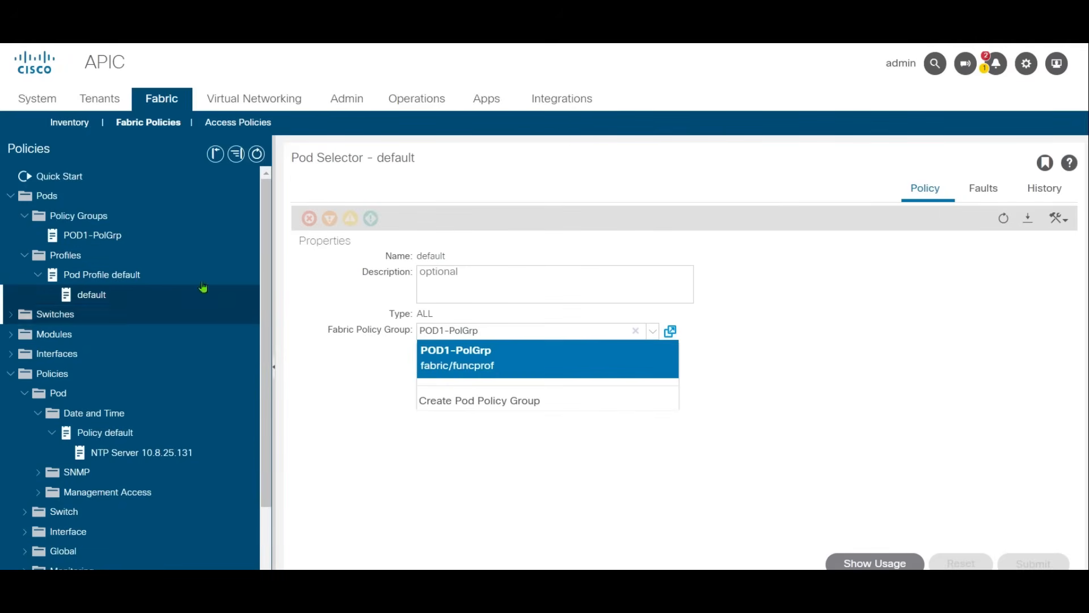
pyautogui.click(350, 380)
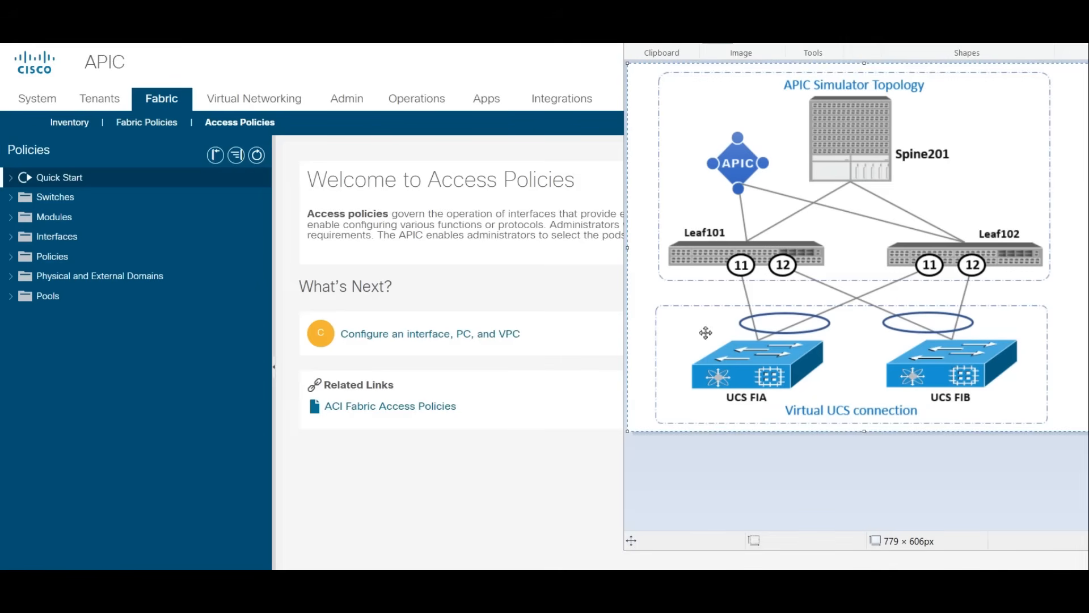
# Step: View the Leaf Switches overview in the fabric access policies
pyautogui.click(451, 485)
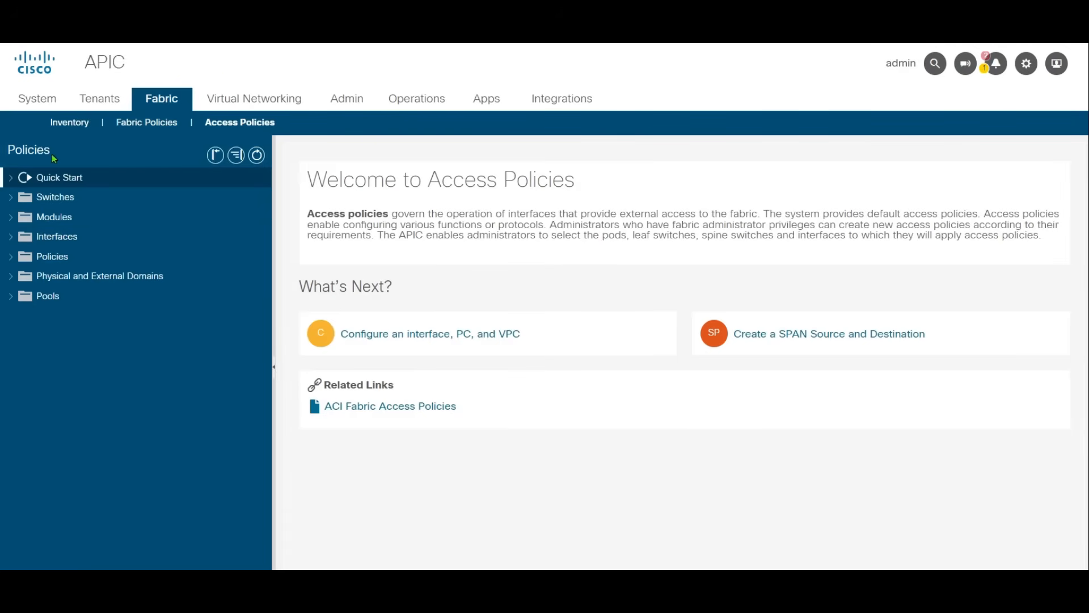
pyautogui.click(11, 198)
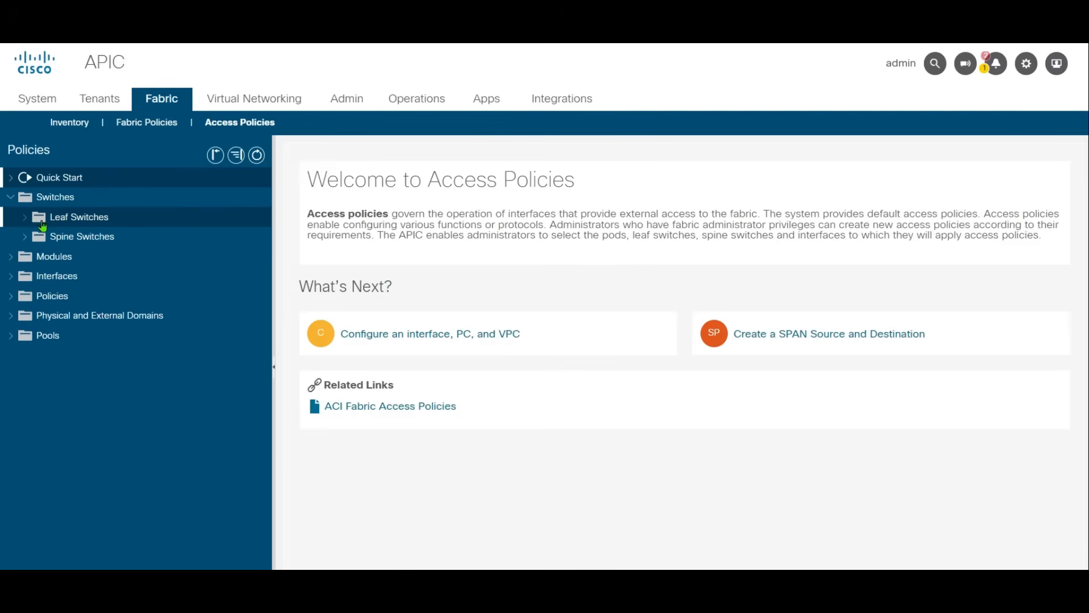
pyautogui.click(25, 217)
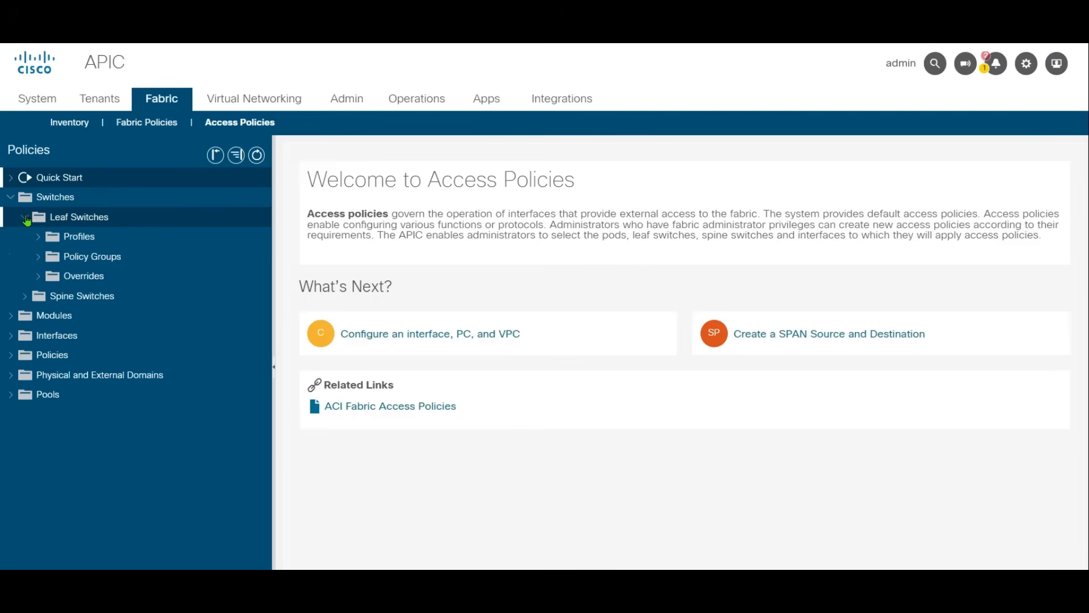
pyautogui.click(80, 235)
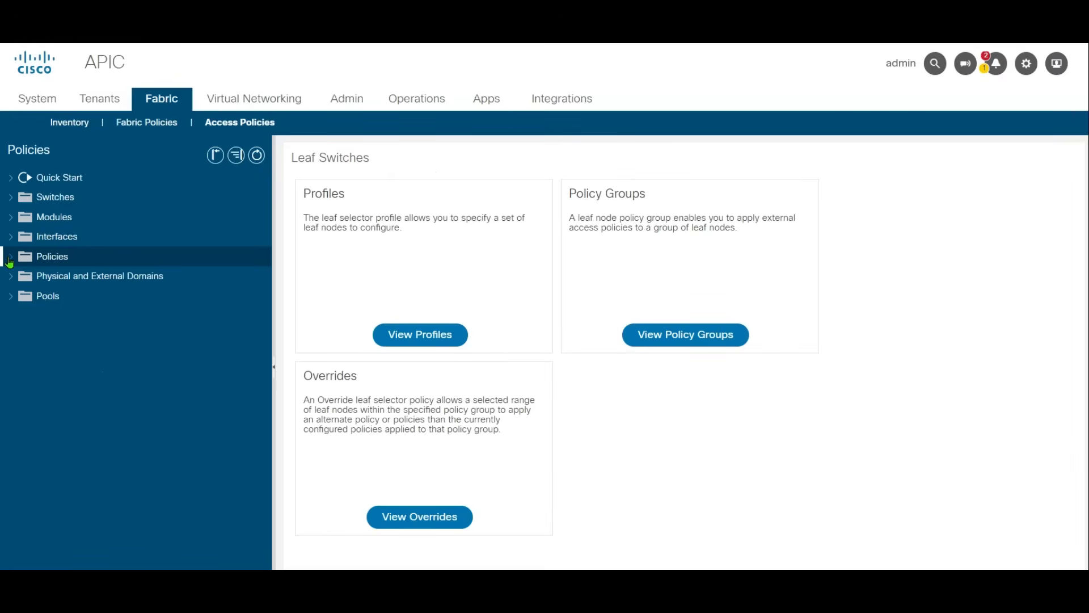
# Step: Start a VPC explicit protection group from the Virtual Port Channel default switch policy, with name VPC-L101-102 and ID 101
pyautogui.click(10, 258)
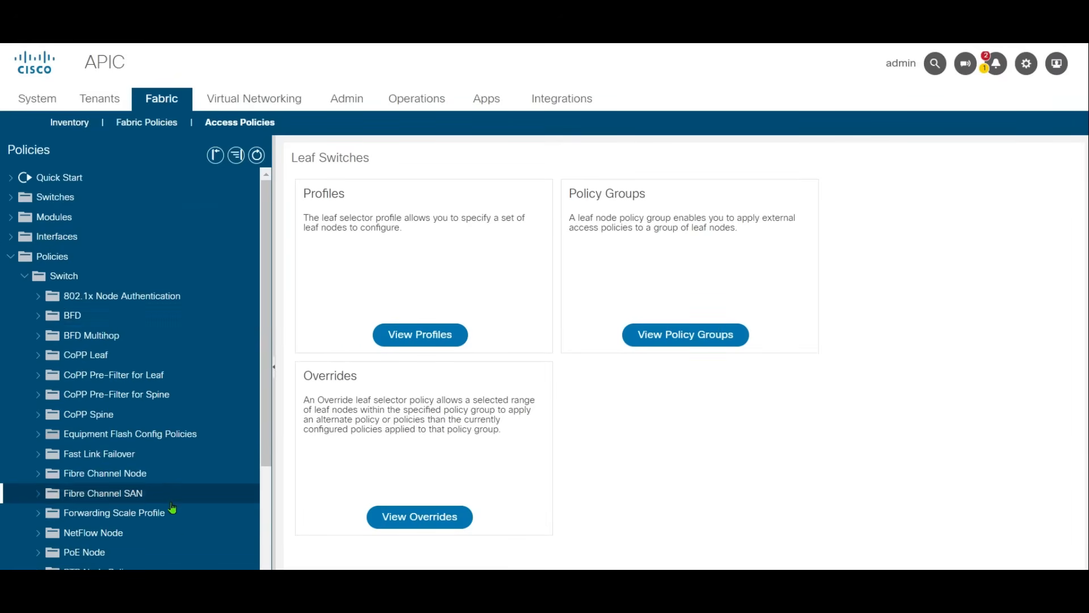
pyautogui.scroll(-6, 172, 507)
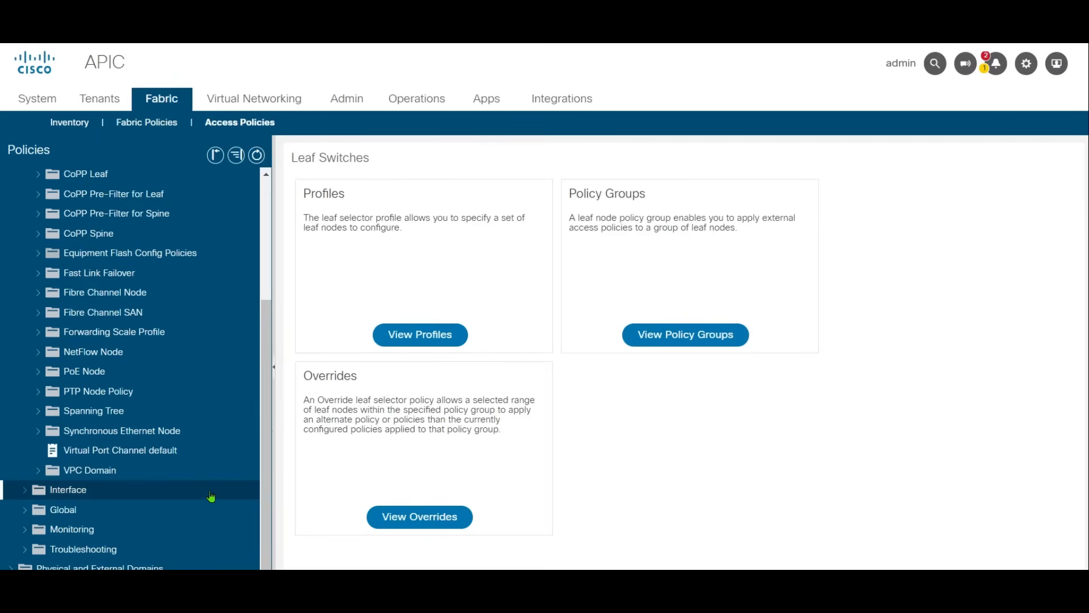
pyautogui.click(152, 452)
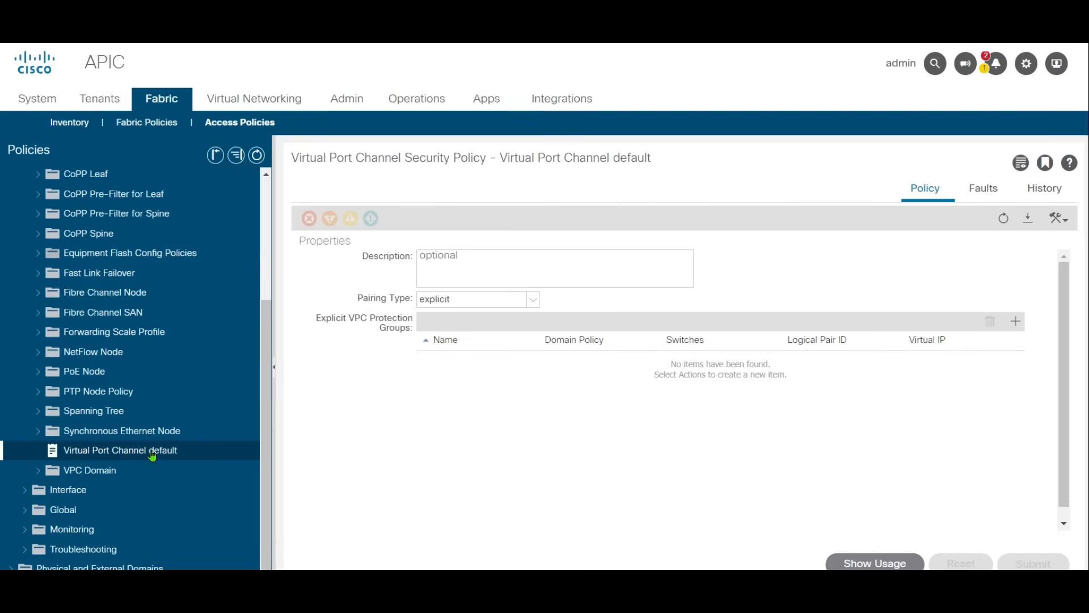
pyautogui.rightClick(152, 455)
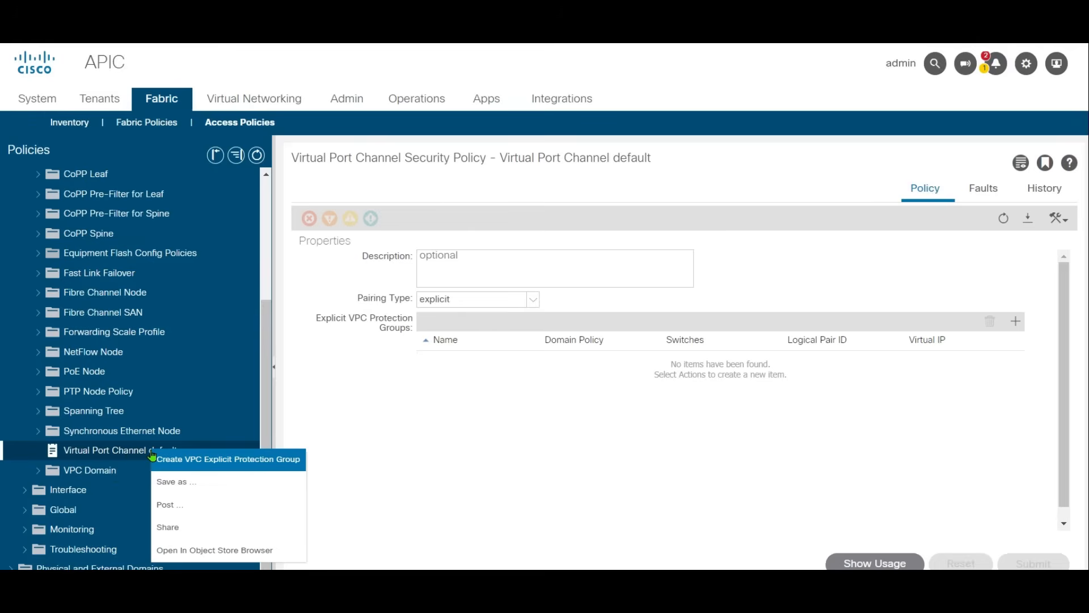
pyautogui.click(280, 466)
pyautogui.click(489, 175)
pyautogui.write('VPC-L101-102')
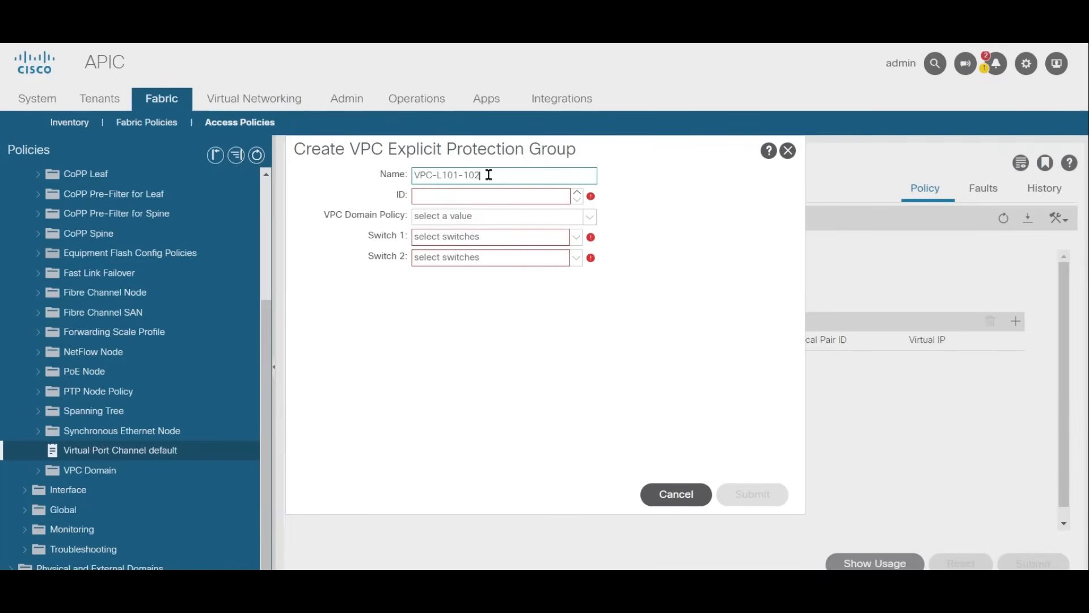
pyautogui.click(576, 198)
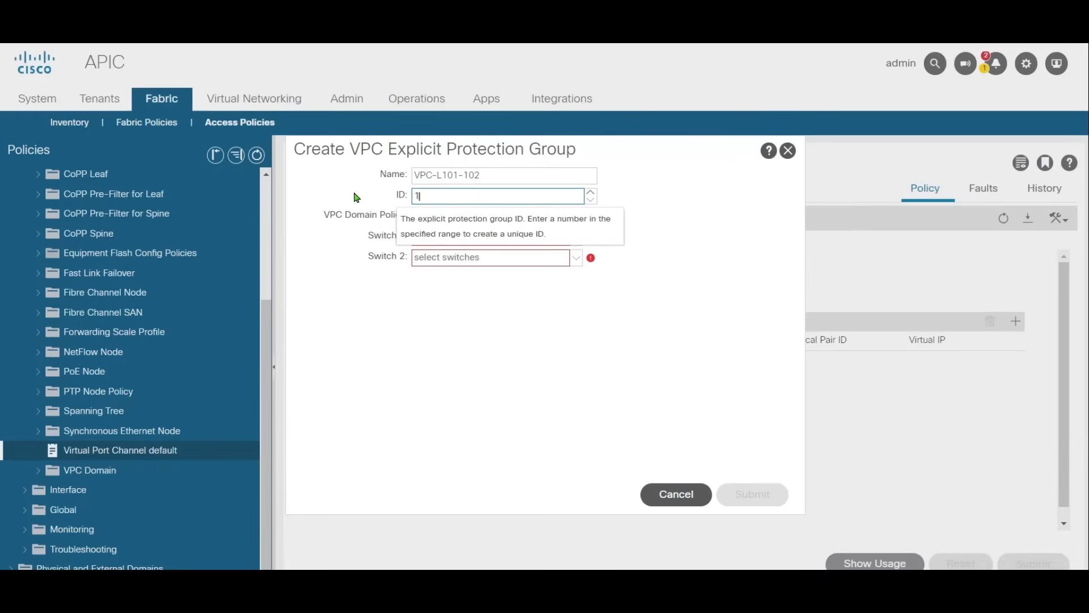
pyautogui.click(655, 305)
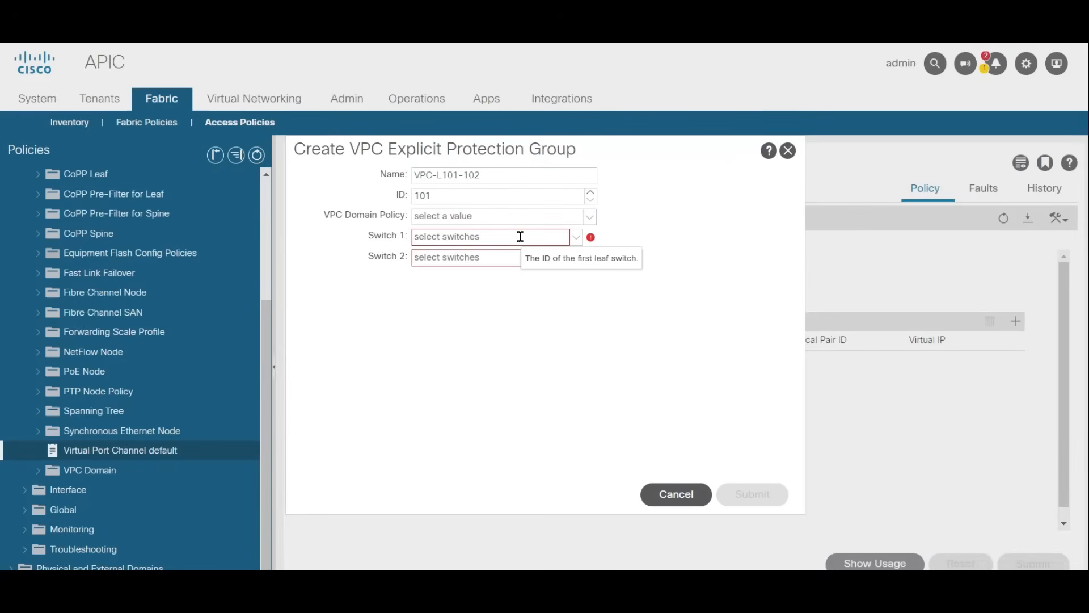
# Step: Assign leaf 101 as Switch 1 and leaf 102 as Switch 2, and submit the VPC protection group
pyautogui.click(576, 237)
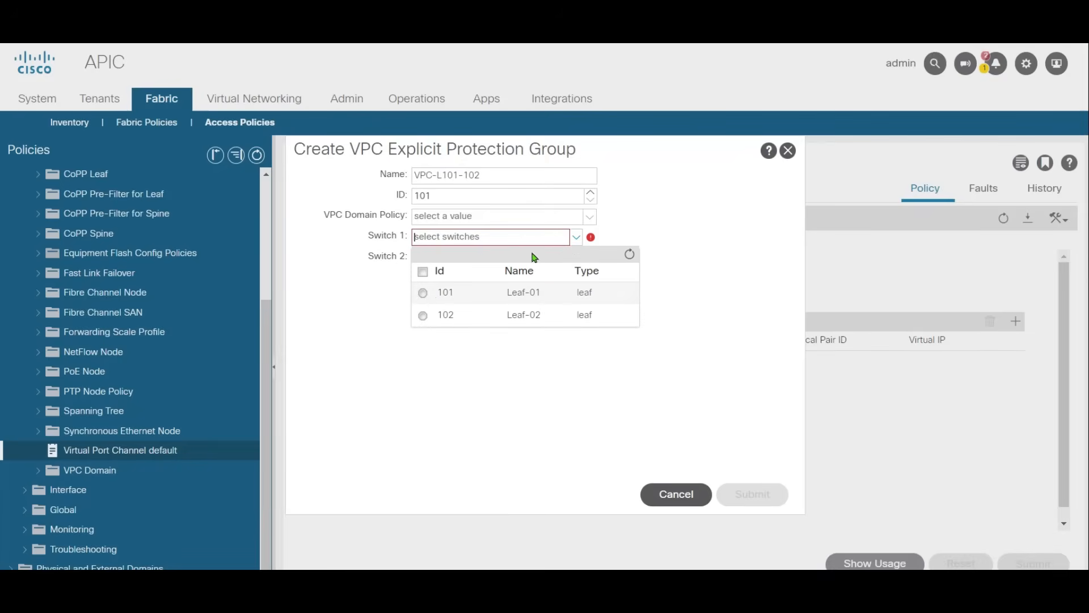
pyautogui.click(424, 293)
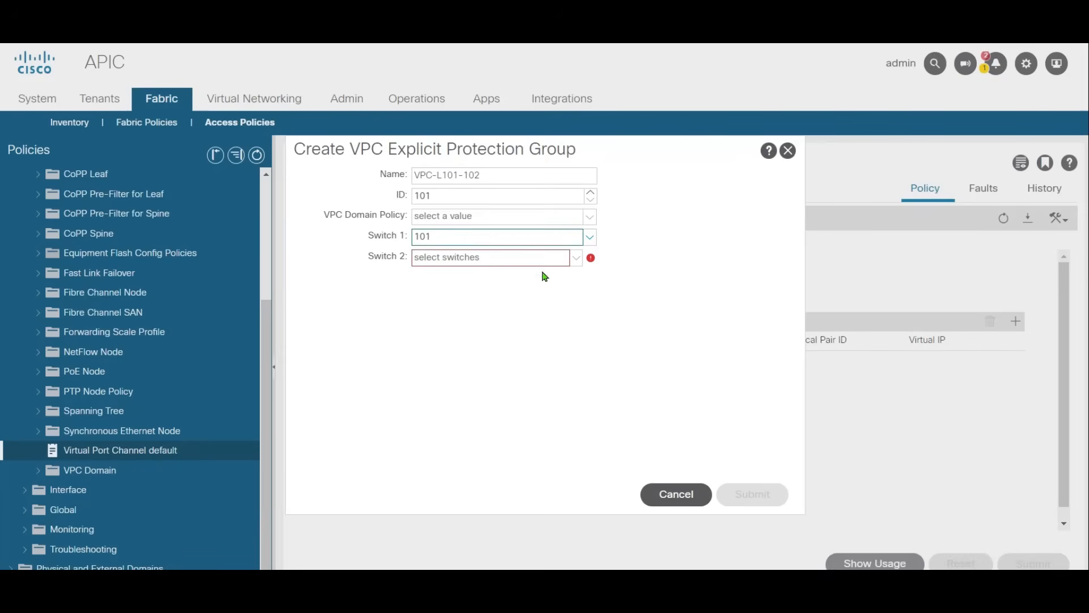
pyautogui.click(576, 257)
pyautogui.click(421, 338)
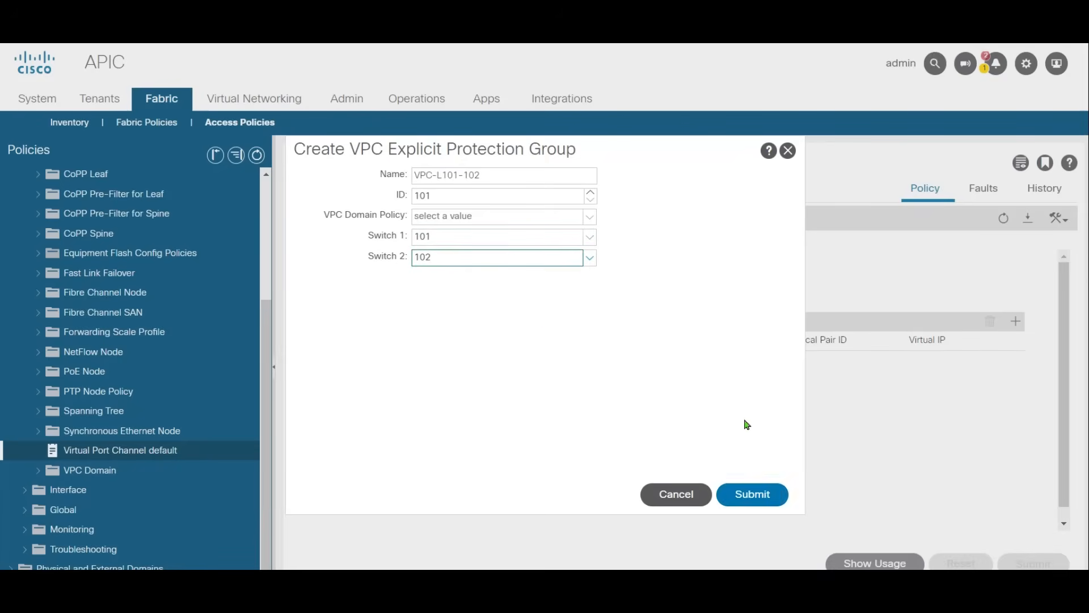
pyautogui.click(759, 495)
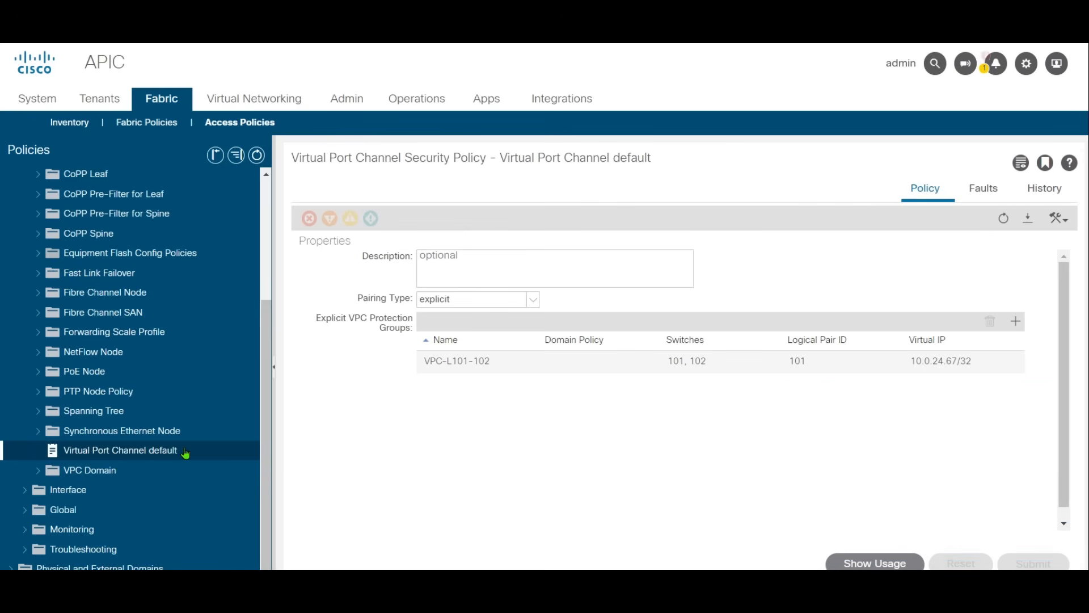
# Step: Review the Link Level interface policies in the fabric access policies
pyautogui.scroll(5, 182, 452)
pyautogui.click(72, 280)
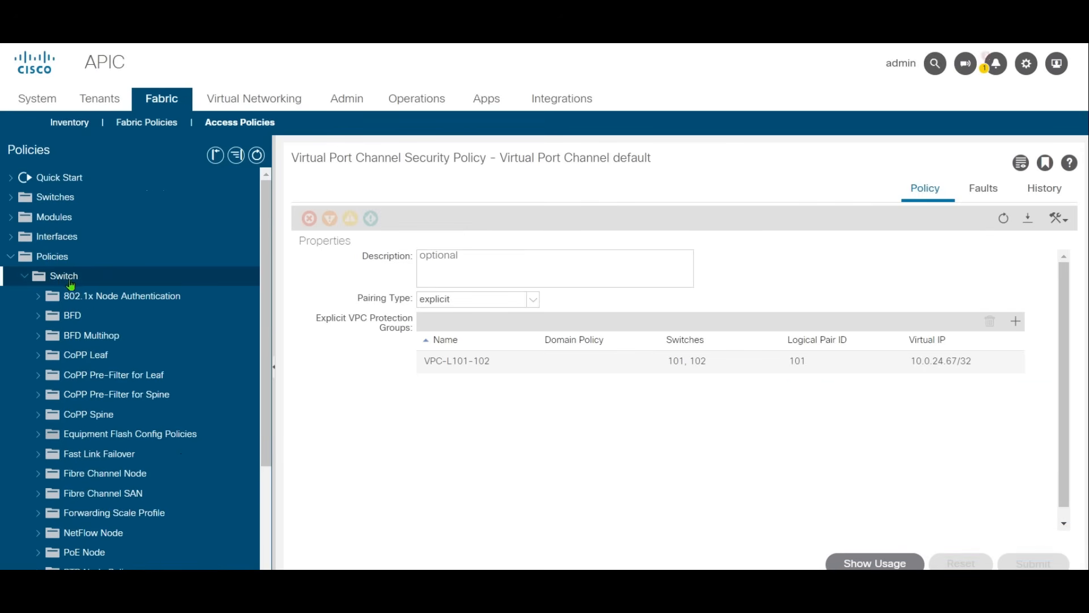
pyautogui.click(24, 277)
pyautogui.click(32, 301)
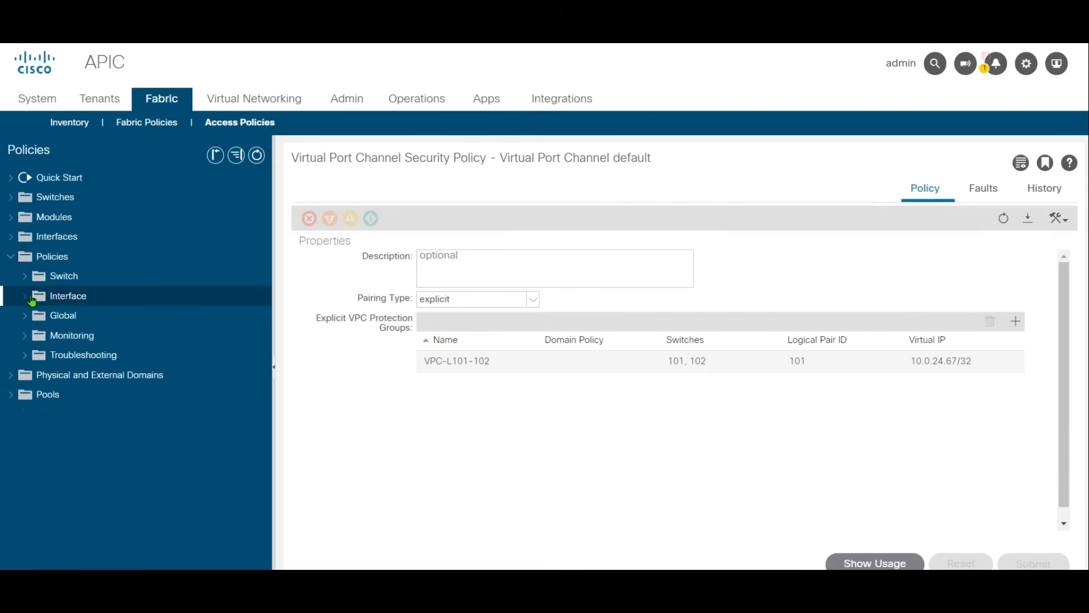
pyautogui.click(30, 296)
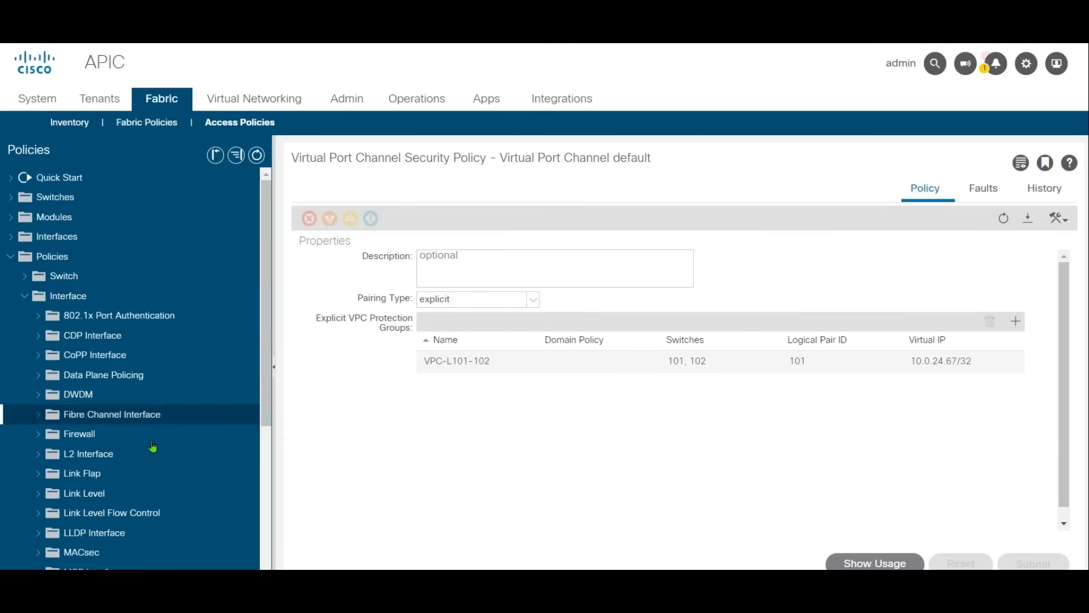
pyautogui.click(102, 492)
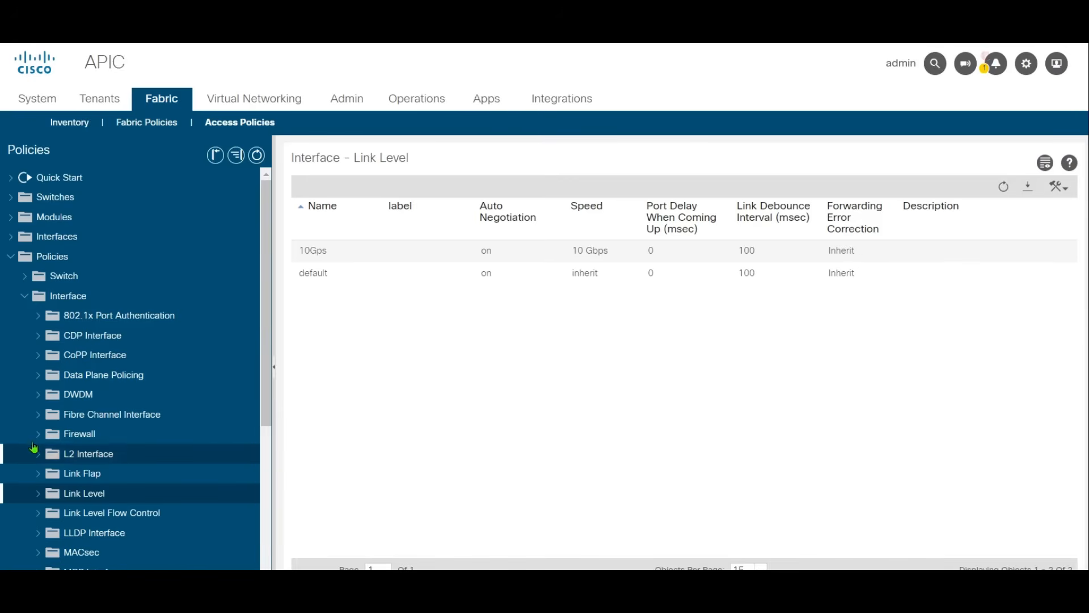
# Step: Review the CDP Interface policies and the LLDP Interface policies for their enabled and disabled states
pyautogui.scroll(-3, 85, 448)
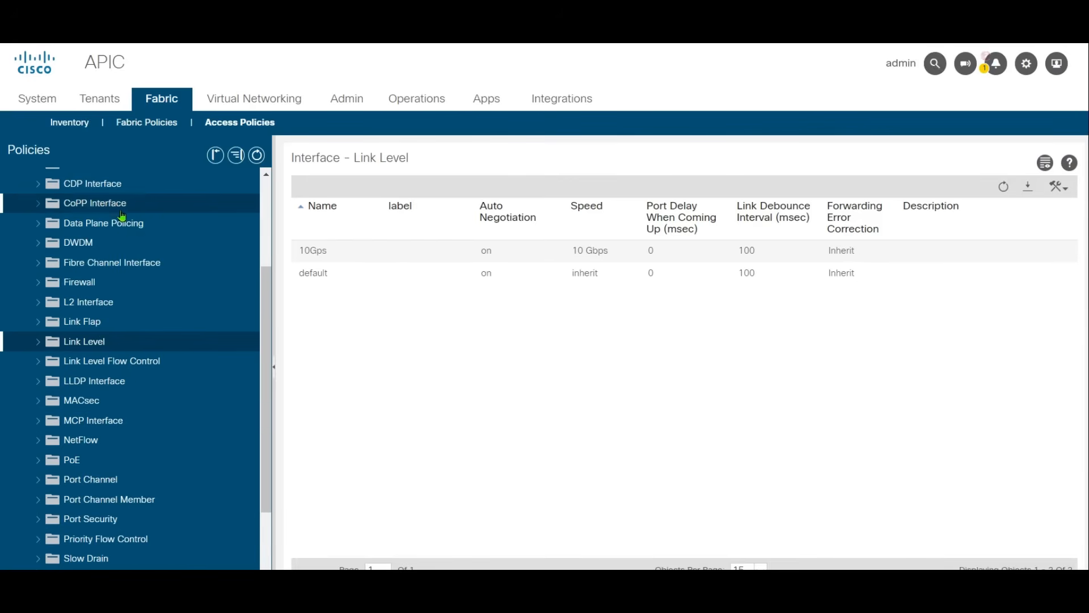
pyautogui.scroll(-1, 146, 452)
pyautogui.scroll(1, 99, 443)
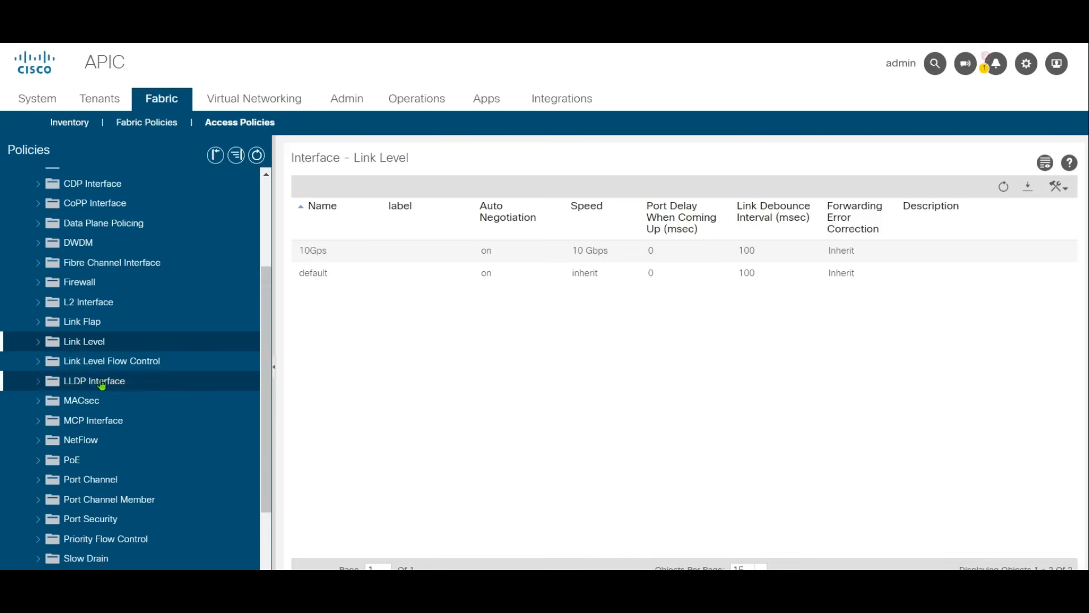
pyautogui.scroll(-1, 130, 414)
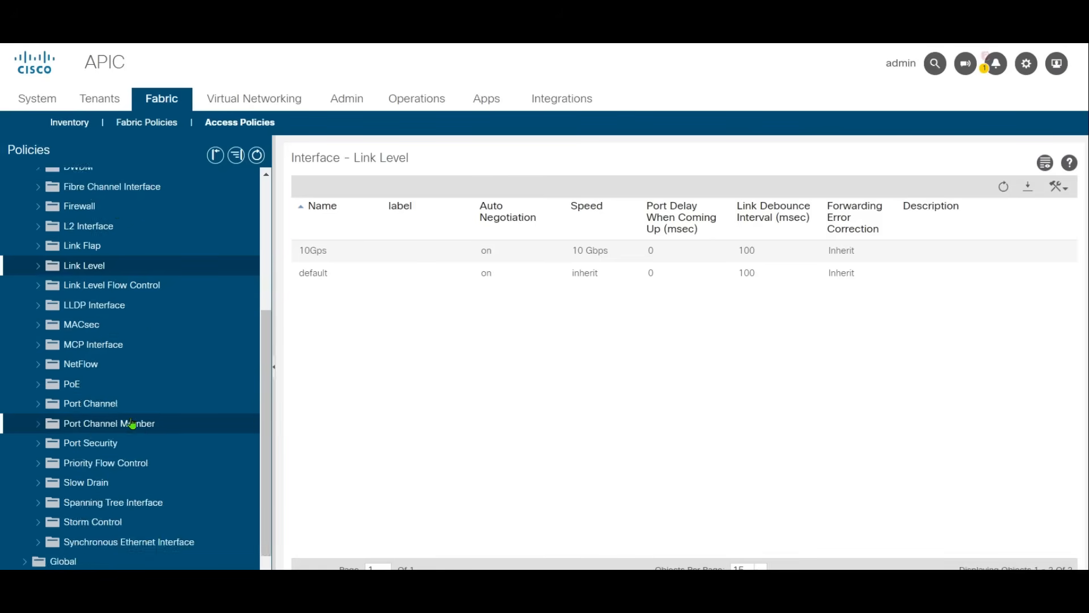
pyautogui.scroll(1, 142, 431)
pyautogui.scroll(-1, 187, 445)
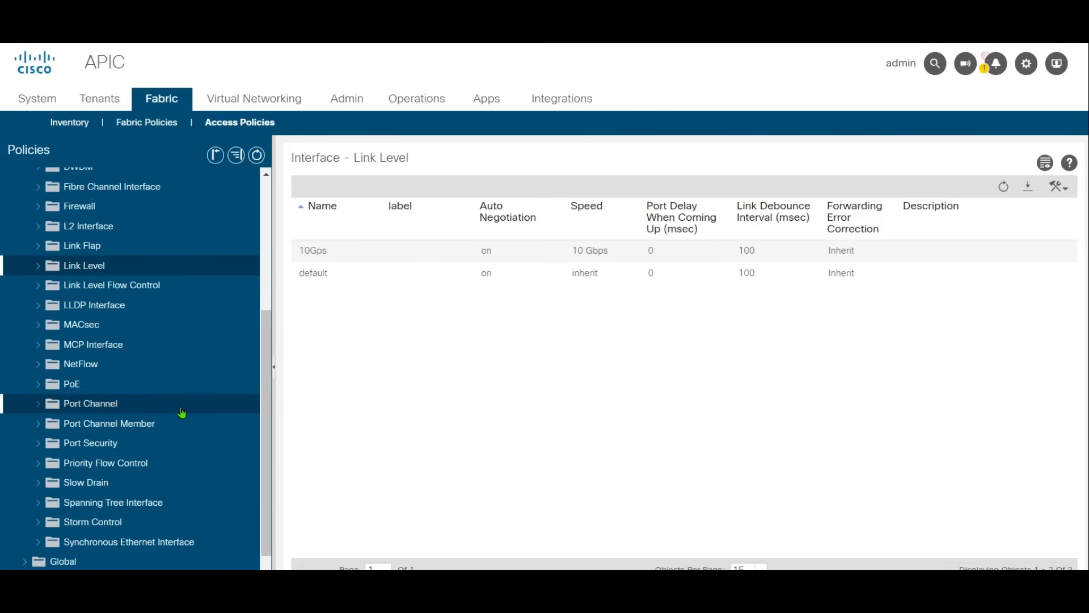
pyautogui.scroll(2, 181, 412)
pyautogui.click(103, 261)
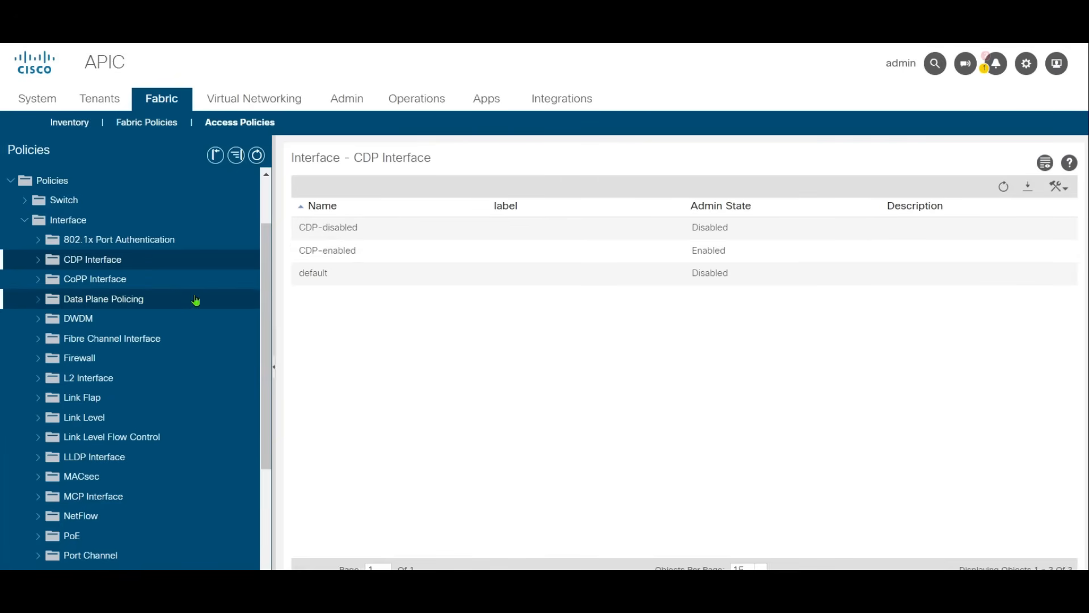
pyautogui.click(106, 457)
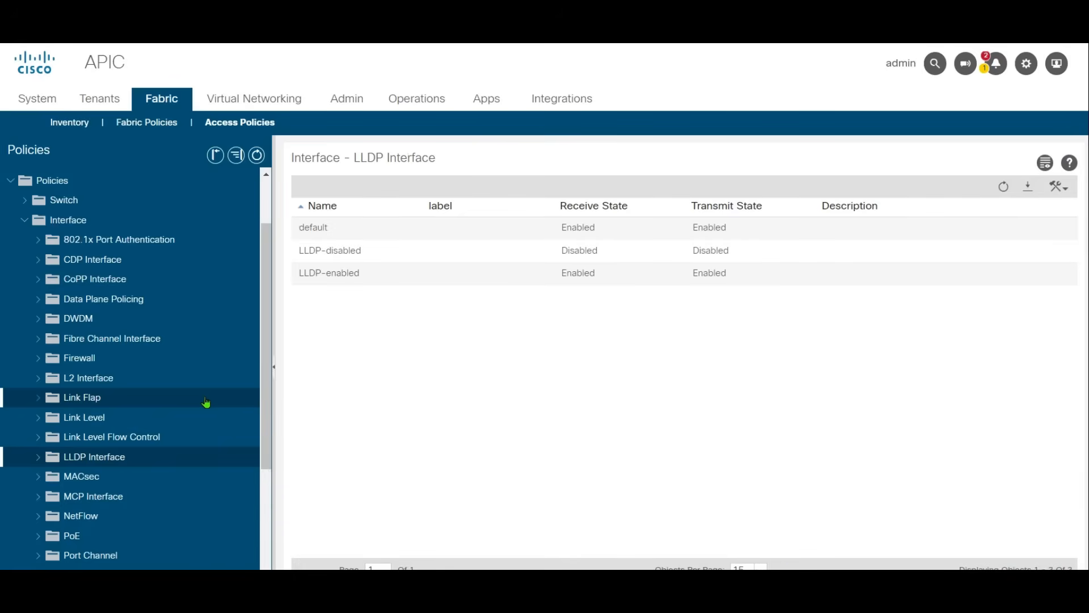
# Step: Review the control and mode settings of the Port Channel interface policies
pyautogui.scroll(-2, 205, 408)
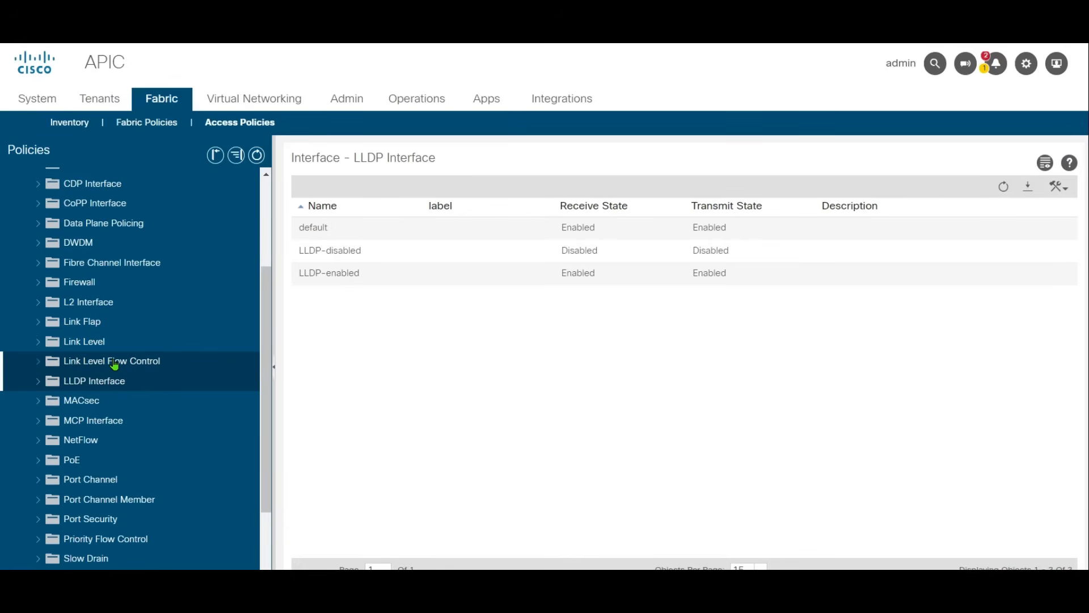
pyautogui.scroll(-2, 115, 364)
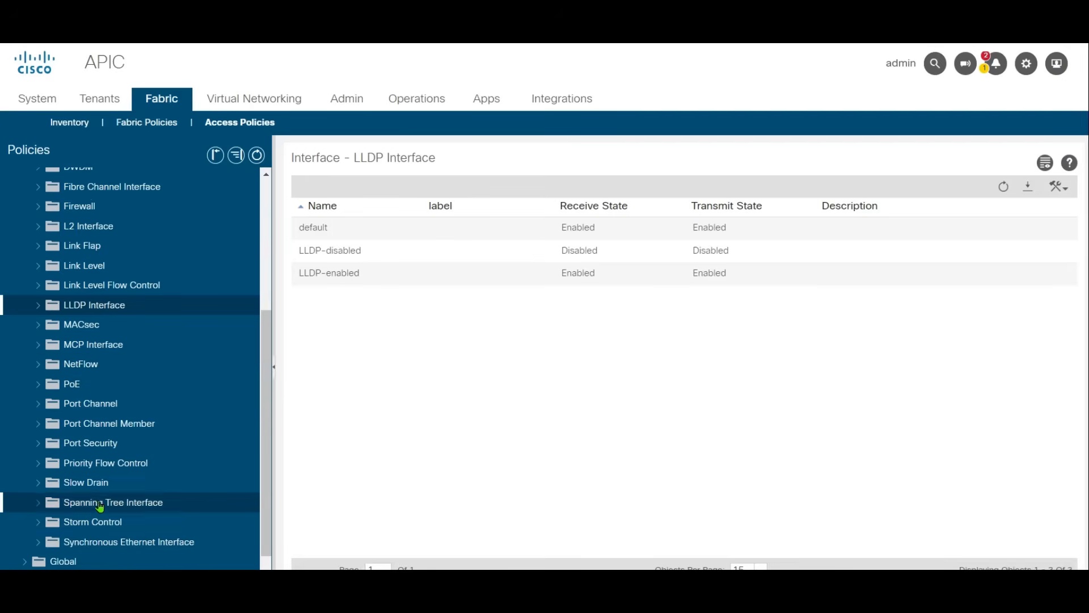
pyautogui.click(90, 403)
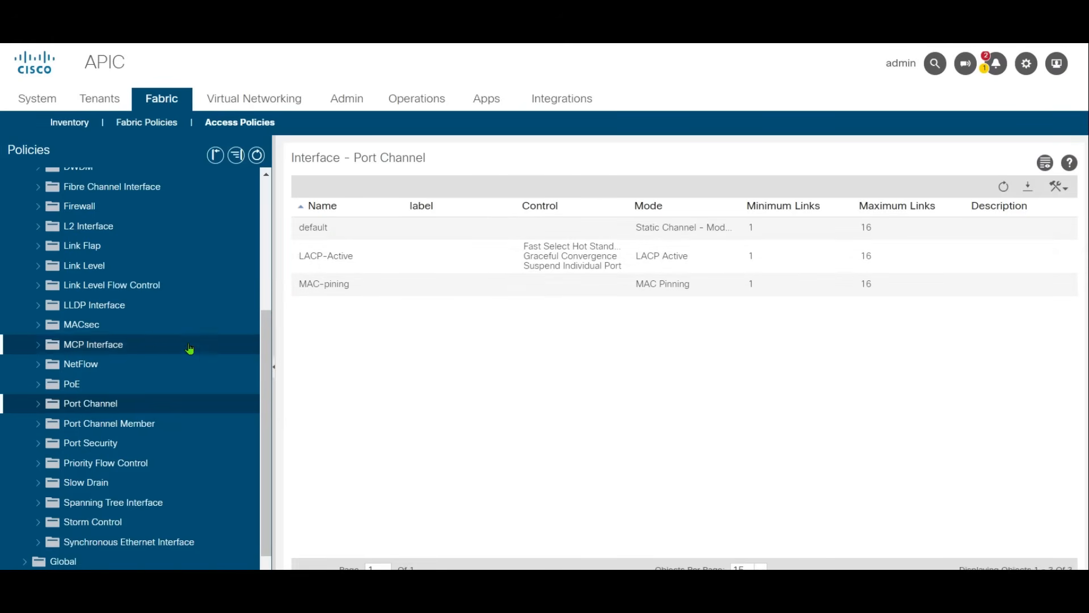
pyautogui.scroll(5, 196, 349)
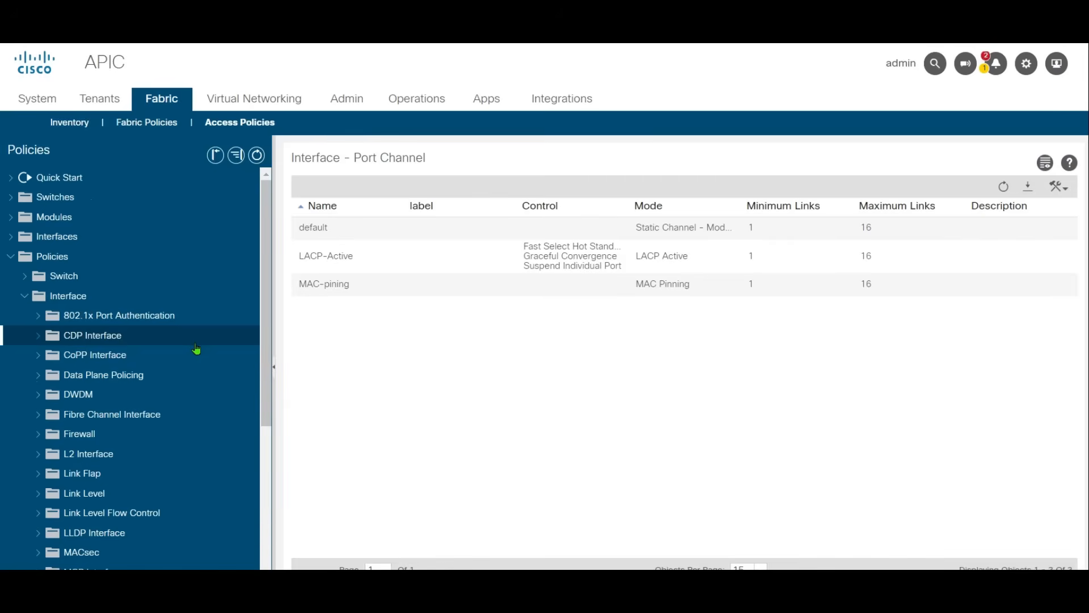
pyautogui.scroll(-5, 196, 349)
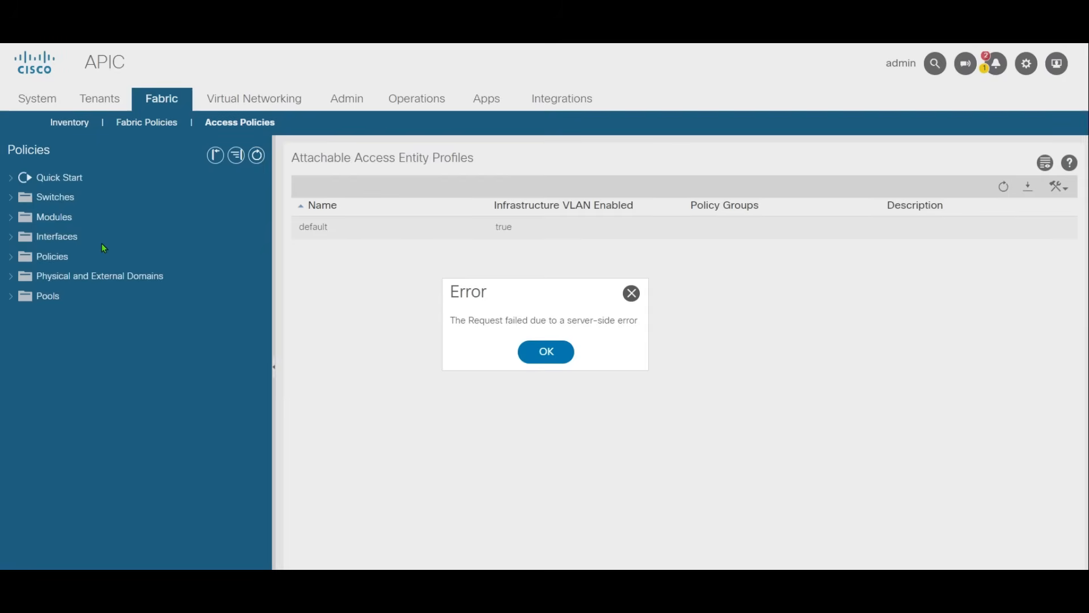
# Step: Create a global Attachable Access Entity Profile named UCS-AEP and complete its wizard
pyautogui.click(549, 351)
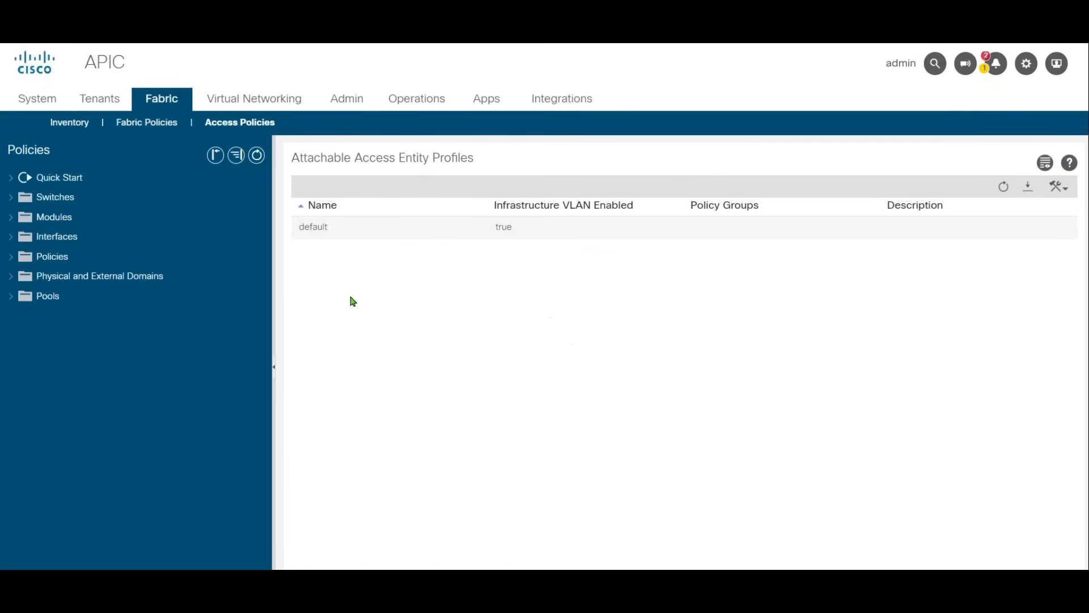
pyautogui.click(10, 257)
pyautogui.click(58, 319)
pyautogui.click(105, 378)
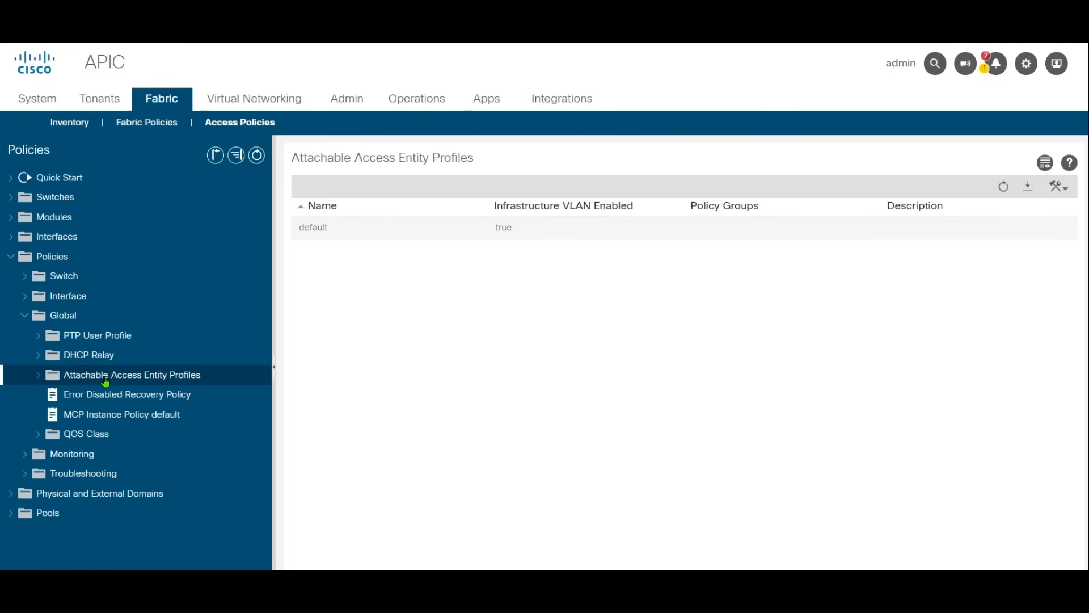
pyautogui.rightClick(180, 383)
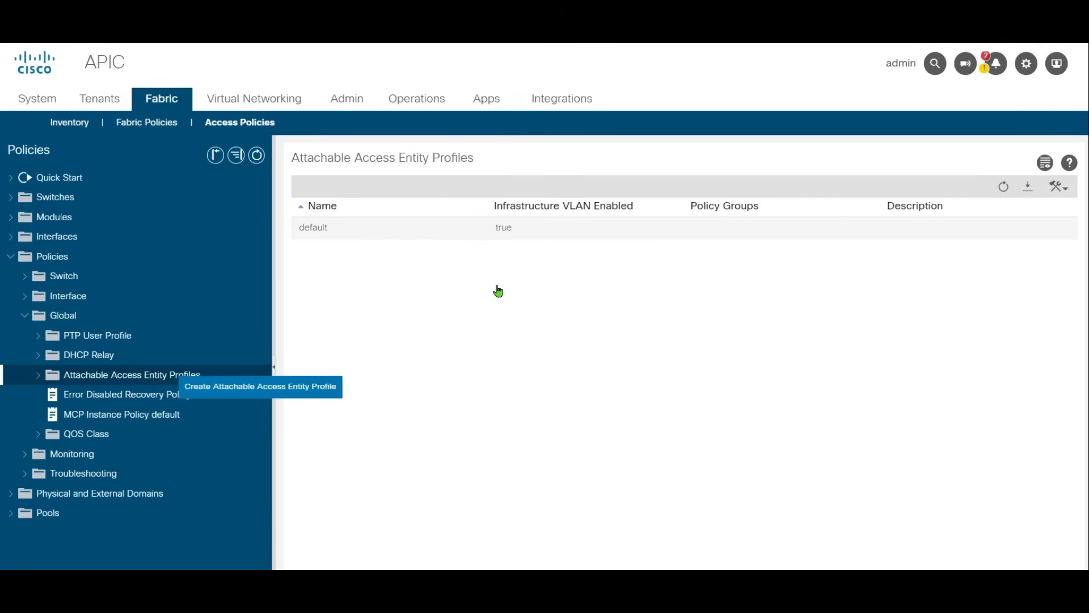
pyautogui.click(264, 390)
pyautogui.click(541, 349)
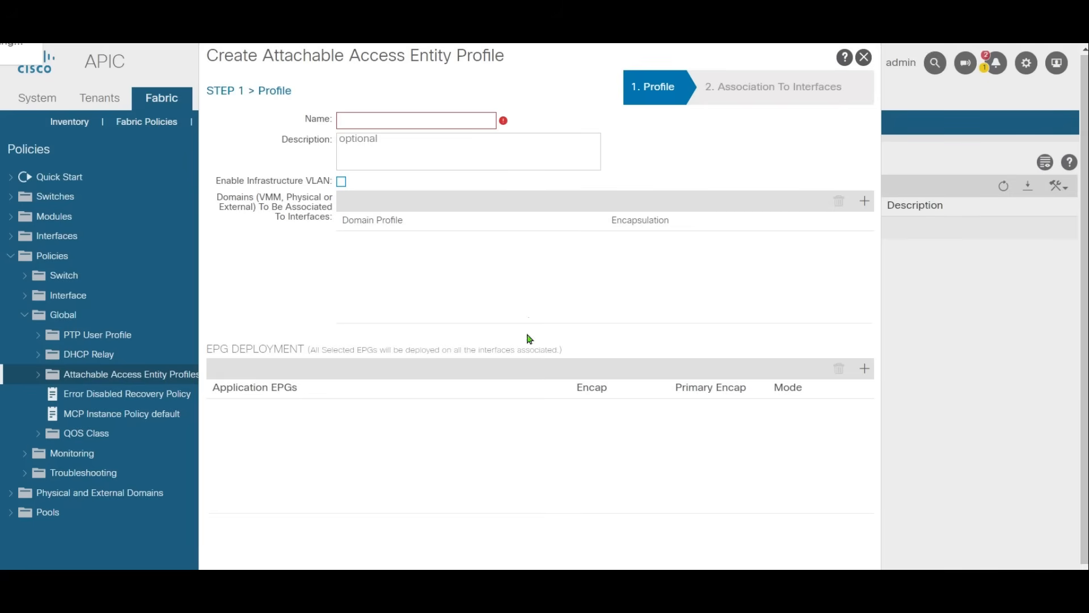
pyautogui.click(440, 125)
pyautogui.write('uUCS')
pyautogui.click(851, 561)
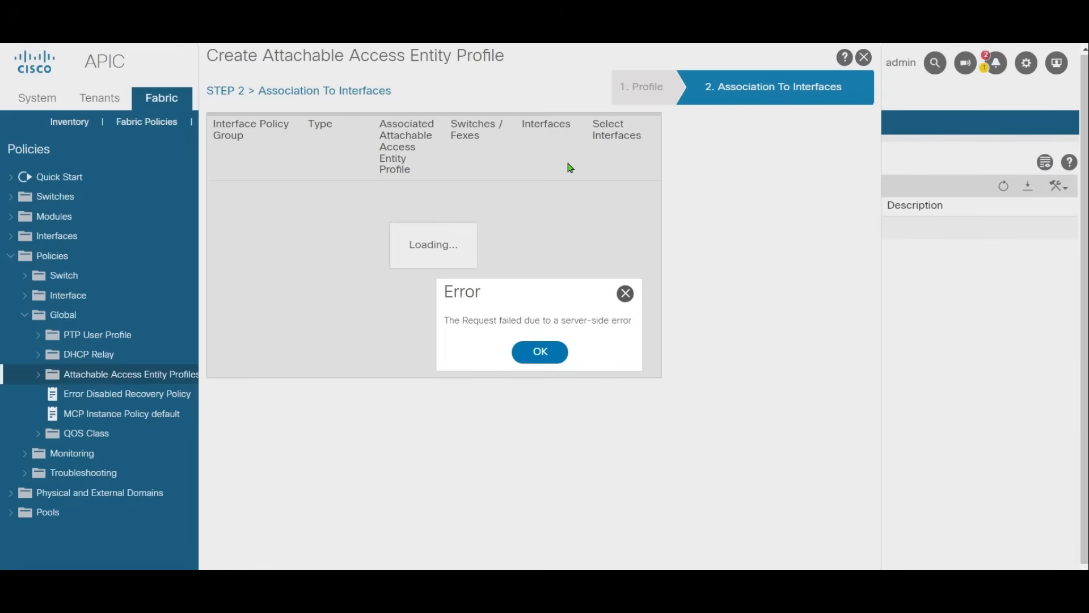
pyautogui.click(539, 352)
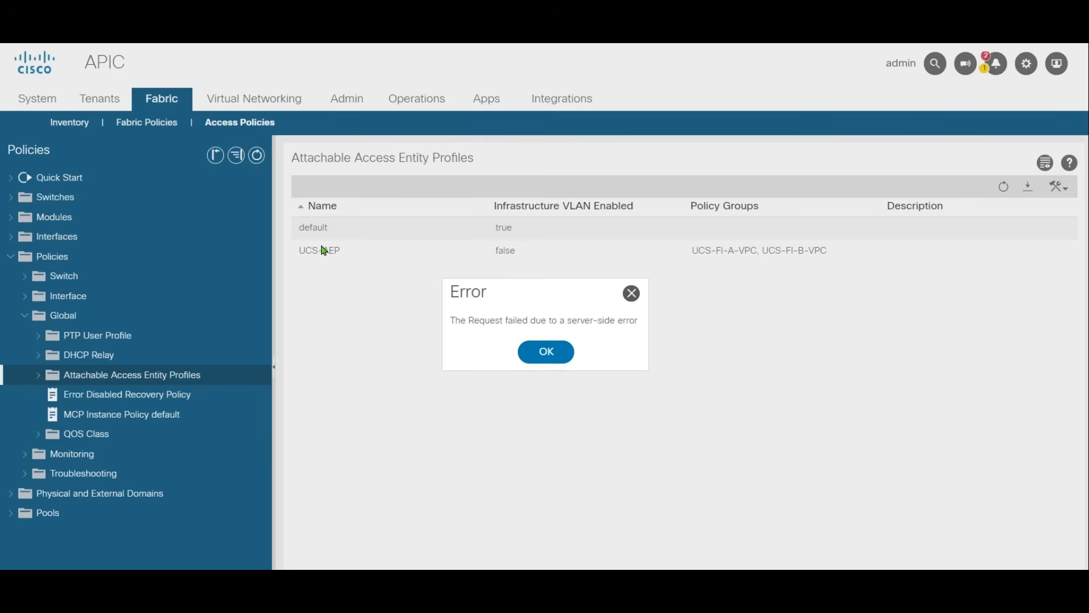
pyautogui.click(544, 351)
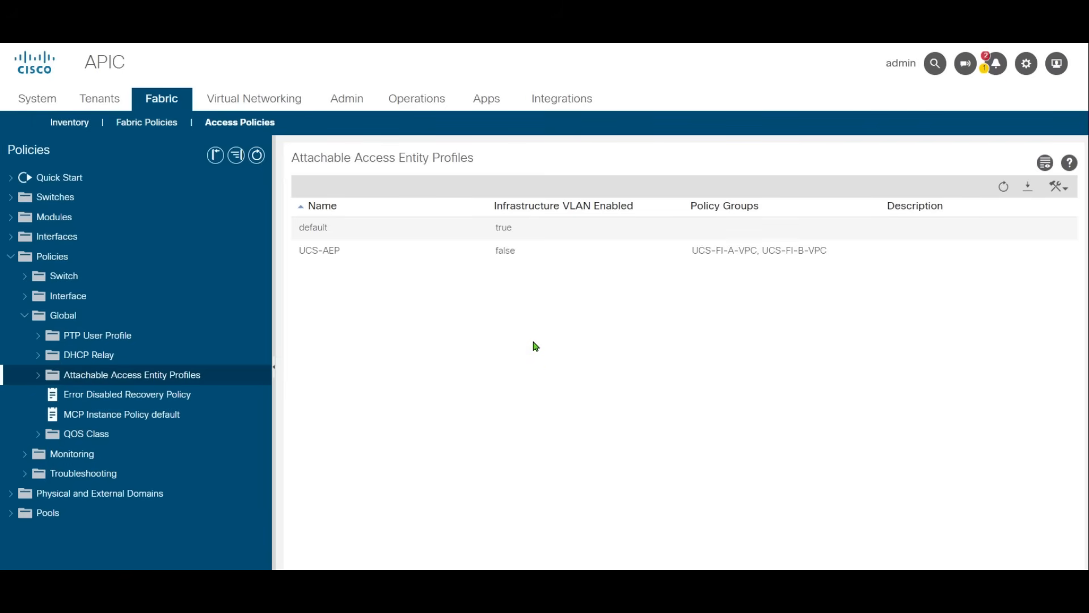
# Step: Review the policies assigned to the leaf VPC interface policy groups UCS-FI-A-VPC and UCS-FI-B-VPC
pyautogui.click(13, 257)
pyautogui.click(11, 237)
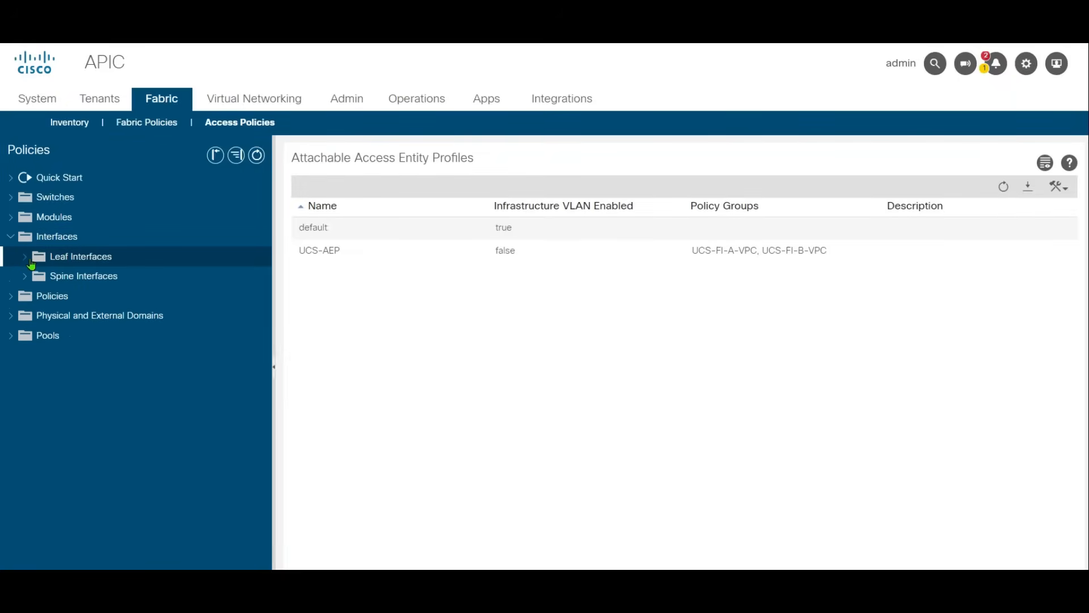
pyautogui.click(29, 258)
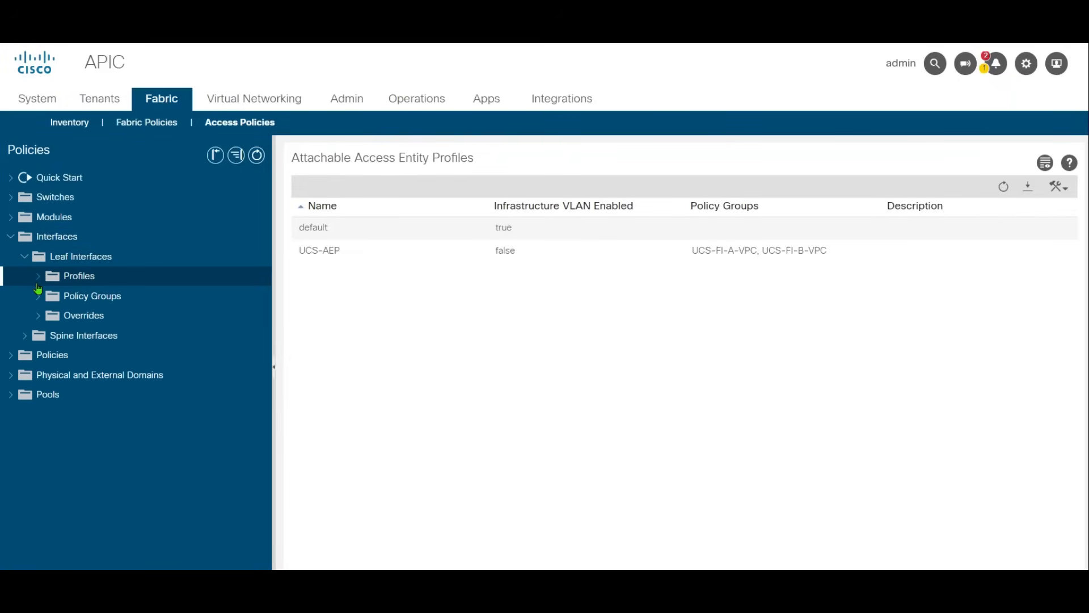
pyautogui.click(38, 295)
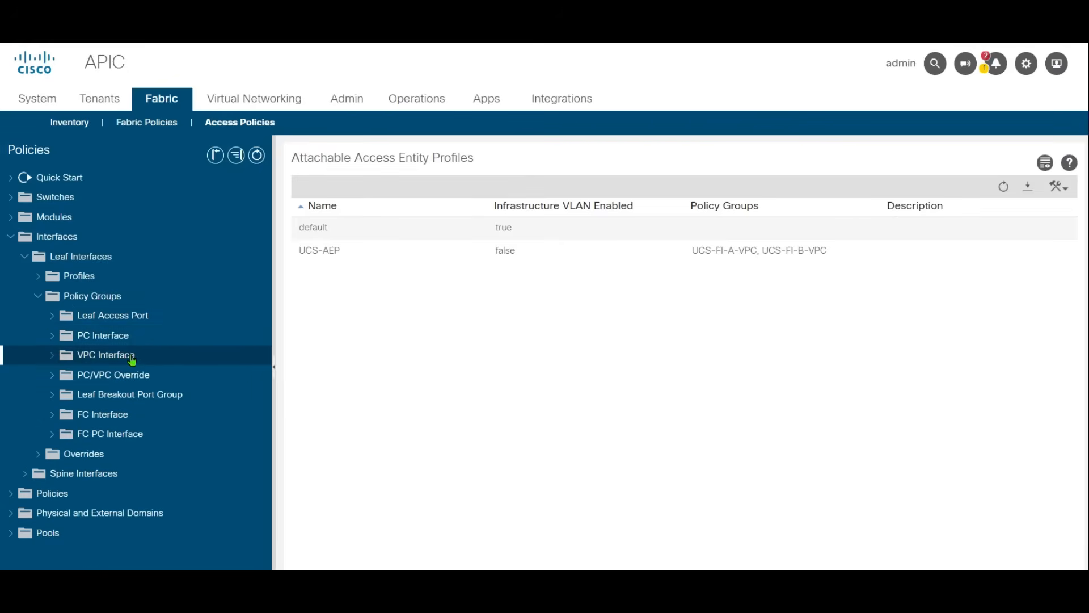
pyautogui.click(132, 357)
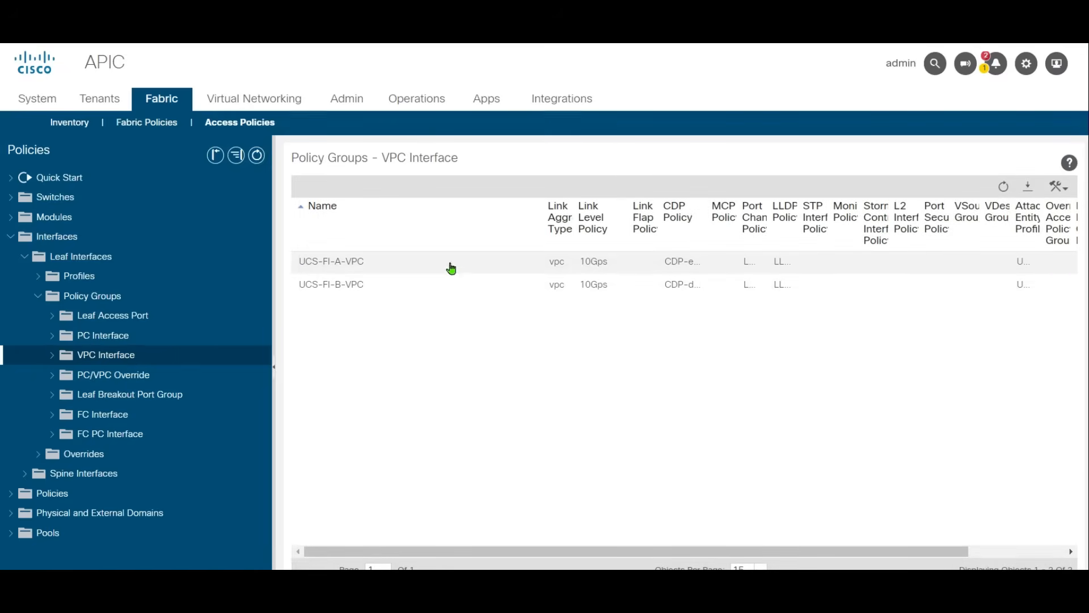
pyautogui.click(443, 271)
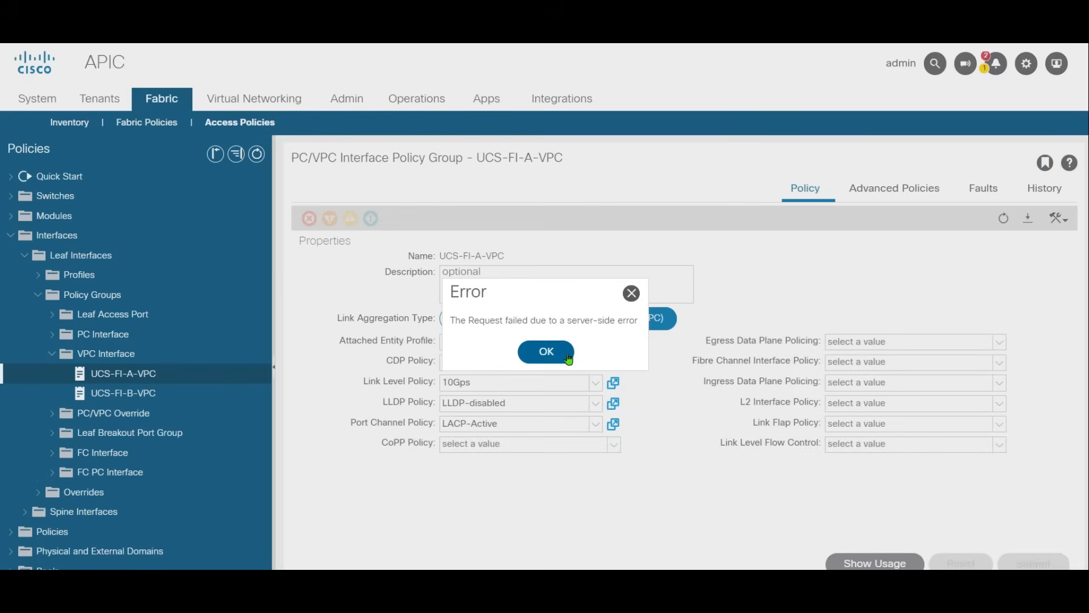
pyautogui.click(547, 349)
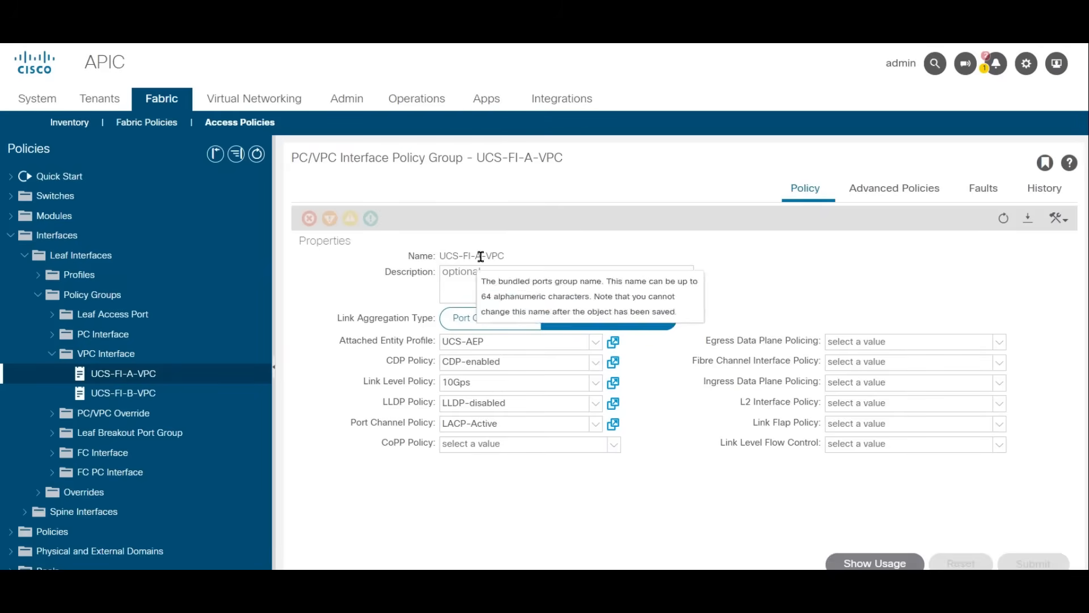
pyautogui.click(132, 391)
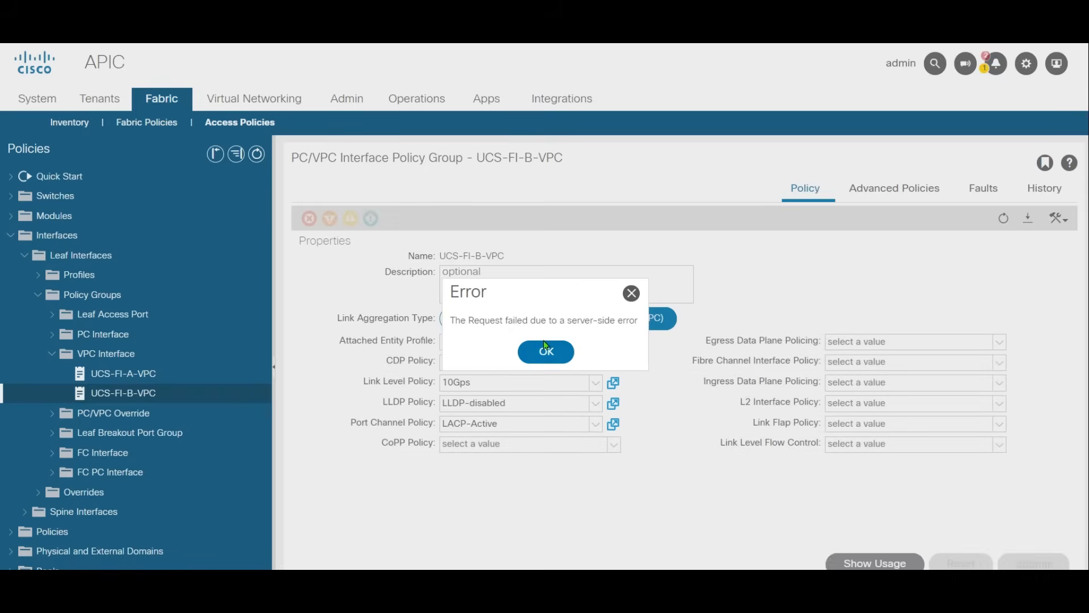
pyautogui.click(546, 350)
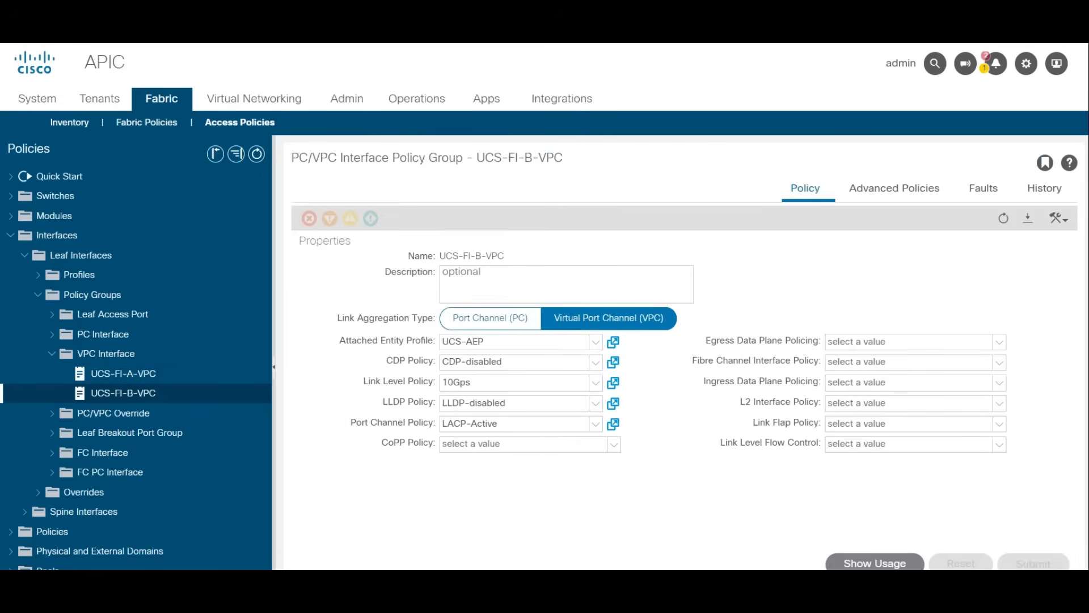
# Step: Start a new leaf interface profile named Leaf101-102-IntProf
pyautogui.click(75, 275)
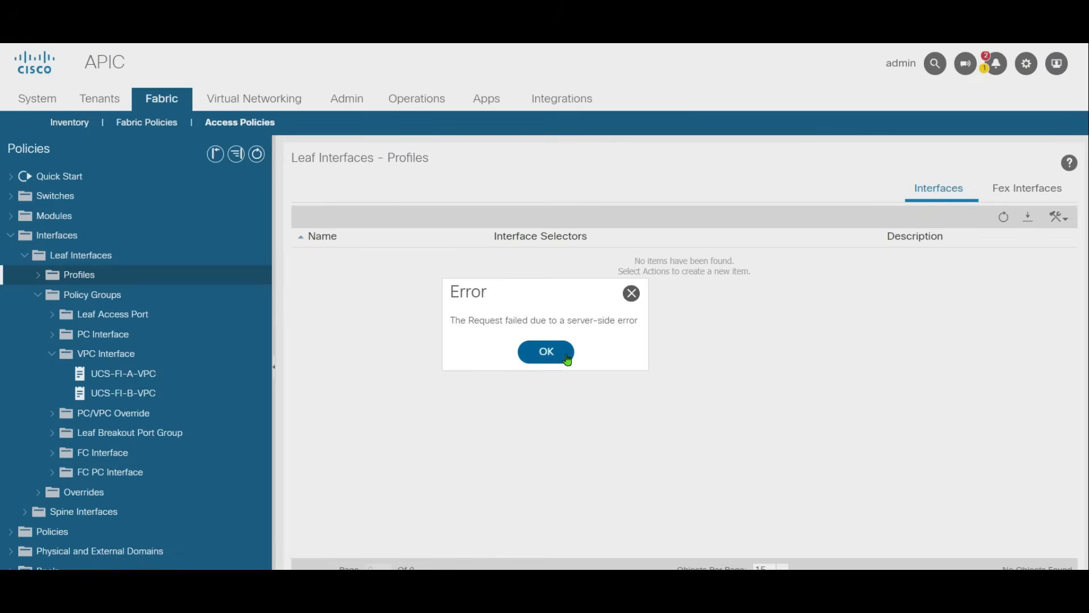
pyautogui.click(547, 359)
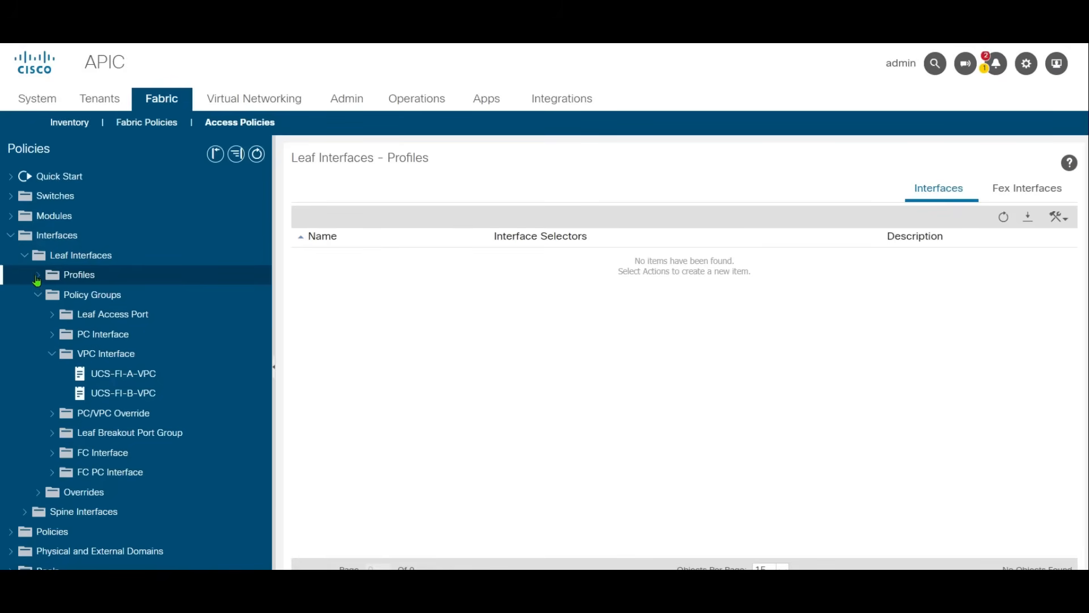
pyautogui.rightClick(68, 284)
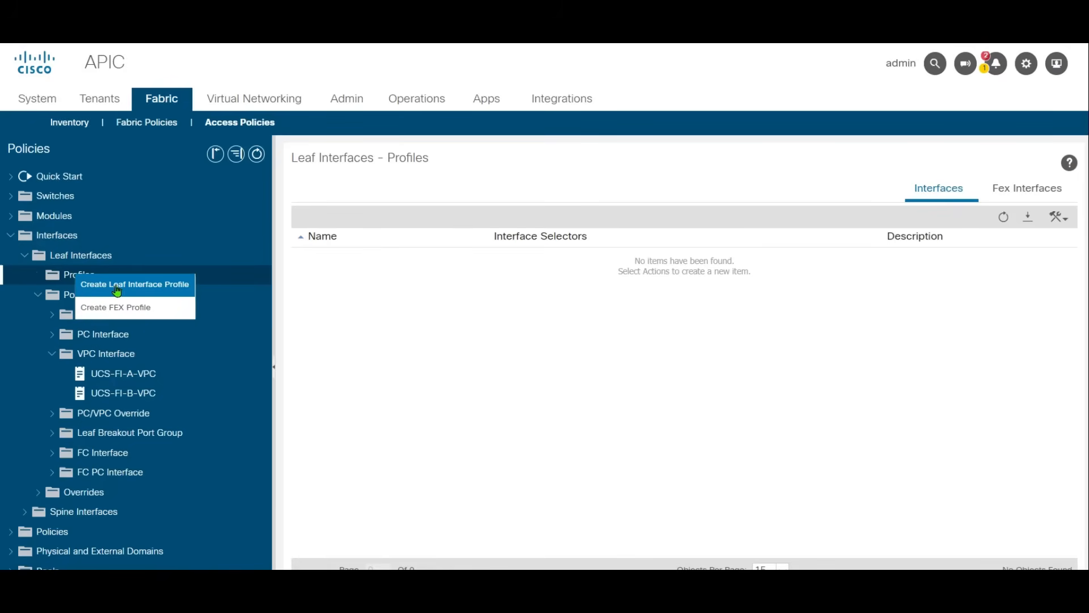
pyautogui.click(170, 283)
pyautogui.click(456, 136)
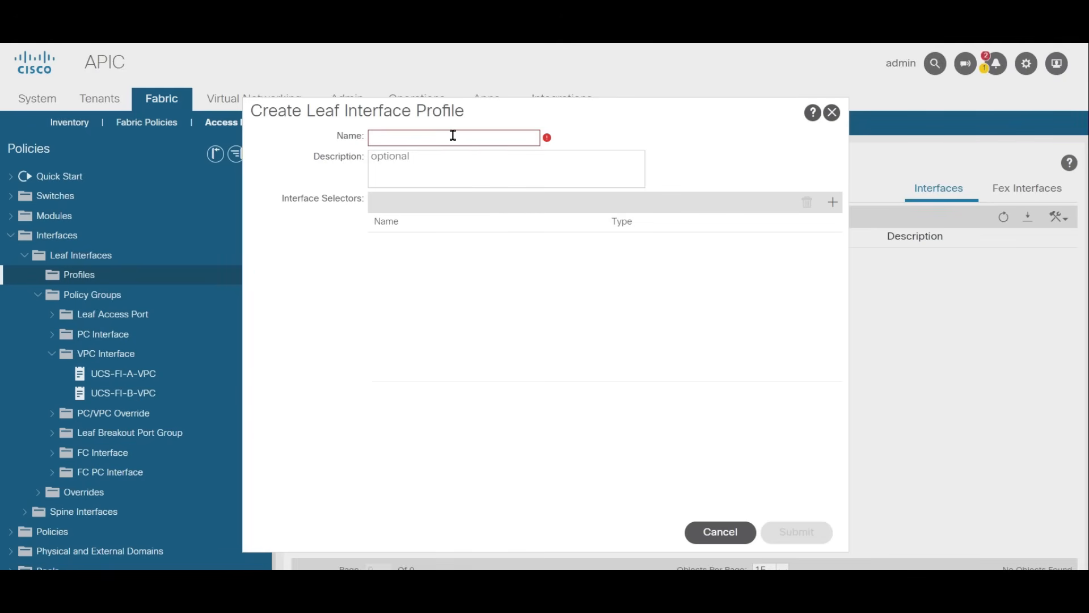
pyautogui.write('Leaf101-102-IntProf')
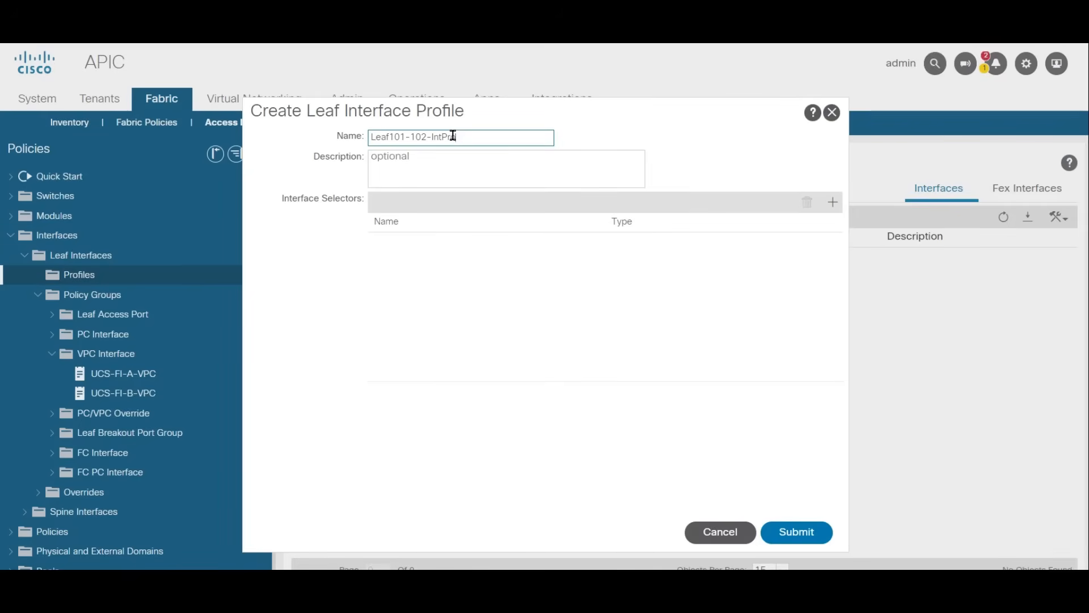
# Step: Add an access port selector named Port-11 to the profile, with interface ID 1/11 and policy group UCS-FI-A-VPC
pyautogui.click(832, 202)
pyautogui.click(471, 138)
pyautogui.write('Port-11')
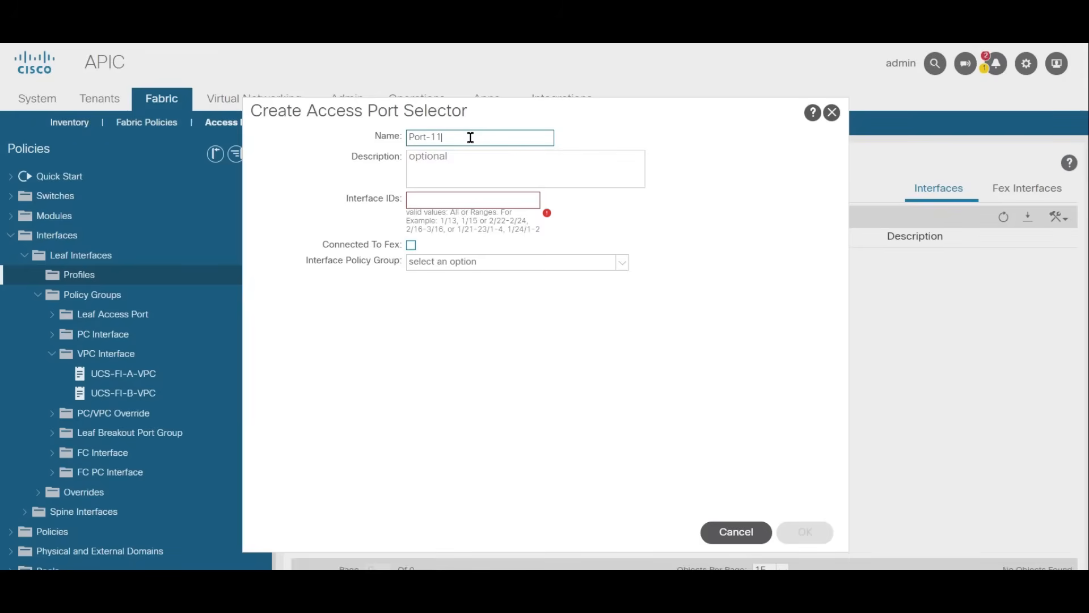
pyautogui.click(462, 203)
pyautogui.click(546, 350)
pyautogui.write('1/11')
pyautogui.click(623, 263)
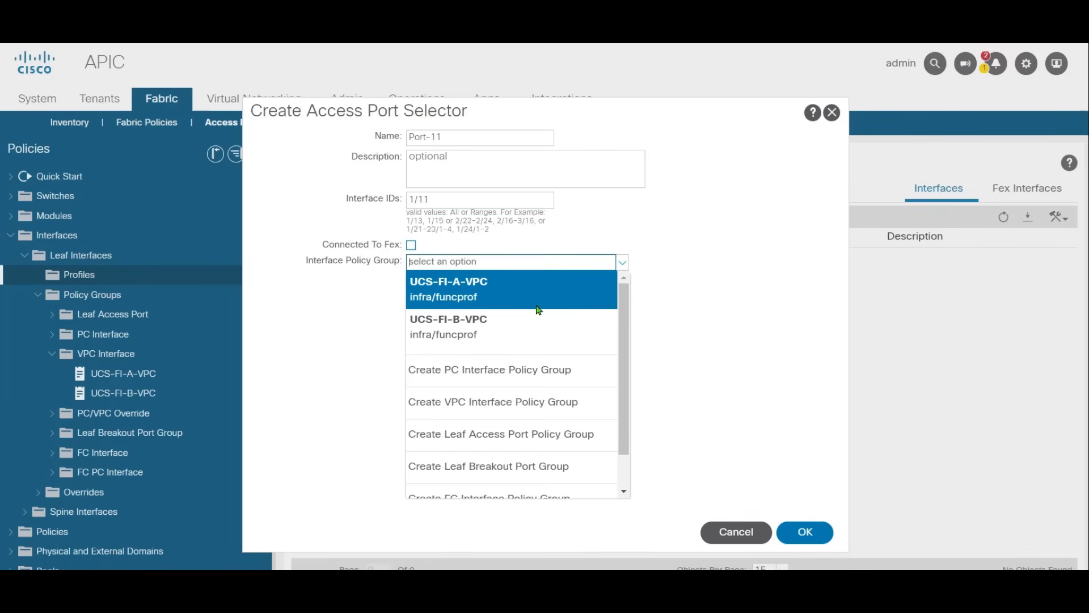
pyautogui.click(510, 289)
pyautogui.click(808, 535)
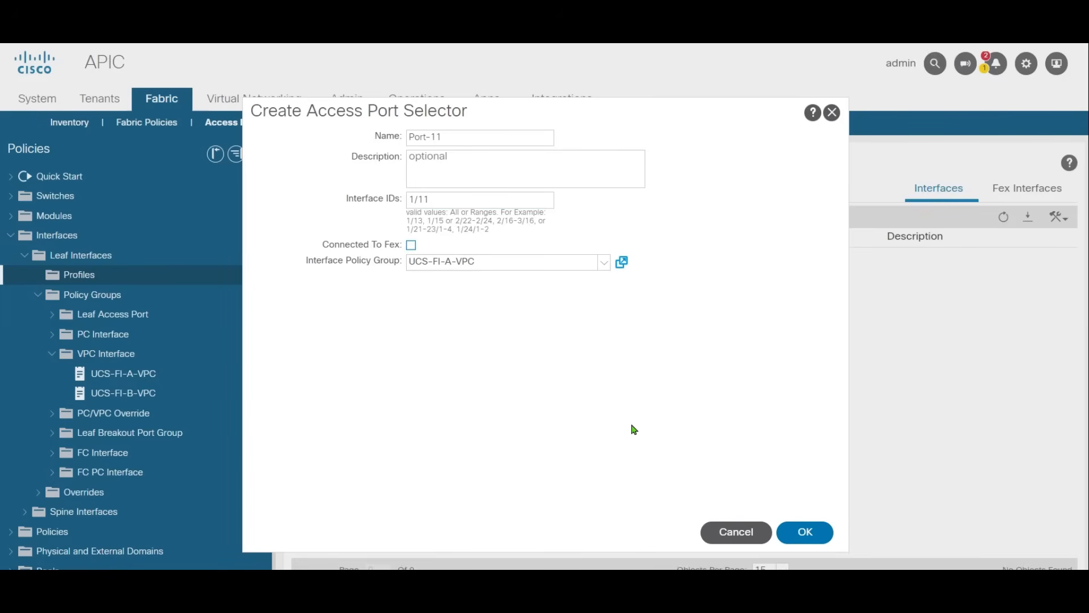
pyautogui.click(794, 530)
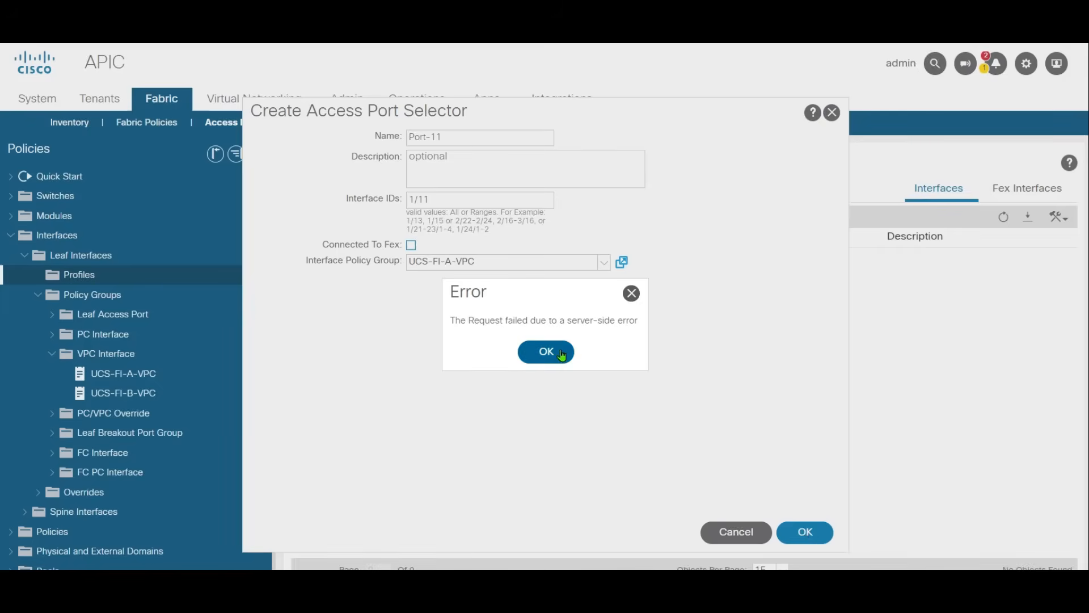
pyautogui.click(559, 352)
pyautogui.click(794, 536)
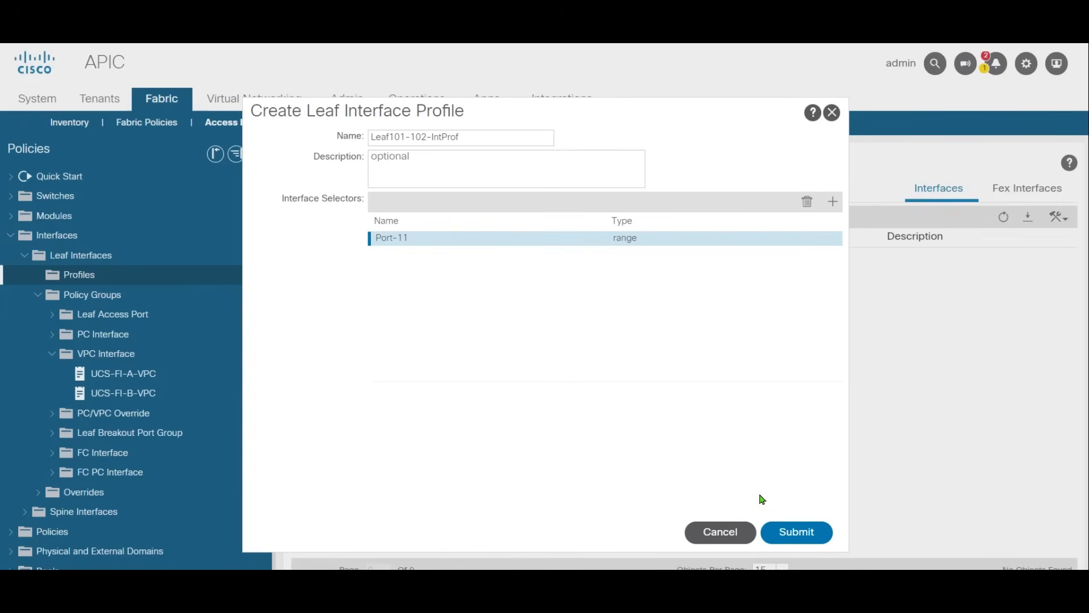
# Step: Add a second access port selector named Port-12, with interface ID 1/12 and policy group UCS-FI-B-VPC
pyautogui.click(834, 203)
pyautogui.click(546, 351)
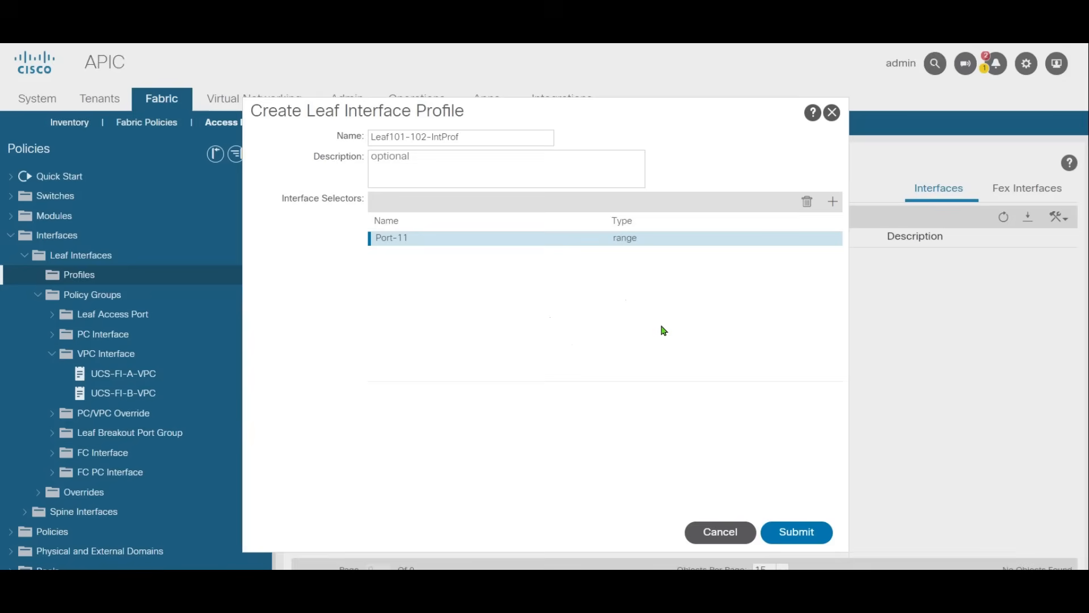
pyautogui.click(833, 202)
pyautogui.write('Port-12')
pyautogui.press('Tab')
pyautogui.click(441, 202)
pyautogui.write('1/12')
pyautogui.click(576, 255)
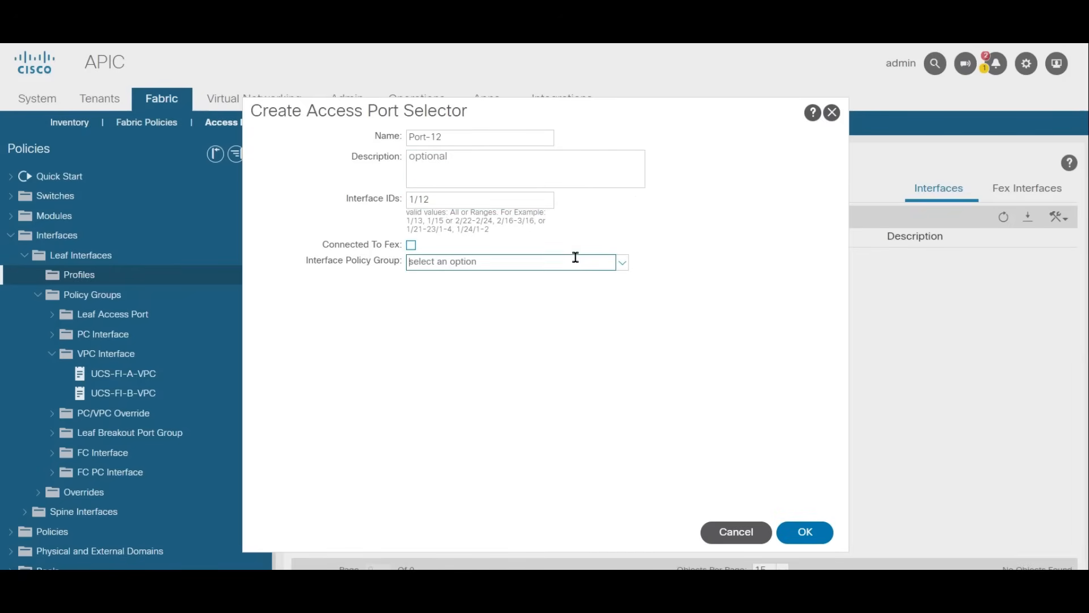
pyautogui.click(622, 263)
pyautogui.click(511, 330)
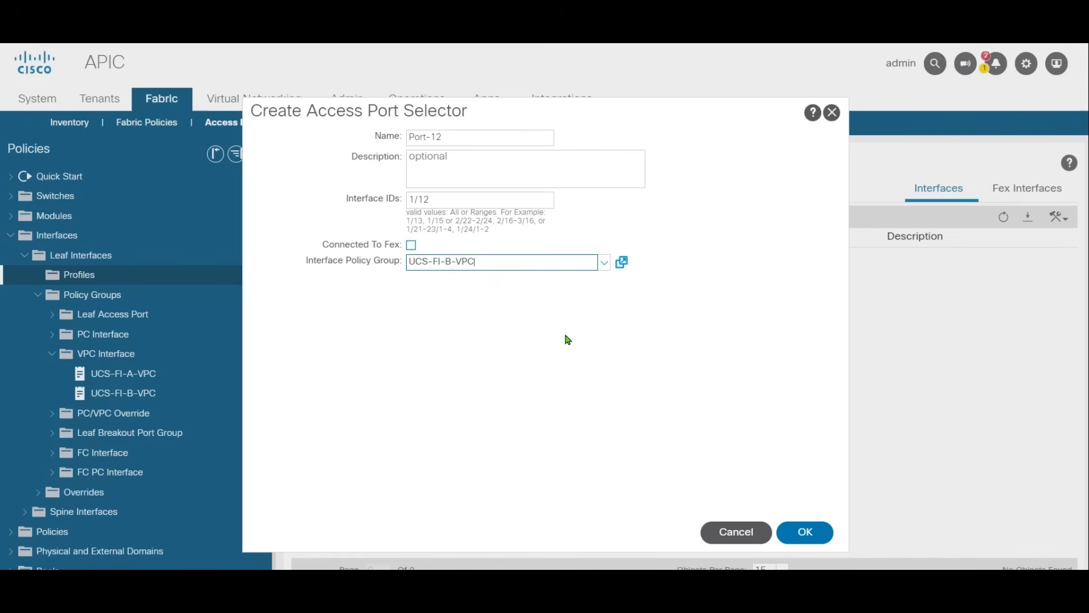
pyautogui.click(820, 535)
# Step: Submit the leaf interface profile and open Leaf101-102-IntProf to check its interface selectors
pyautogui.click(810, 538)
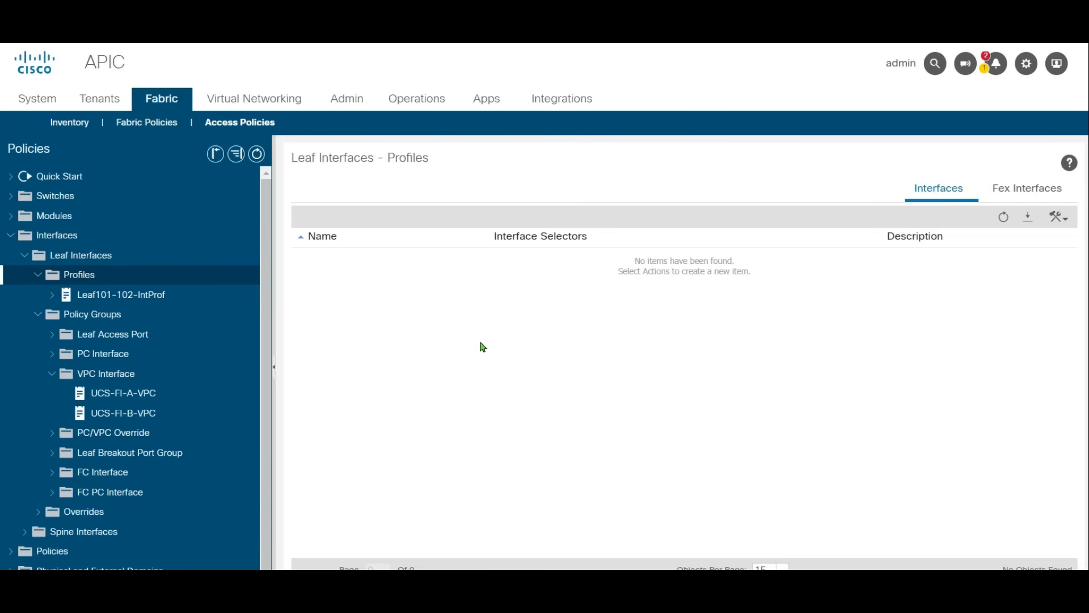
pyautogui.click(104, 292)
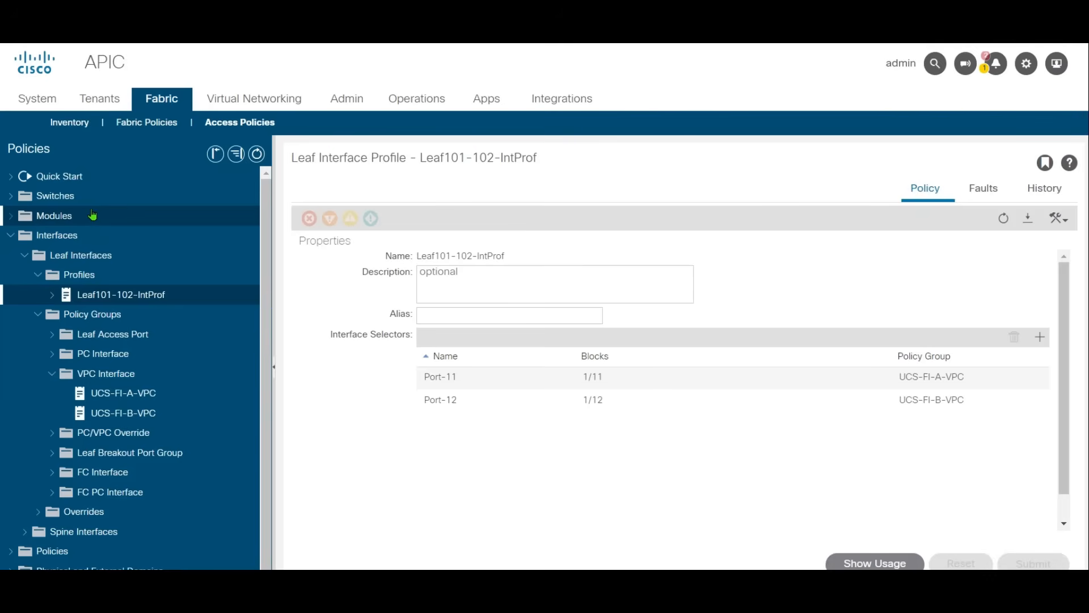
# Step: Start a new leaf switch profile named Leaf101-102-SwProf
pyautogui.click(14, 198)
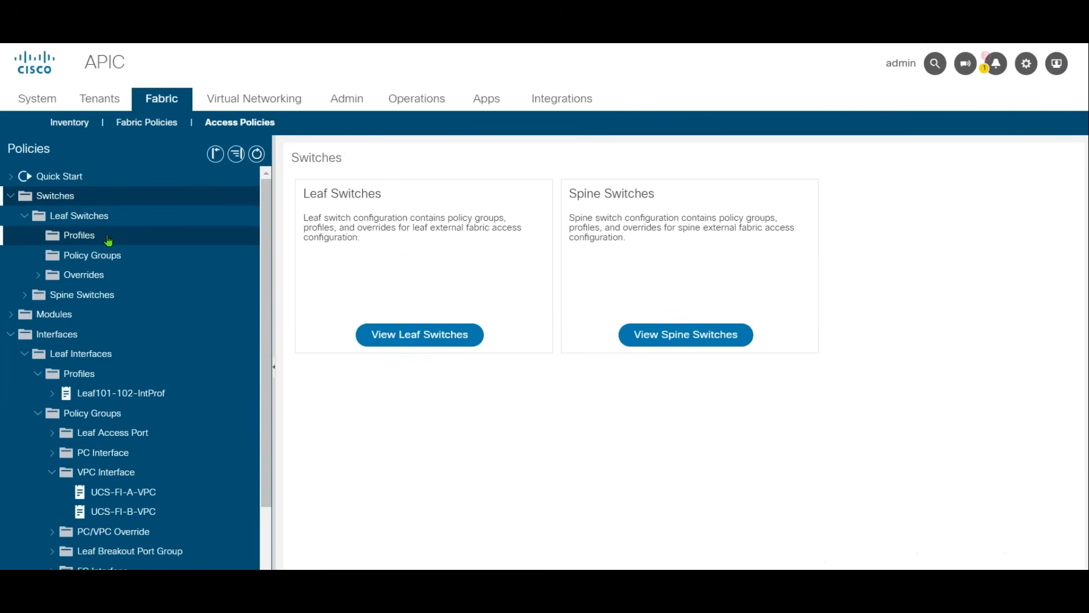
pyautogui.rightClick(107, 241)
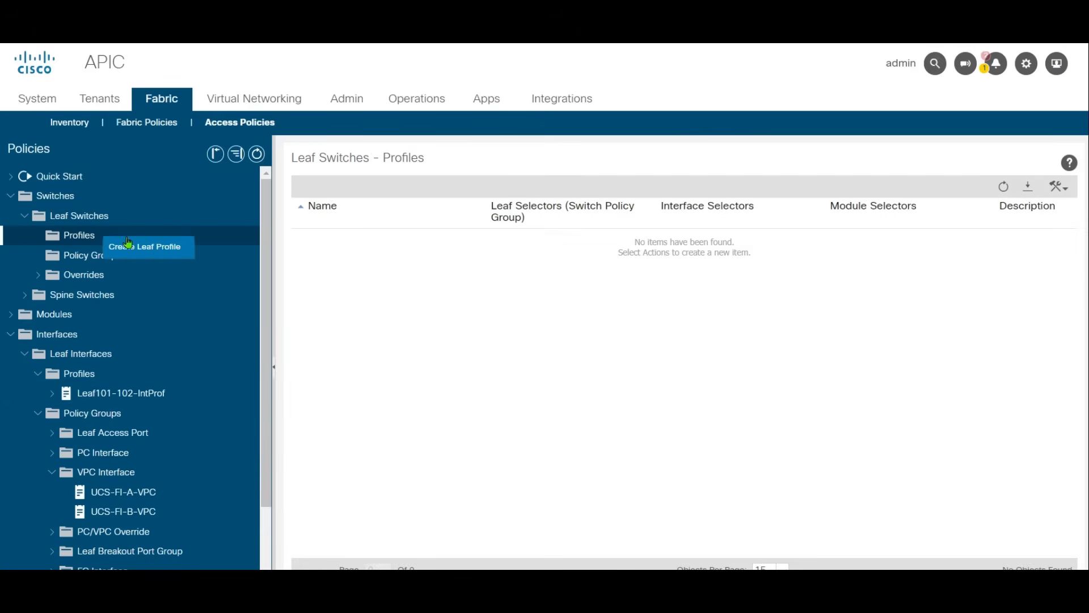
pyautogui.click(160, 249)
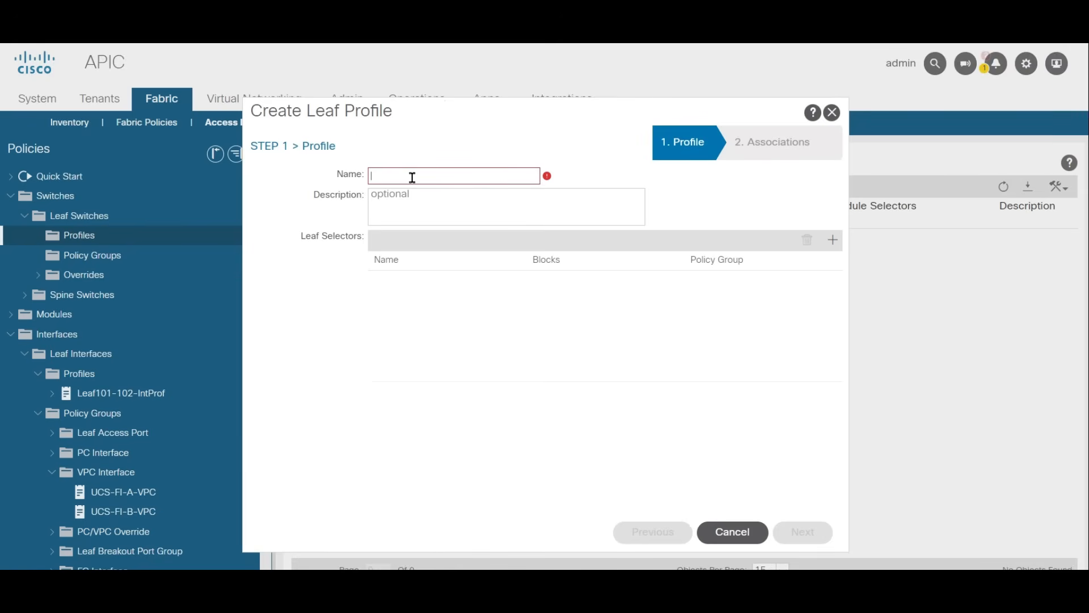
pyautogui.write('Leaf101-')
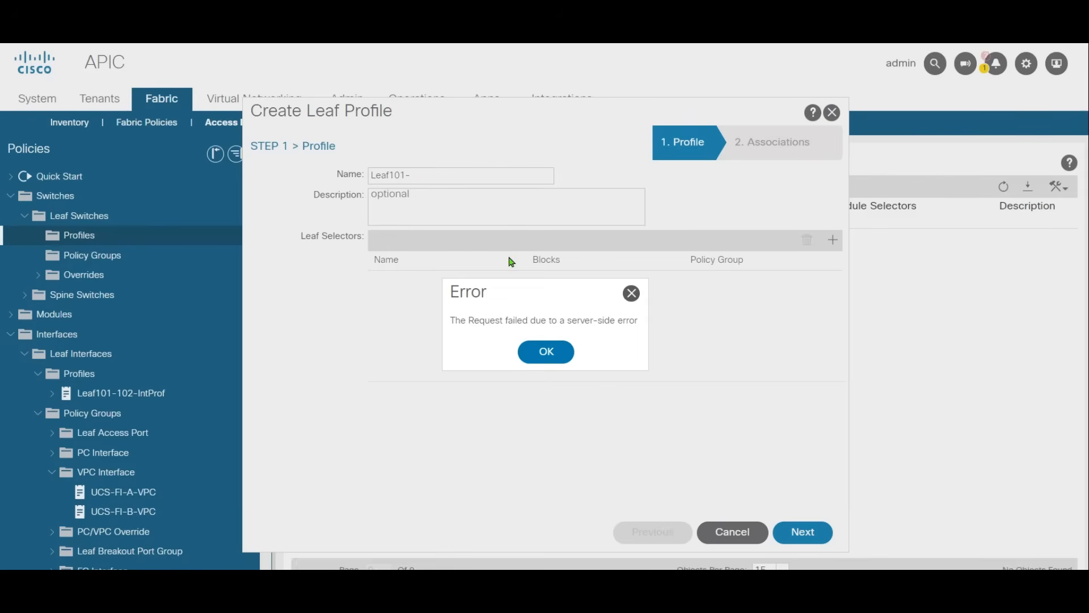
pyautogui.click(564, 356)
pyautogui.click(447, 178)
pyautogui.write('-10')
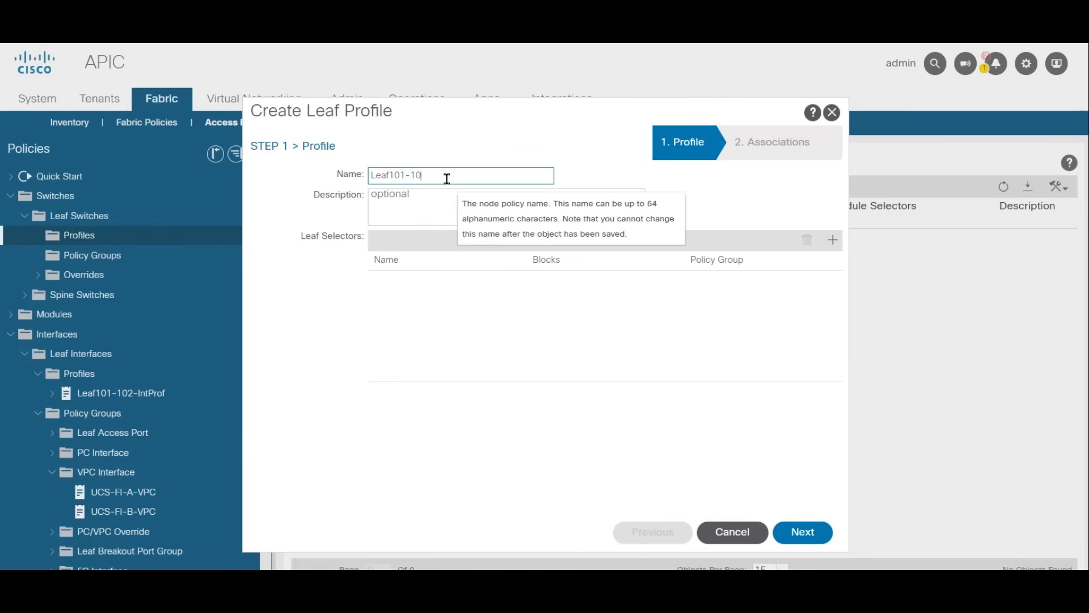
pyautogui.write('2-SwProf')
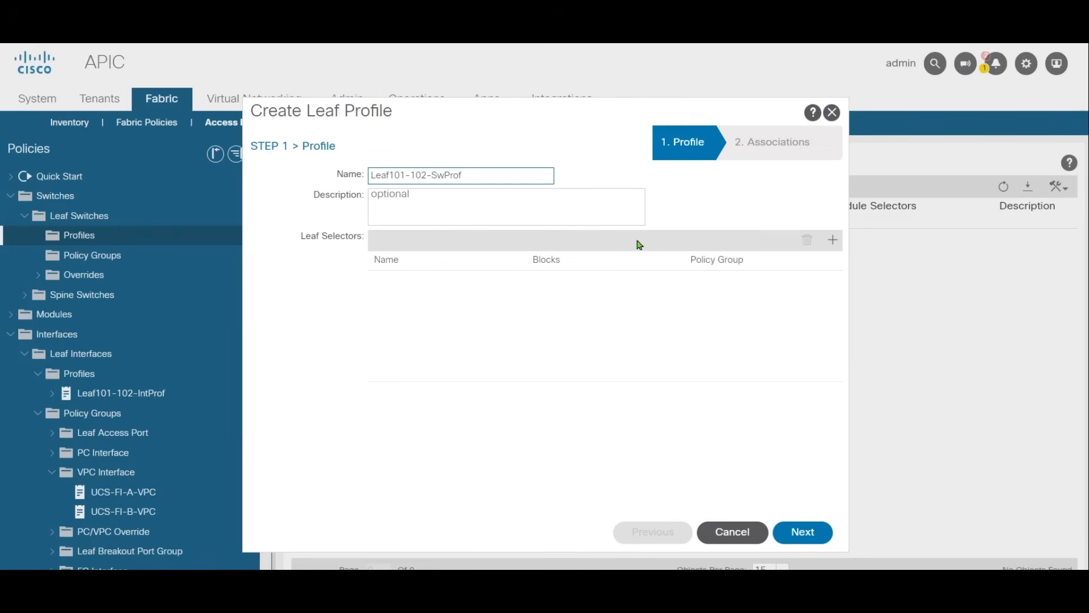
# Step: Add a leaf selector named Leaf101-102-Sw-Sel to the switch profile, covering switches 101 and 102
pyautogui.click(832, 240)
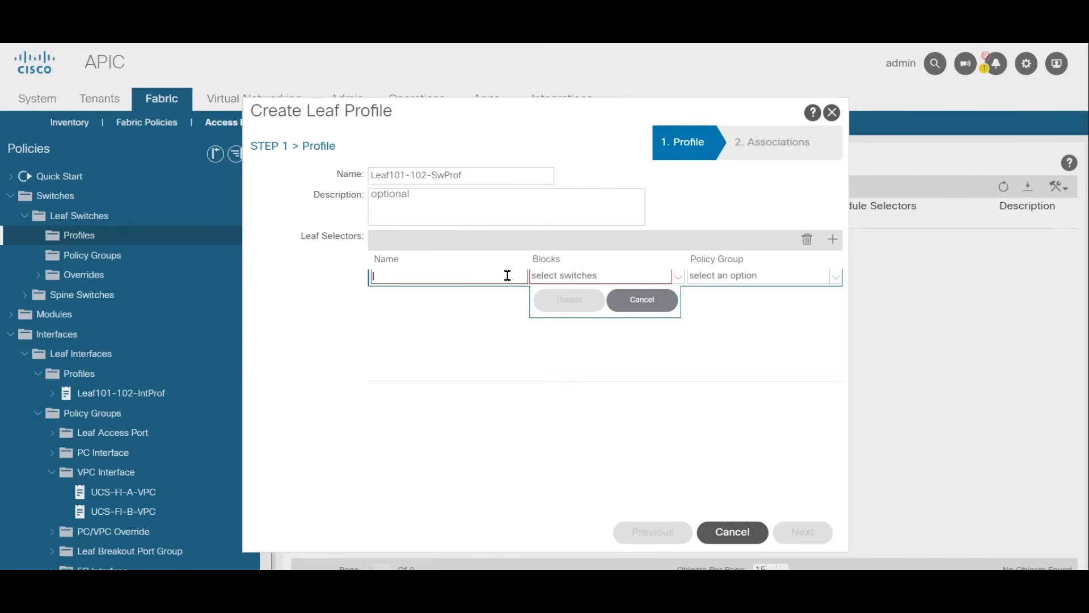
pyautogui.write('Leaf')
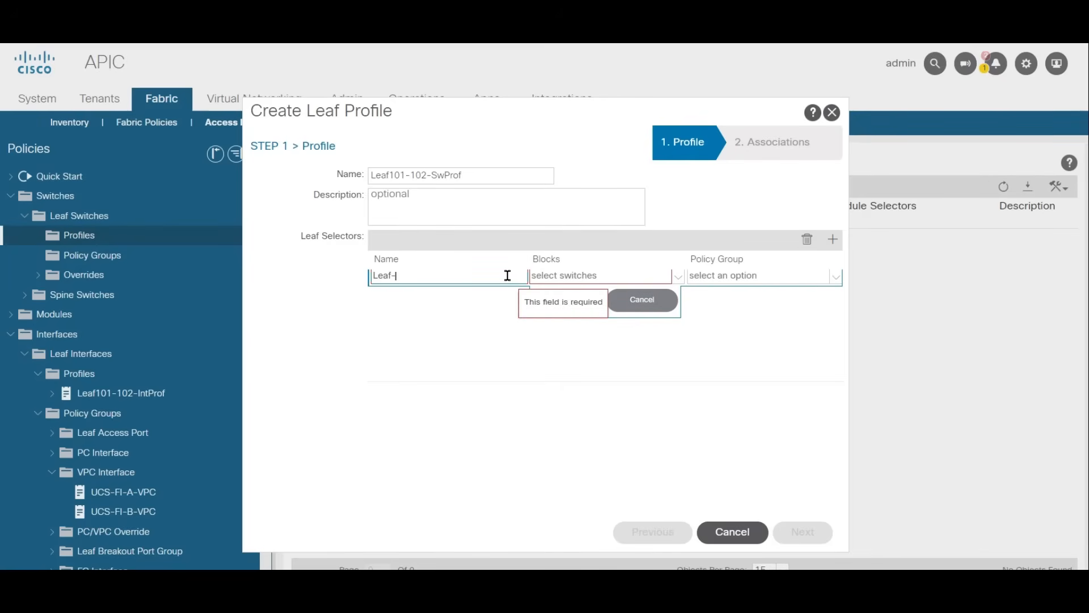
pyautogui.write('101-10')
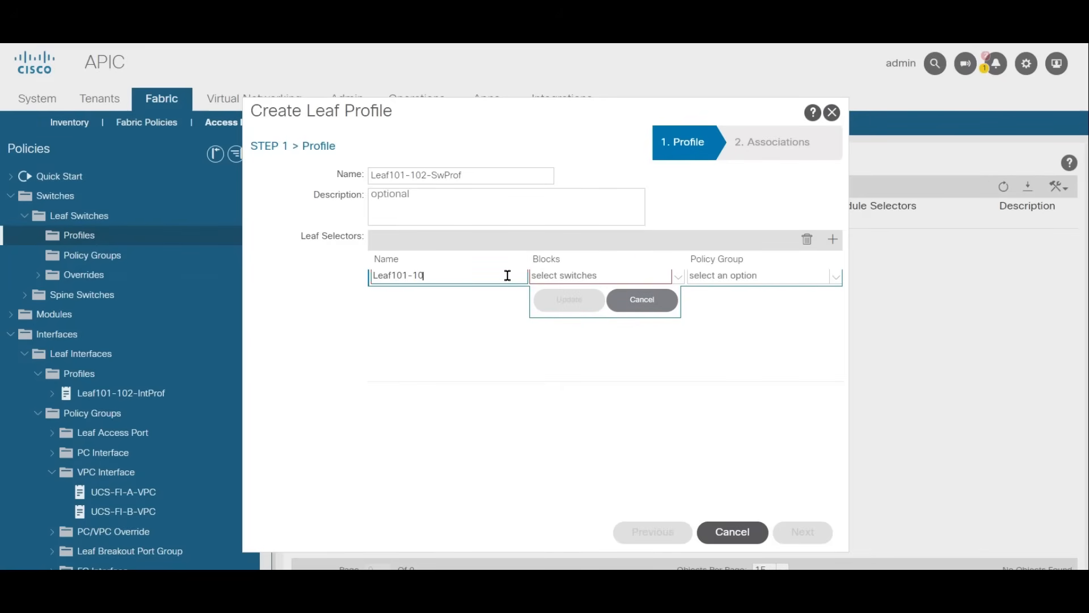
pyautogui.write('2-Sw-Sel')
pyautogui.press('Tab')
pyautogui.click(677, 277)
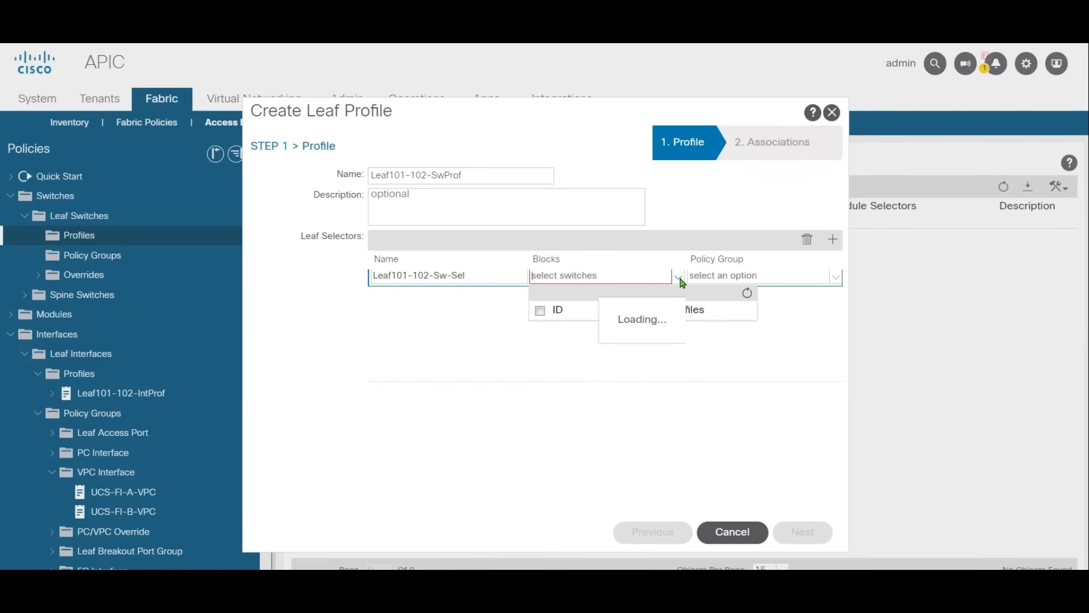
pyautogui.click(540, 311)
pyautogui.click(636, 429)
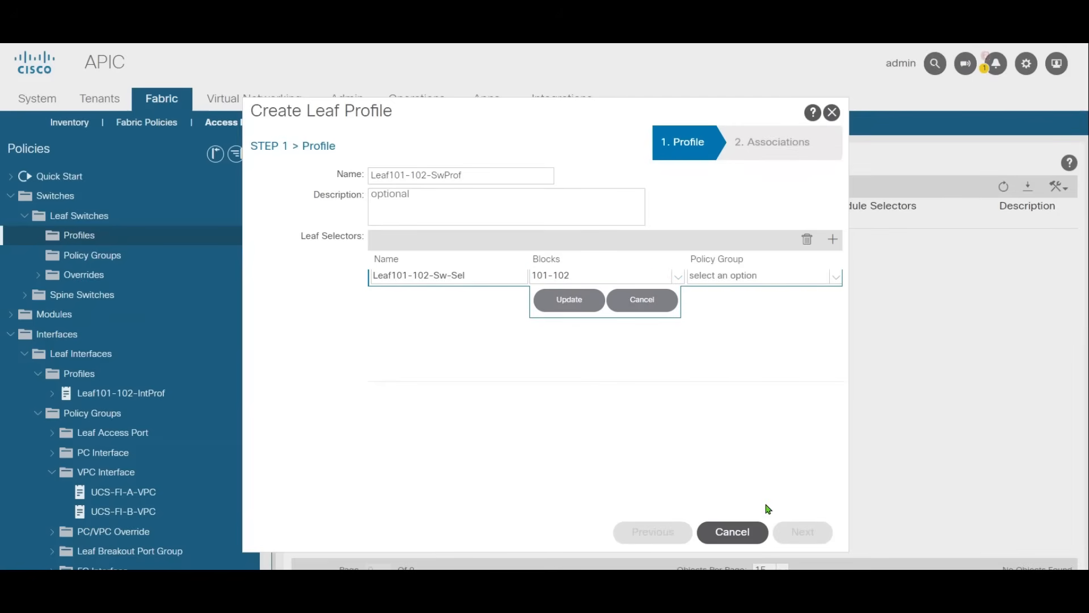
pyautogui.click(569, 300)
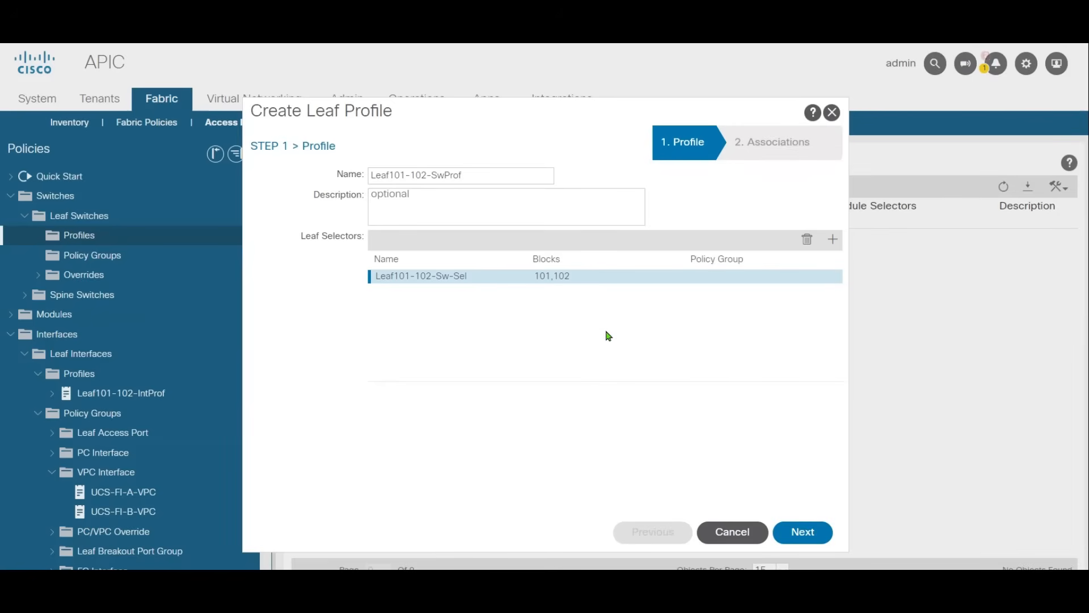
# Step: Associate the interface selector profile Leaf101-102-IntProf with the switch profile and finish its creation
pyautogui.click(803, 532)
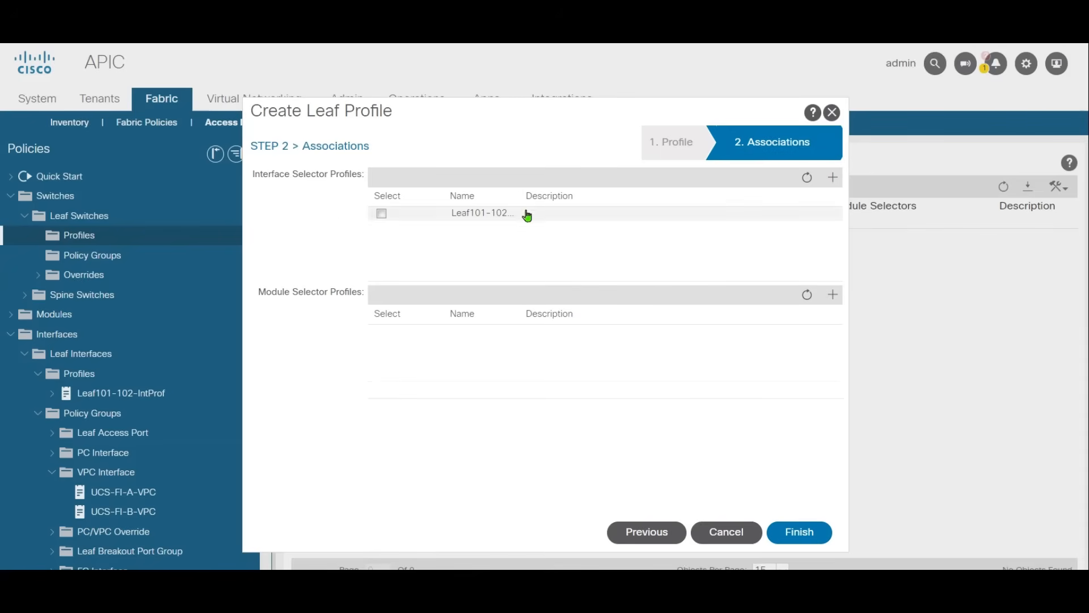
pyautogui.click(381, 214)
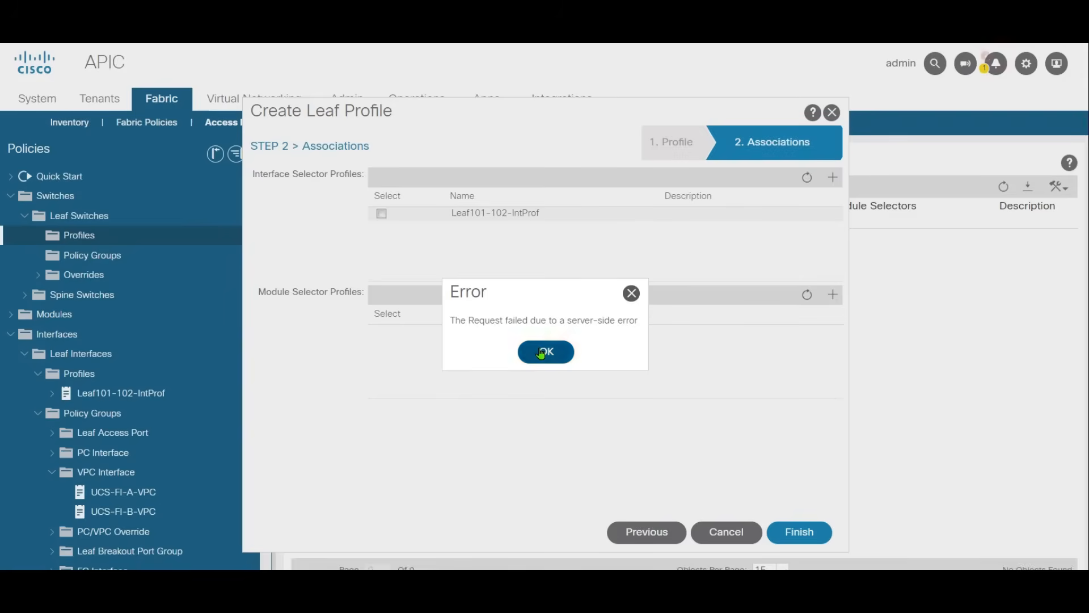
pyautogui.click(543, 350)
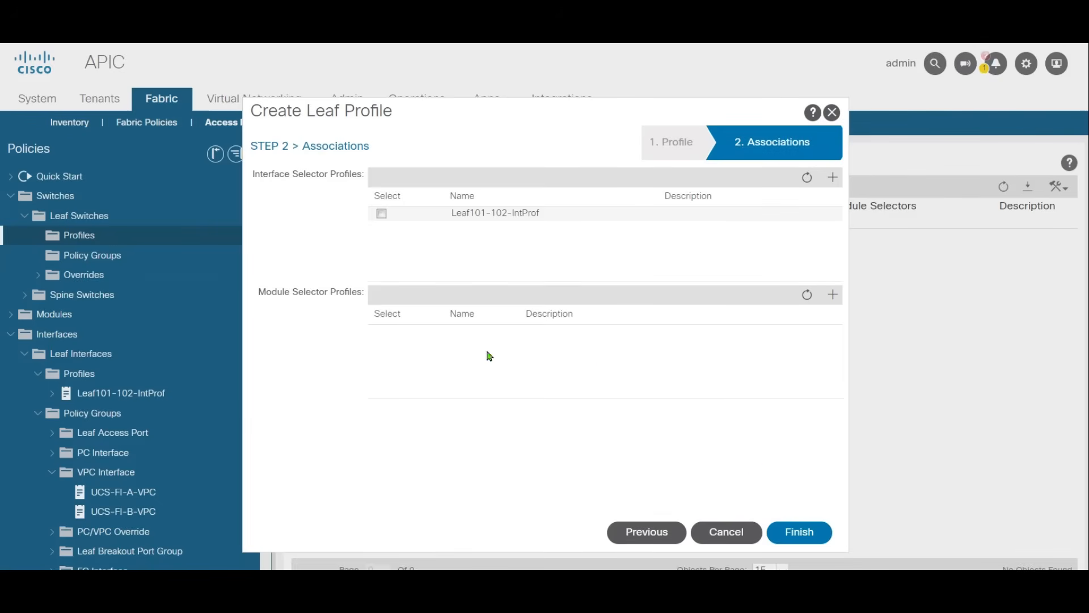
pyautogui.click(381, 214)
pyautogui.click(797, 531)
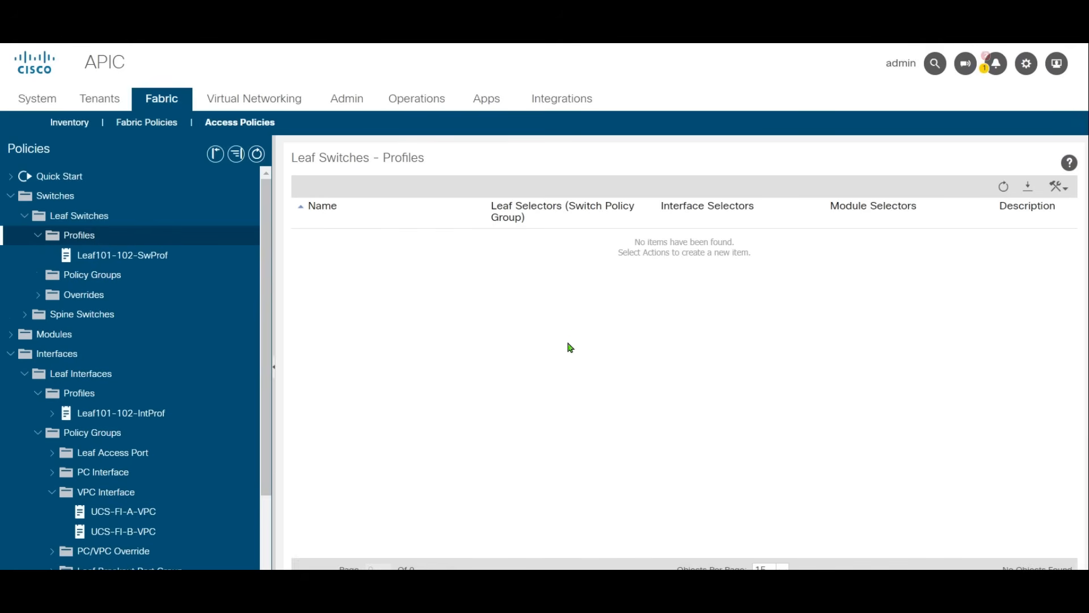
# Step: Open the leaf switch profile Leaf101-102-SwProf to review its leaf selector and associated interface profile
pyautogui.click(198, 236)
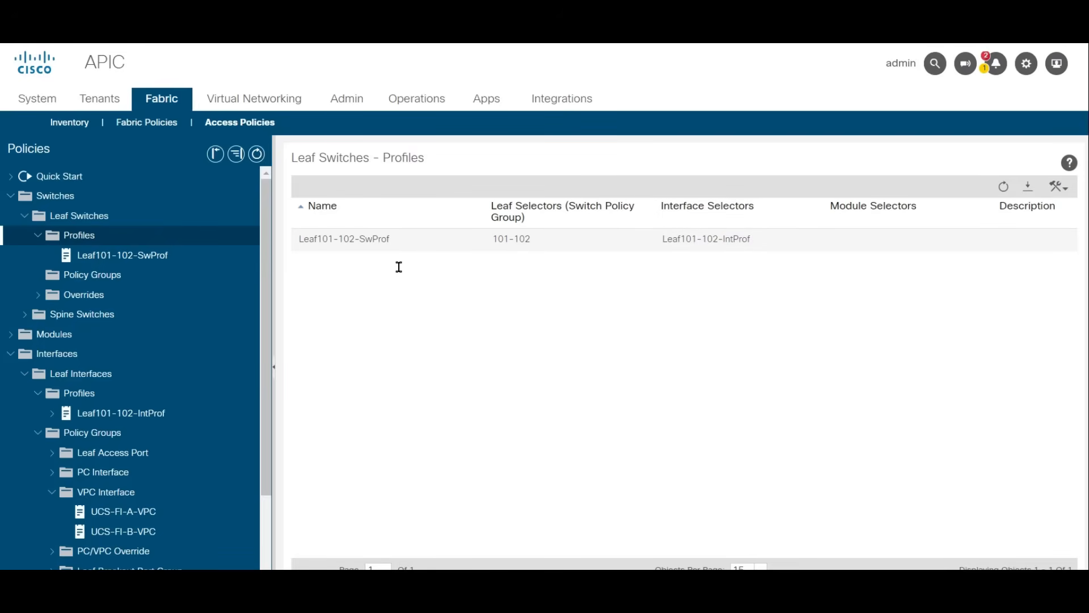
pyautogui.doubleClick(345, 238)
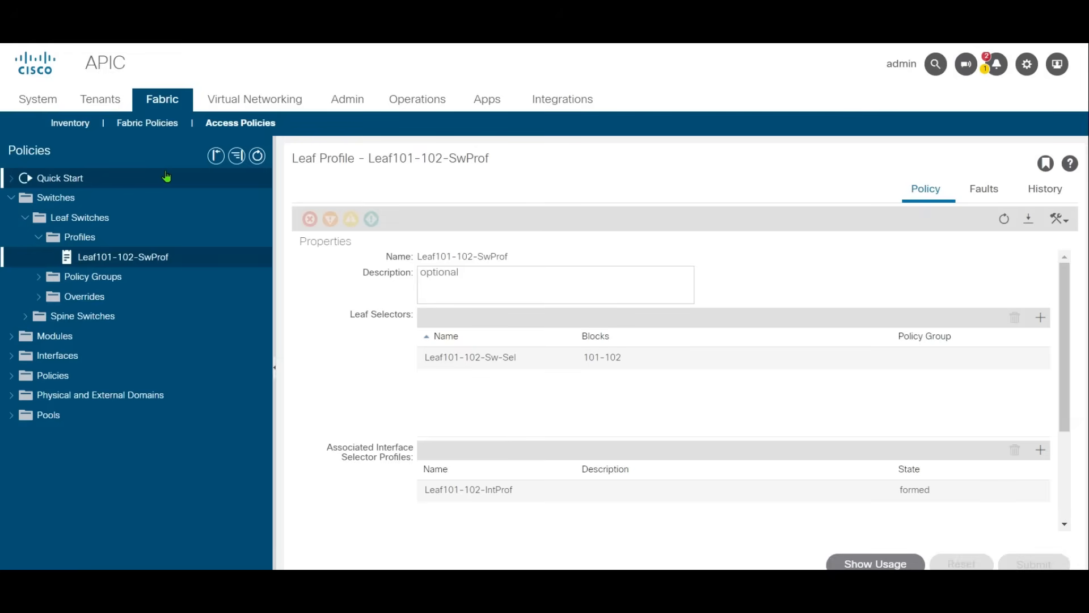
# Step: Create an unrestricted AAA security domain named Tenant2
pyautogui.click(347, 101)
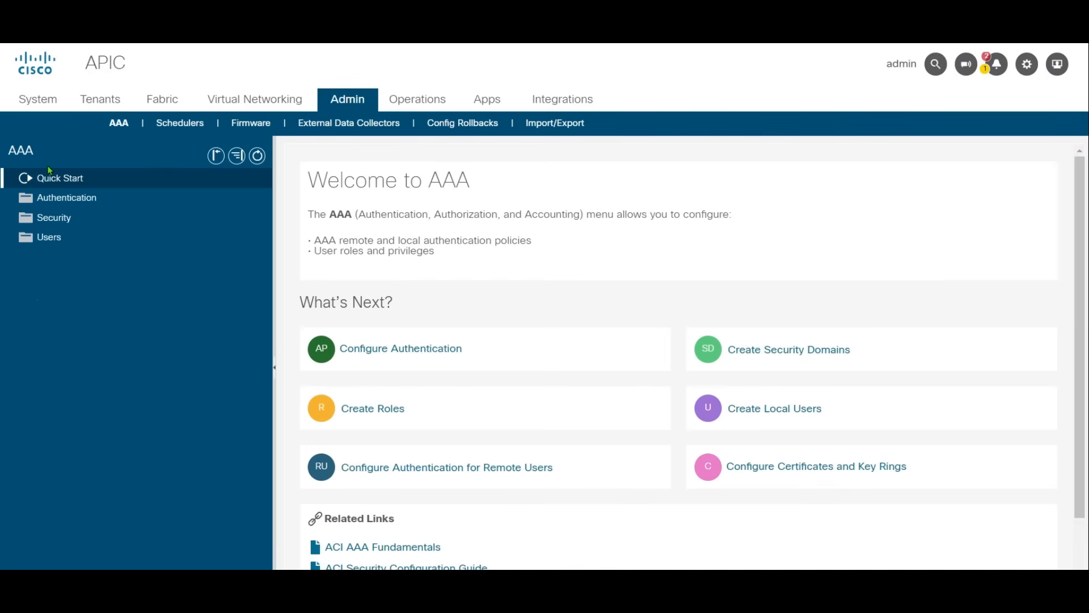
pyautogui.click(72, 220)
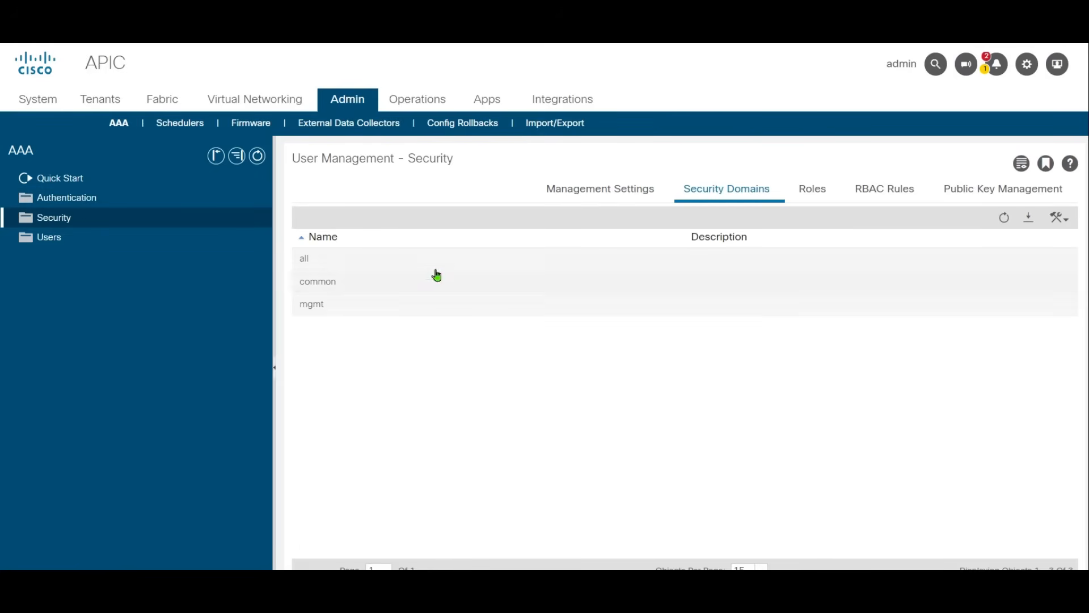
pyautogui.rightClick(63, 217)
pyautogui.click(155, 249)
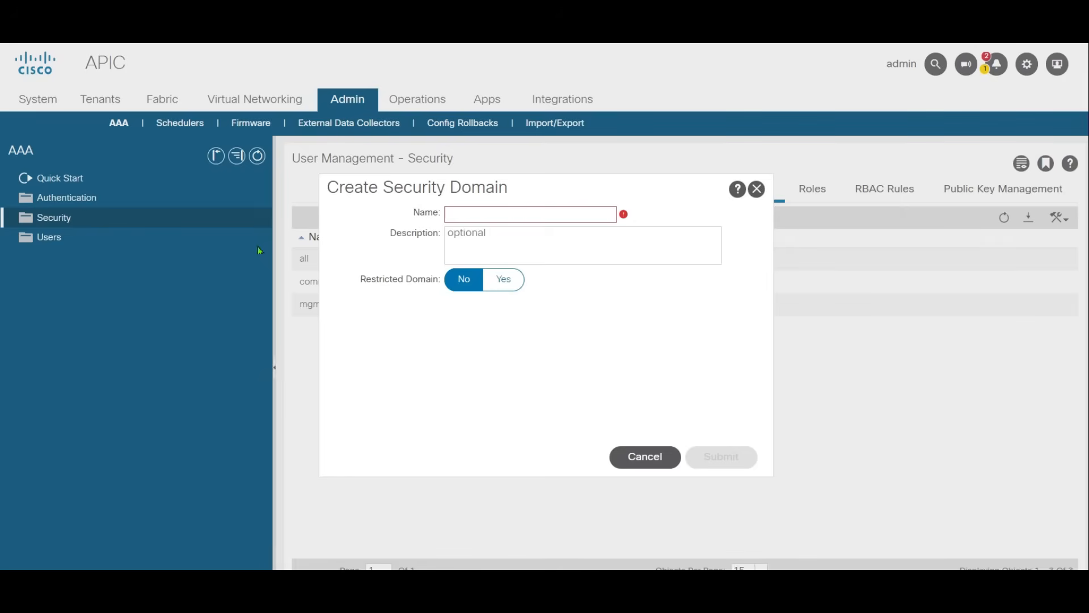
pyautogui.write('Tenant2')
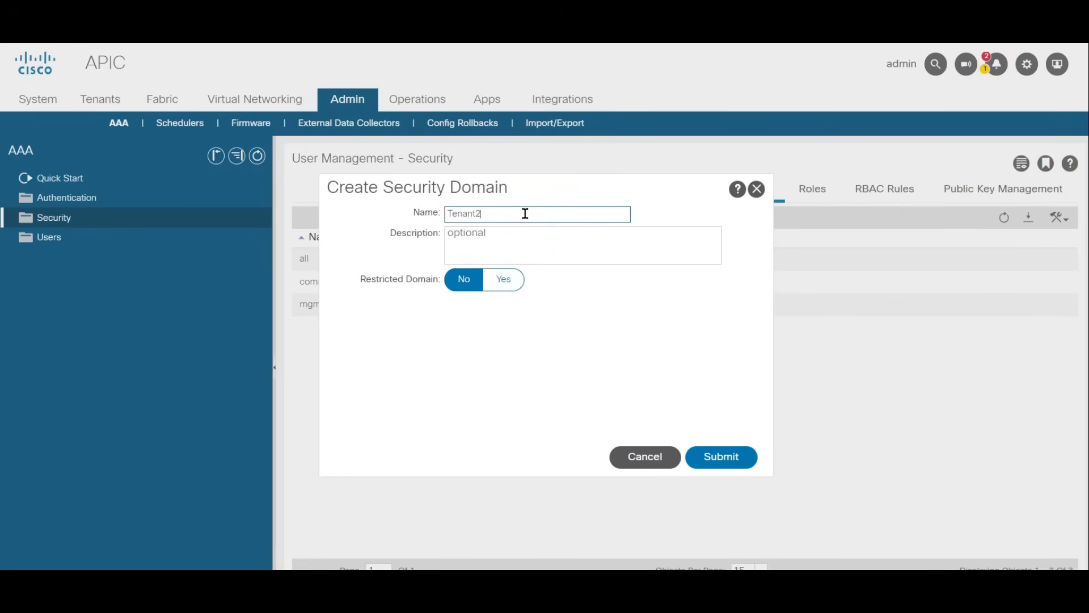
pyautogui.click(715, 452)
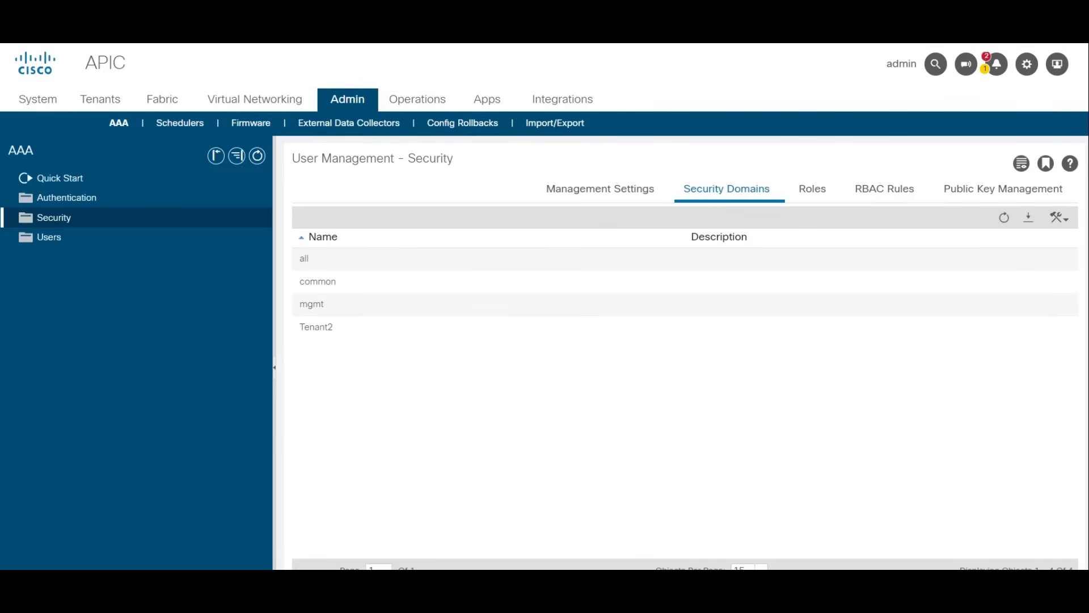
# Step: Start a new local user with login ID T2user, entering and confirming the account password
pyautogui.click(44, 244)
pyautogui.rightClick(46, 245)
pyautogui.click(109, 251)
pyautogui.click(433, 144)
pyautogui.write('T')
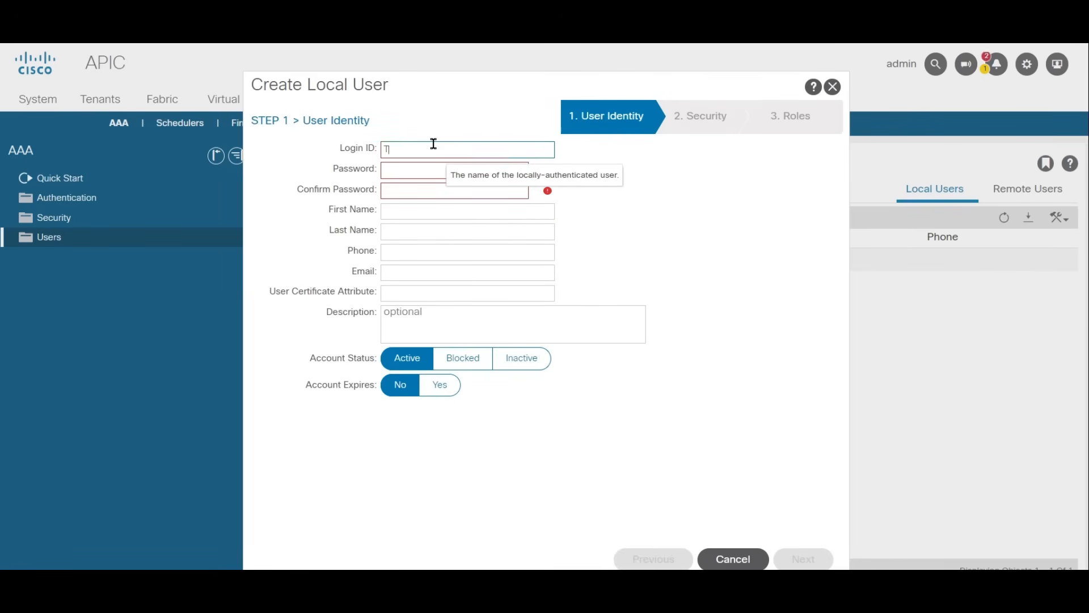
pyautogui.write('2user')
pyautogui.press('Tab')
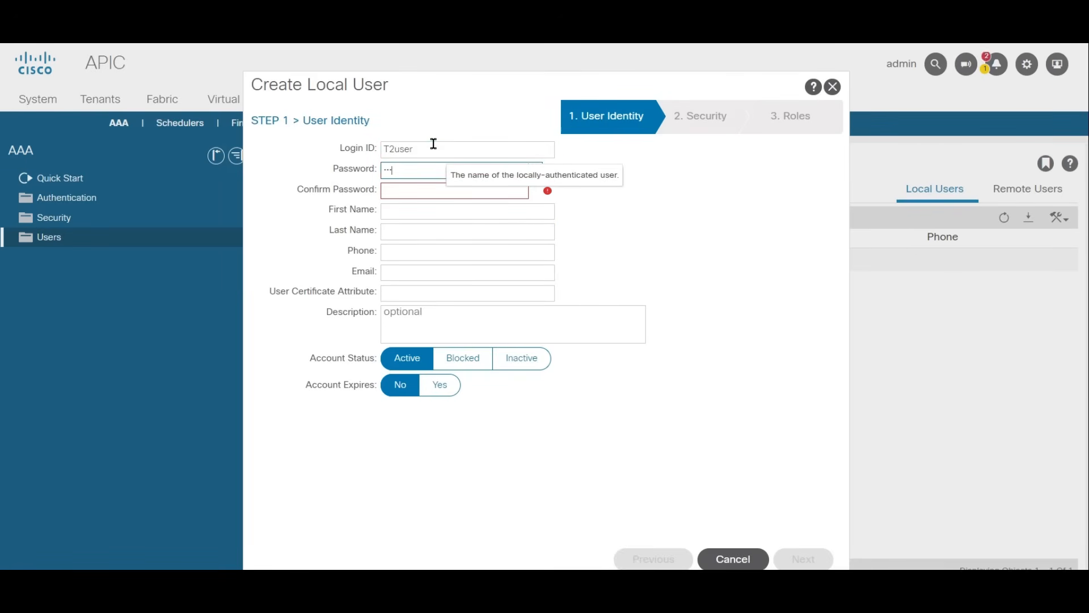
pyautogui.write('•••••••••')
pyautogui.press('Tab')
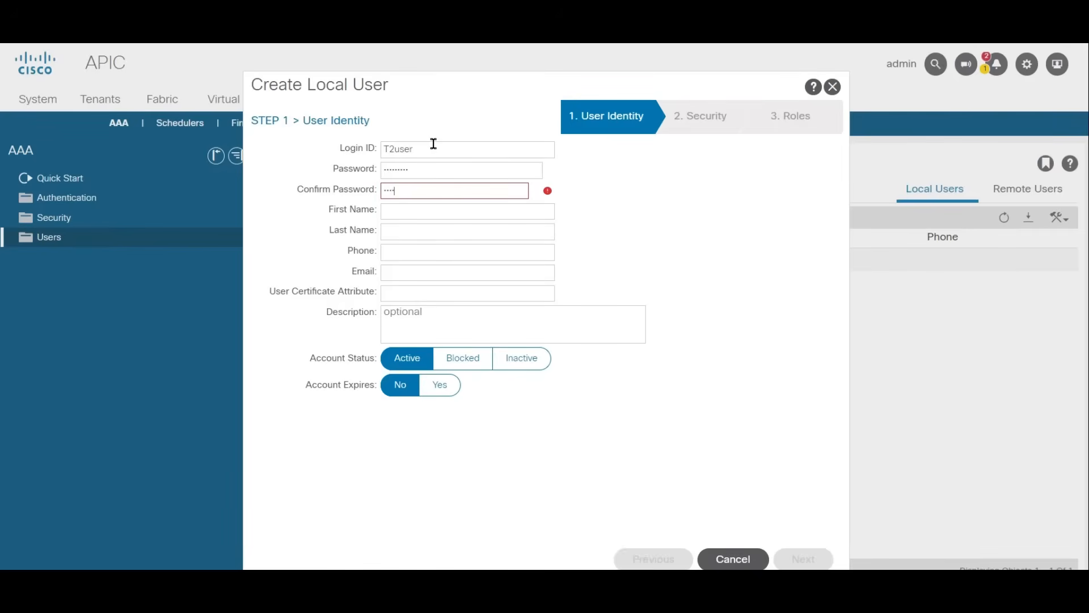
pyautogui.write('•••••••••')
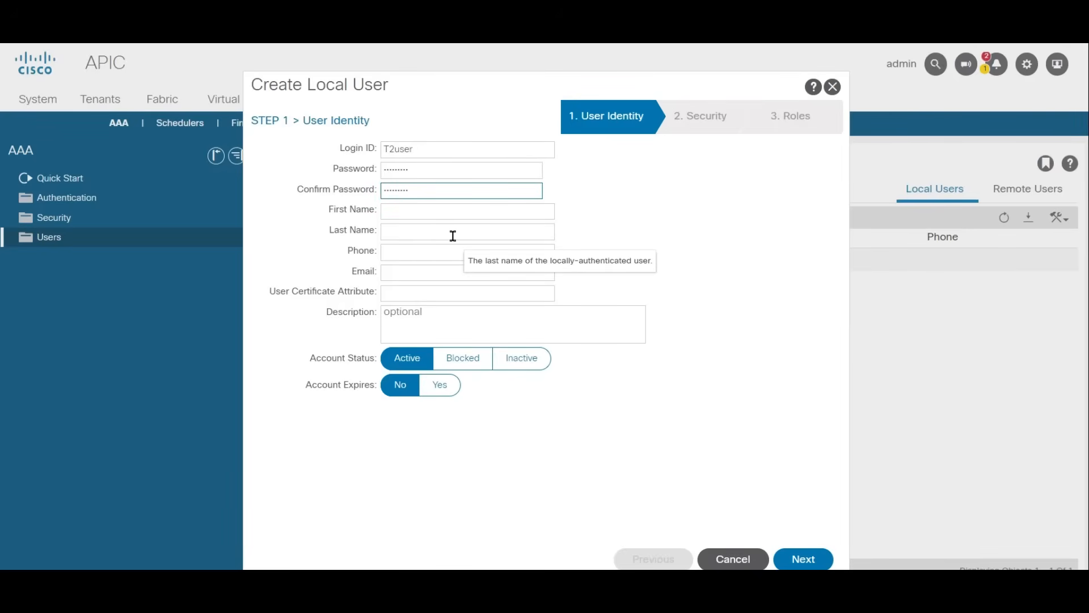
pyautogui.click(784, 549)
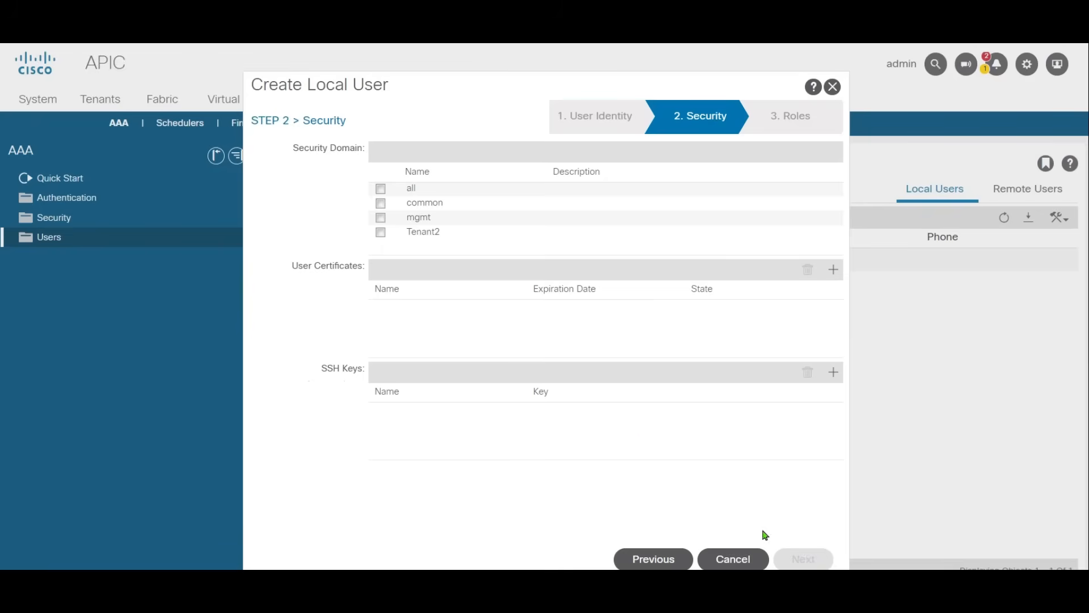
# Step: Assign the new user to the Tenant2 security domain with the admin role and Write privilege, and finish creating the user
pyautogui.click(381, 233)
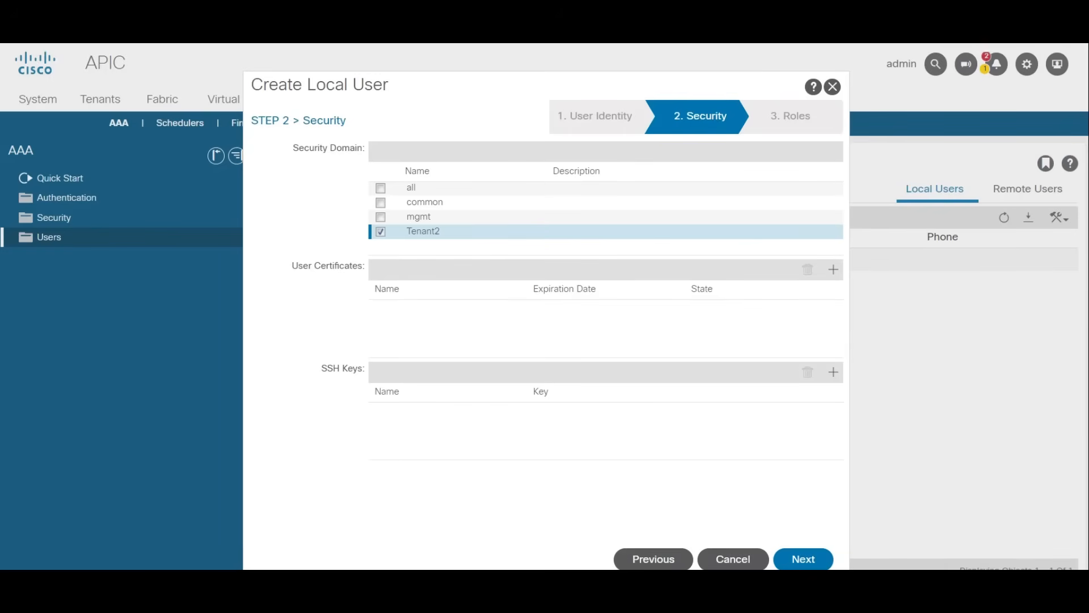
pyautogui.click(808, 559)
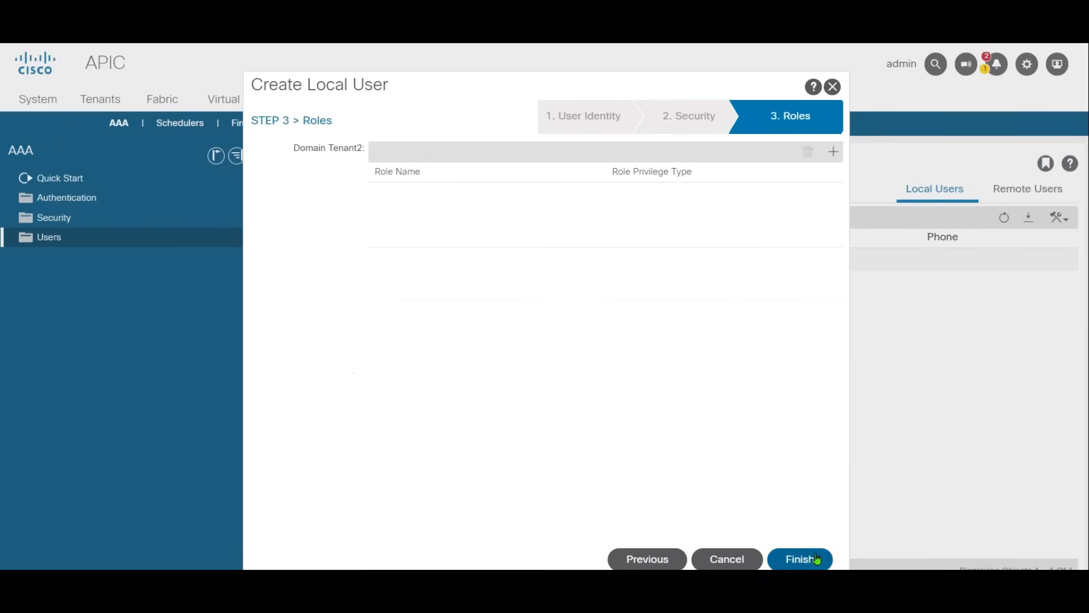
pyautogui.click(832, 152)
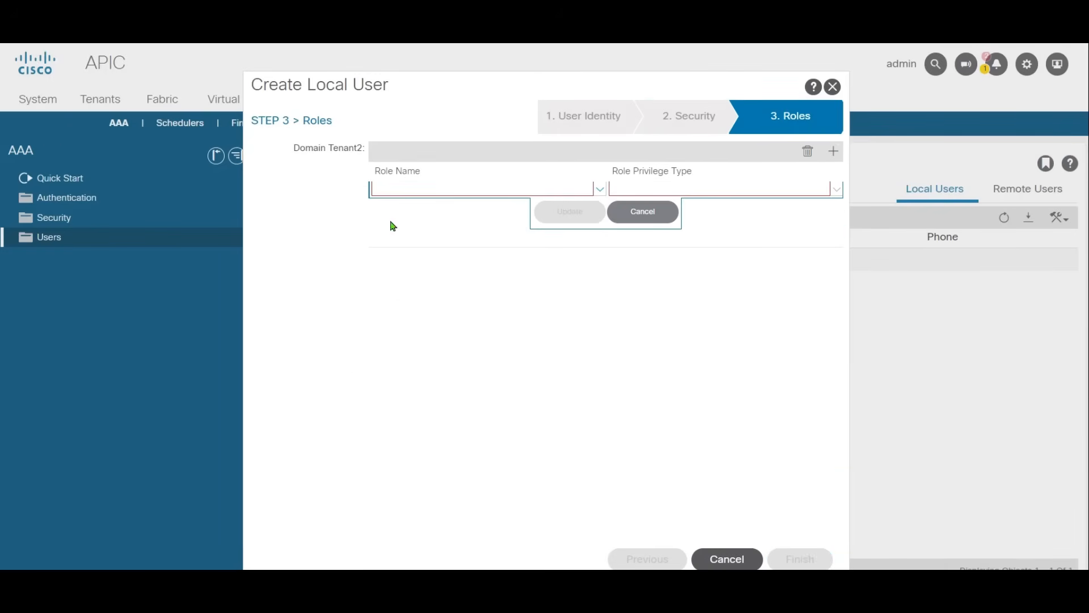
pyautogui.click(596, 190)
pyautogui.click(450, 252)
pyautogui.click(836, 189)
pyautogui.click(743, 229)
pyautogui.click(569, 211)
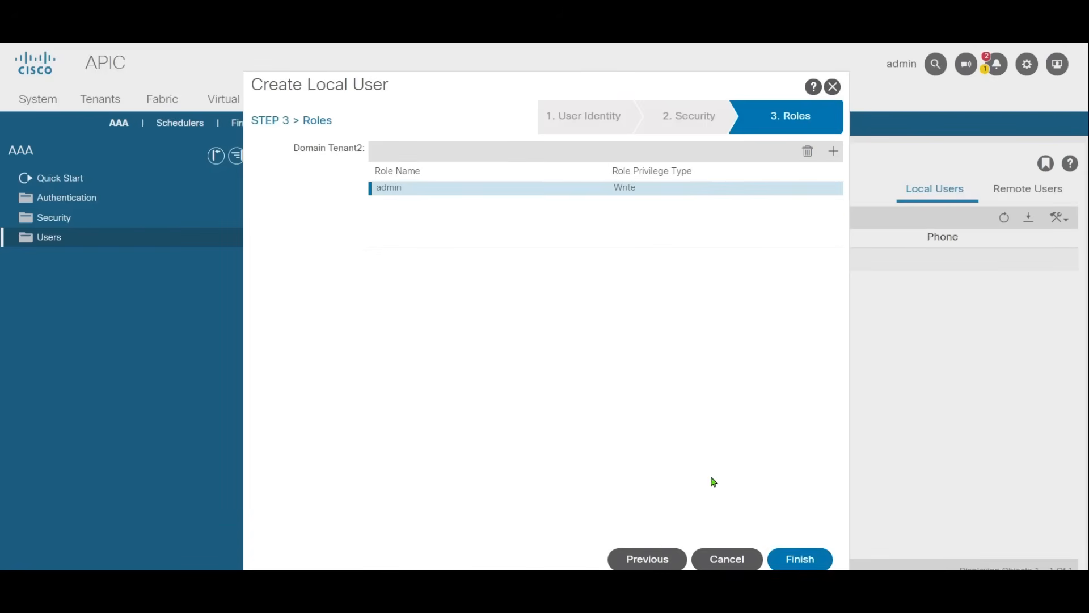
pyautogui.click(800, 558)
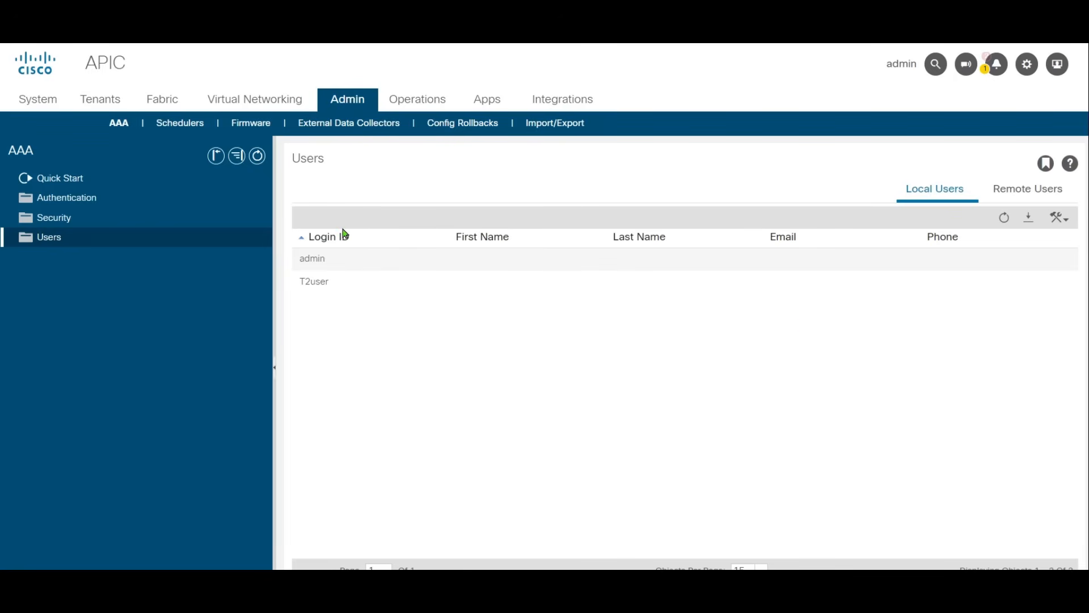
# Step: Start a new tenant named tenant2 and add the Tenant2 security domain to it
pyautogui.click(98, 103)
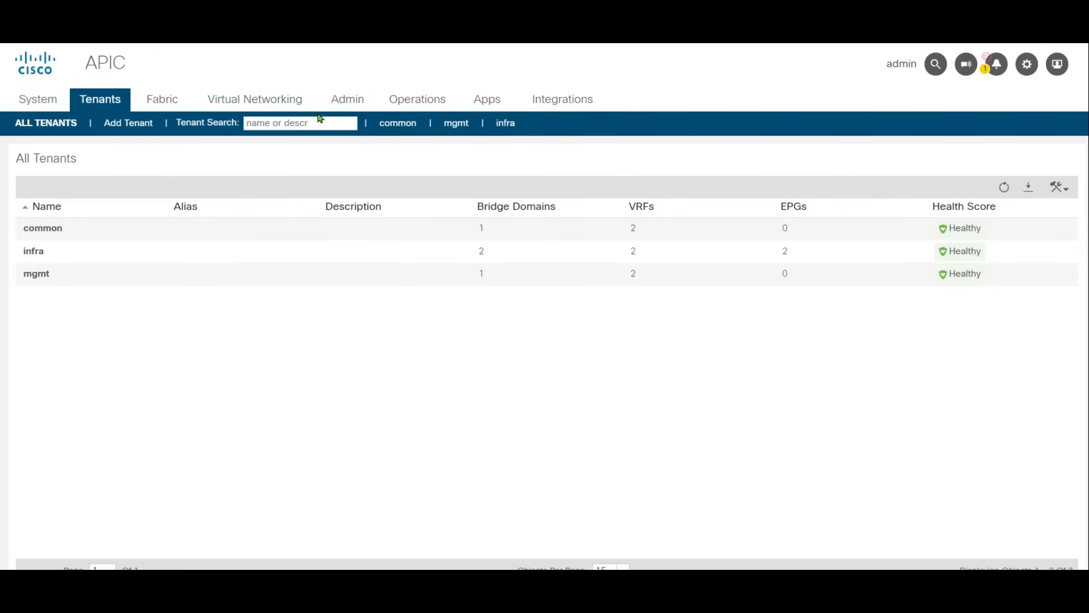
pyautogui.click(127, 123)
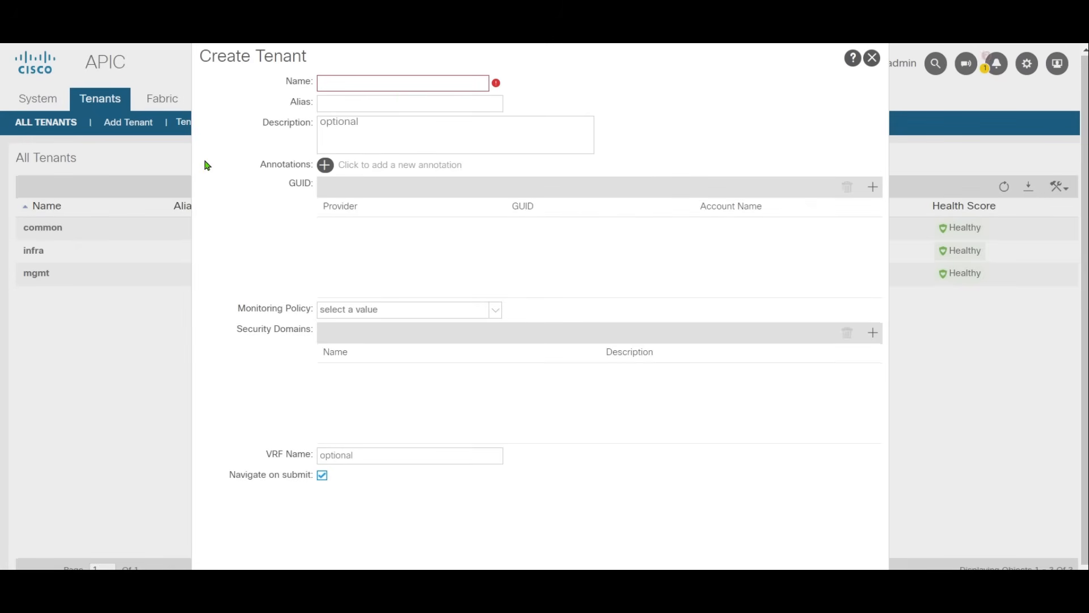
pyautogui.write('tenant2')
pyautogui.click(869, 339)
pyautogui.click(579, 369)
pyautogui.click(467, 392)
pyautogui.click(572, 393)
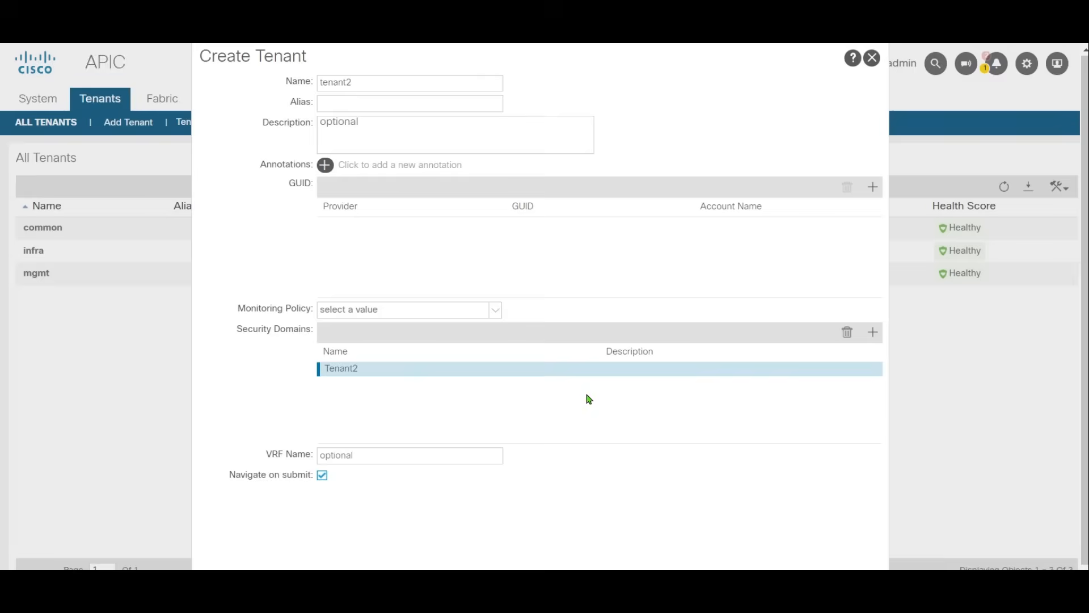
# Step: Give the tenant a VRF named VRF1 and submit the tenant creation
pyautogui.click(386, 456)
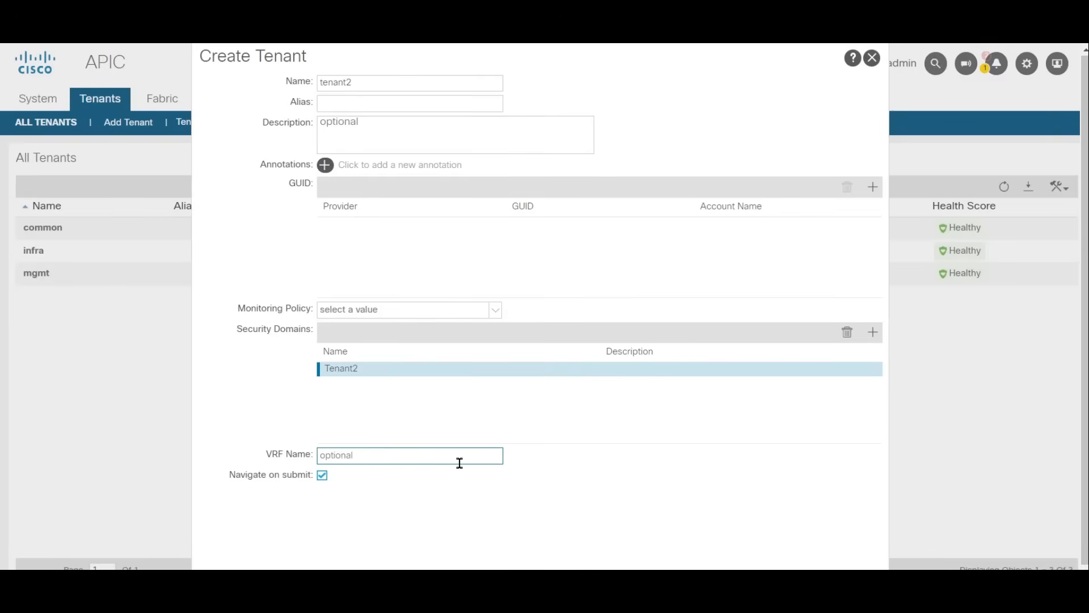
pyautogui.write('VRF1')
pyautogui.scroll(-1, 941, 540)
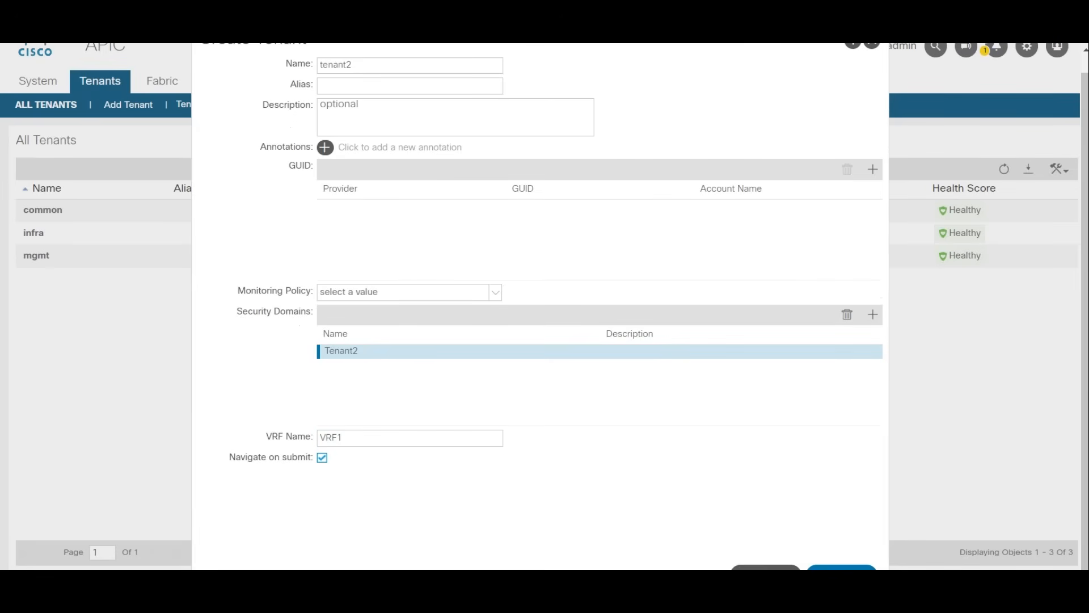
pyautogui.click(841, 567)
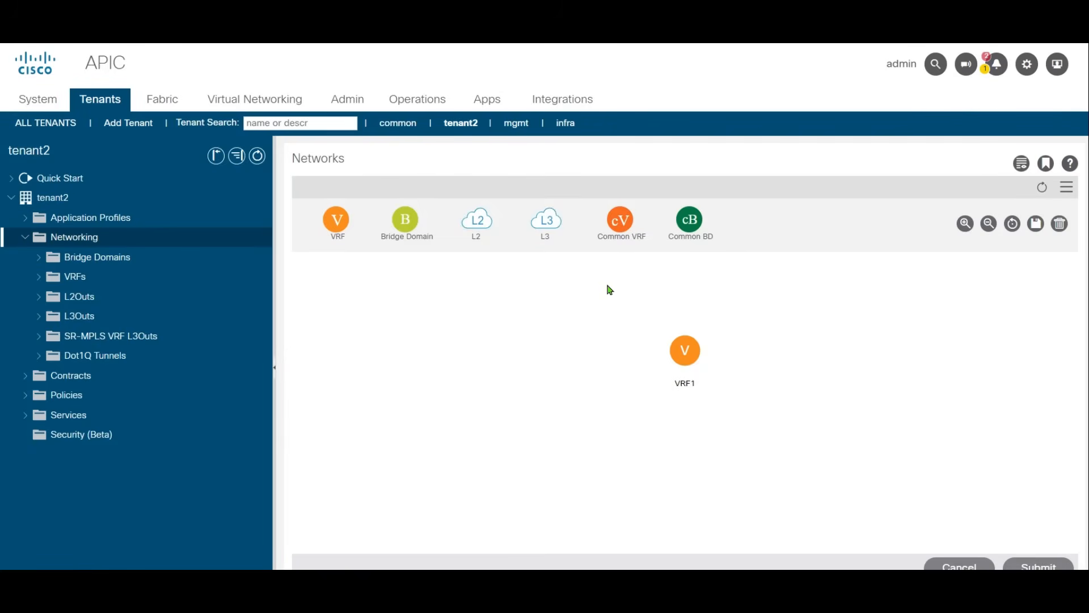
# Step: Switch the session to the T2user account, entering its password, and dismiss the What's New window
pyautogui.click(1058, 64)
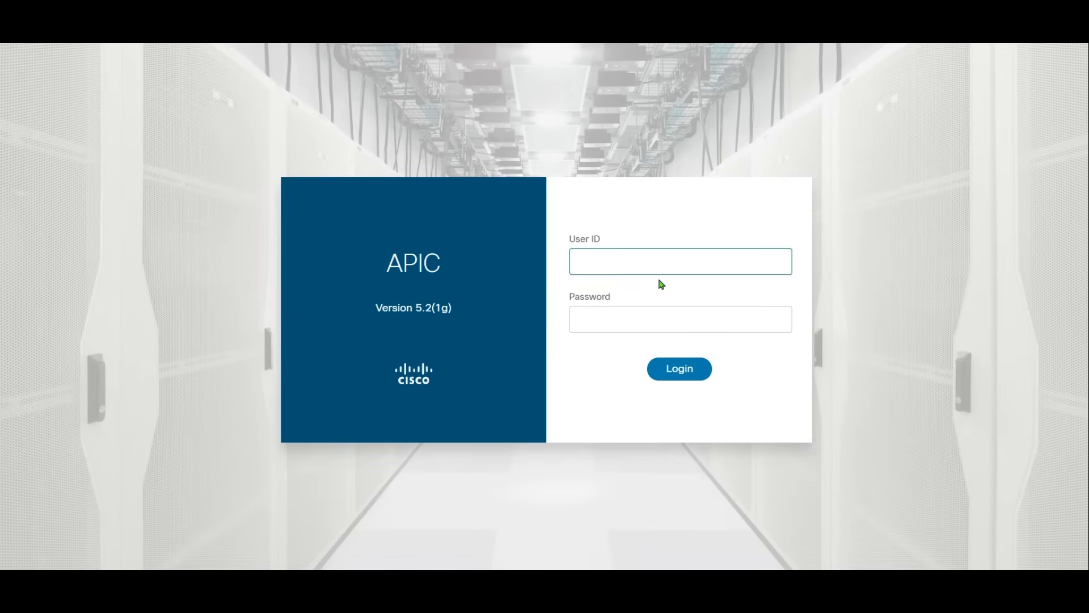
pyautogui.write('t2user')
pyautogui.press('Tab')
pyautogui.write('**')
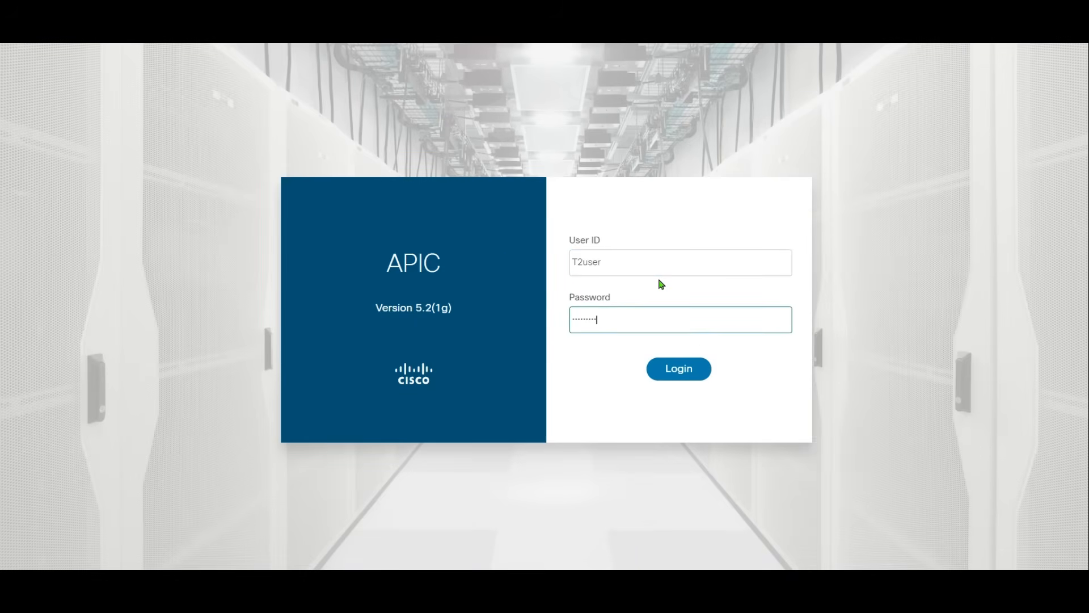
pyautogui.press('Return')
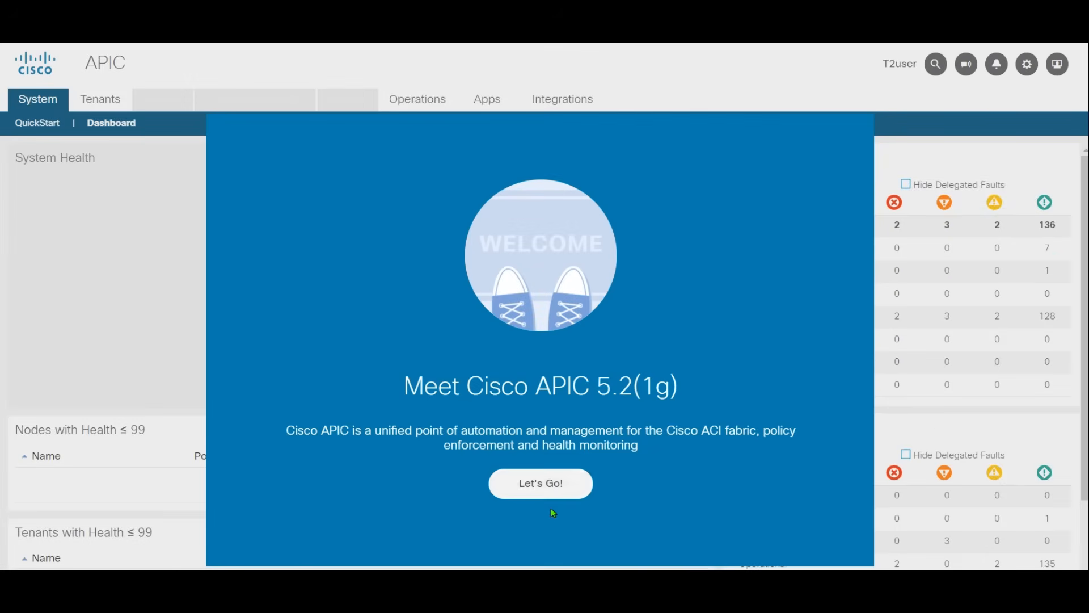
pyautogui.click(519, 484)
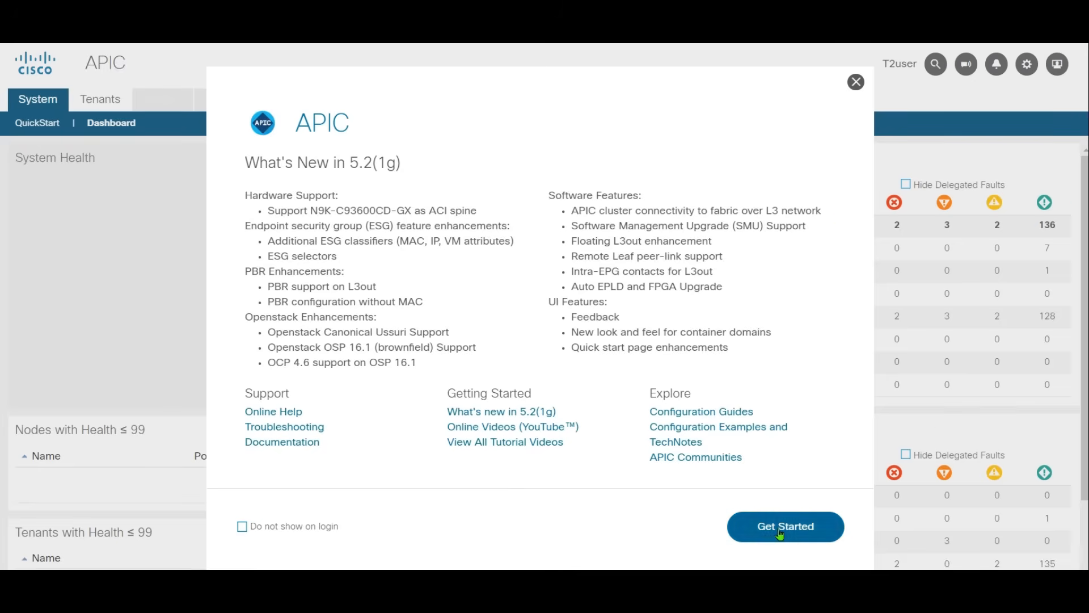
pyautogui.click(856, 81)
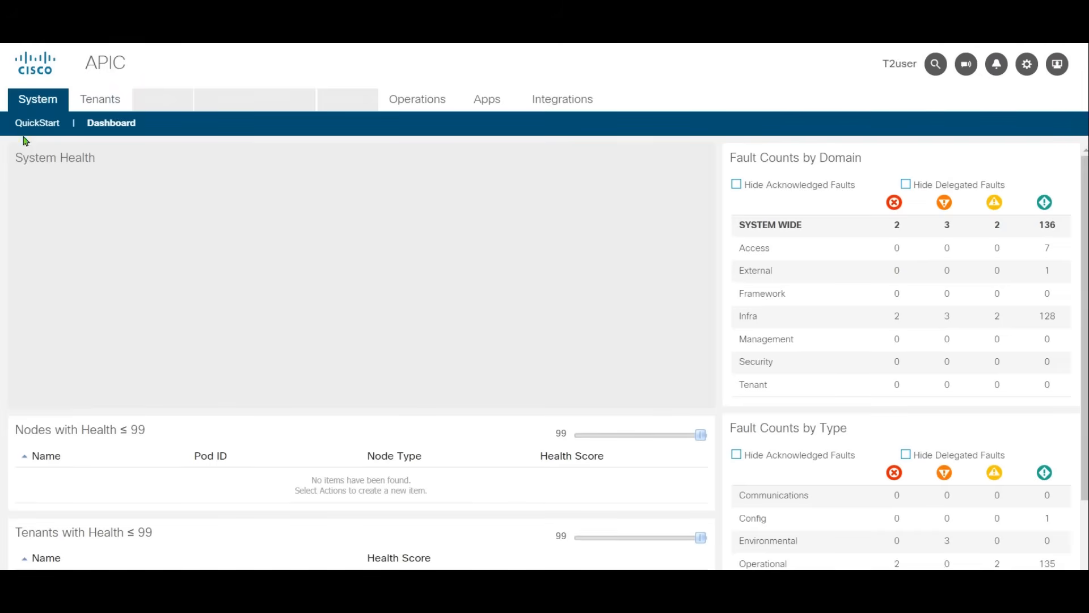
# Step: In tenant2's networking topology, start a new bridge domain named Web of type regular
pyautogui.click(89, 100)
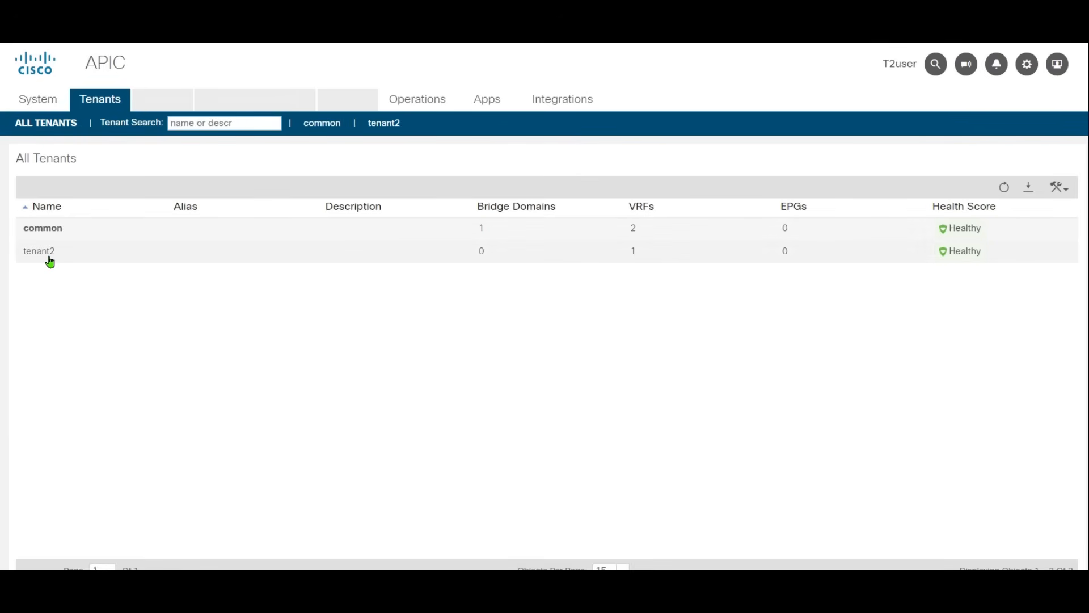
pyautogui.doubleClick(50, 256)
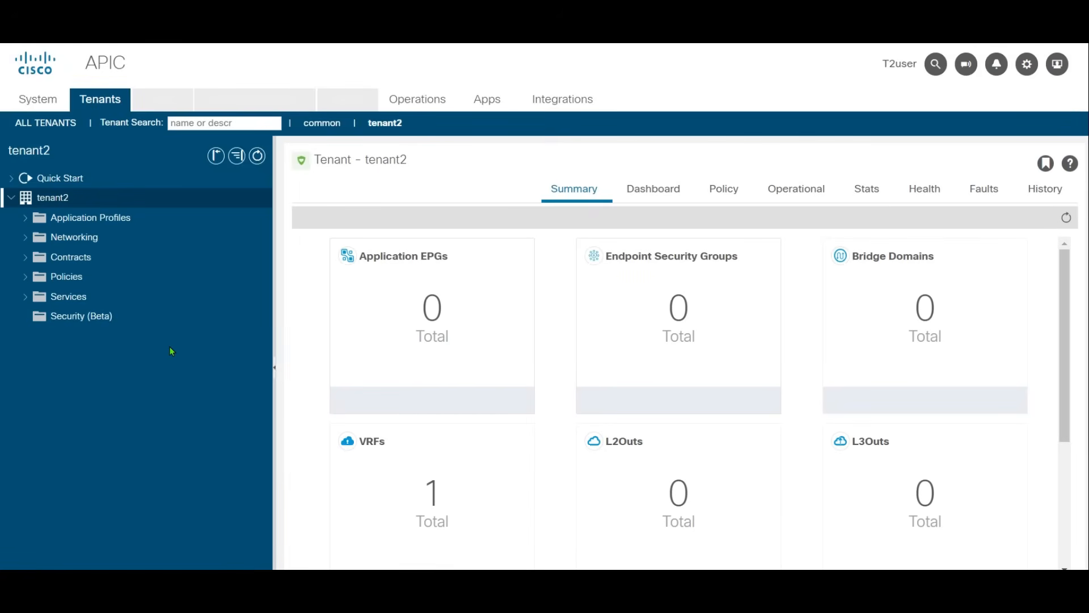
pyautogui.click(109, 245)
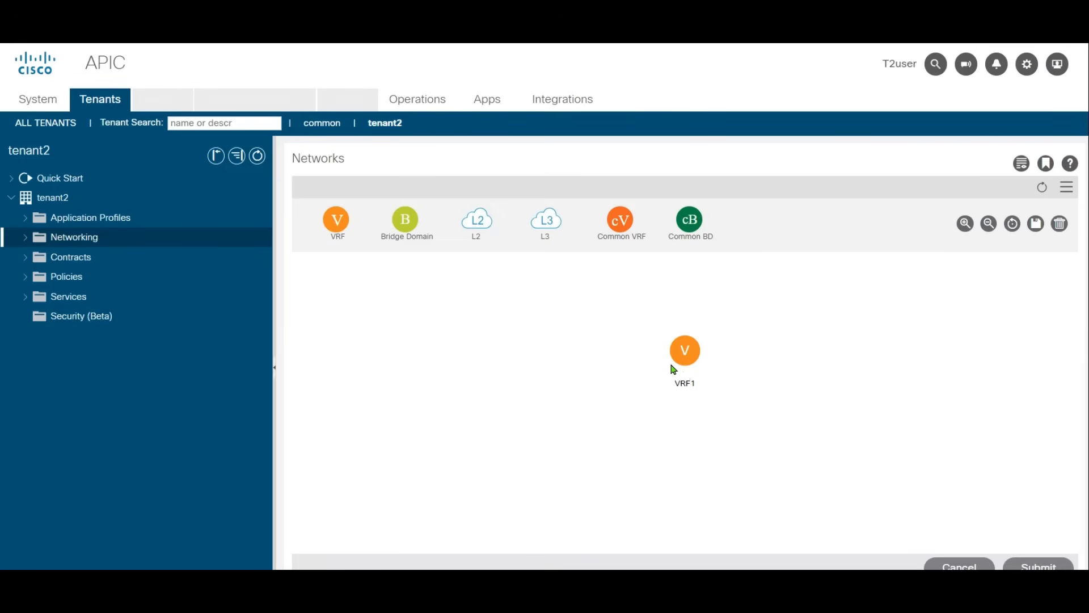
pyautogui.moveTo(404, 219); pyautogui.dragTo(649, 301)
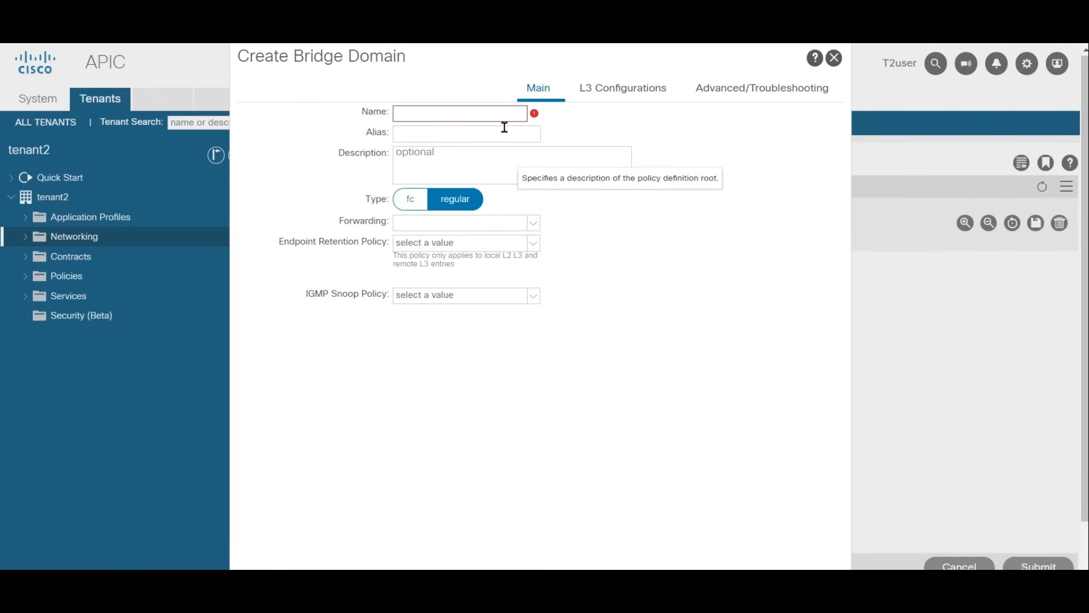
pyautogui.write('WEb')
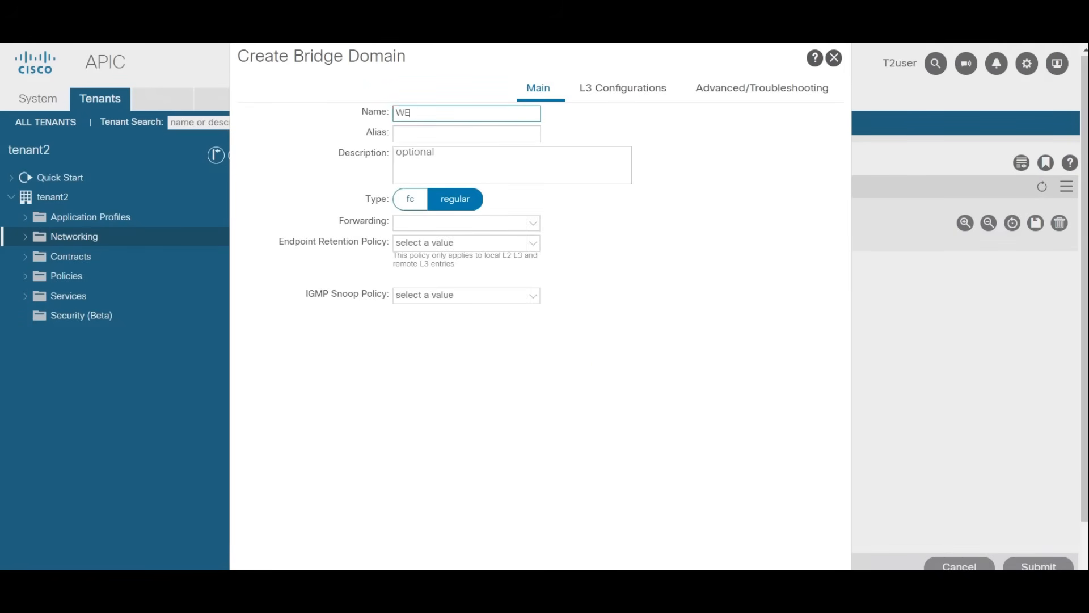
pyautogui.press('BackSpace')
pyautogui.write('eb')
pyautogui.press('Tab')
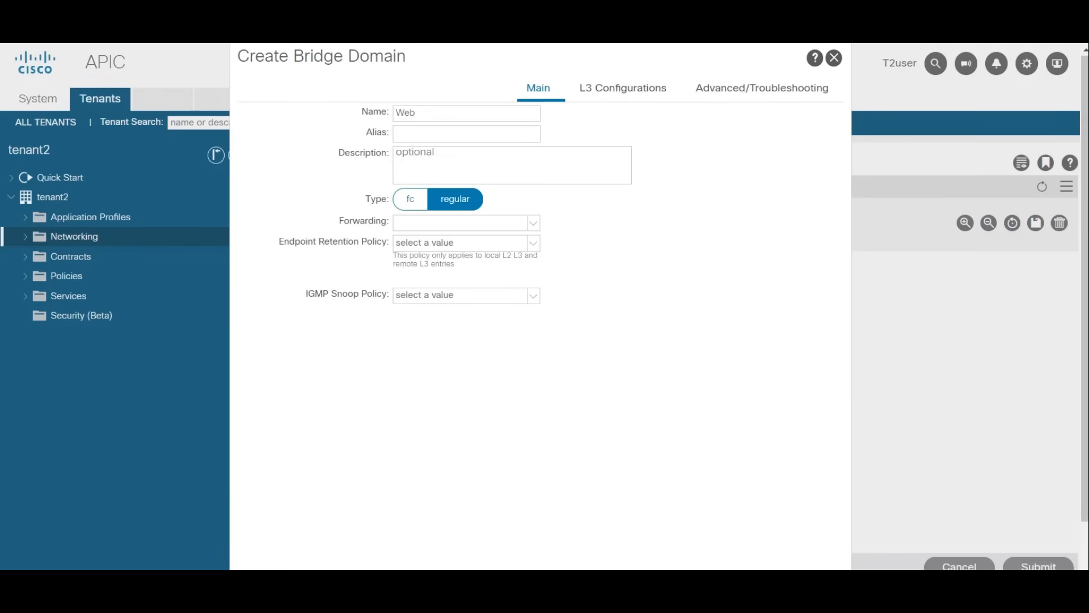
# Step: Add a subnet with gateway IP 192.168.10.1/24 to the Web bridge domain's L3 configuration
pyautogui.click(612, 97)
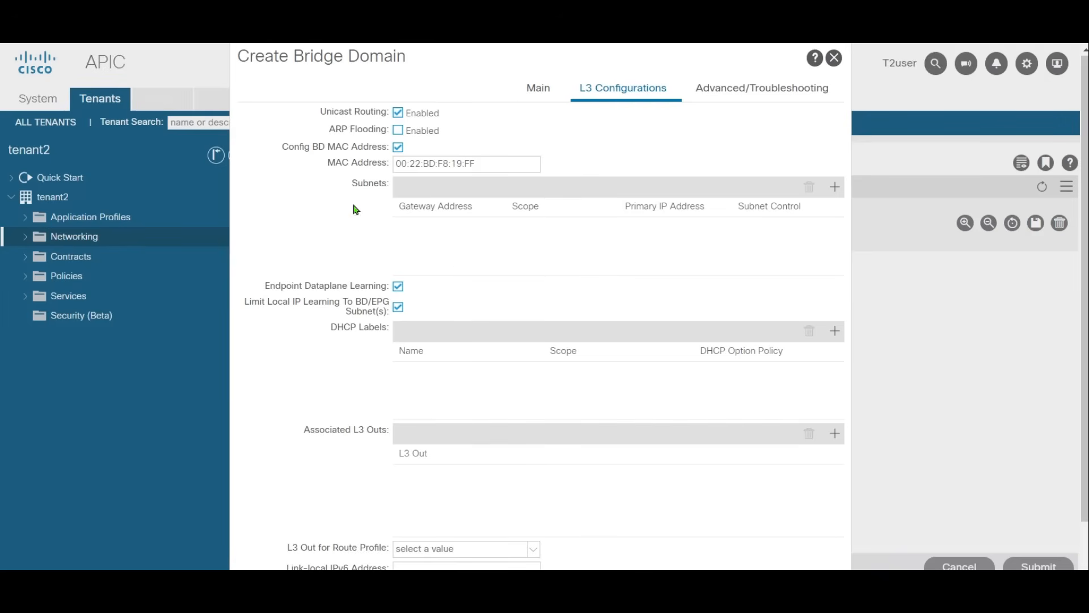
pyautogui.click(836, 187)
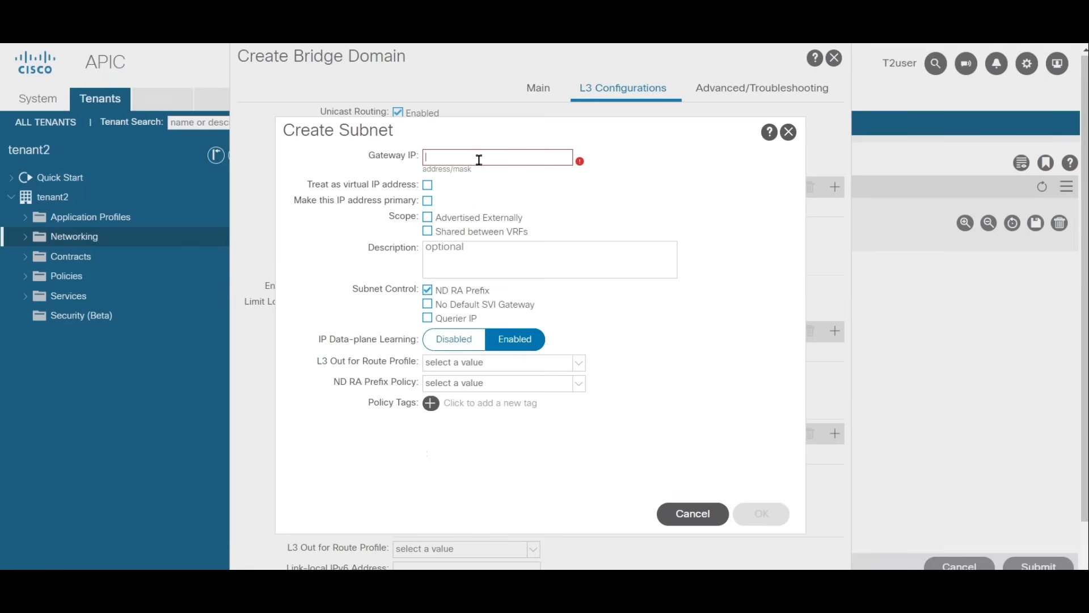
pyautogui.write('192.168.10.1/24')
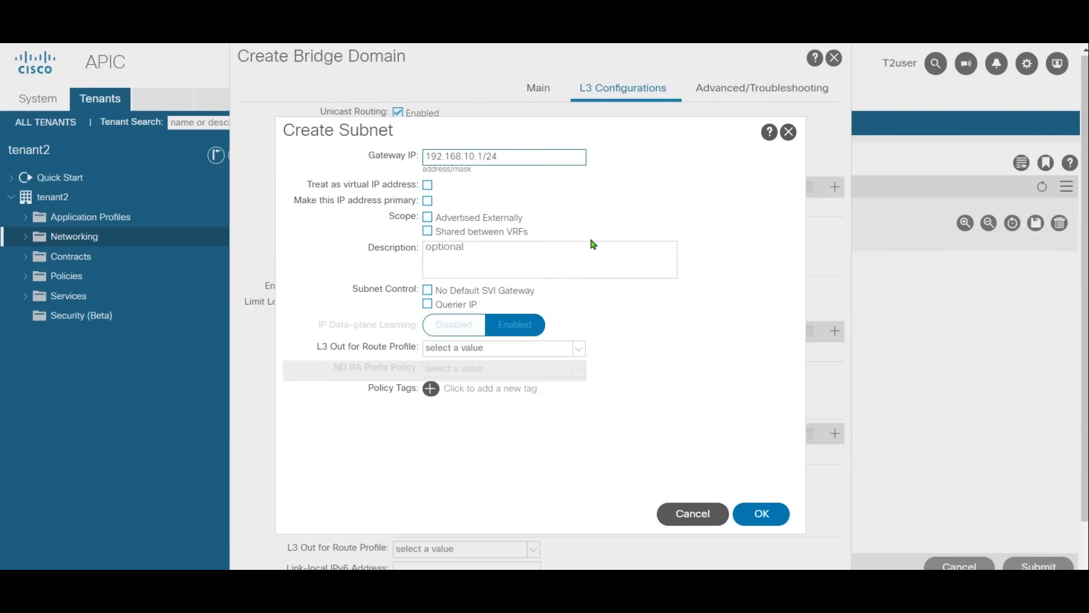
pyautogui.click(762, 514)
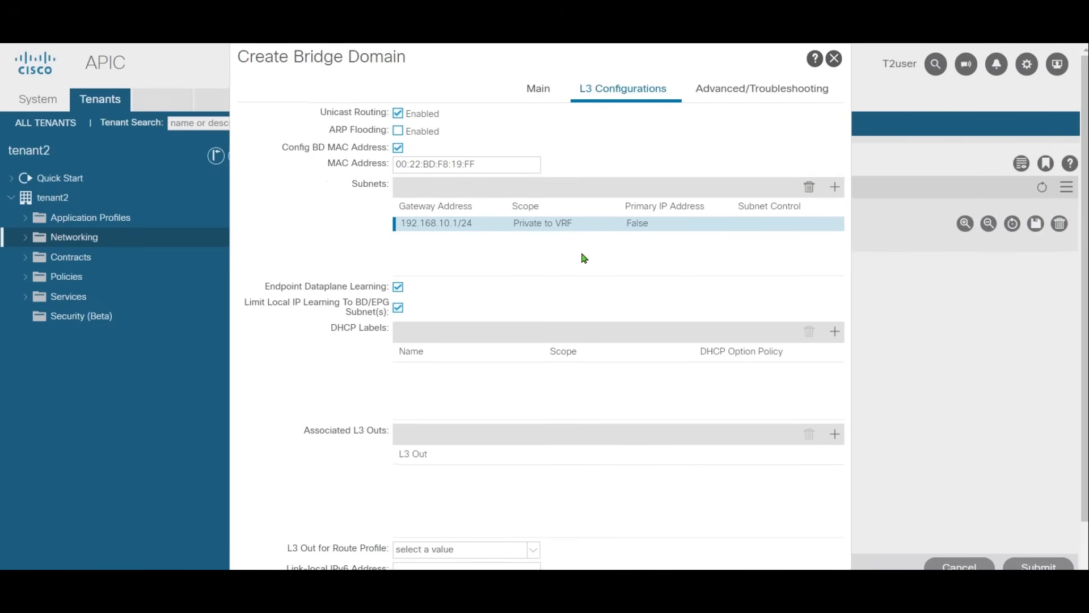
# Step: Submit the Web bridge domain and start a second bridge domain in the topology, named App
pyautogui.scroll(-1, 658, 309)
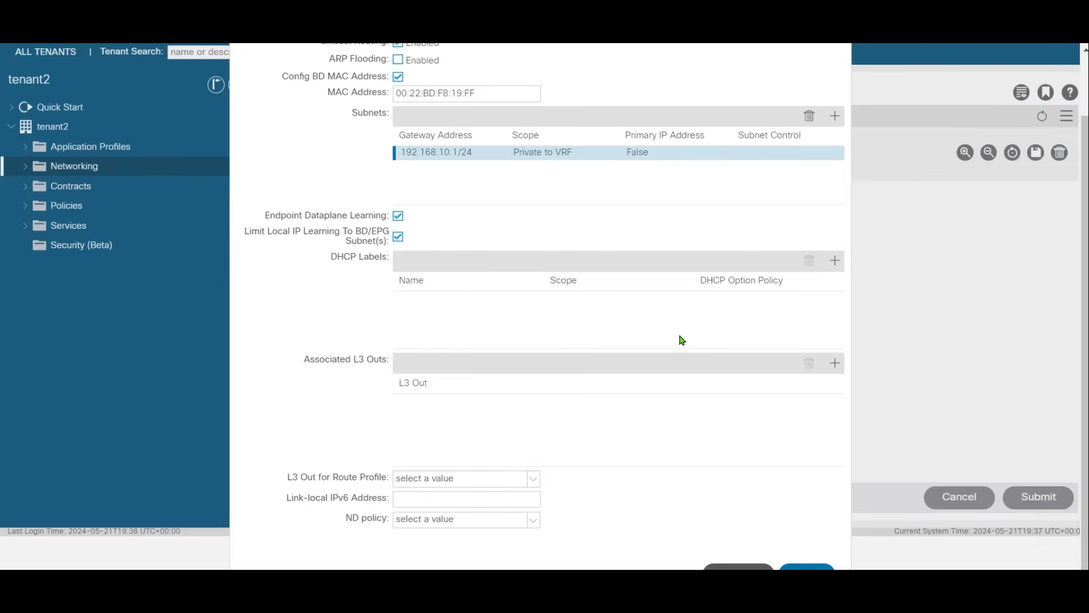
pyautogui.click(802, 566)
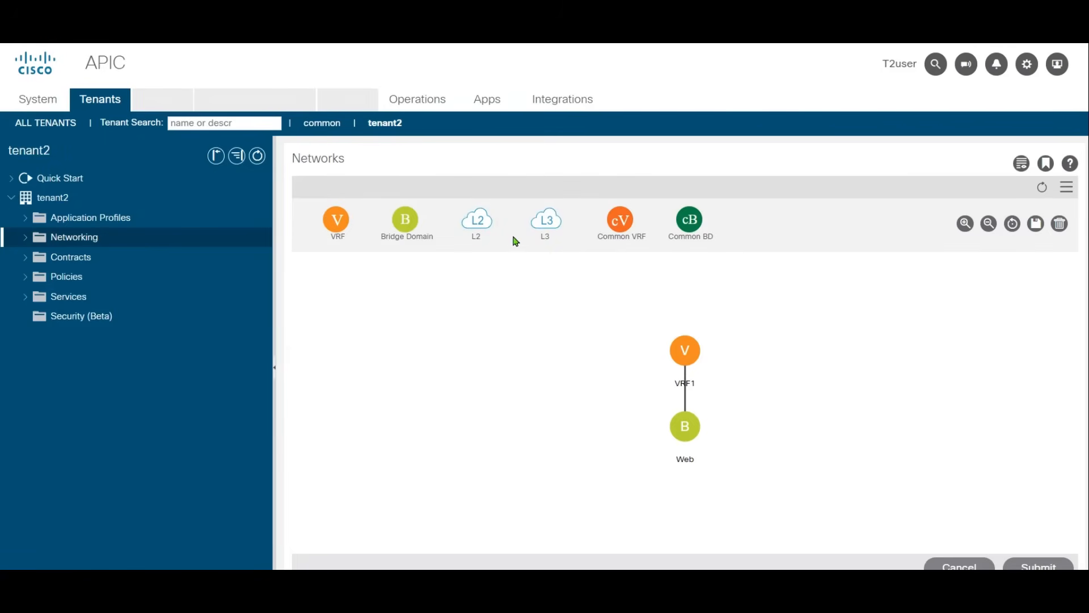
pyautogui.moveTo(404, 222); pyautogui.dragTo(658, 313)
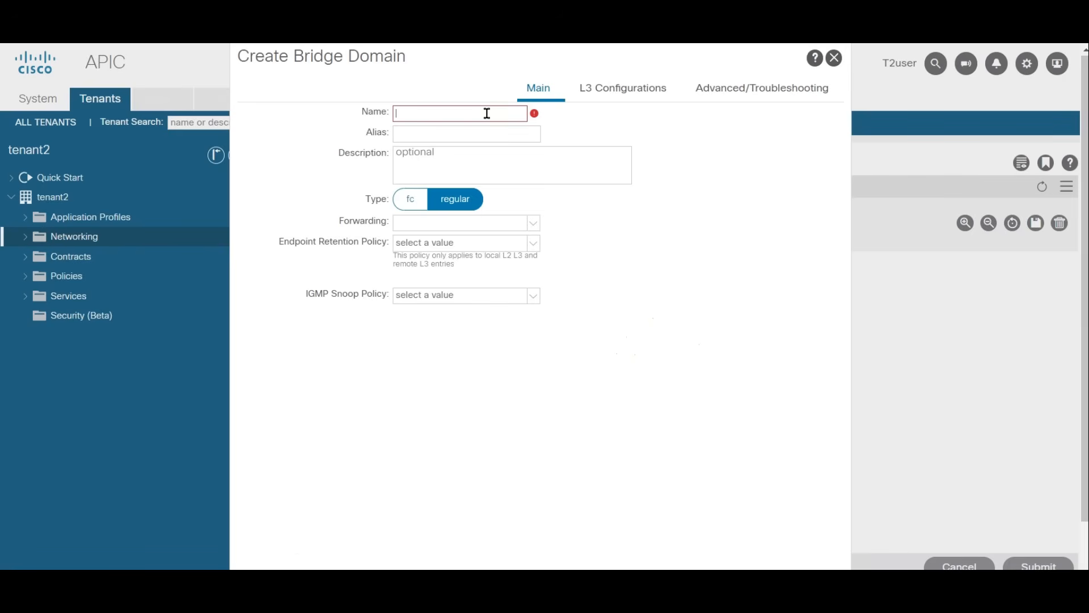
pyautogui.write('App')
pyautogui.press('Tab')
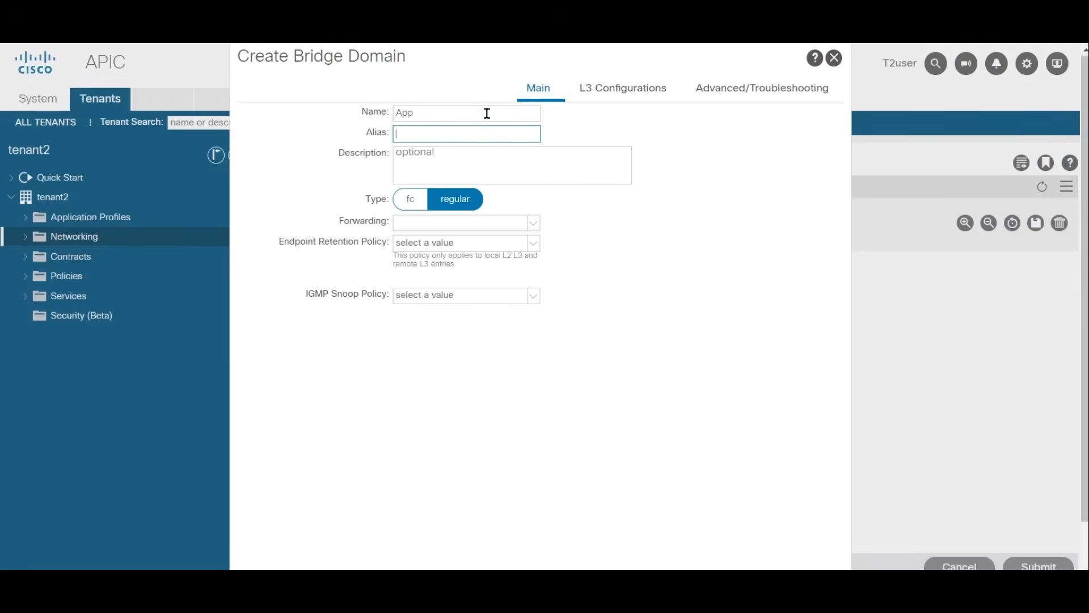
# Step: Add a subnet with gateway IP 192.168.11.1/24 to the App bridge domain and submit it
pyautogui.click(620, 94)
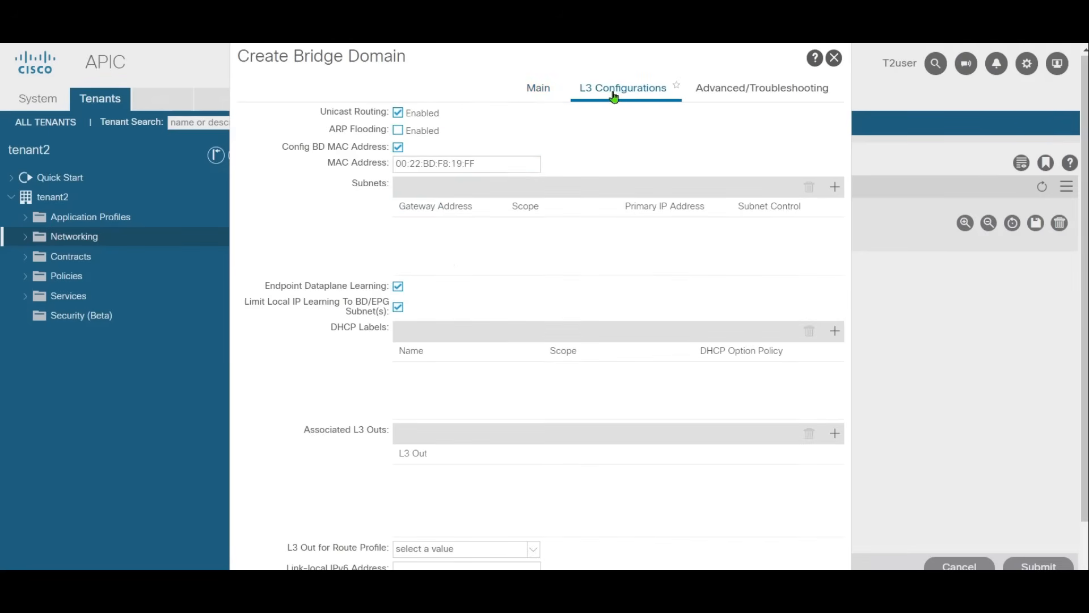
pyautogui.click(835, 187)
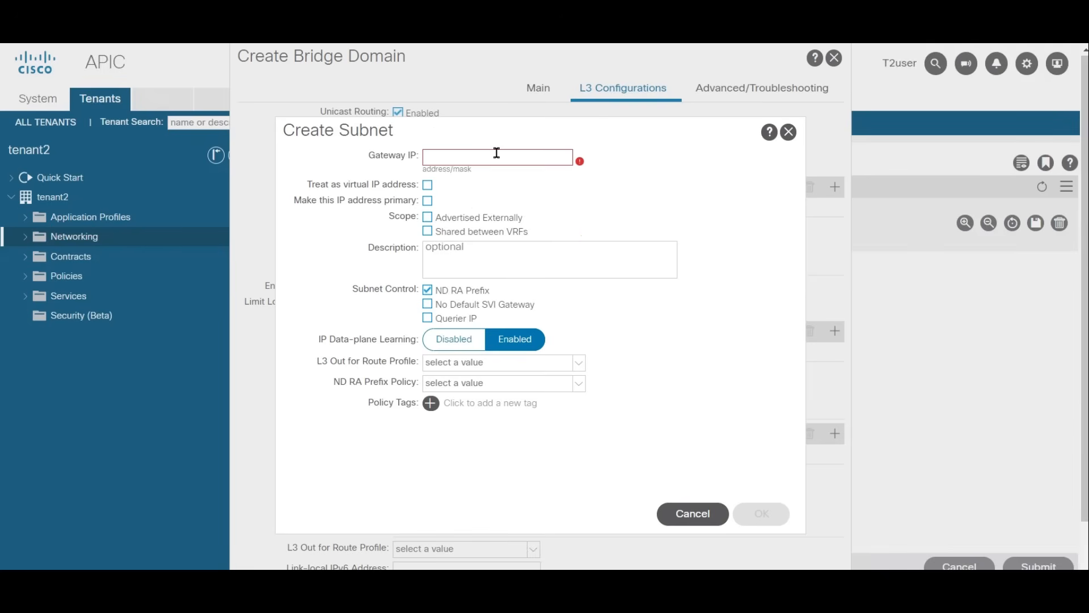
pyautogui.write('192.168.11.1/')
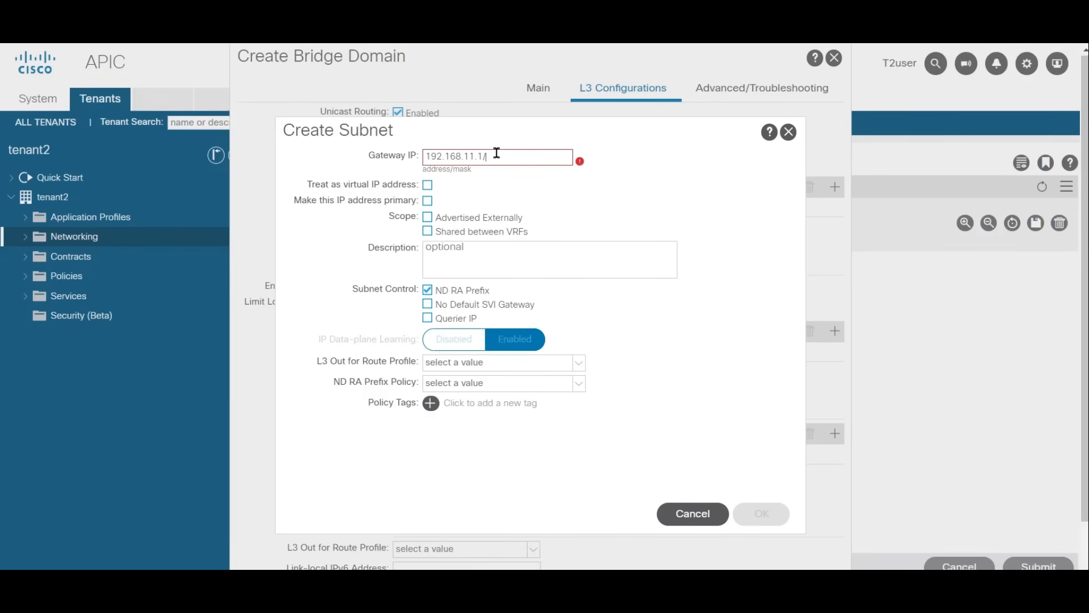
pyautogui.write('24')
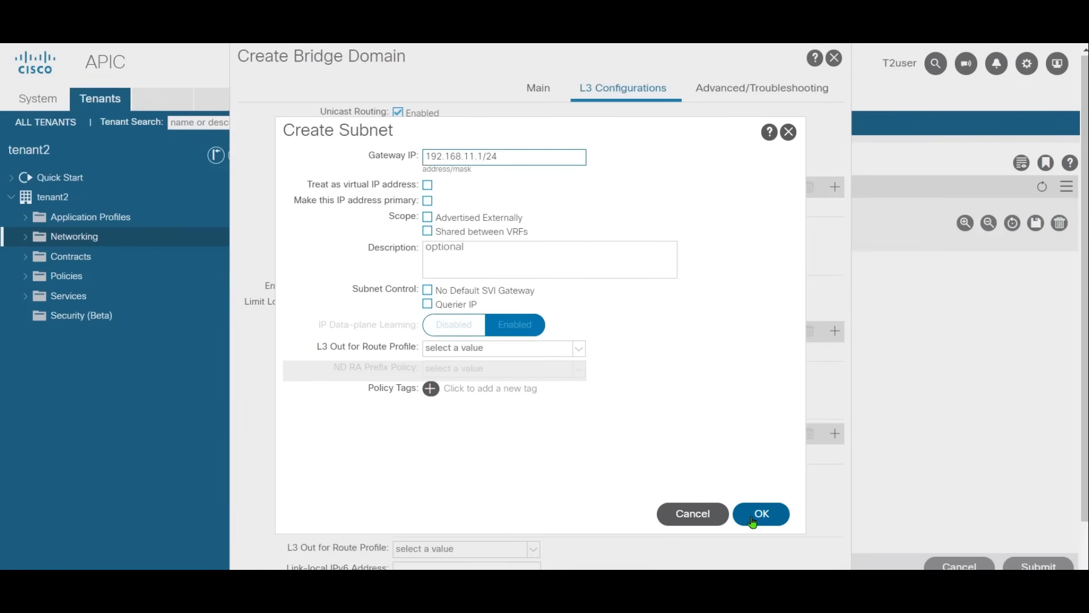
pyautogui.click(760, 514)
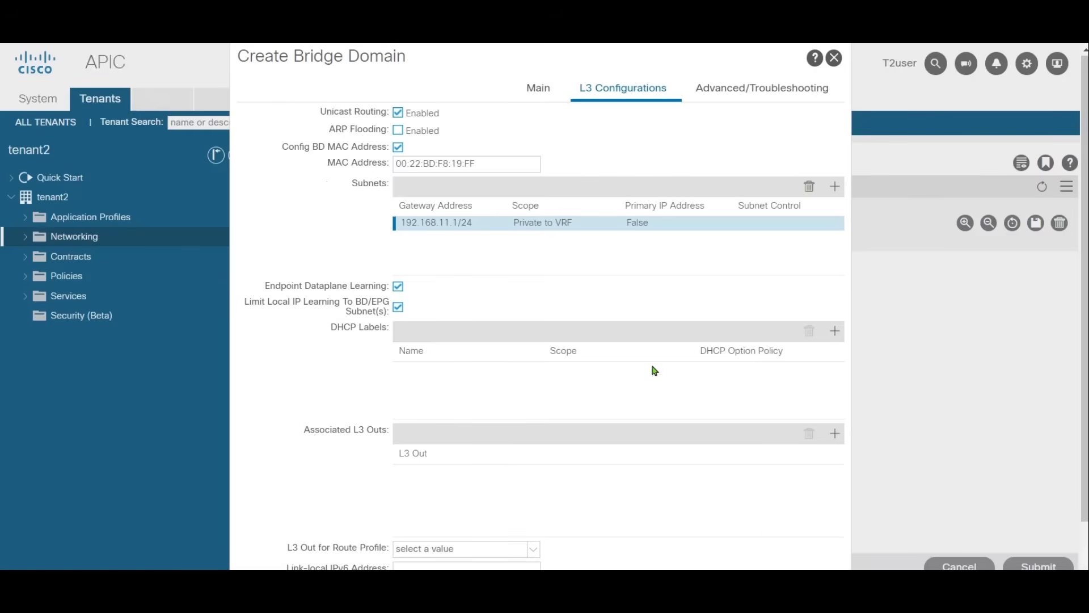
pyautogui.scroll(-2, 680, 431)
pyautogui.click(805, 566)
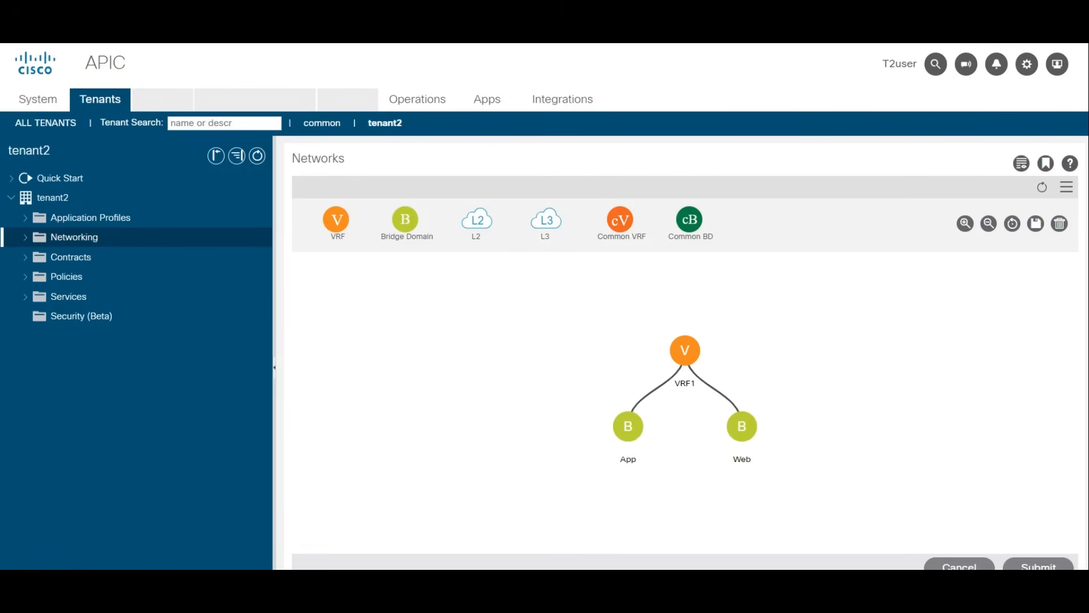
# Step: Enable ARP Flooding in the App bridge domain's policy and submit the change
pyautogui.click(26, 238)
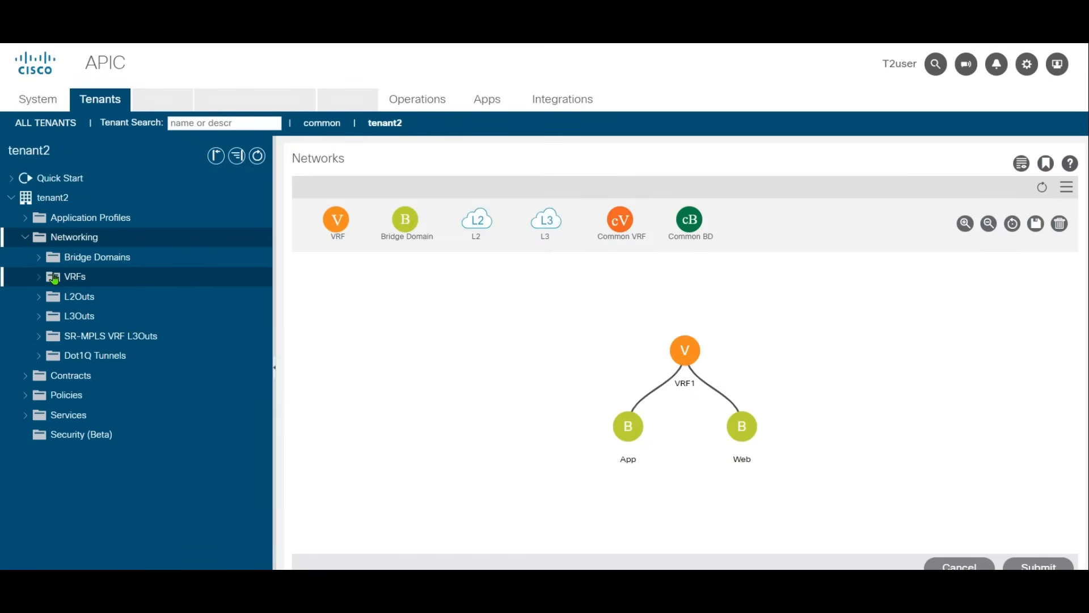
pyautogui.click(41, 259)
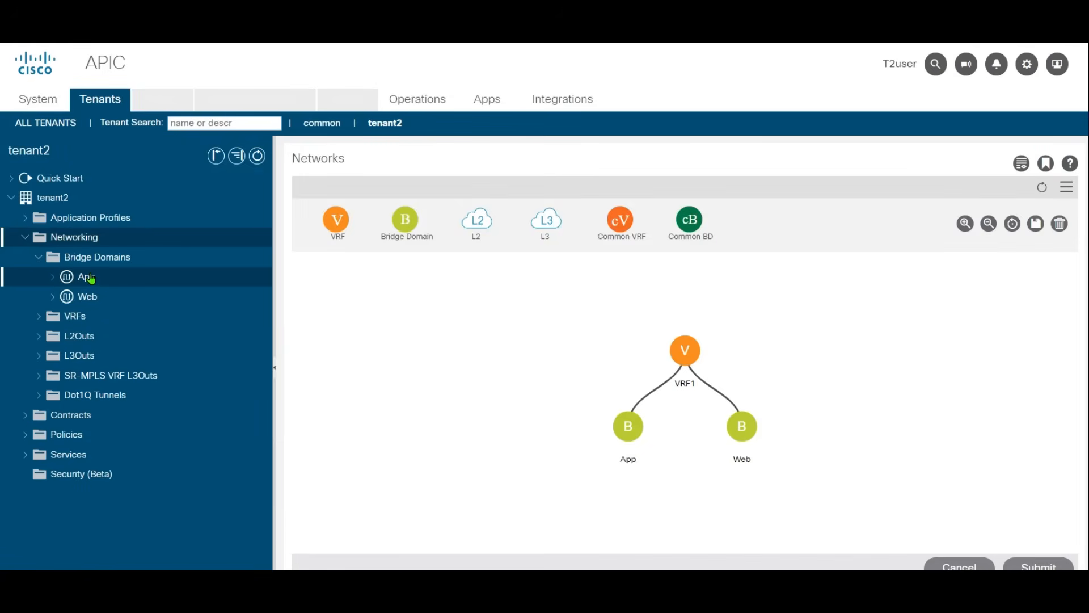
pyautogui.click(167, 286)
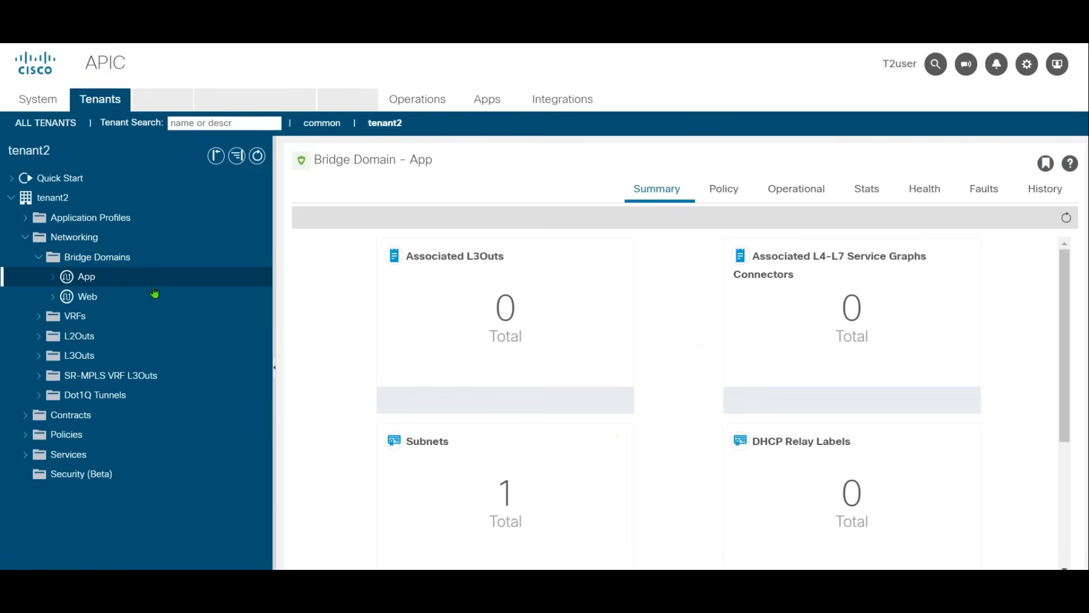
pyautogui.click(719, 199)
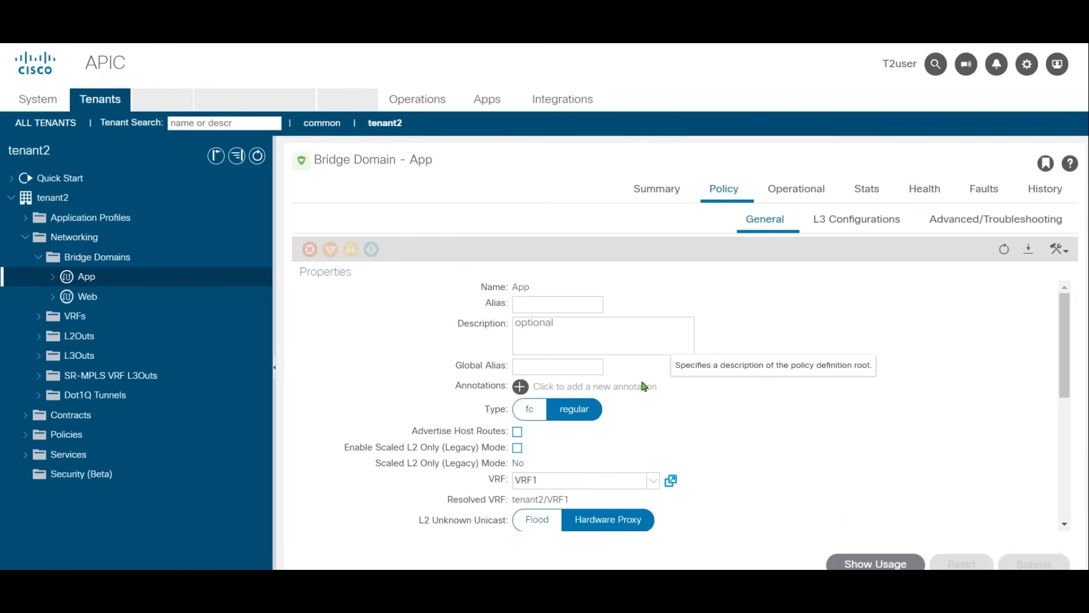
pyautogui.scroll(-3, 794, 417)
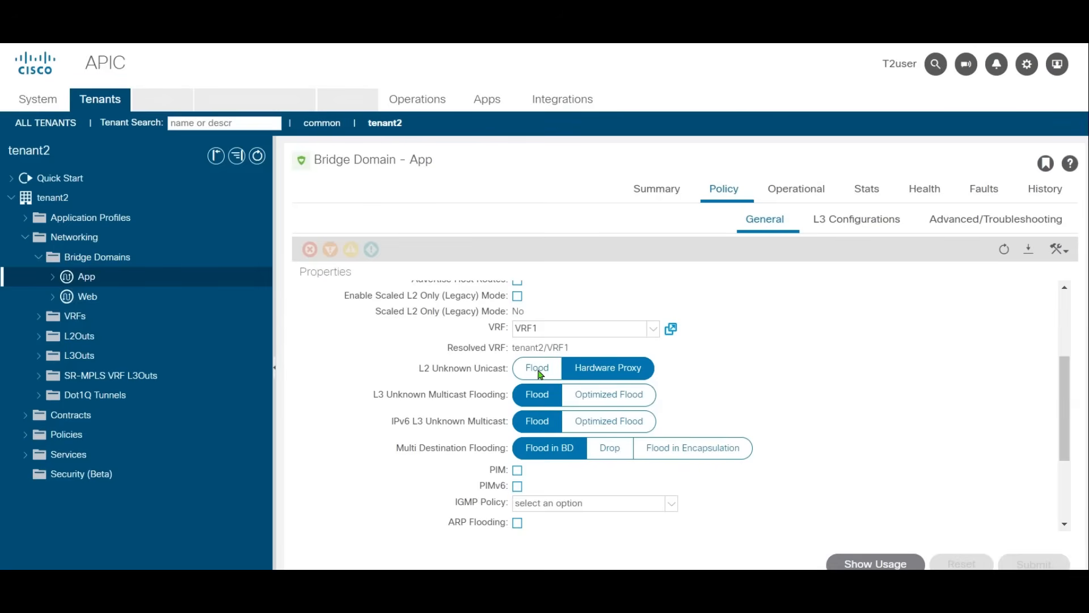
pyautogui.click(518, 522)
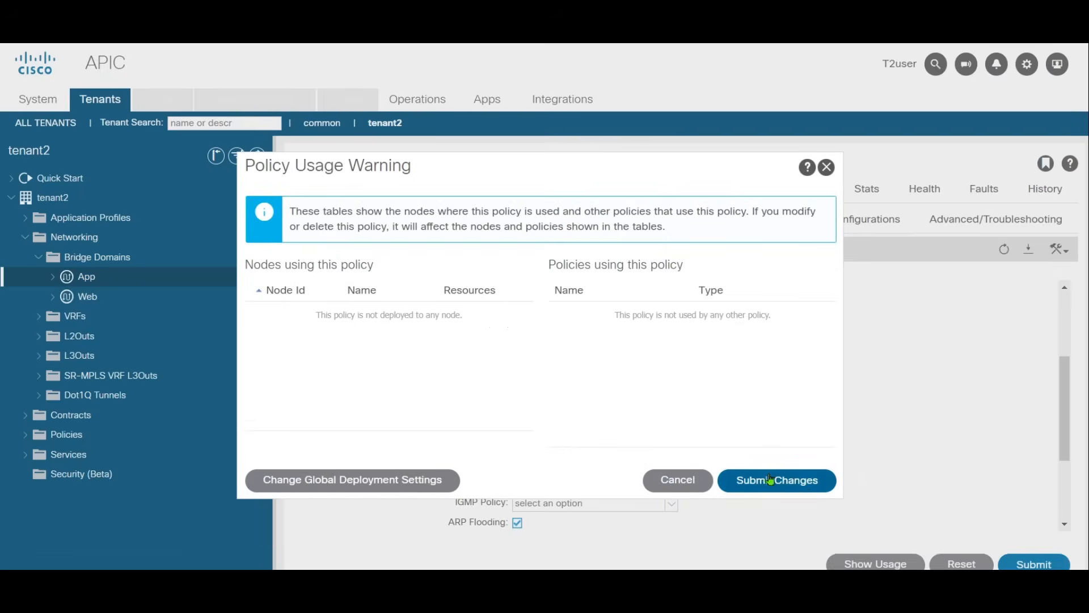
pyautogui.click(804, 483)
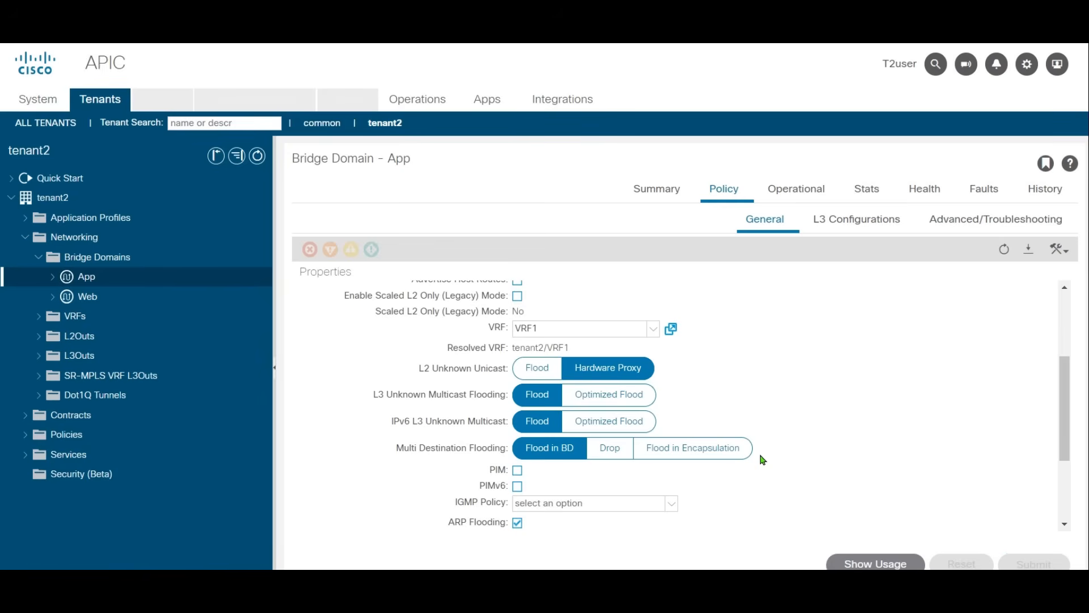
# Step: Enable ARP Flooding in the Web bridge domain's policy and submit the change
pyautogui.click(103, 302)
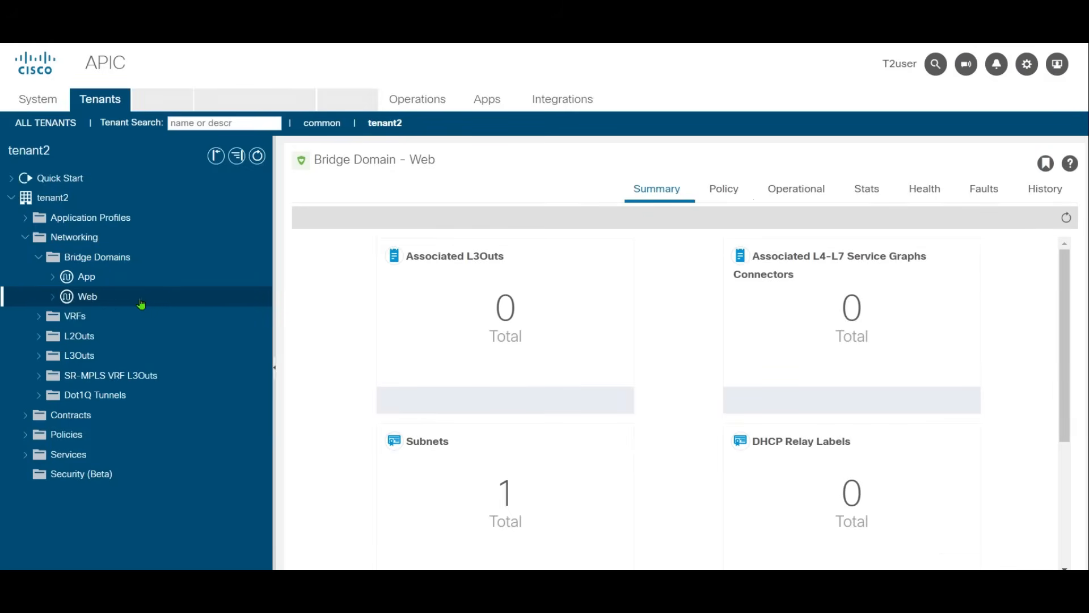
pyautogui.click(722, 189)
pyautogui.scroll(-5, 919, 437)
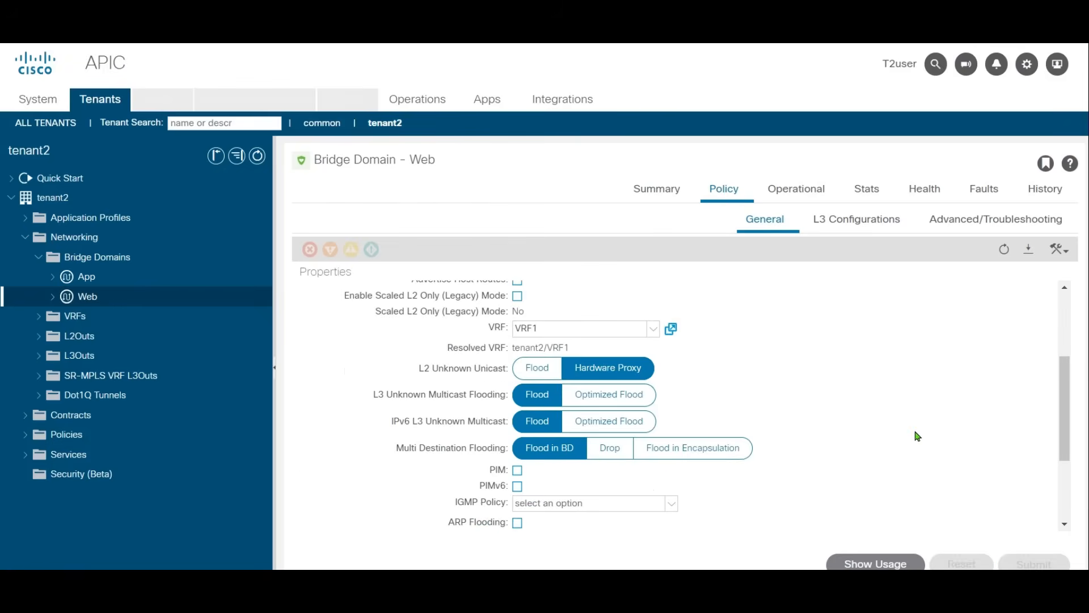
pyautogui.scroll(-1, 530, 437)
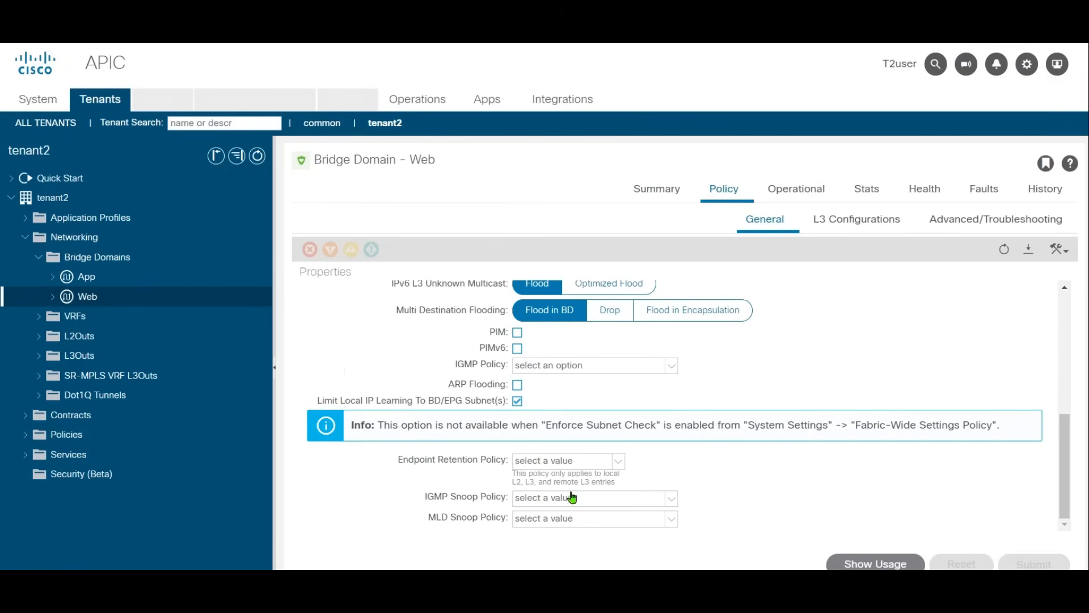
pyautogui.click(516, 384)
pyautogui.click(1035, 563)
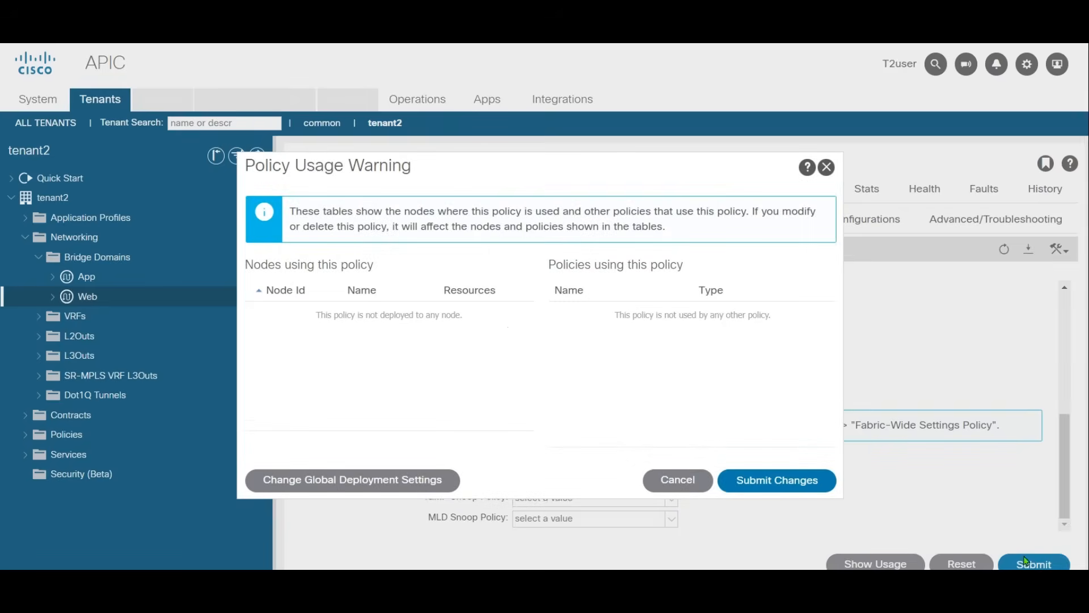
pyautogui.click(778, 470)
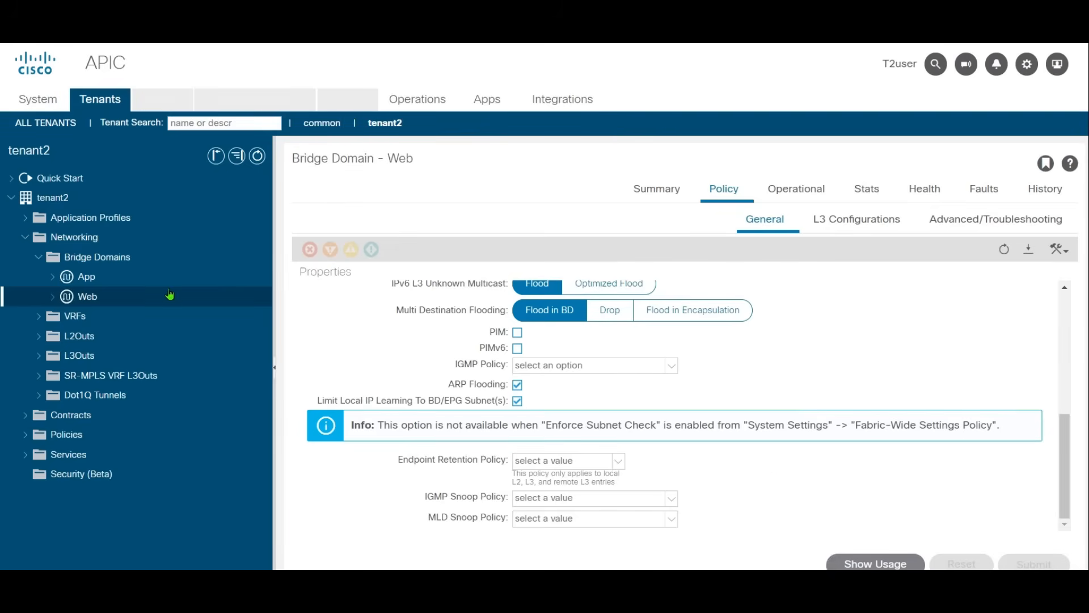
# Step: Recheck the ARP Flooding setting in the App bridge domain's general policy
pyautogui.click(146, 279)
pyautogui.click(738, 189)
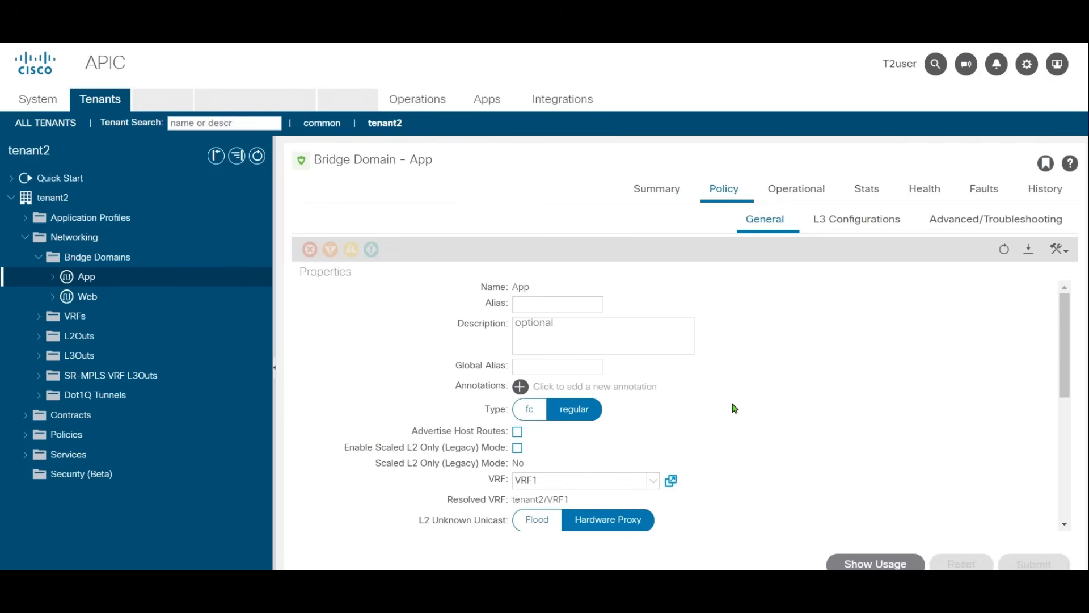
pyautogui.moveTo(1064, 335); pyautogui.dragTo(1060, 448)
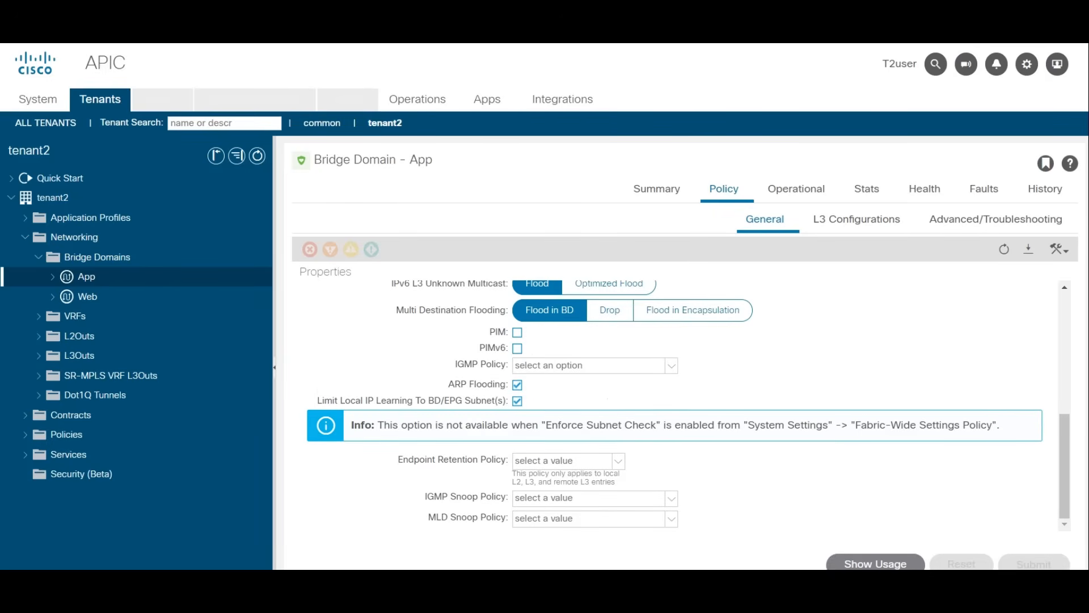
# Step: Switch to the apic1 terminal session and run "show tenant tenant2 bridge-domain"
pyautogui.hotkey('alt', 'Tab')
pyautogui.press('Return')
pyautogui.press('Return')
pyautogui.press('Return')
pyautogui.press('Return')
pyautogui.press('Return')
pyautogui.press('Return')
pyautogui.press('Return')
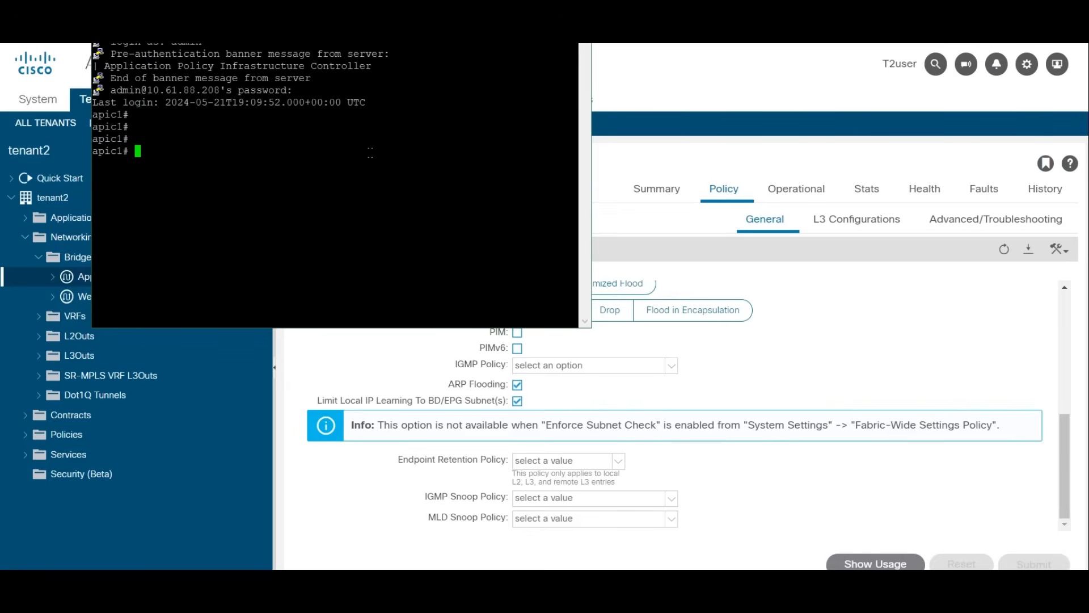
pyautogui.write('show tenant te')
pyautogui.press('Tab')
pyautogui.write('bri')
pyautogui.press('Tab')
pyautogui.press('Return')
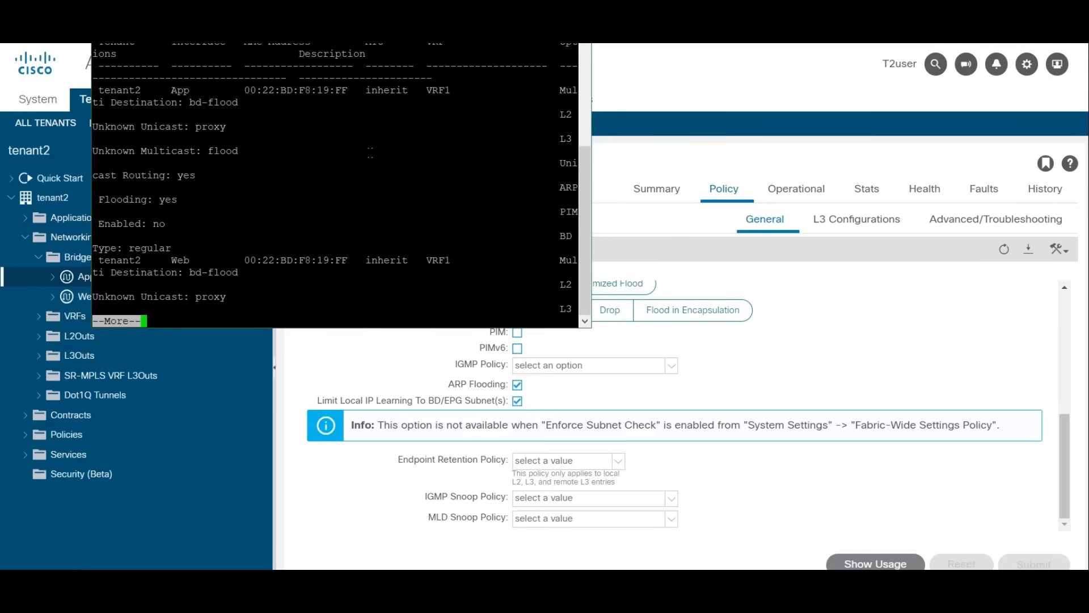
# Step: Widen the terminal window, quit the paged output and rerun the bridge domain listing for tenant2
pyautogui.moveTo(592, 245); pyautogui.dragTo(1077, 245)
pyautogui.press('q')
pyautogui.press('Up')
pyautogui.press('Return')
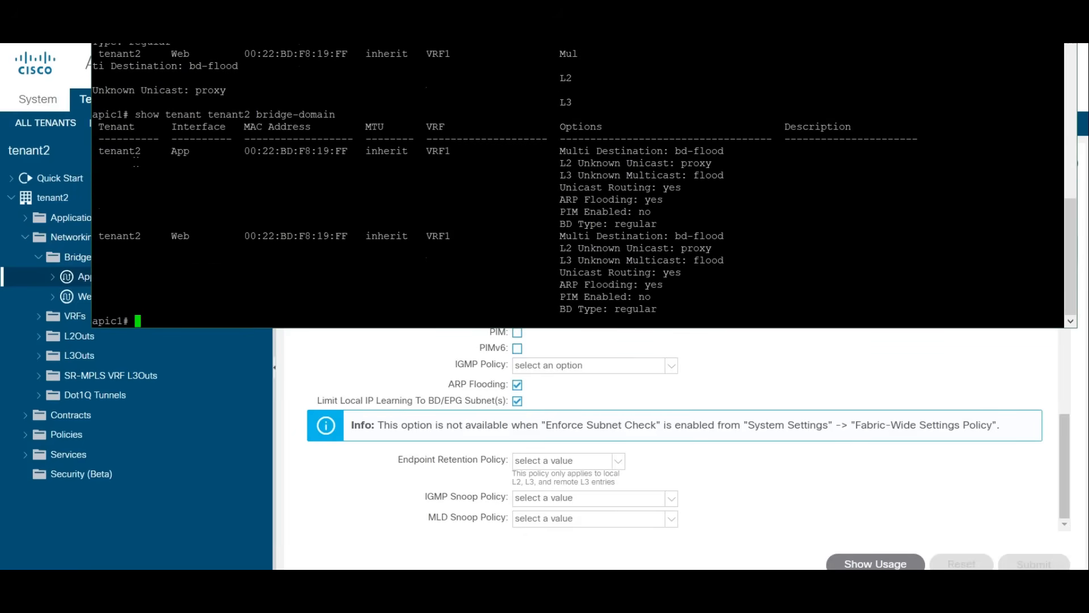
# Step: Examine the VRF and ARP Flooding options of the App and Web bridge domains in the listing, then return to the APIC web interface
pyautogui.moveTo(119, 150); pyautogui.dragTo(505, 272)
pyautogui.click(379, 177)
pyautogui.doubleClick(107, 151)
pyautogui.tripleClick(405, 235)
pyautogui.click(640, 223)
pyautogui.doubleClick(600, 202)
pyautogui.doubleClick(652, 200)
pyautogui.doubleClick(624, 284)
pyautogui.doubleClick(654, 285)
pyautogui.click(752, 294)
pyautogui.click(684, 349)
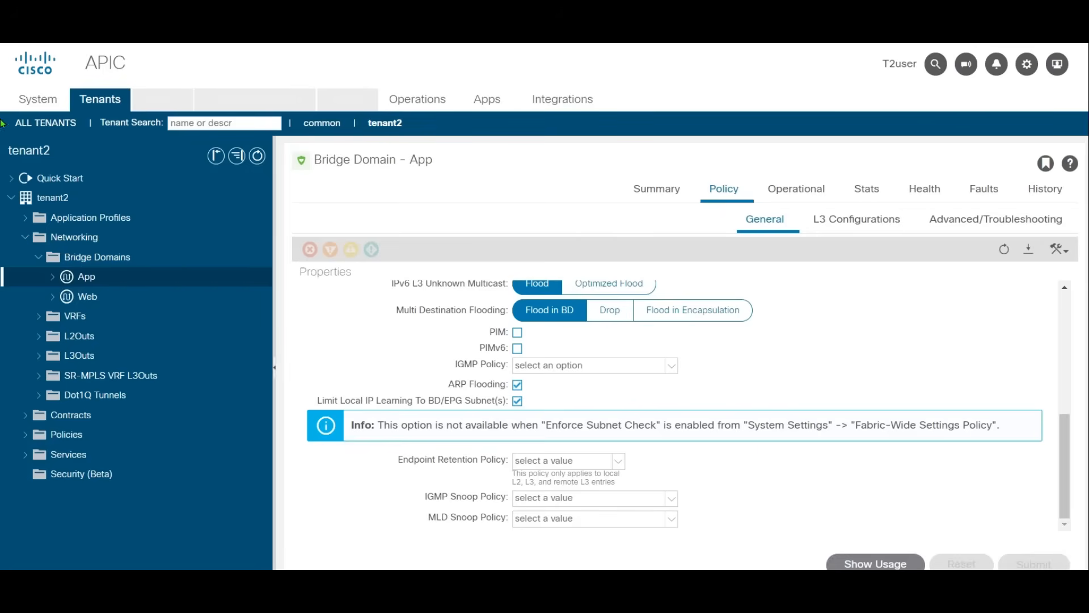
# Step: Collapse tenant2's networking folders and start creating a new filter under its contracts
pyautogui.click(63, 198)
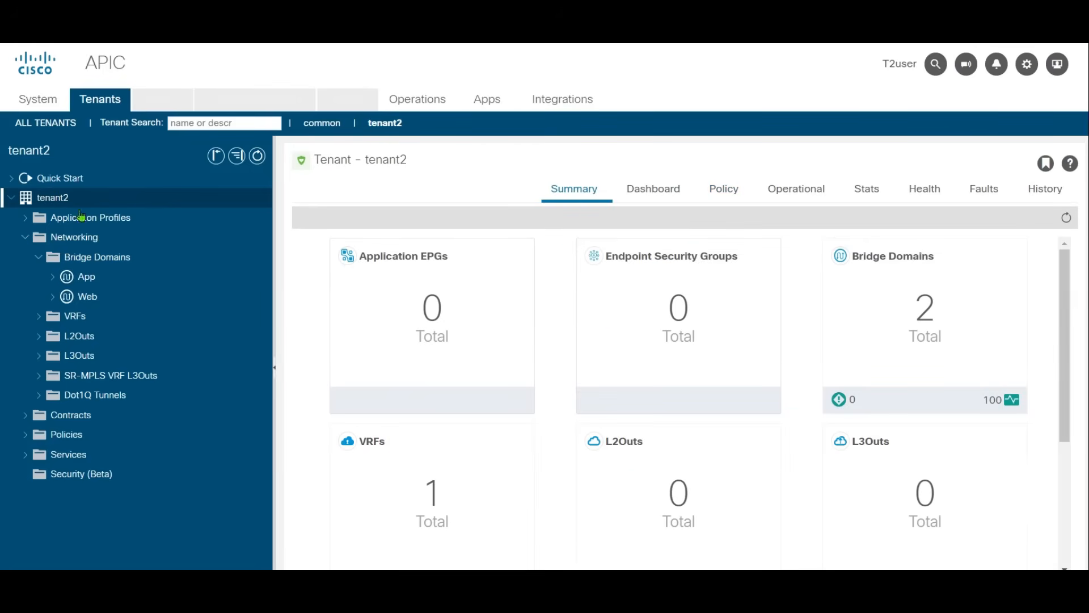
pyautogui.click(38, 257)
pyautogui.click(24, 238)
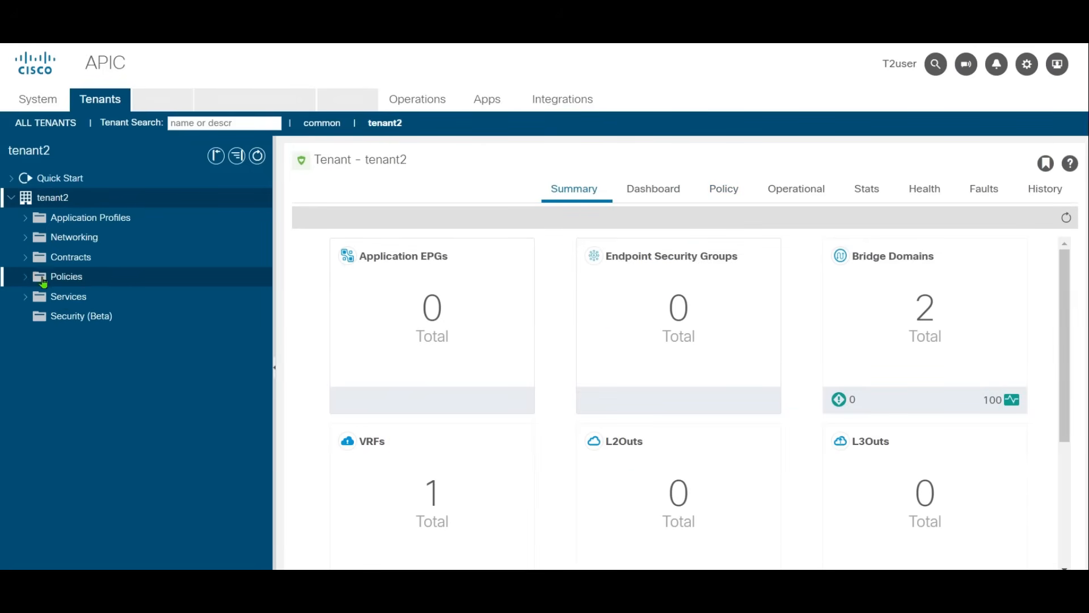
pyautogui.click(51, 258)
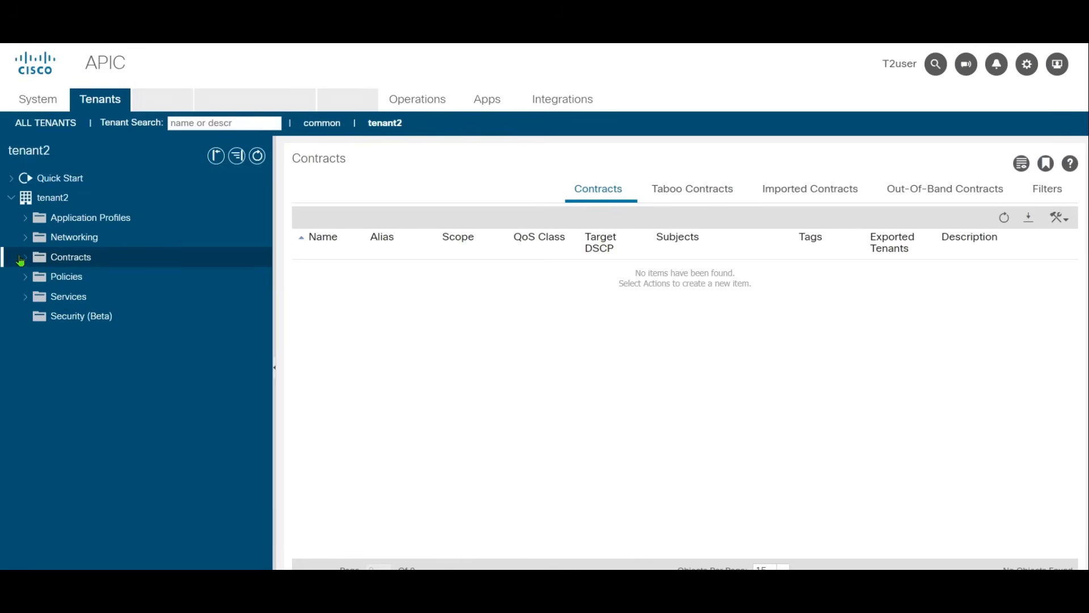
pyautogui.click(25, 258)
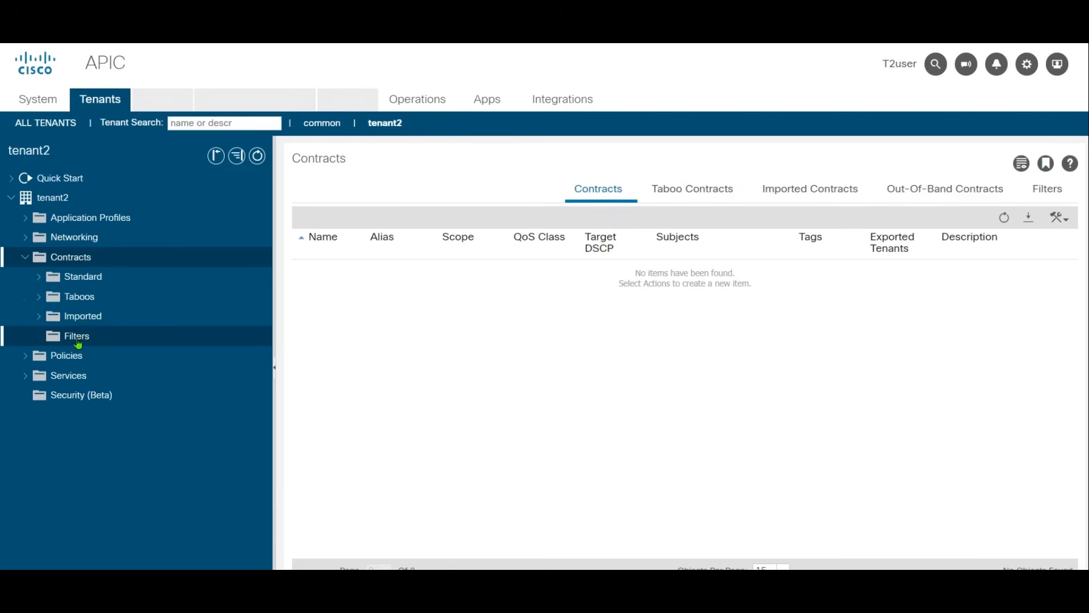
pyautogui.rightClick(84, 340)
pyautogui.click(136, 344)
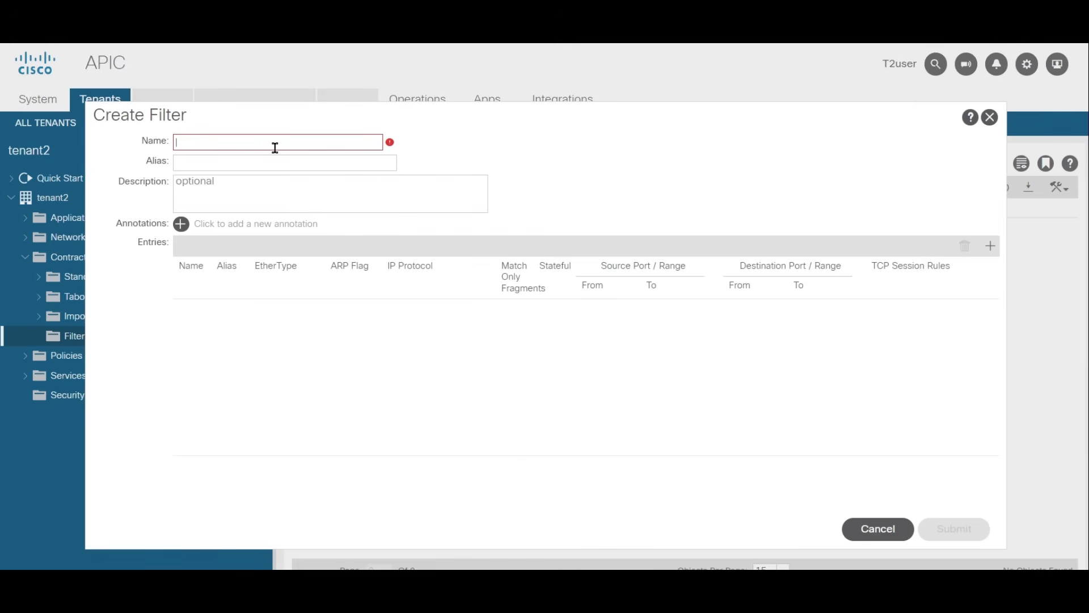
# Step: Name the filter Web-filters and start a new filter entry
pyautogui.write('WEb')
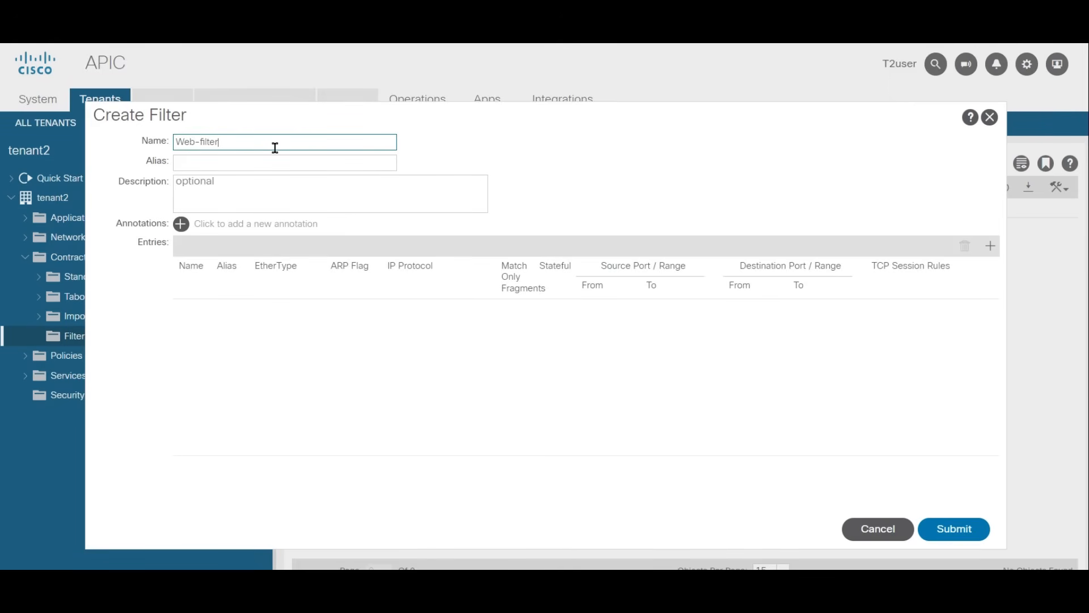
pyautogui.press('BackSpace')
pyautogui.press('BackSpace')
pyautogui.press('BackSpace')
pyautogui.press('BackSpace')
pyautogui.press('BackSpace')
pyautogui.press('BackSpace')
pyautogui.write('filters')
pyautogui.click(990, 246)
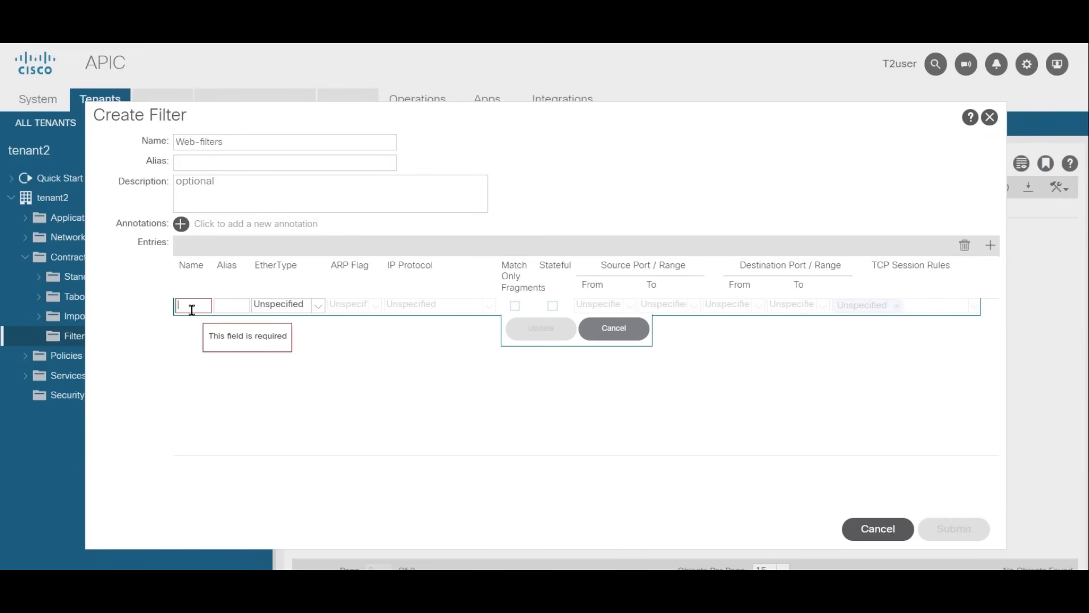
# Step: Name the first Web-filters entry http, with EtherType IP and IP protocol tcp
pyautogui.write('http')
pyautogui.click(292, 306)
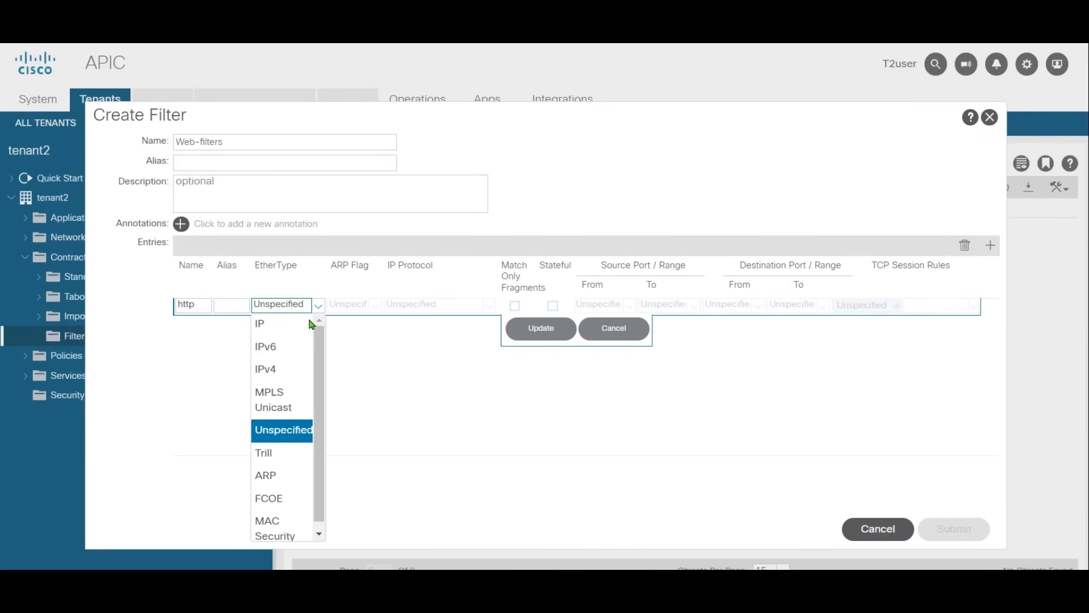
pyautogui.click(261, 321)
pyautogui.click(489, 306)
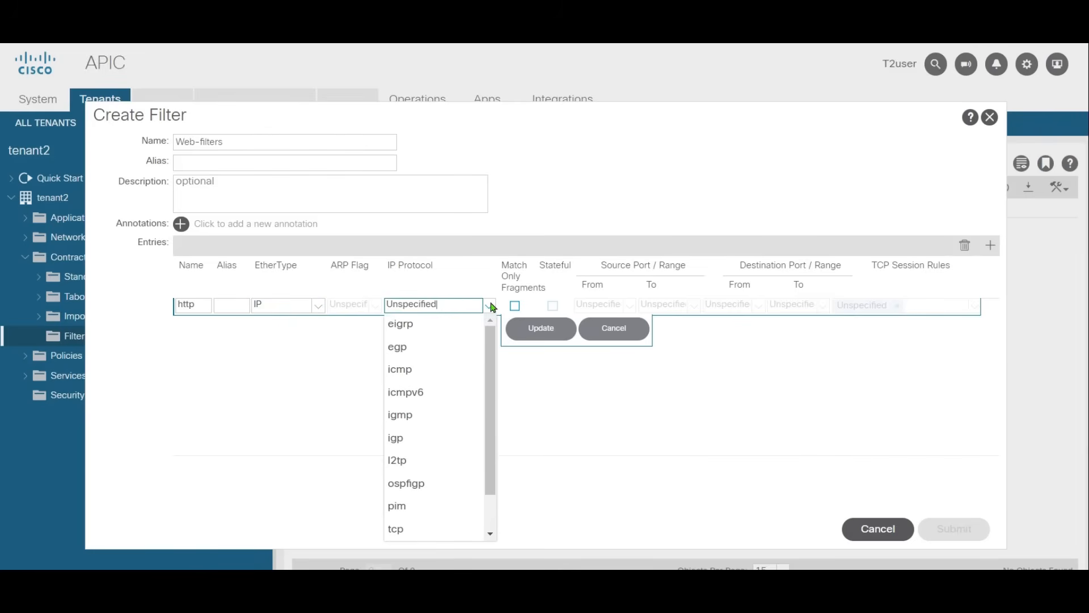
pyautogui.click(411, 527)
# Step: Set the http entry's destination port range from http to http and save the entry
pyautogui.click(741, 304)
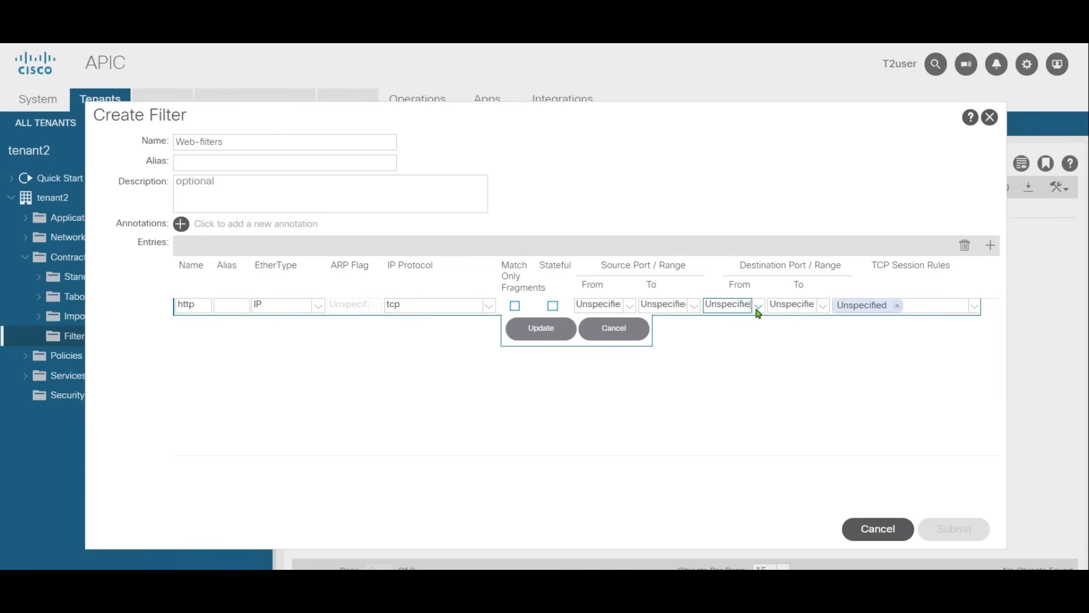
pyautogui.click(758, 306)
pyautogui.click(723, 367)
pyautogui.click(822, 306)
pyautogui.click(797, 368)
pyautogui.click(519, 328)
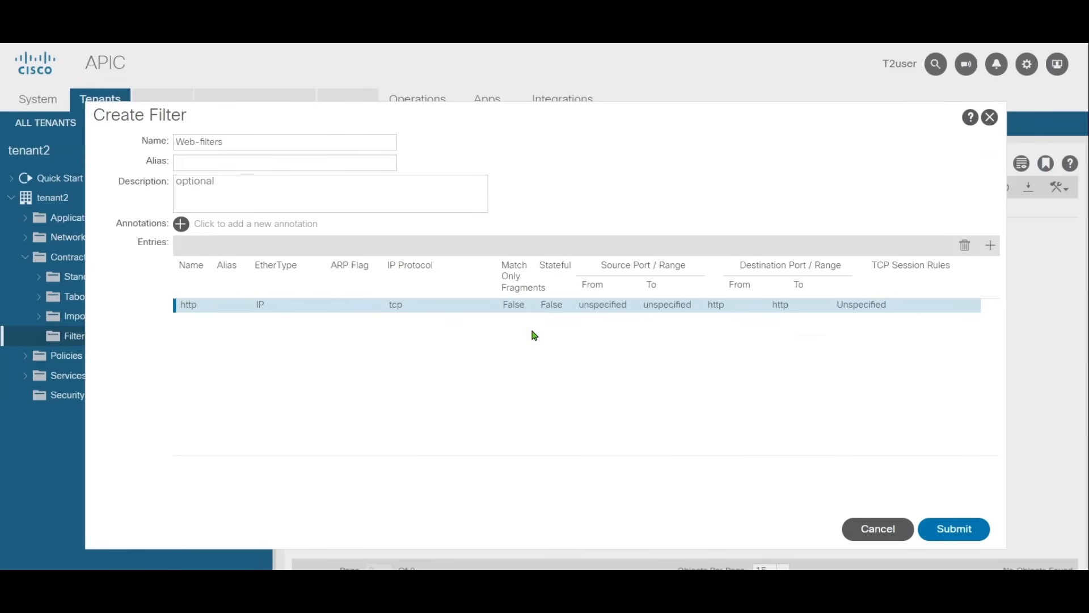
# Step: Add a second filter entry named https with EtherType IP and IP protocol tcp
pyautogui.click(990, 245)
pyautogui.write('https')
pyautogui.click(318, 319)
pyautogui.click(282, 338)
pyautogui.click(432, 319)
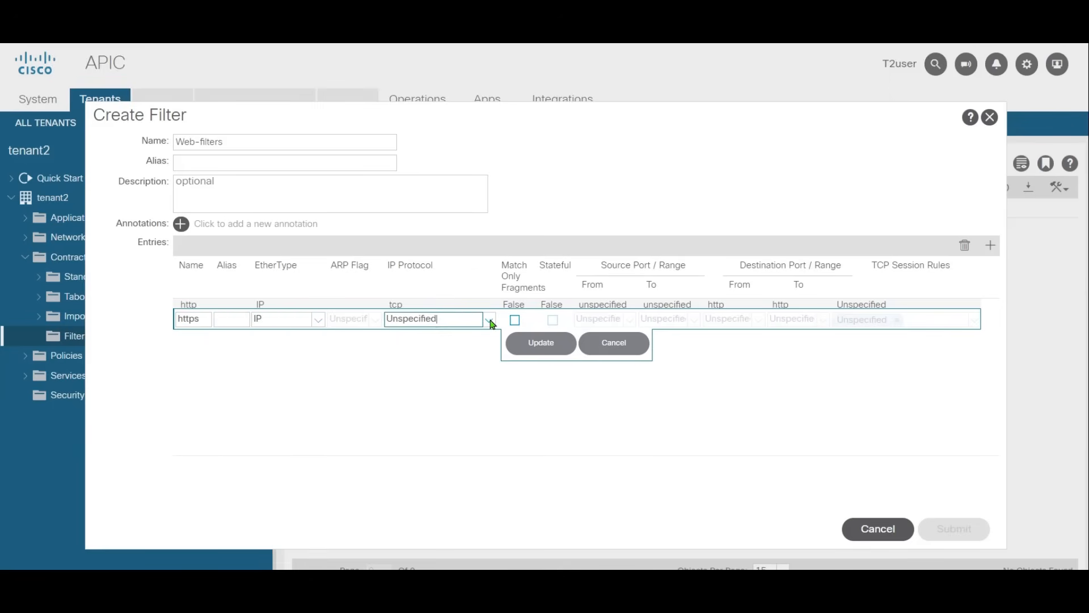
pyautogui.click(489, 319)
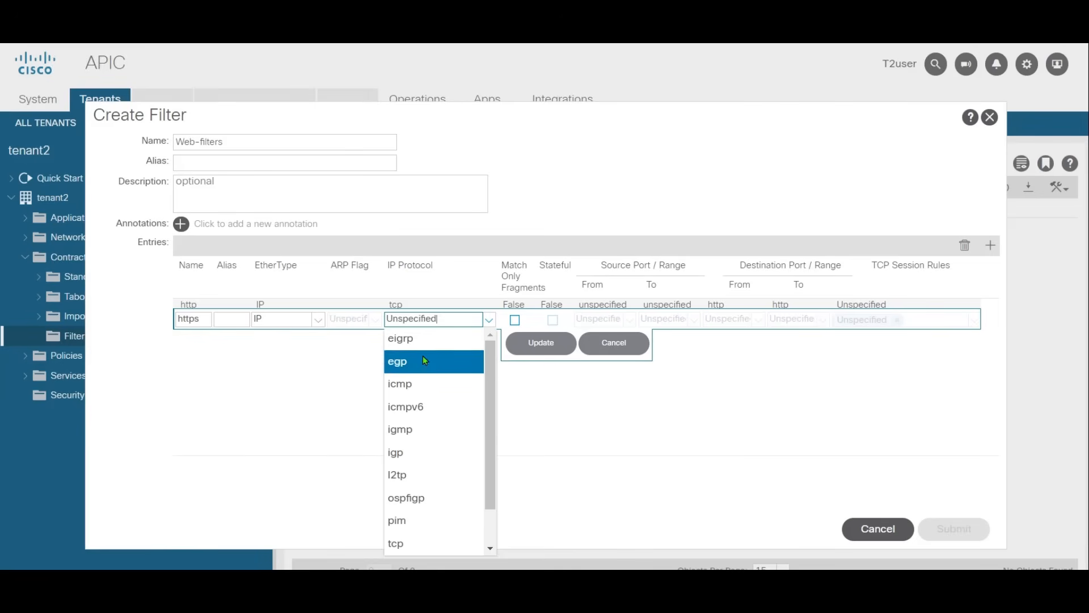
pyautogui.click(420, 544)
# Step: Set the https entry's destination port range from https to https, then save the entry and submit the Web-filters filter
pyautogui.click(758, 319)
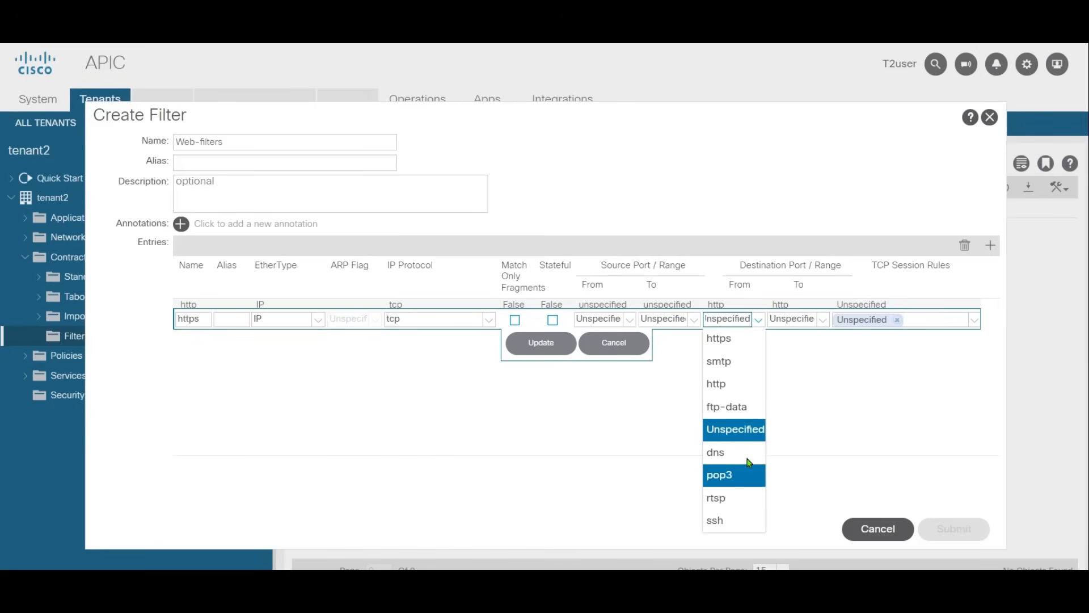
pyautogui.click(732, 339)
pyautogui.click(823, 320)
pyautogui.click(798, 338)
pyautogui.click(538, 345)
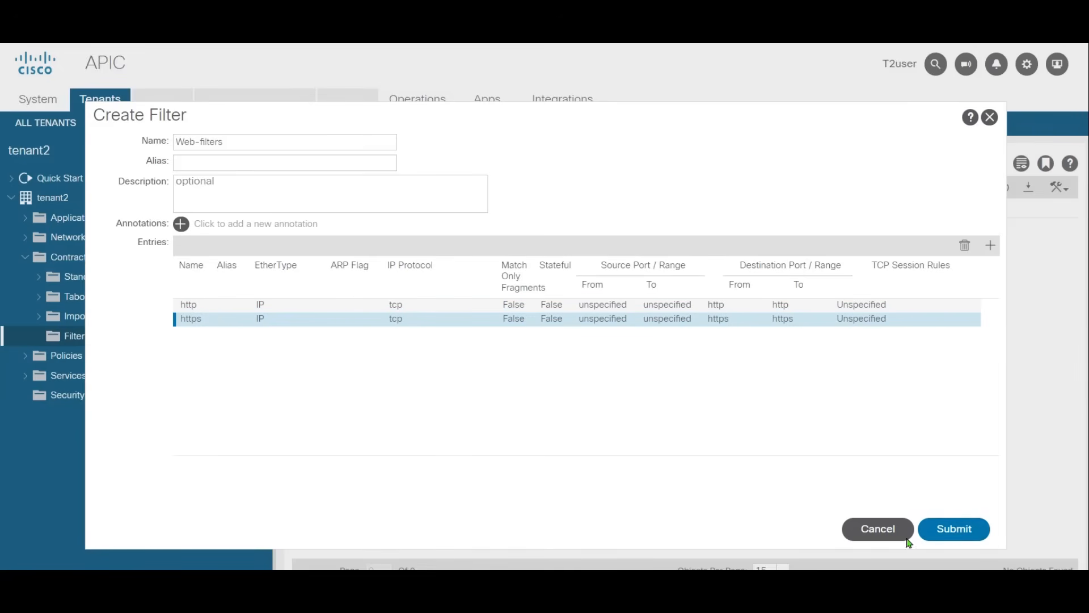
pyautogui.click(959, 533)
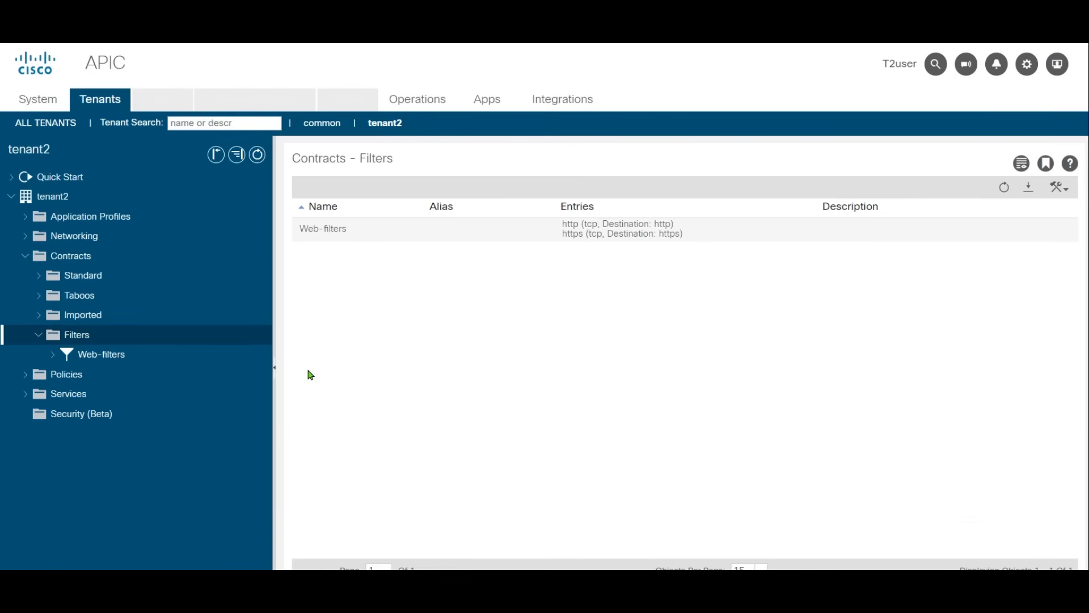
# Step: Create another contract filter in tenant2 named App-filters and start its first entry
pyautogui.rightClick(82, 336)
pyautogui.click(144, 343)
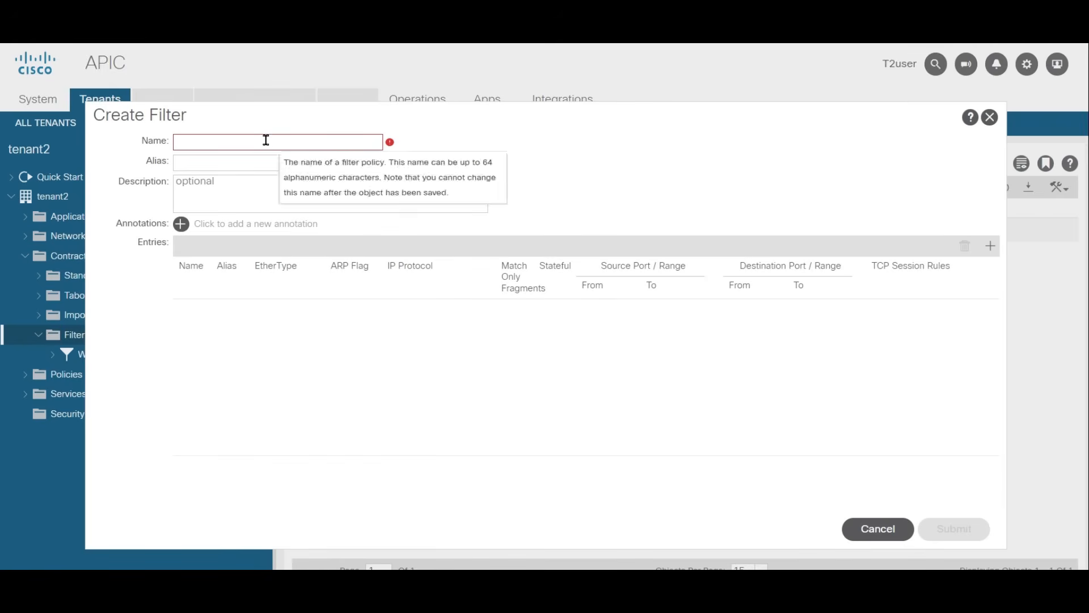
pyautogui.write('App')
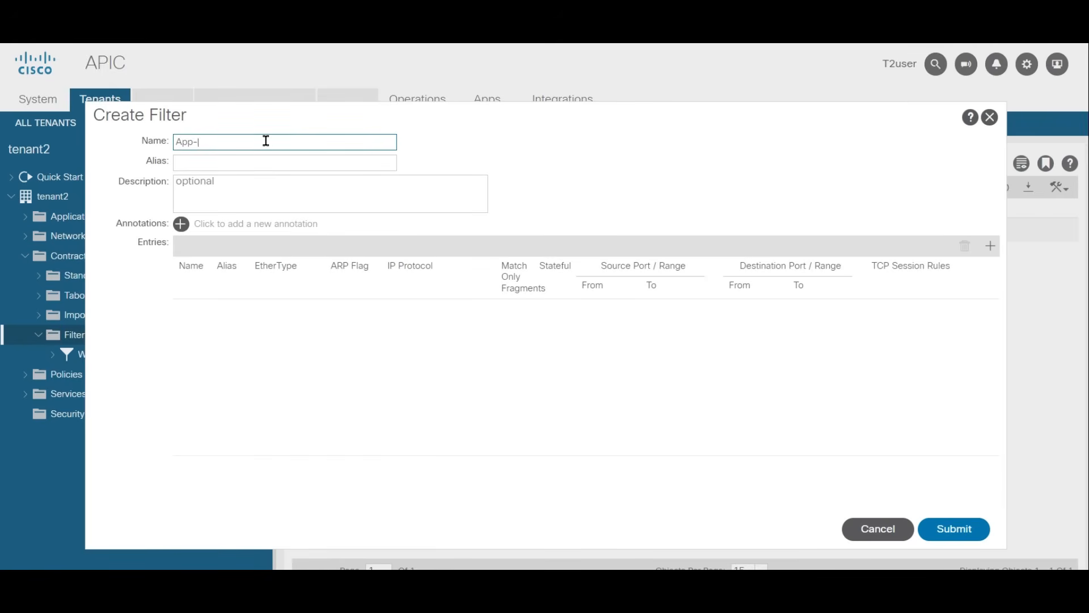
pyautogui.write('-filters')
pyautogui.click(988, 250)
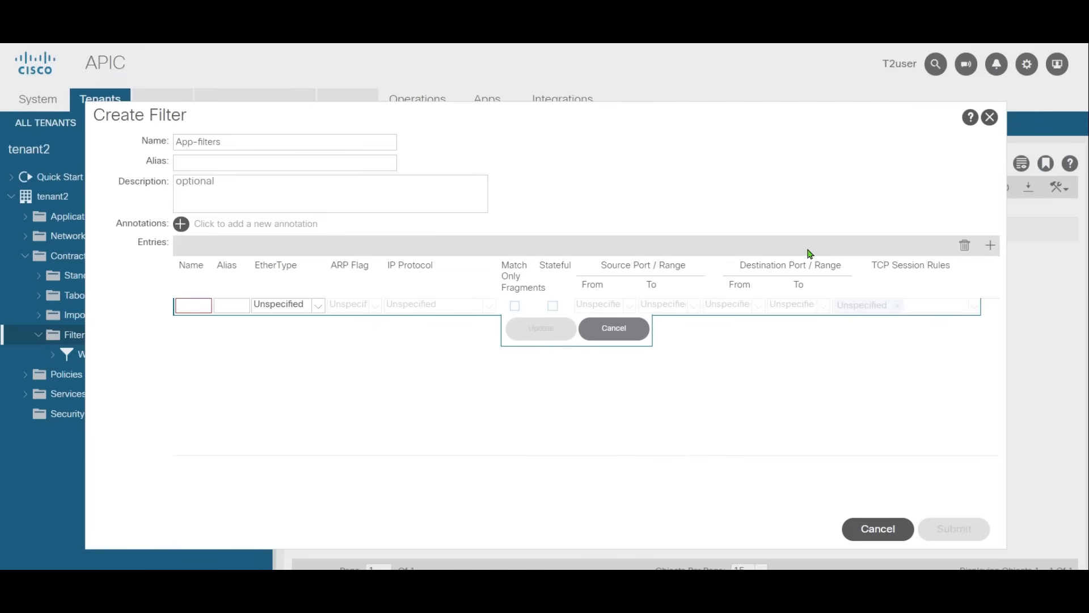
# Step: Name the first App-filters entry kerberos, with EtherType IP and IP protocol tcp
pyautogui.click(194, 307)
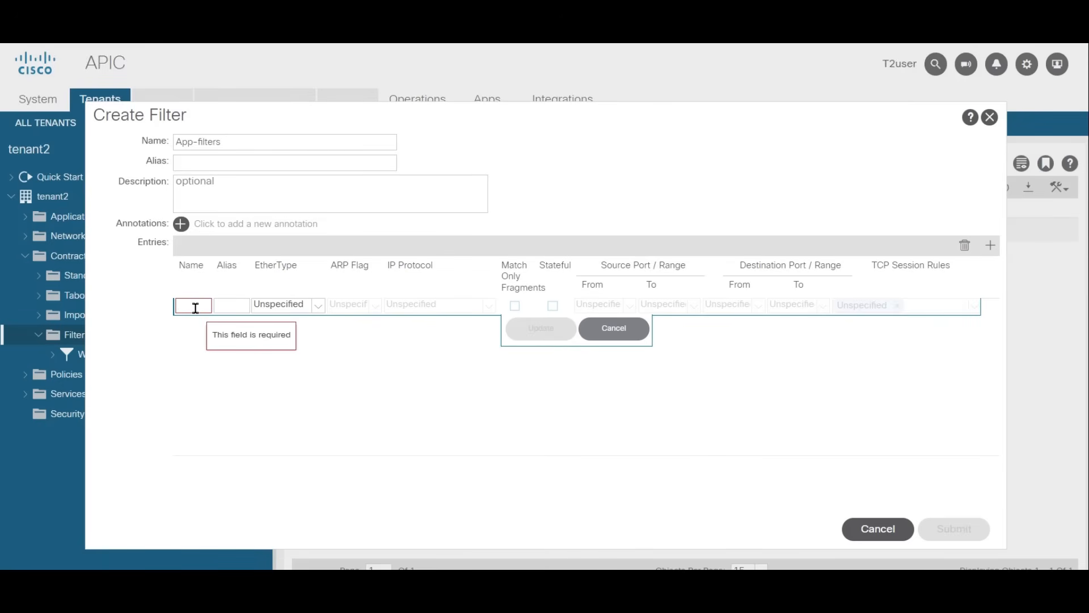
pyautogui.write('ker')
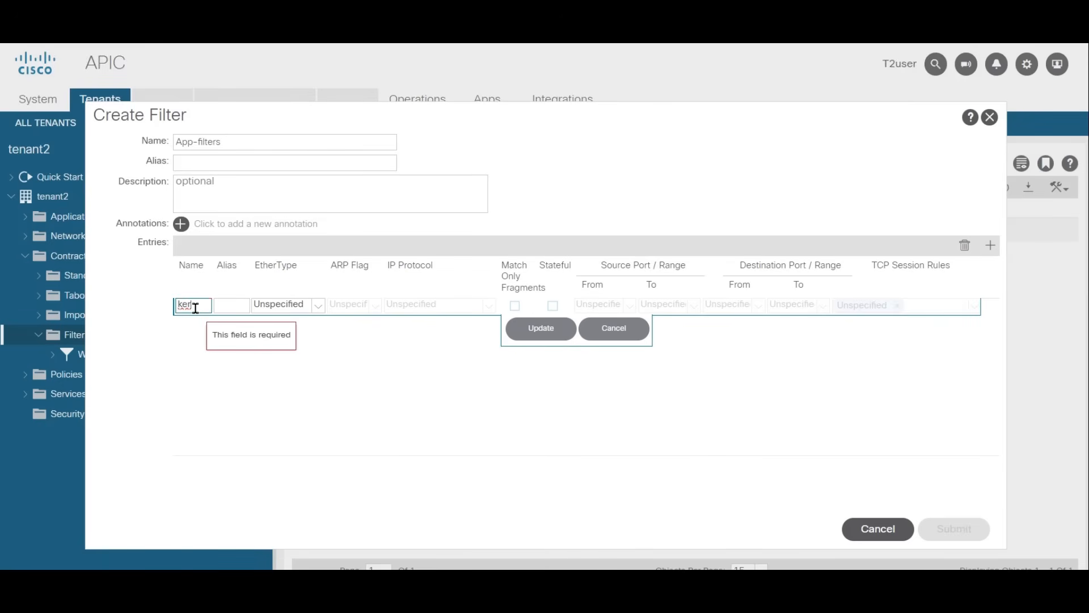
pyautogui.write('beros')
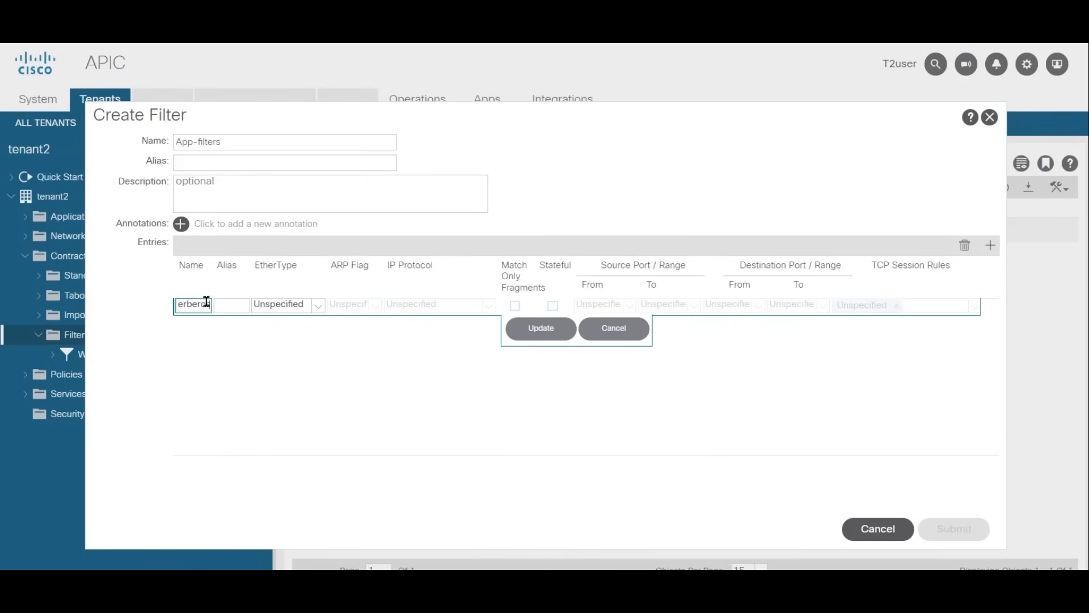
pyautogui.click(303, 309)
pyautogui.click(293, 330)
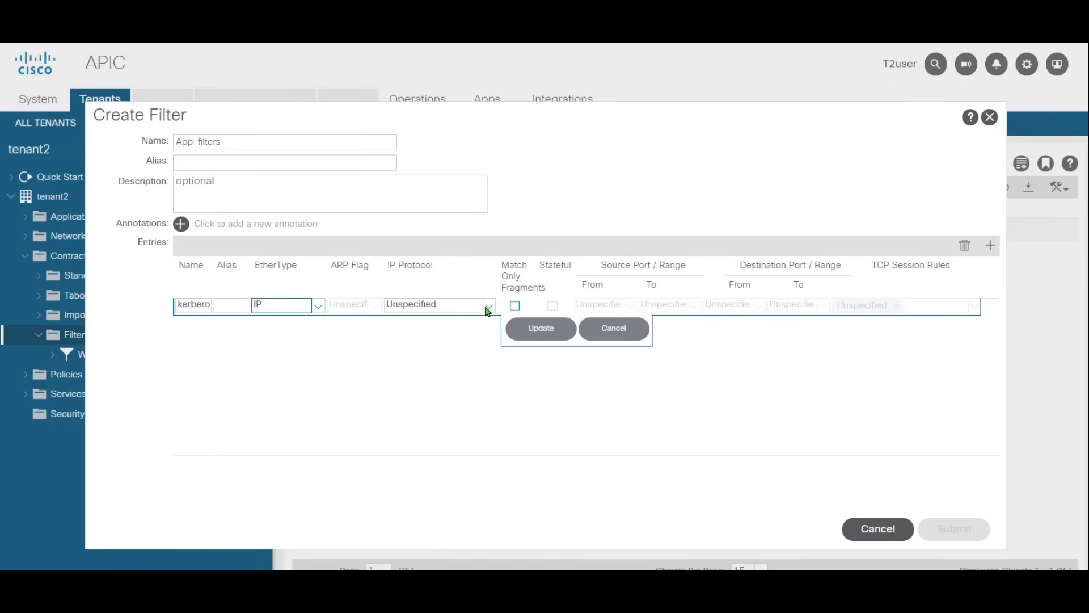
pyautogui.click(464, 305)
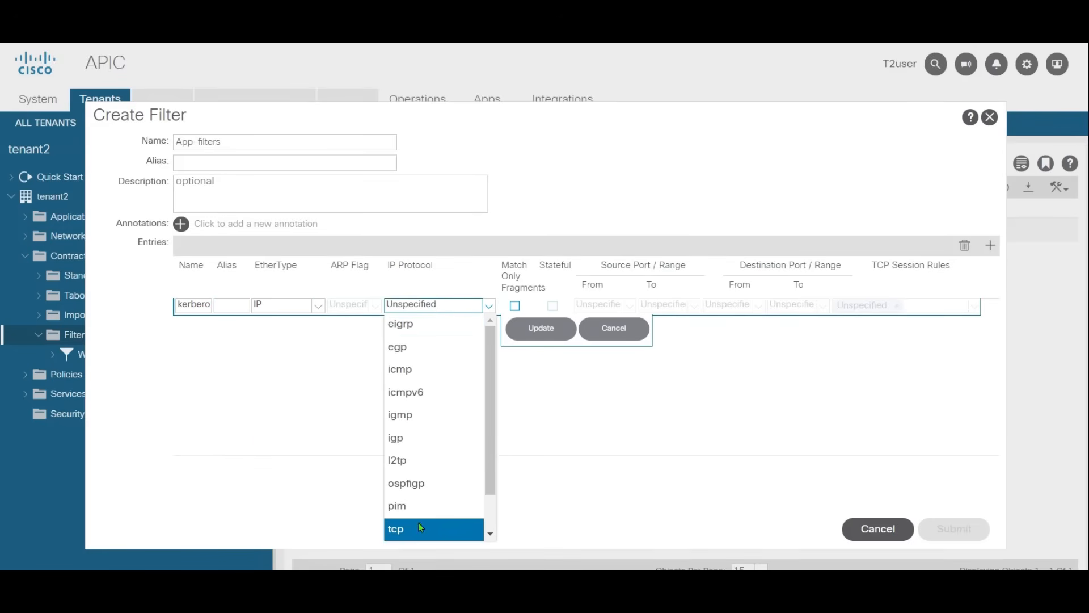
pyautogui.click(465, 529)
# Step: Set the kerberos entry's destination port range from 88 to 88 and save the entry
pyautogui.click(726, 305)
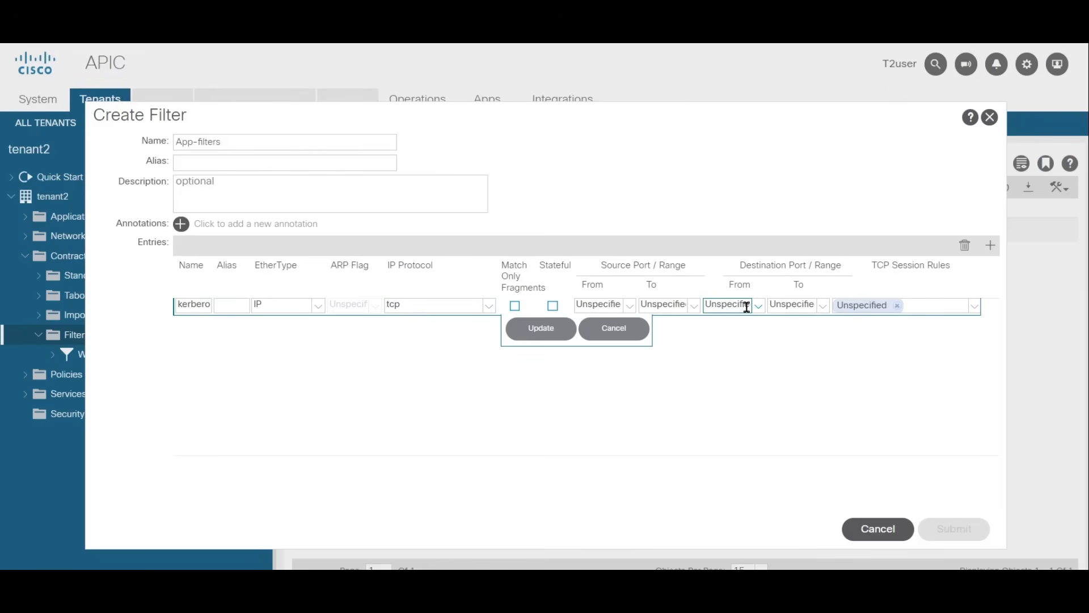
pyautogui.write('88')
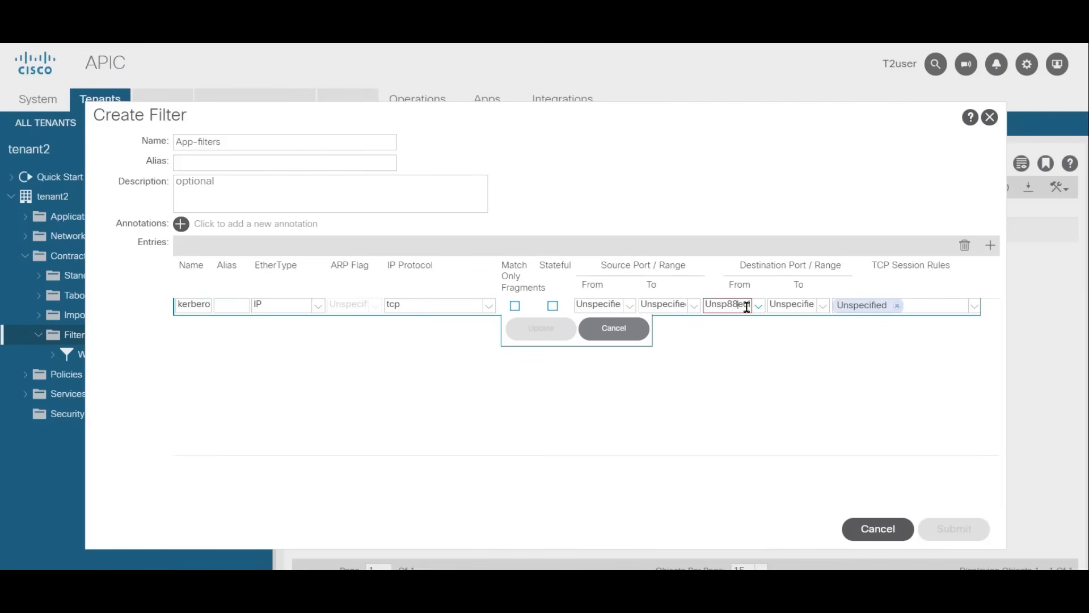
pyautogui.doubleClick(746, 306)
pyautogui.write('88')
pyautogui.click(797, 305)
pyautogui.write('88')
pyautogui.click(560, 333)
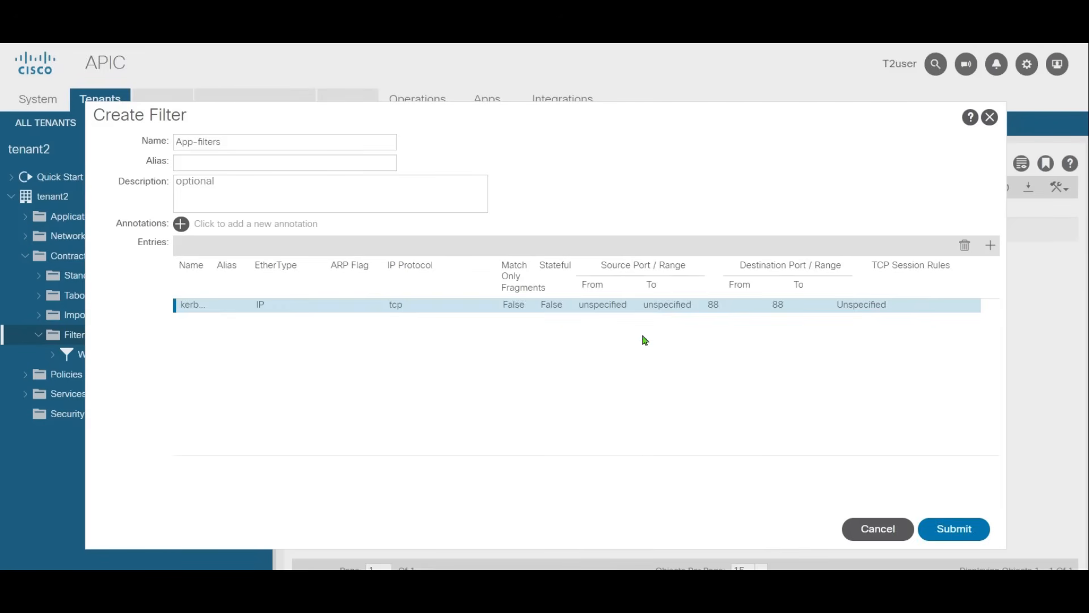
# Step: Add a second App-filters entry named shrinkwrap with EtherType IP and IP protocol tcp
pyautogui.click(990, 245)
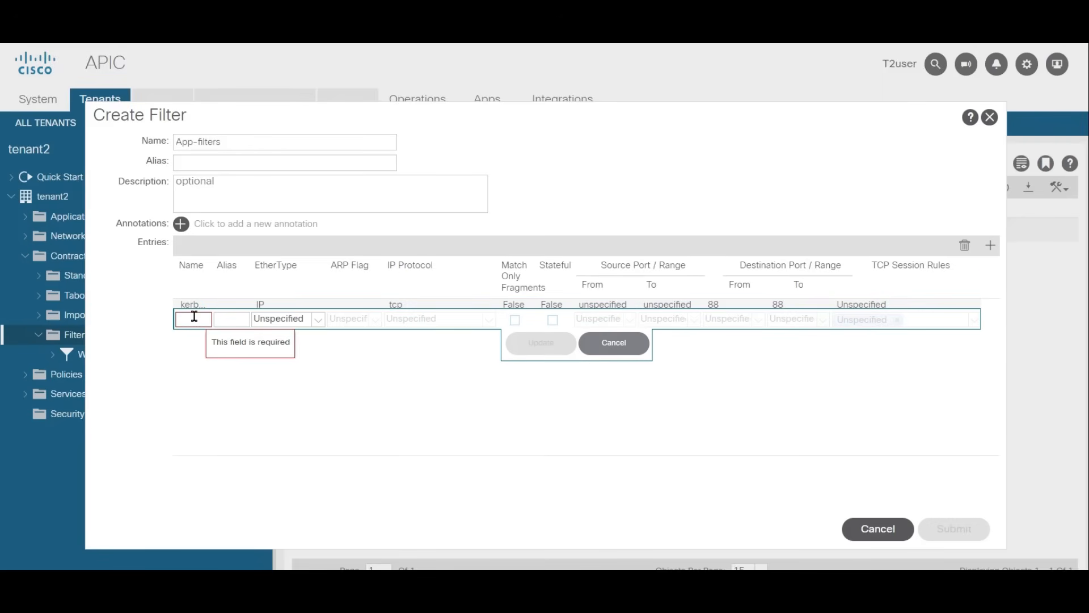
pyautogui.write('shrinkw')
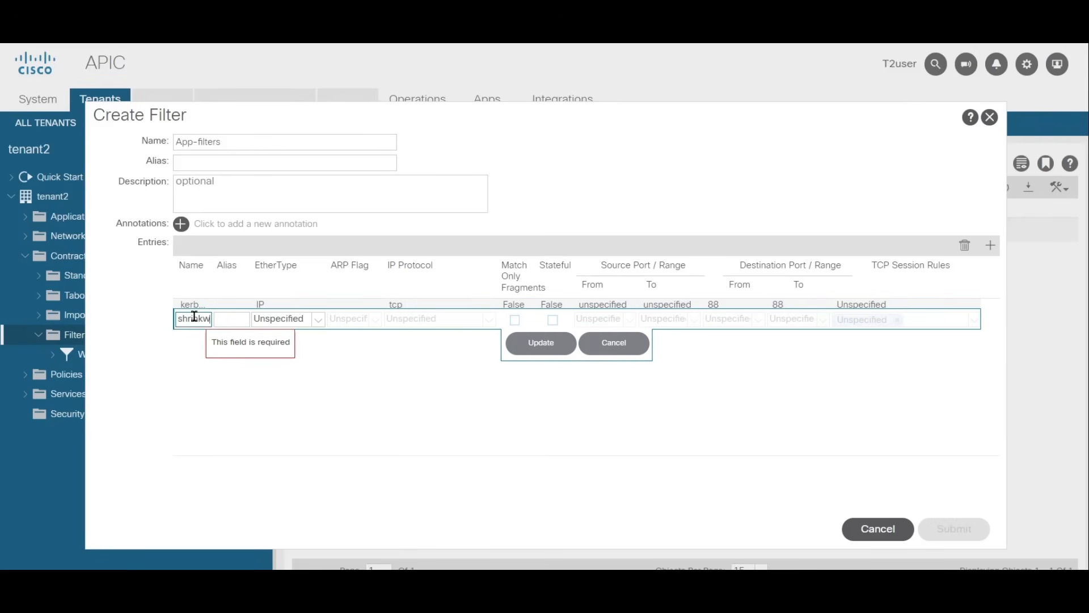
pyautogui.click(309, 318)
pyautogui.click(312, 339)
pyautogui.click(489, 319)
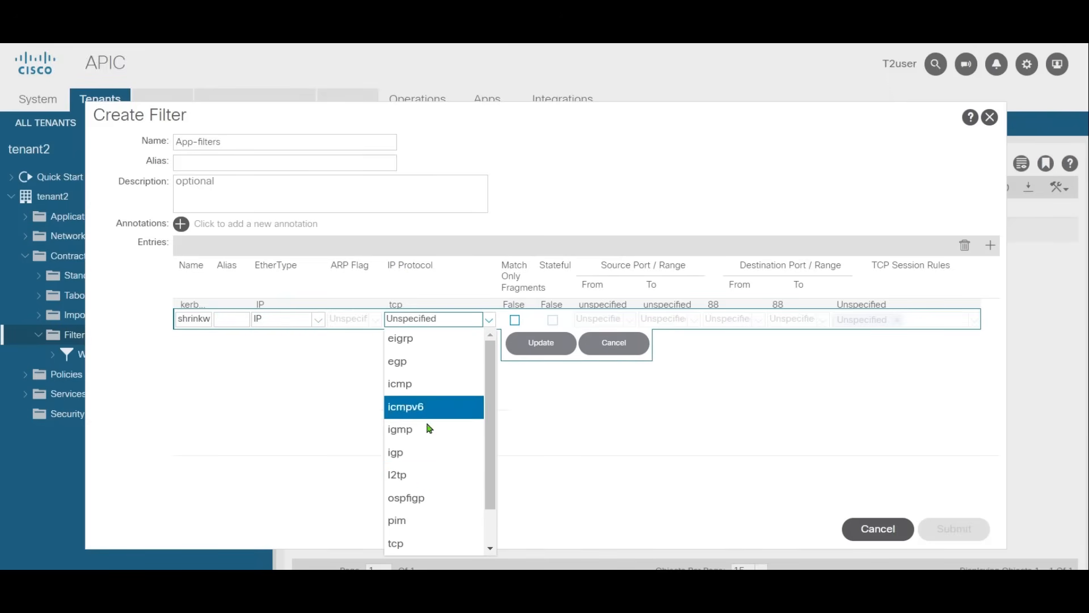
pyautogui.click(409, 544)
# Step: Set the shrinkwrap entry's destination port range from 358 to 358, then save the entry and submit the App-filters filter
pyautogui.click(731, 319)
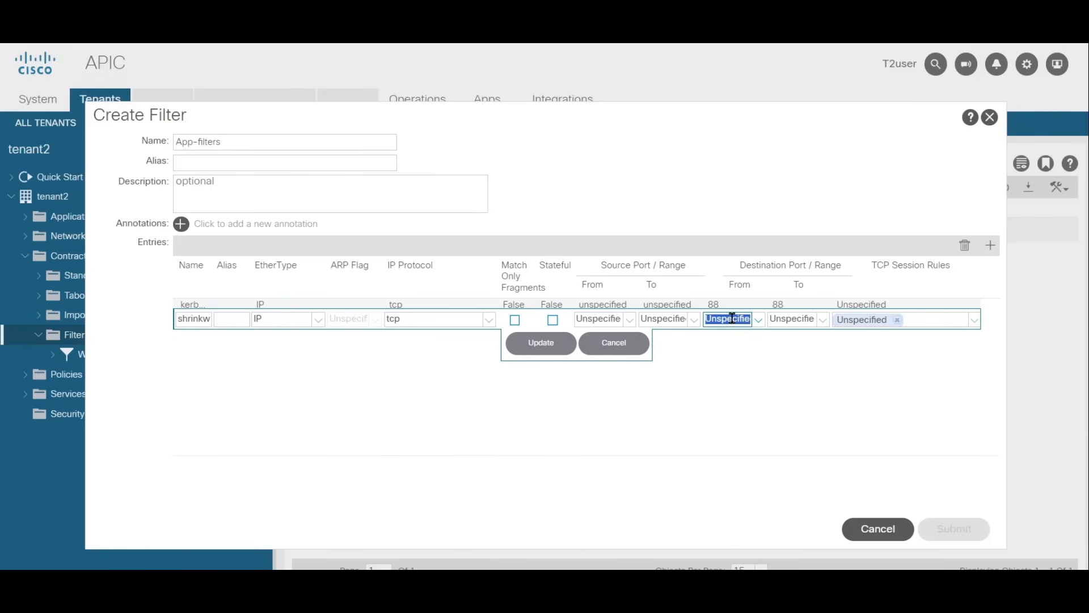
pyautogui.write('358')
pyautogui.click(782, 316)
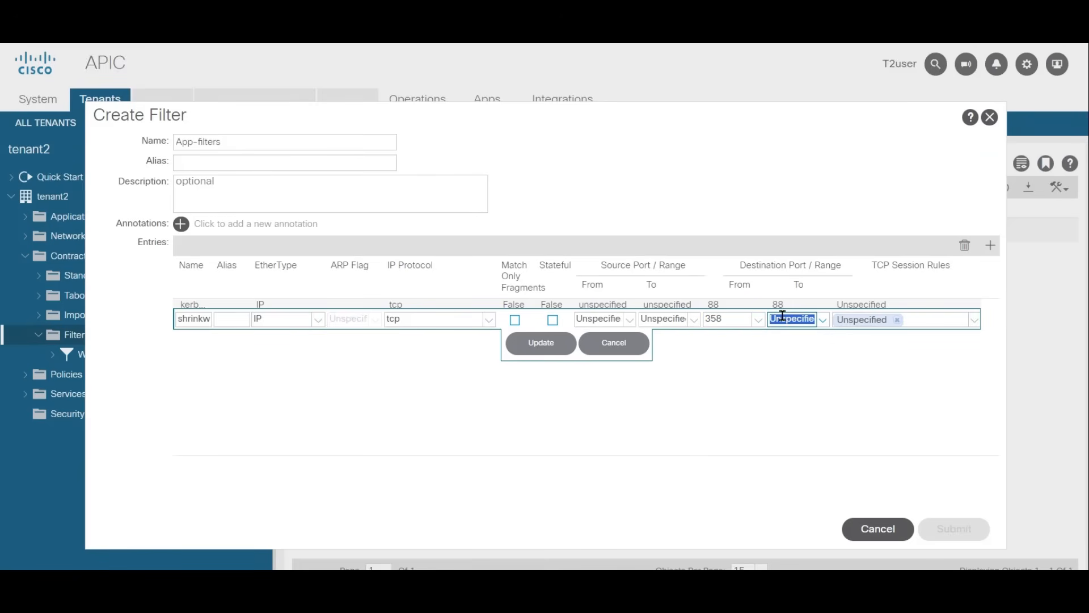
pyautogui.write('358')
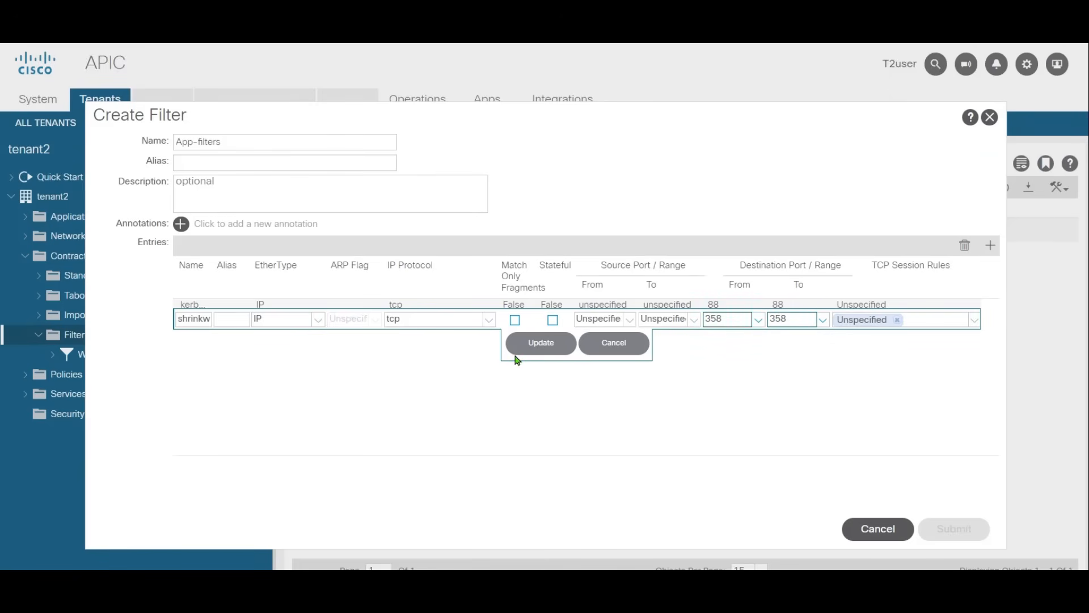
pyautogui.click(524, 348)
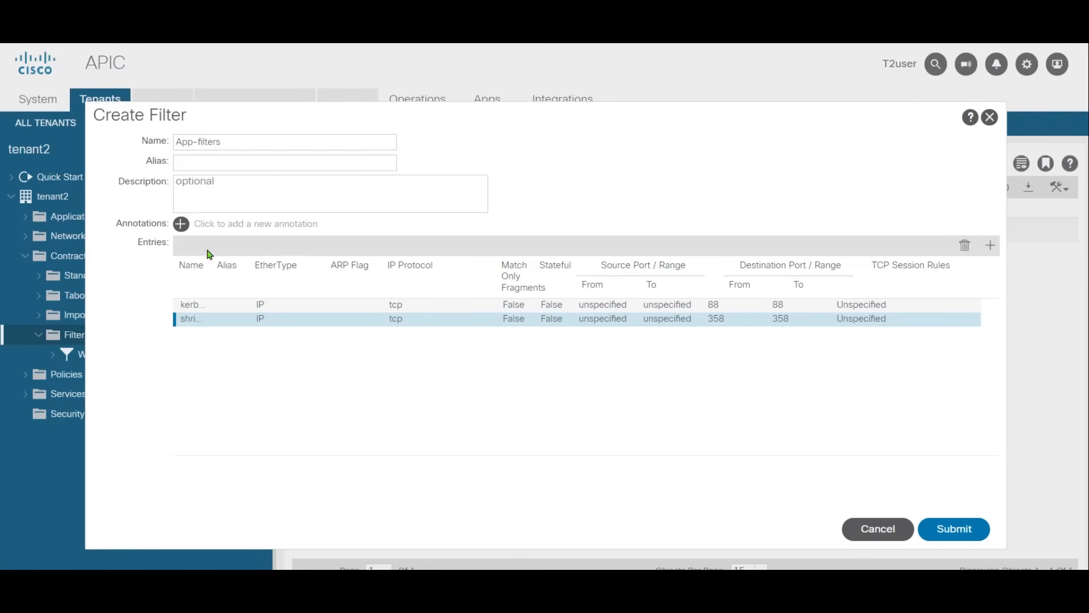
pyautogui.moveTo(215, 265); pyautogui.dragTo(305, 265)
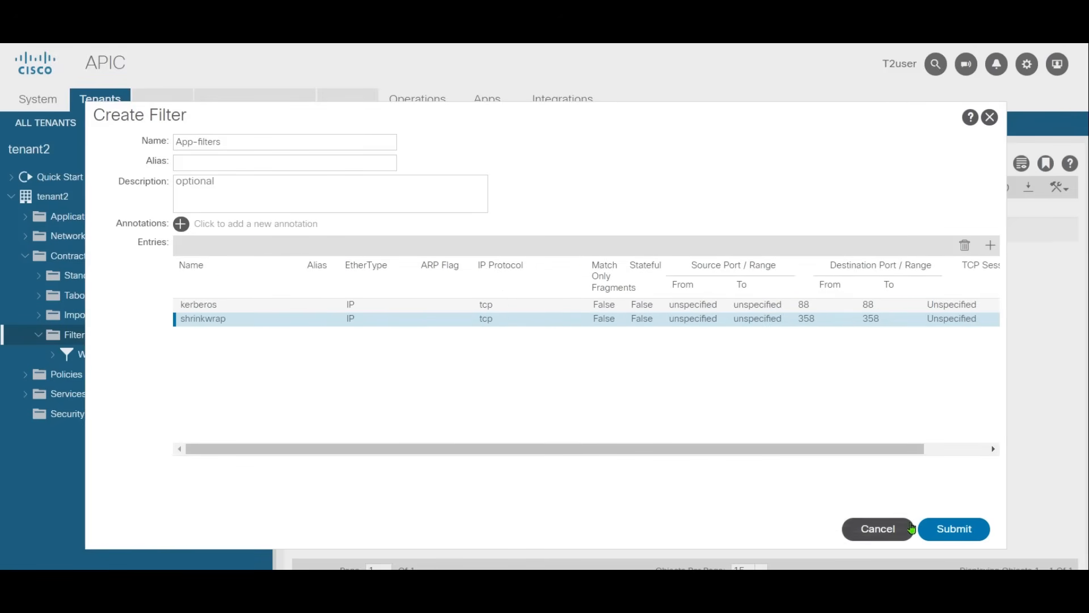
pyautogui.click(967, 532)
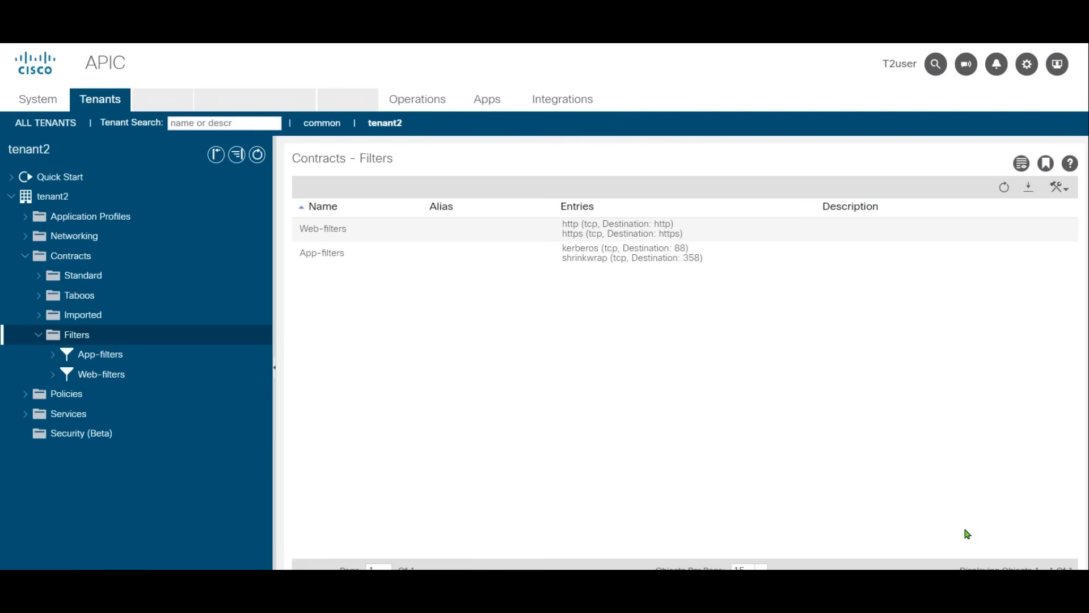
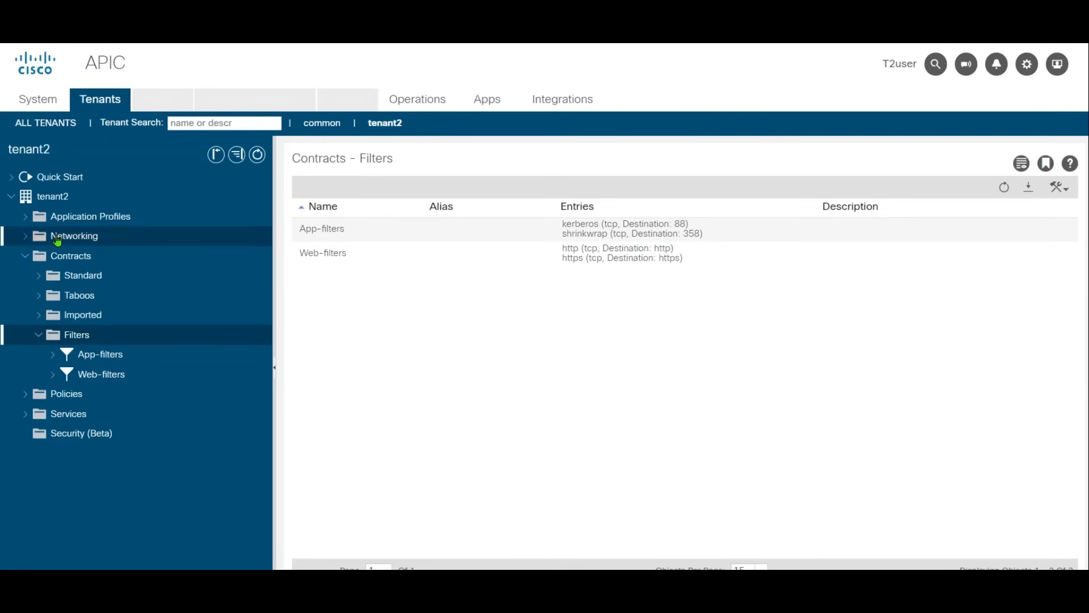
# Step: Start a new standard contract in tenant2 and name it Web-C
pyautogui.click(83, 277)
pyautogui.rightClick(83, 278)
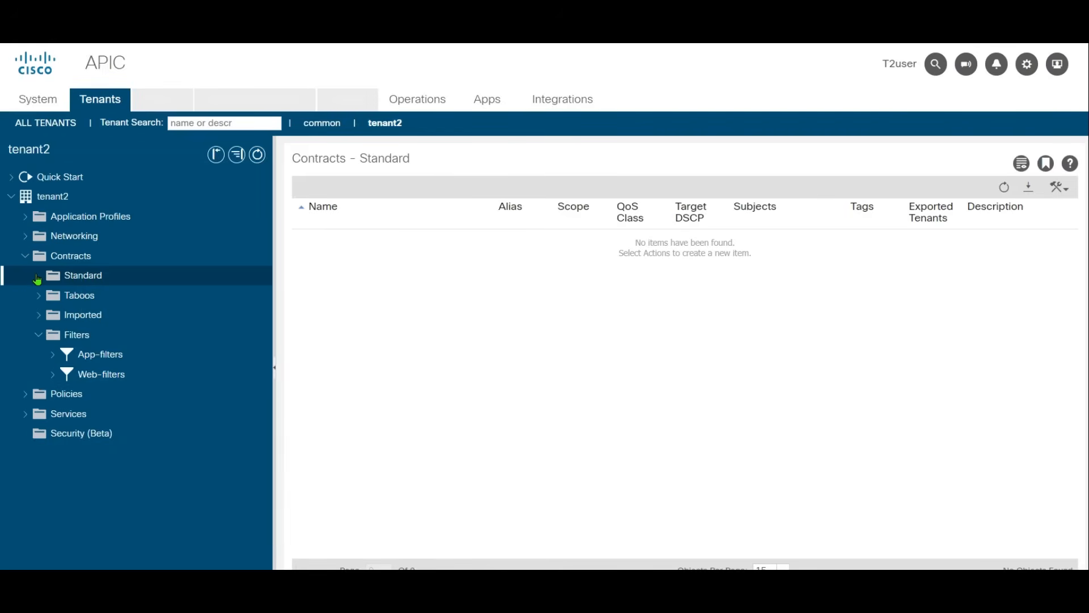
pyautogui.rightClick(97, 275)
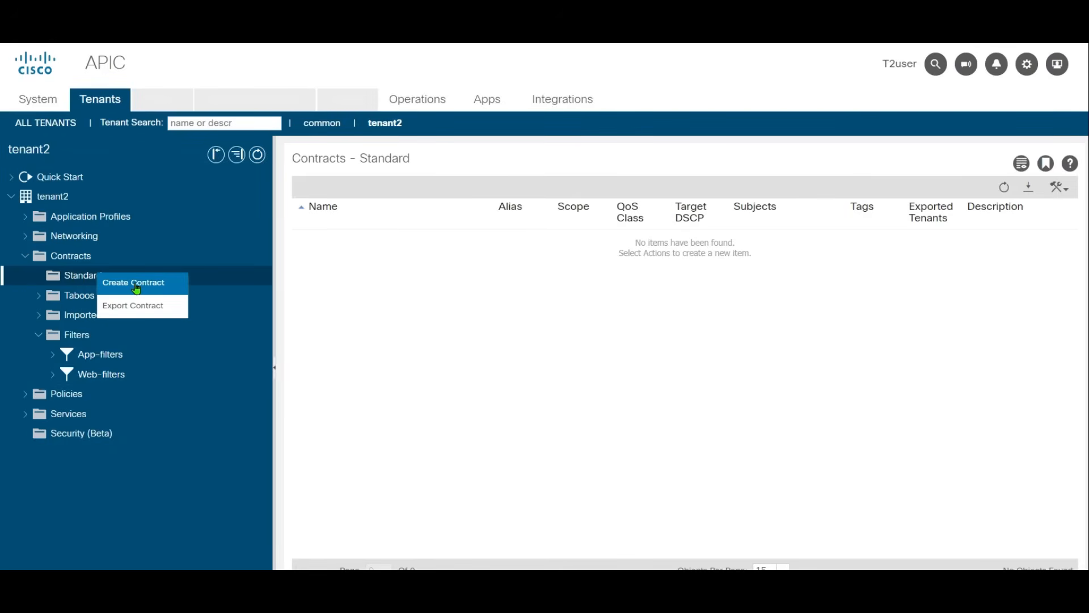
pyautogui.click(137, 287)
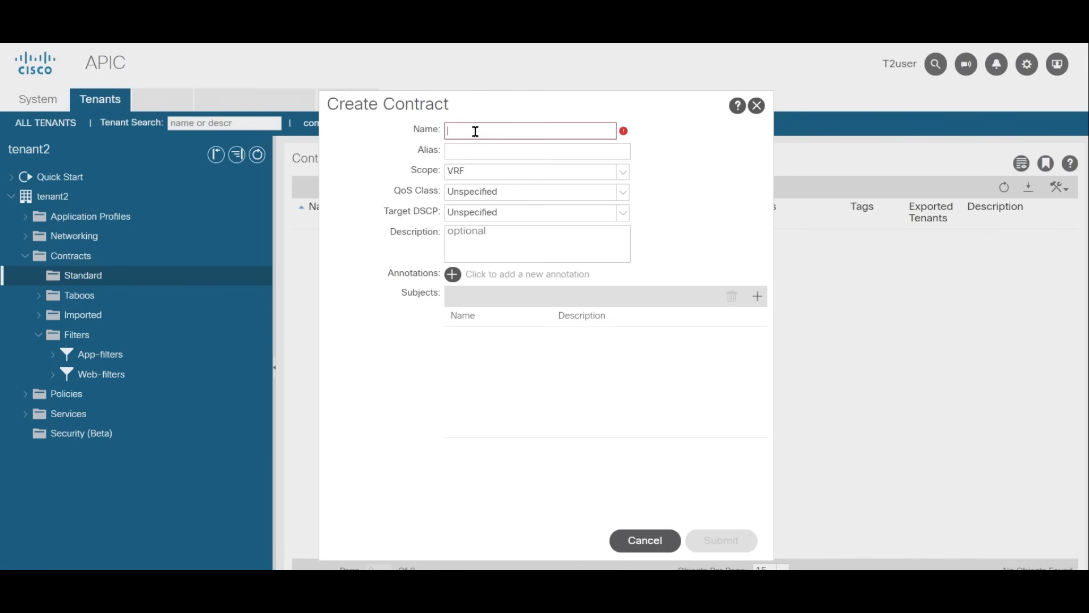
pyautogui.write('WEb-subject')
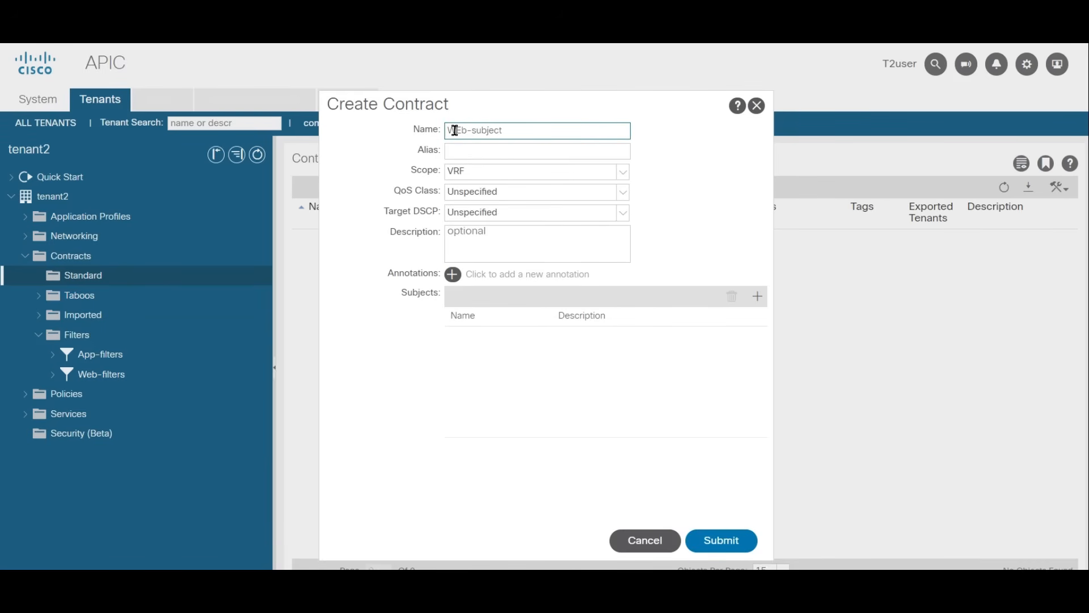
pyautogui.doubleClick(455, 130)
pyautogui.write('web')
pyautogui.doubleClick(458, 129)
pyautogui.write('Web')
# Step: Add a subject named web-subjects to the Web-C contract
pyautogui.click(759, 300)
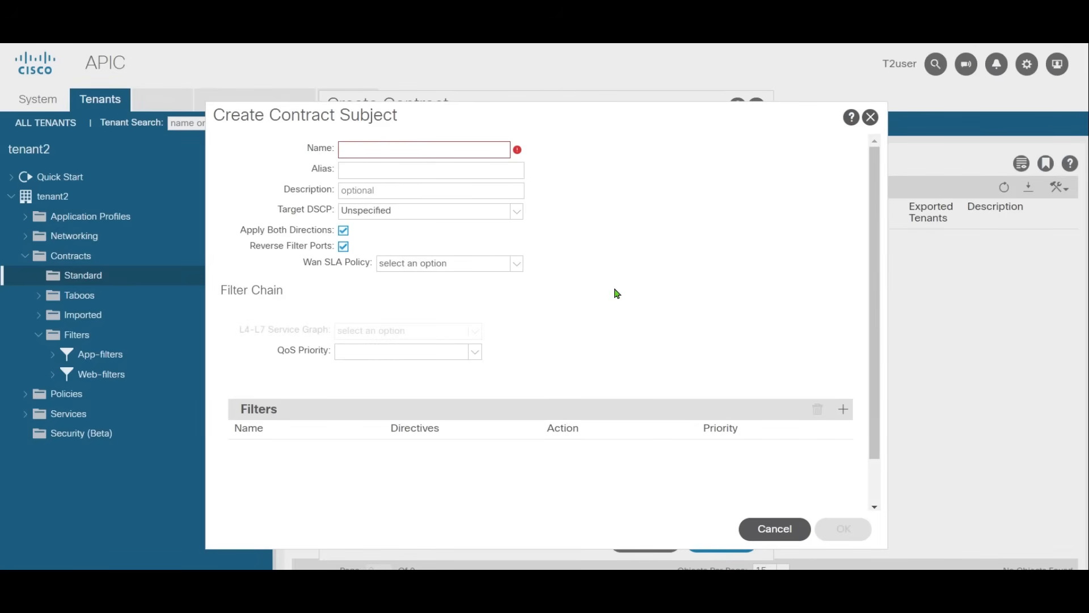
pyautogui.click(869, 121)
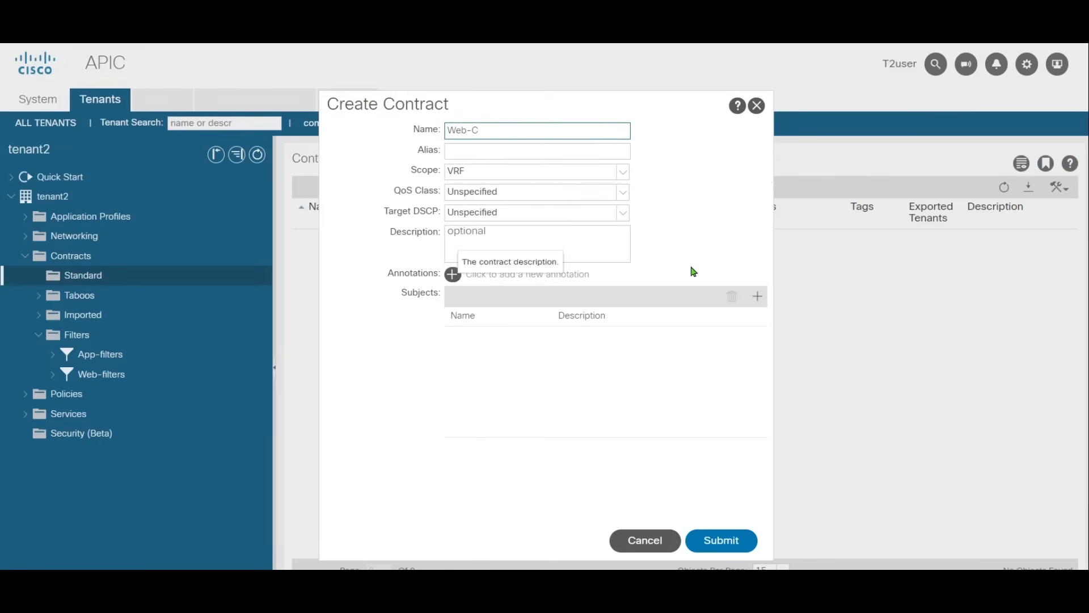
pyautogui.click(756, 296)
pyautogui.click(391, 151)
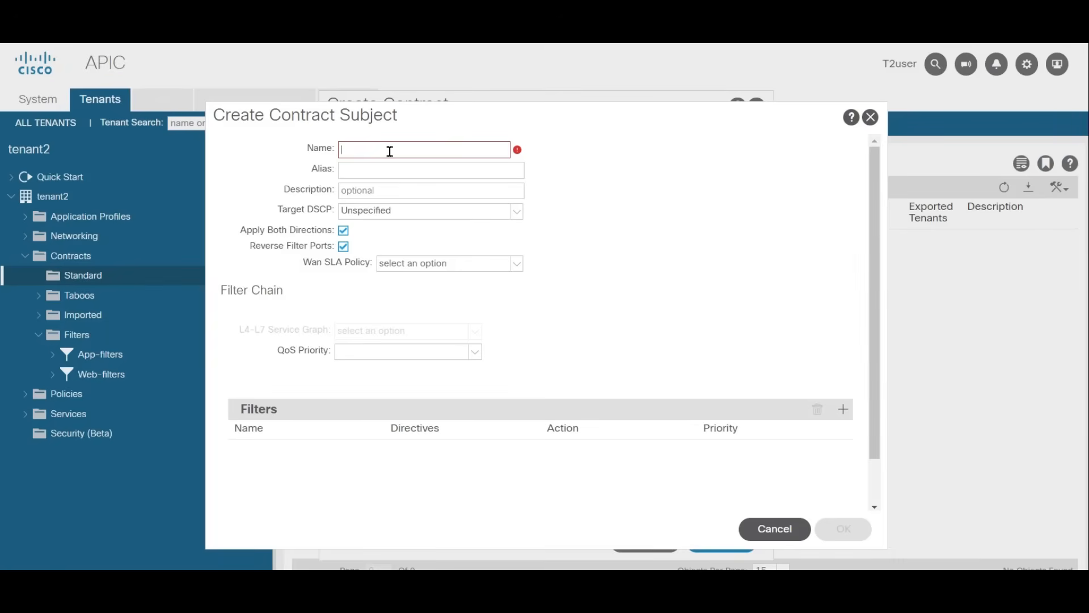
pyautogui.write('web-subjects')
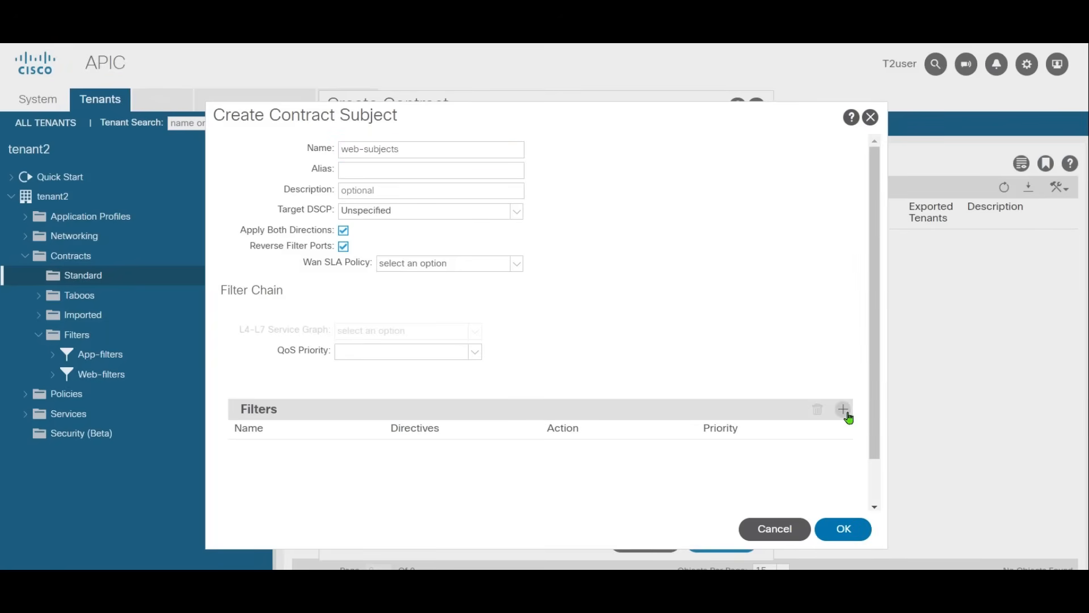
# Step: Add tenant2's Web-filters filter to the web-subjects filter chain with the Permit action
pyautogui.click(845, 410)
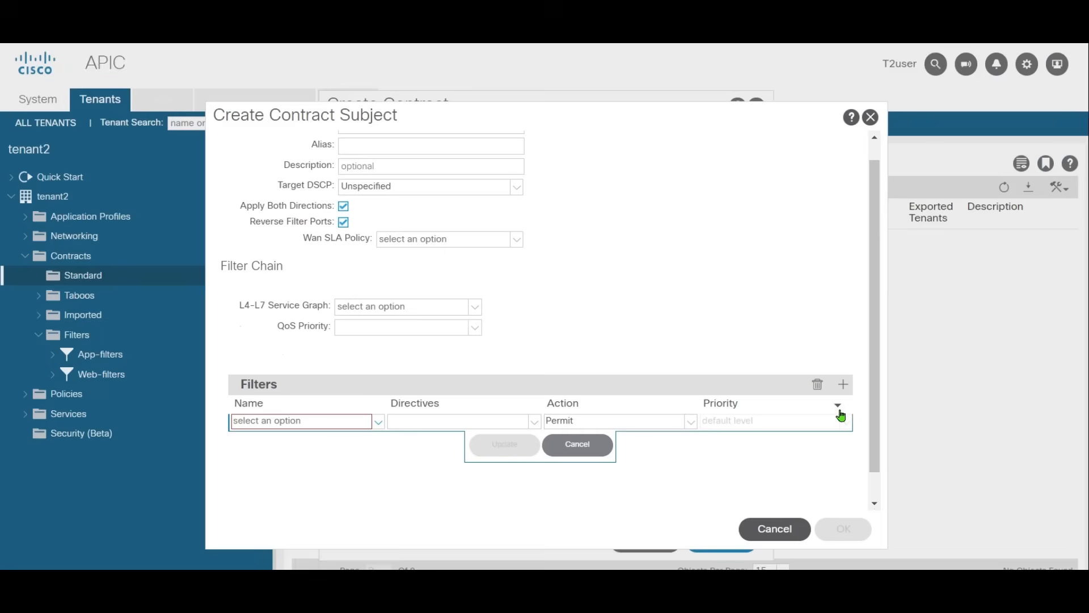
pyautogui.click(371, 424)
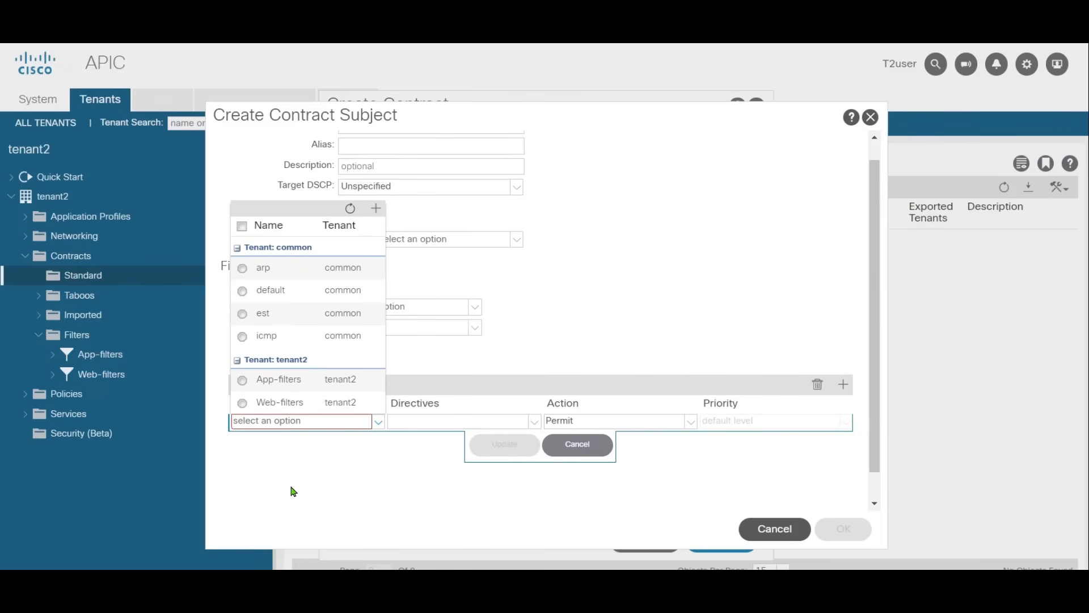
pyautogui.click(251, 404)
pyautogui.click(505, 443)
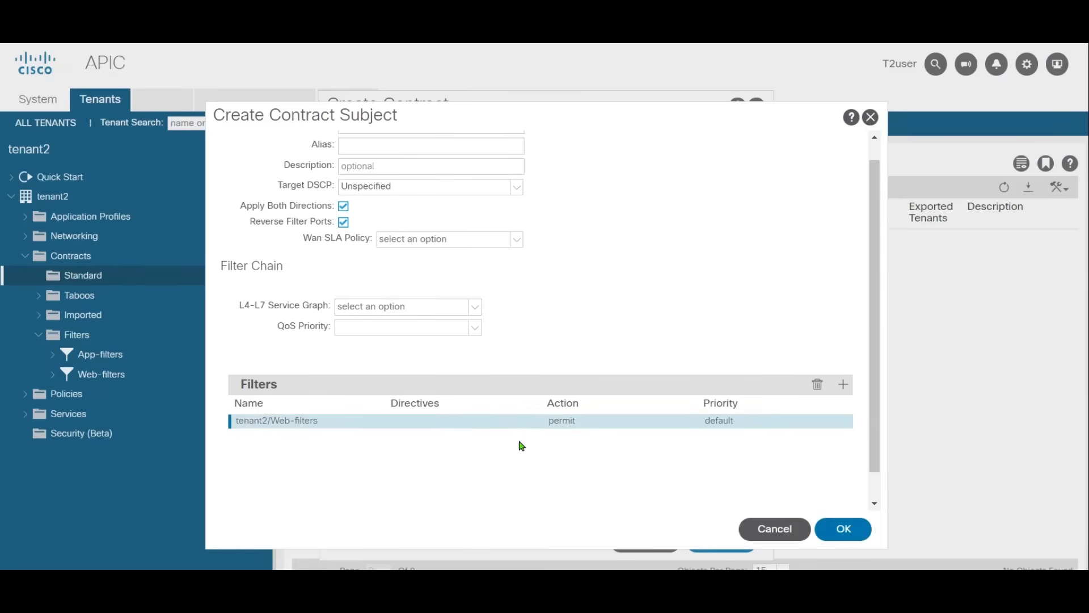
# Step: Add the common tenant's icmp filter to web-subjects, then save the subject and submit the Web-C contract
pyautogui.click(833, 391)
pyautogui.click(347, 437)
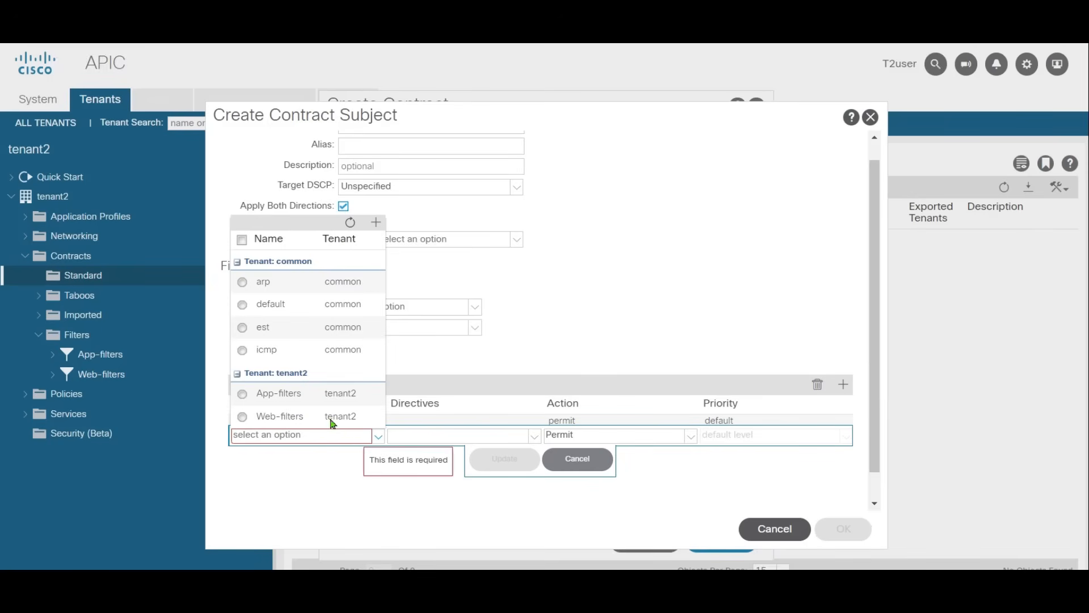
pyautogui.click(265, 356)
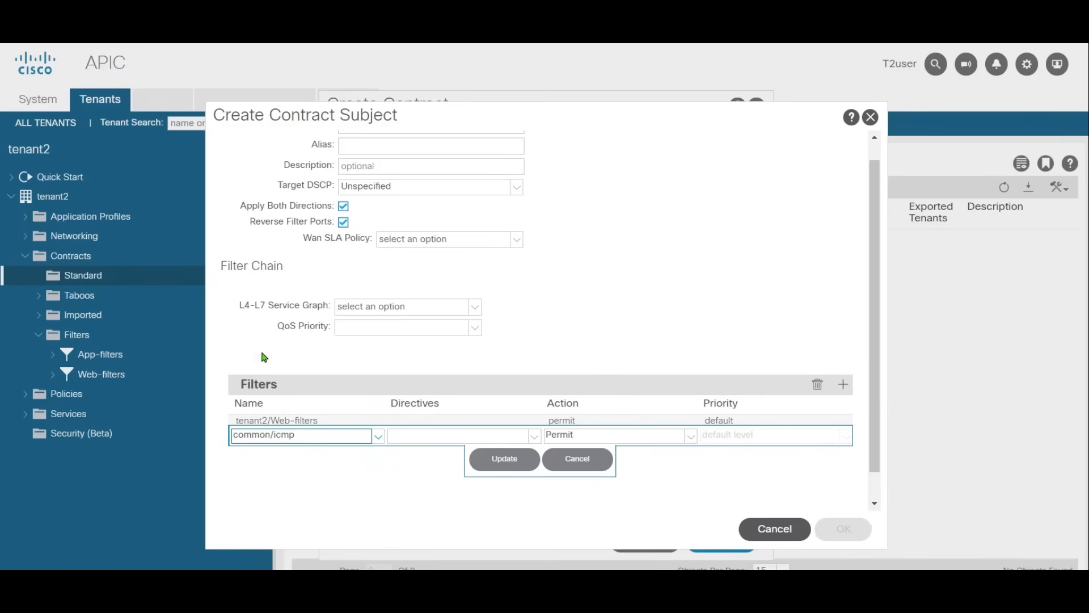
pyautogui.click(512, 465)
pyautogui.click(843, 528)
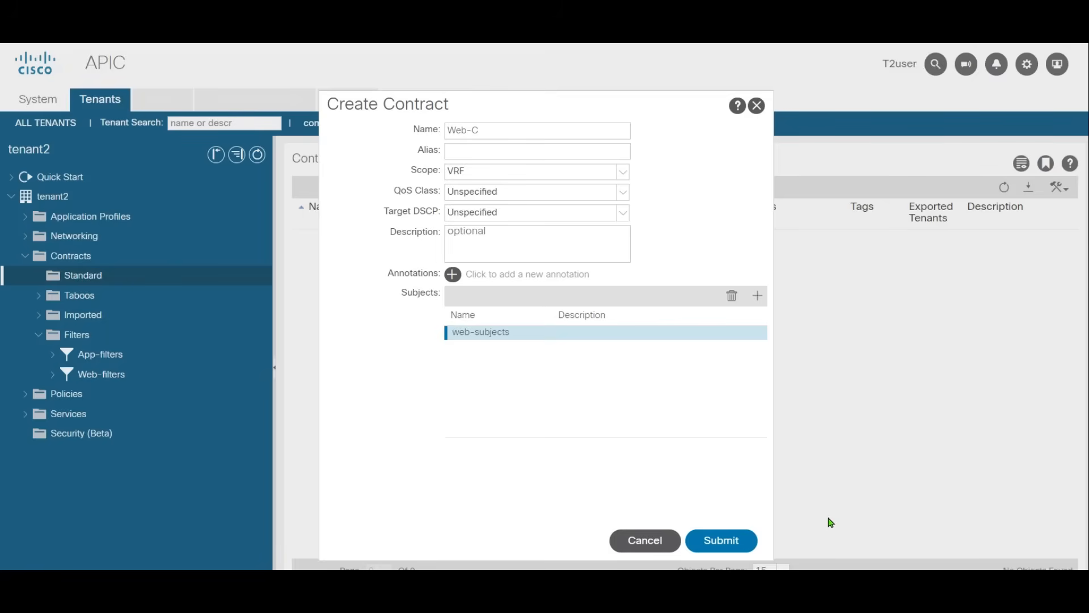
pyautogui.click(718, 542)
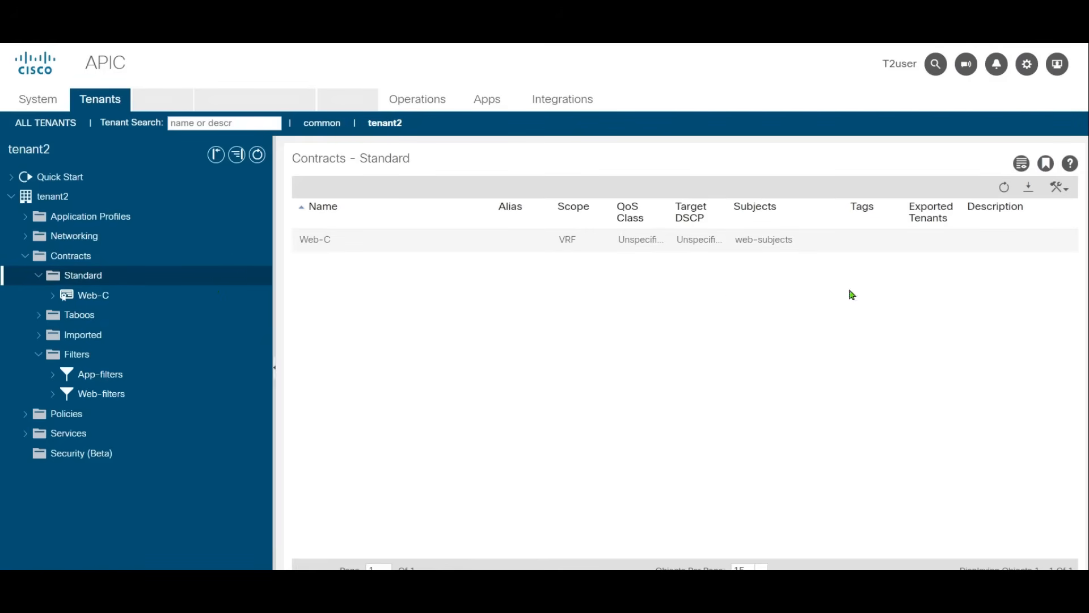
# Step: Start another standard contract named App-C and add a subject named App-subjects to it
pyautogui.rightClick(92, 277)
pyautogui.click(141, 281)
pyautogui.click(511, 136)
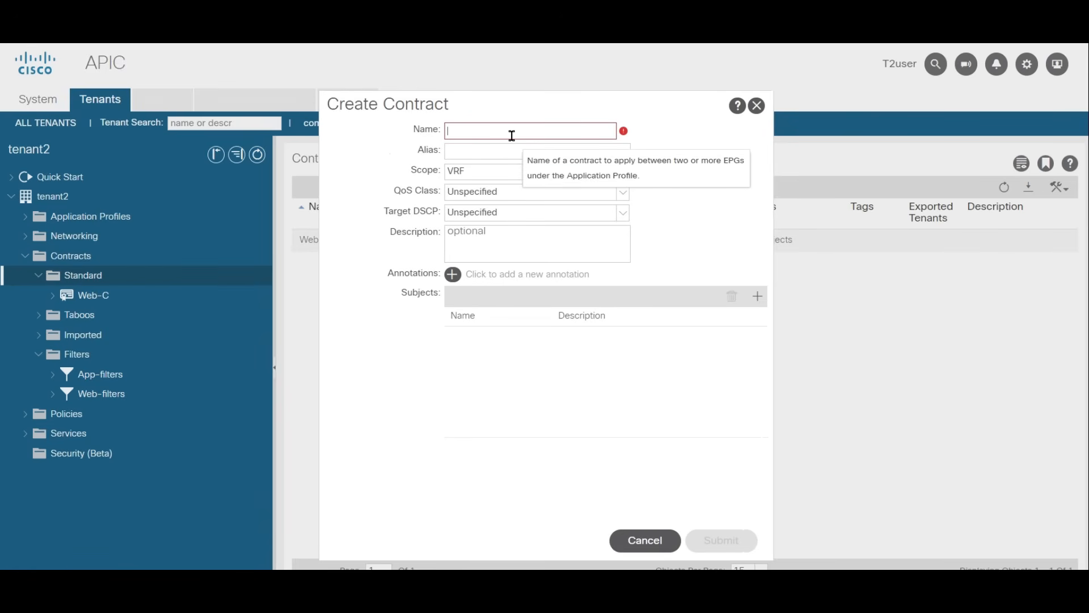
pyautogui.write('App-C')
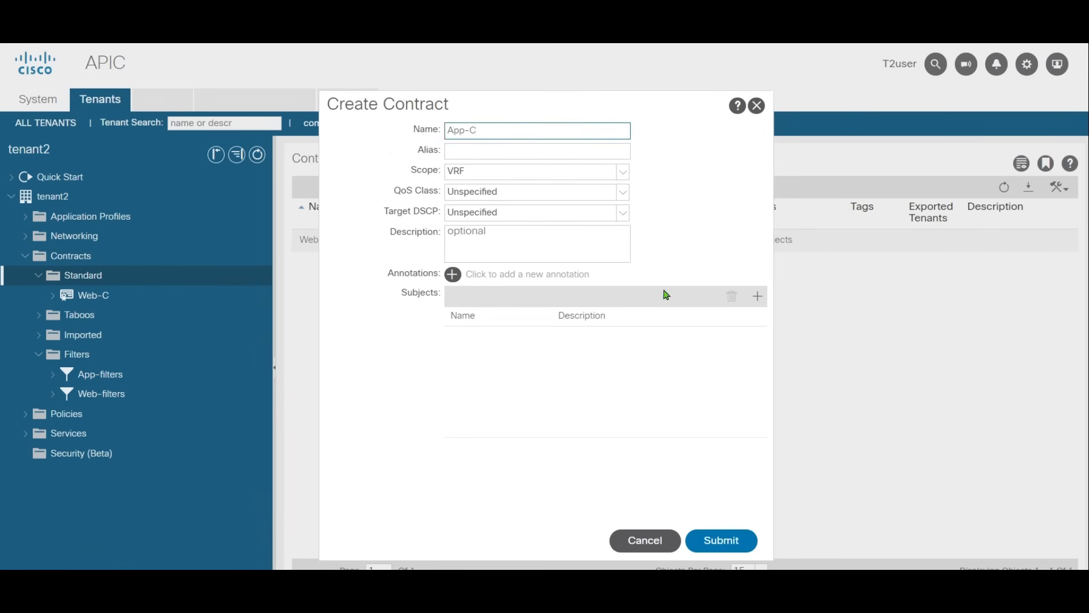
pyautogui.click(757, 296)
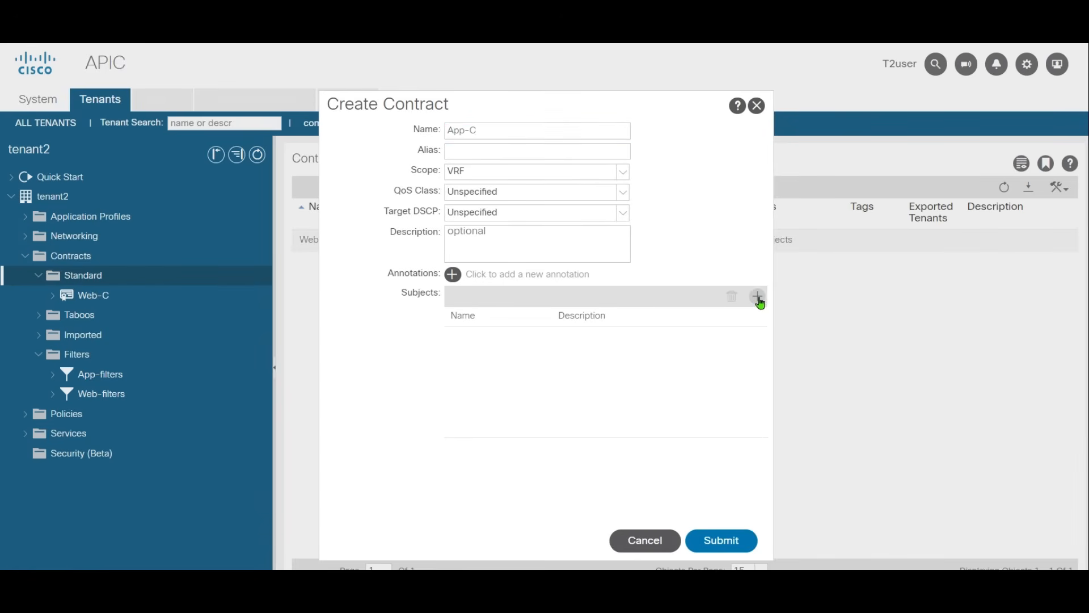
pyautogui.write('App-subjects')
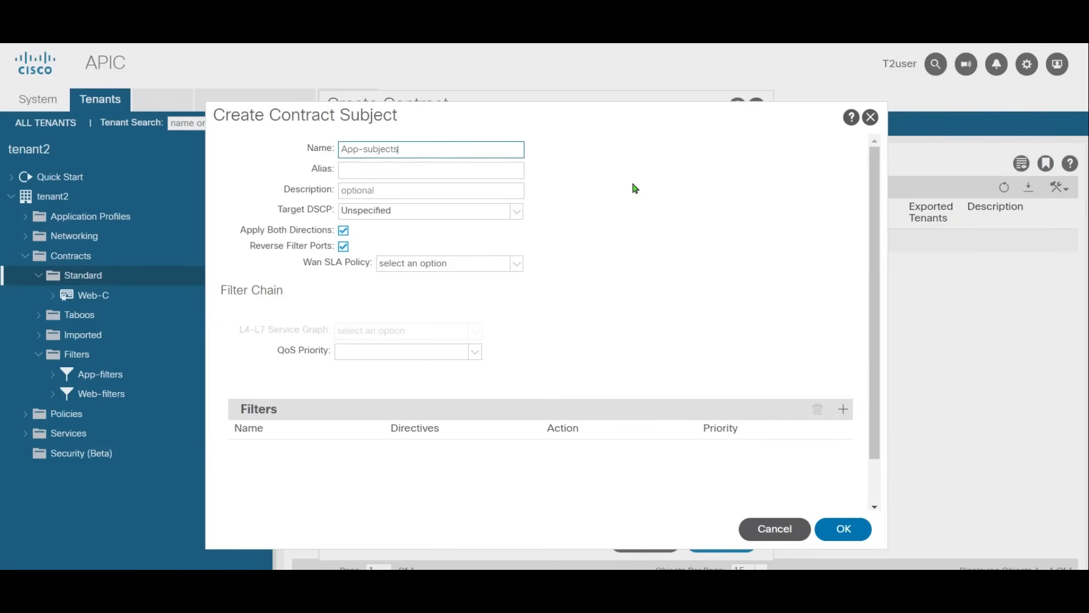
# Step: Add tenant2's App-filters filter to the App-subjects filter chain with the Permit action
pyautogui.click(844, 409)
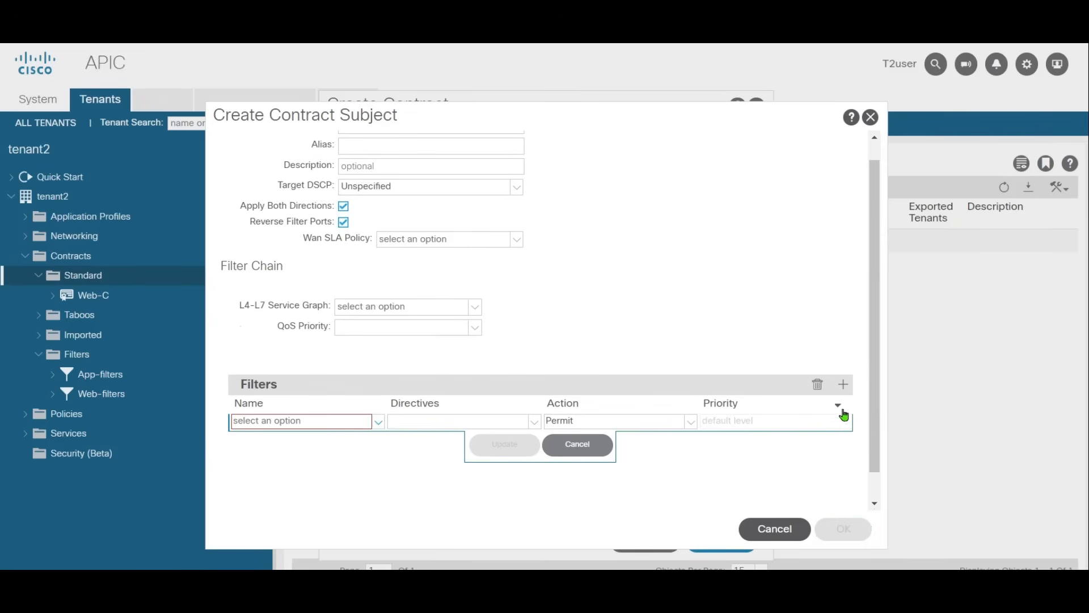
pyautogui.click(377, 427)
pyautogui.click(253, 380)
pyautogui.click(504, 444)
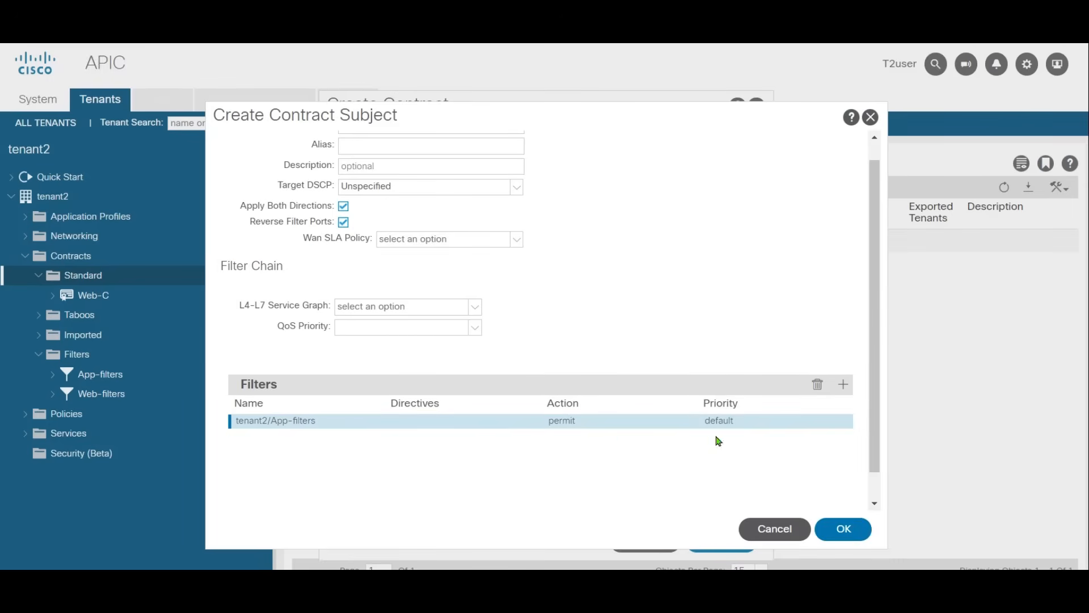
# Step: Add the common tenant's icmp filter to App-subjects, then save the subject and submit the App-C contract
pyautogui.click(843, 385)
pyautogui.click(357, 437)
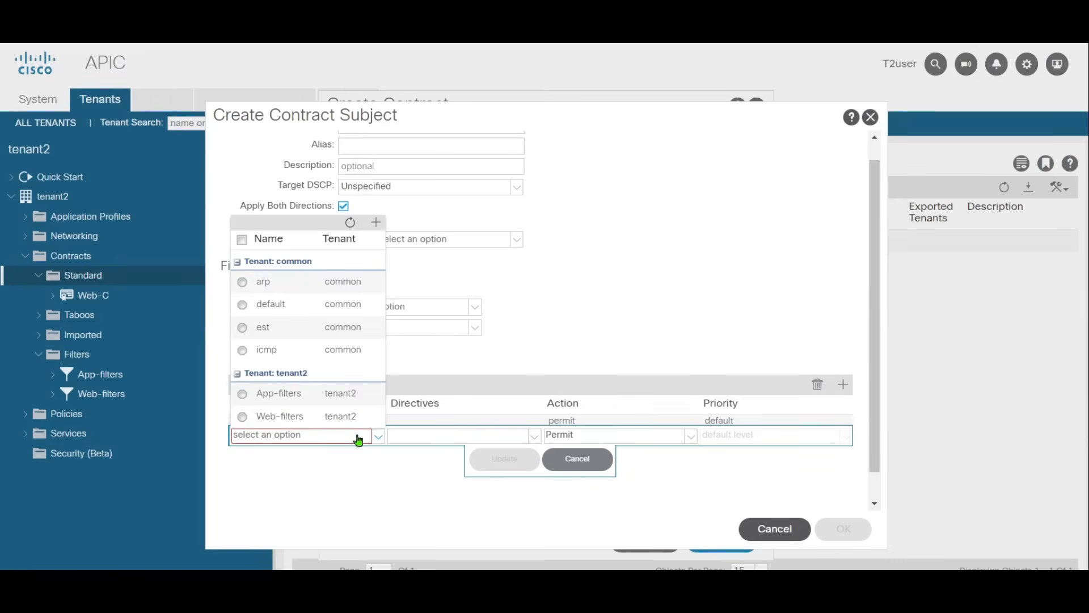
pyautogui.click(264, 355)
pyautogui.click(504, 459)
pyautogui.click(840, 529)
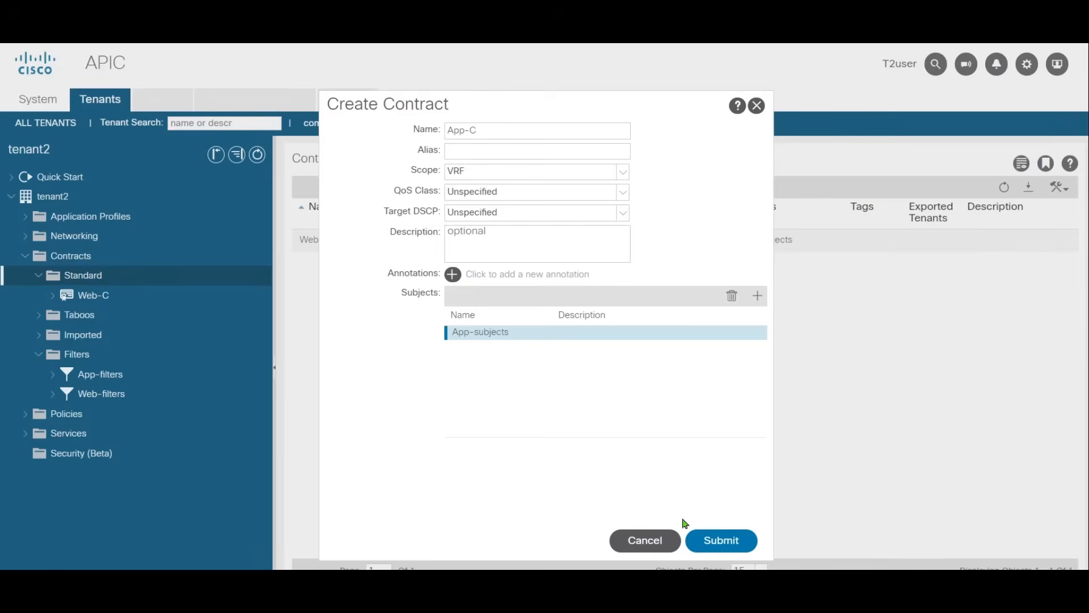
pyautogui.click(724, 545)
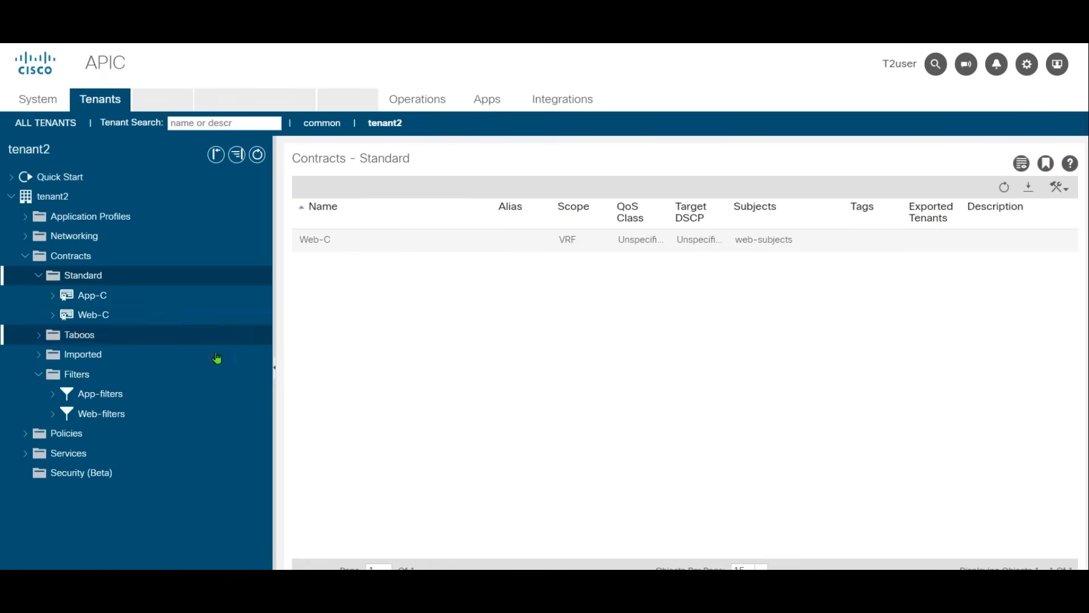
# Step: Expand the App-C and Web-C contracts and review the filters assigned to App-subjects
pyautogui.click(53, 295)
pyautogui.click(56, 334)
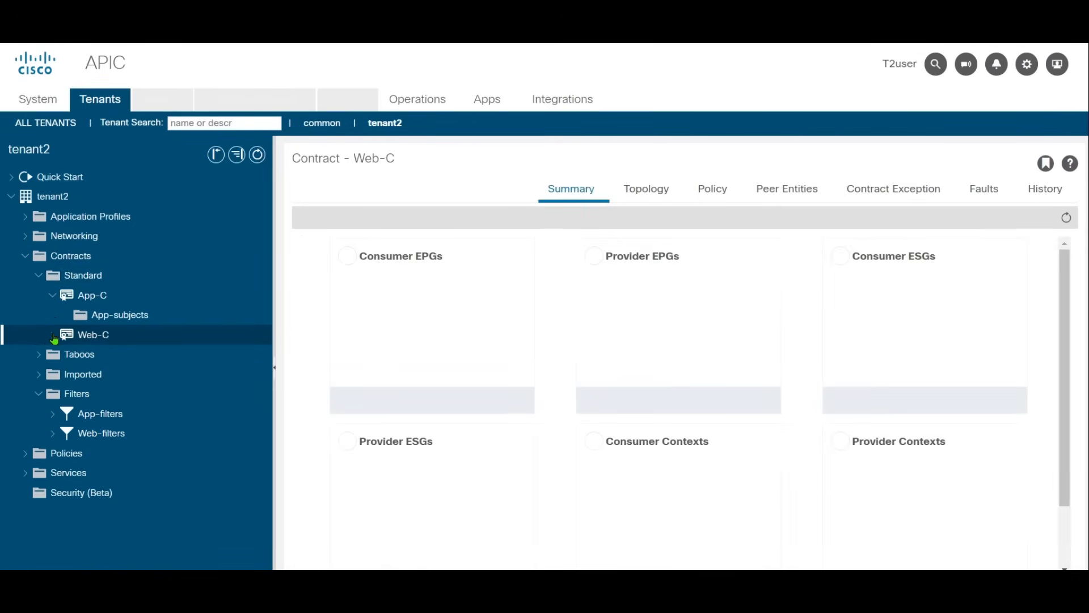
pyautogui.click(52, 334)
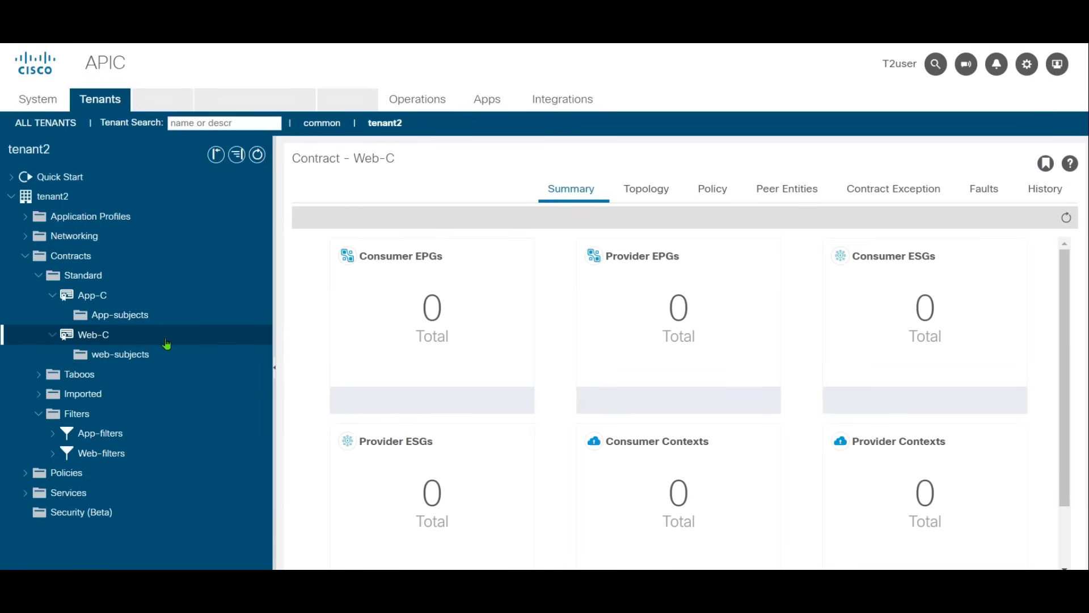
pyautogui.click(165, 315)
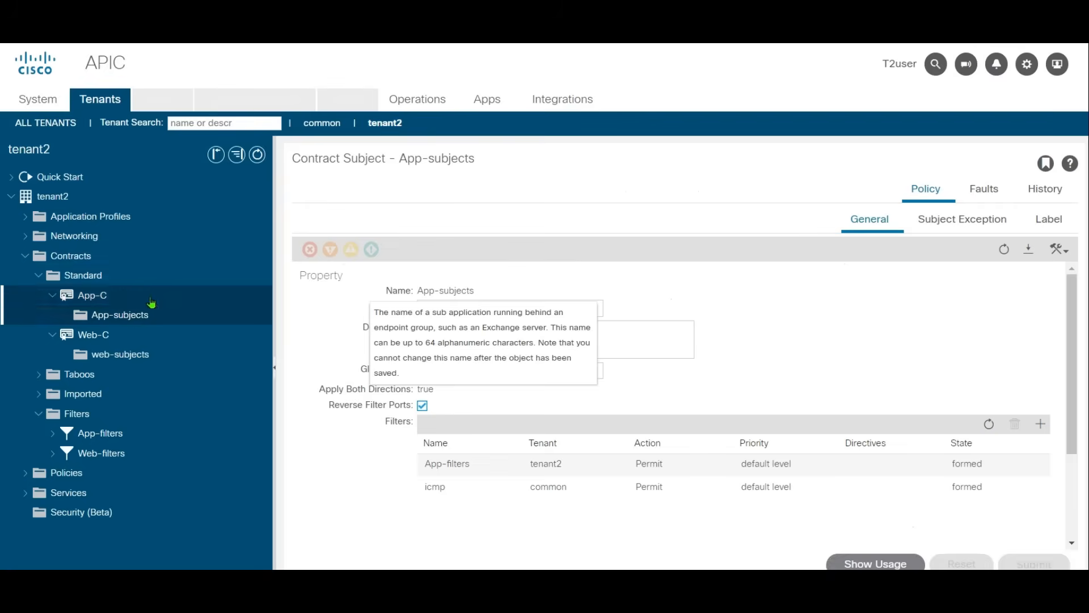
# Step: Start a third standard contract named any2any and add a subject named any2any to it
pyautogui.click(83, 275)
pyautogui.rightClick(85, 276)
pyautogui.click(163, 284)
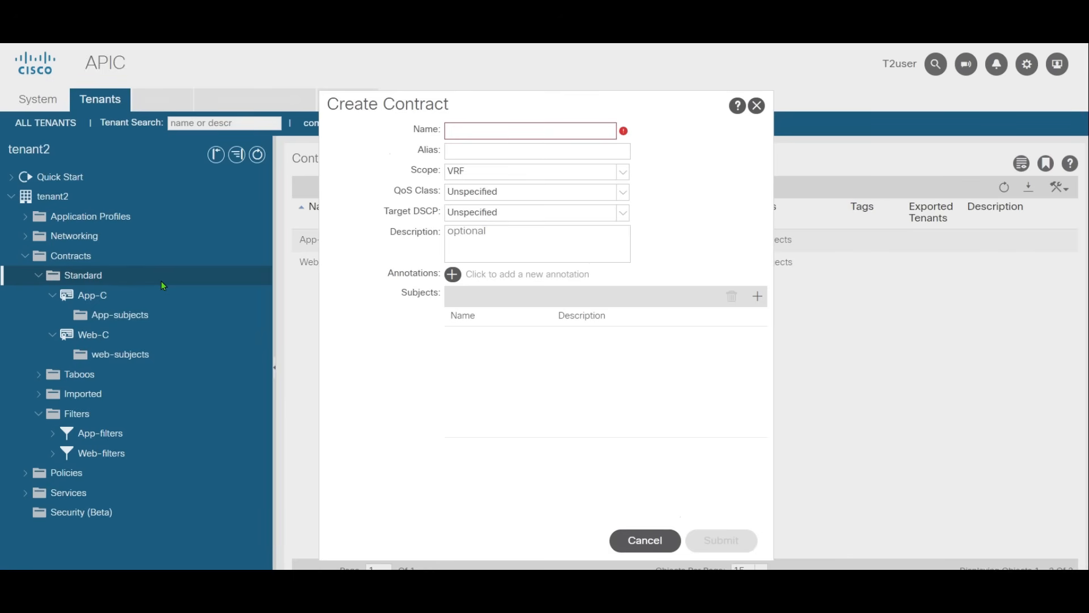
pyautogui.click(561, 138)
pyautogui.write('any2any')
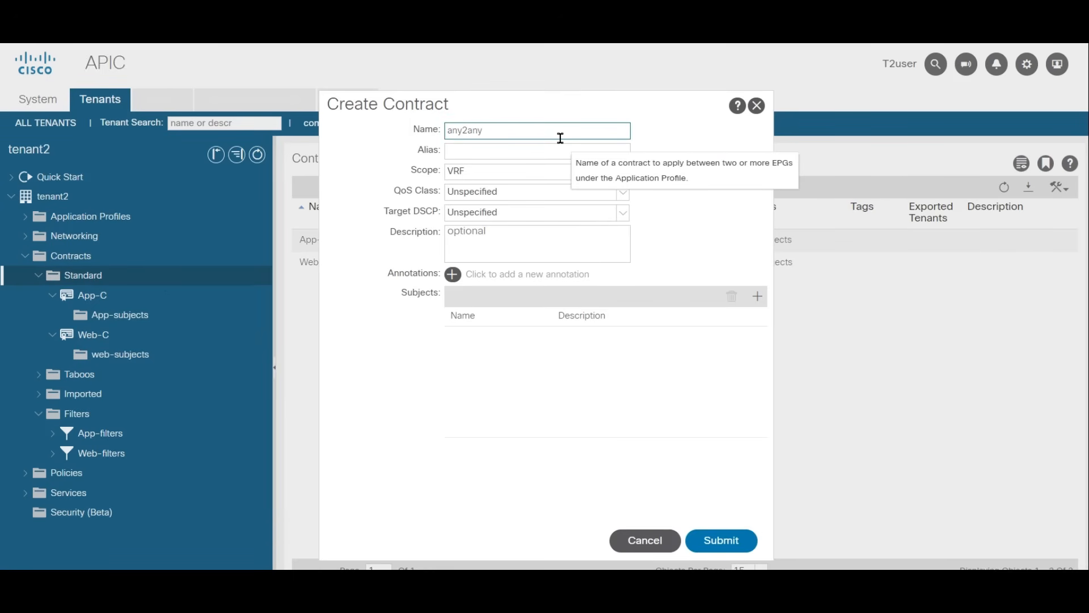
pyautogui.click(757, 296)
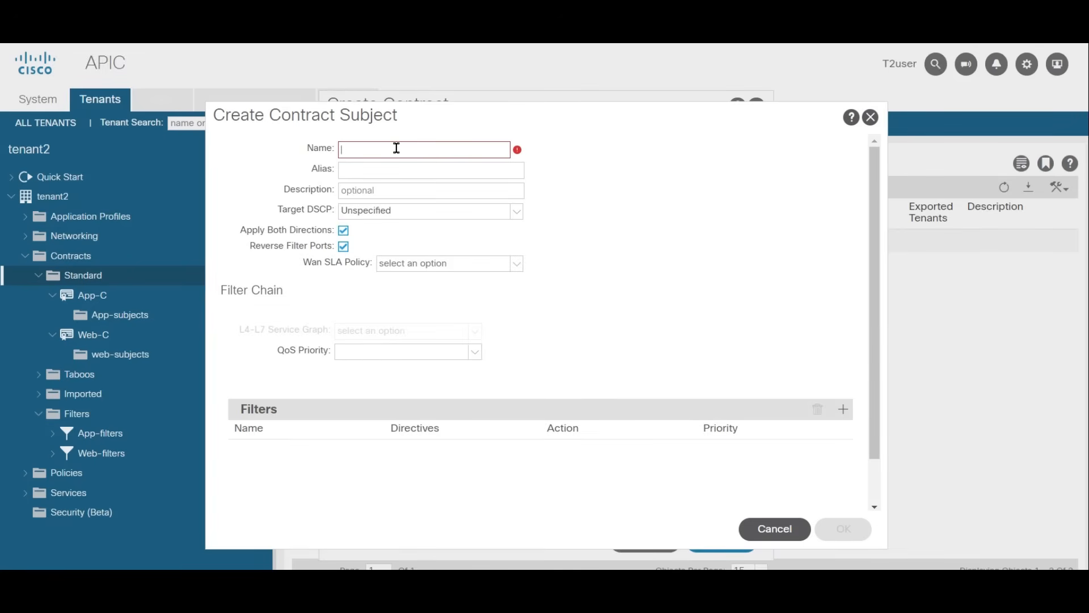
pyautogui.write('any2any')
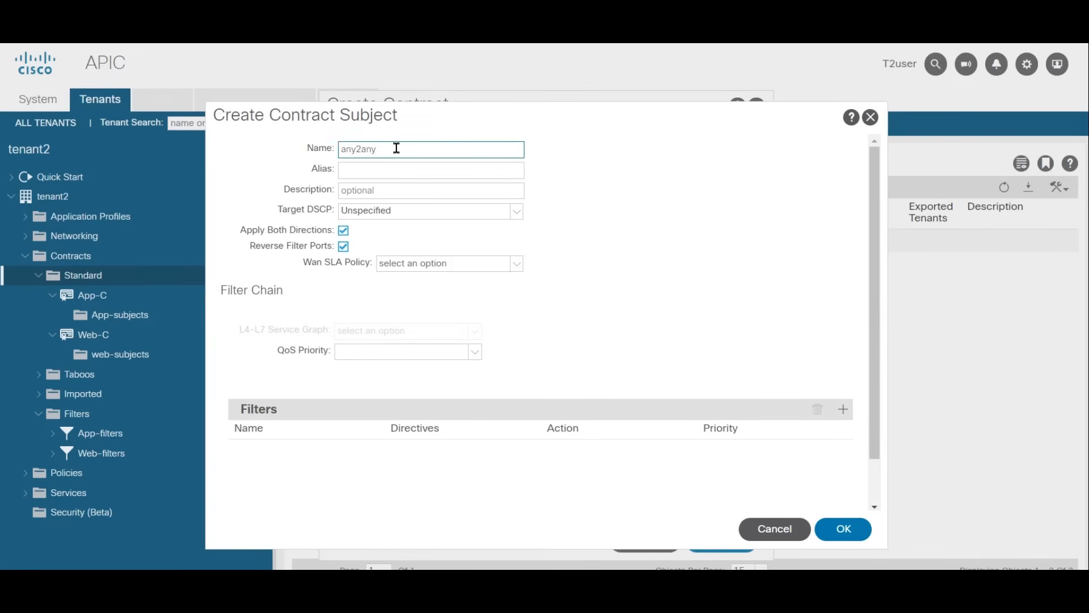
# Step: Add the common tenant's default filter to the any2any subject with the Permit action, then save it and submit the contract
pyautogui.click(843, 409)
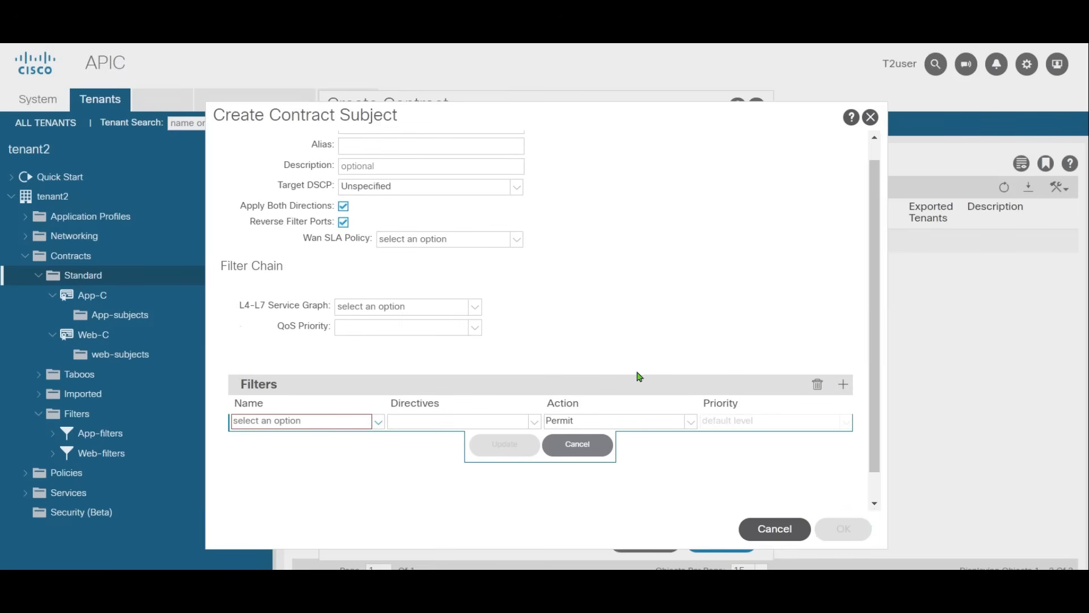
pyautogui.click(376, 422)
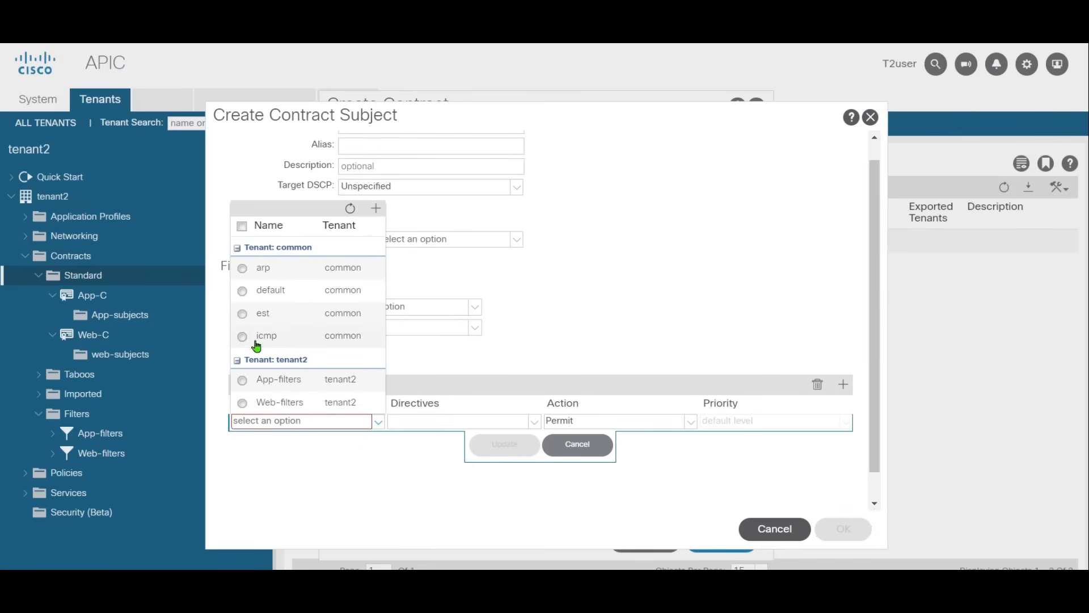
pyautogui.click(272, 291)
pyautogui.click(499, 448)
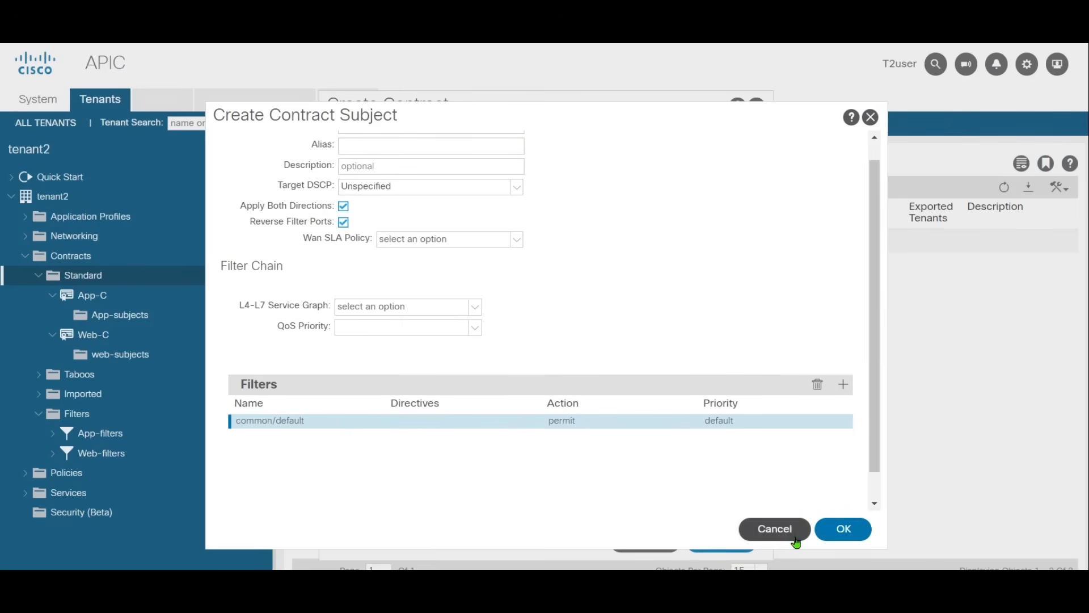
pyautogui.press('Return')
pyautogui.click(722, 541)
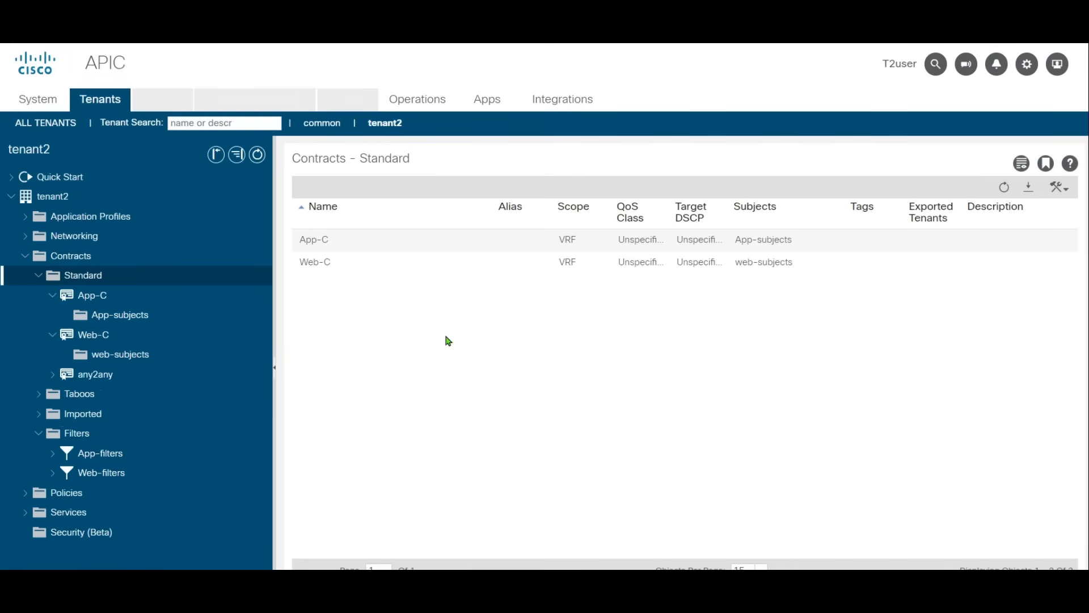
# Step: Expand the any2any standard contract to check its subject, and delete the contract from tenant2
pyautogui.click(55, 376)
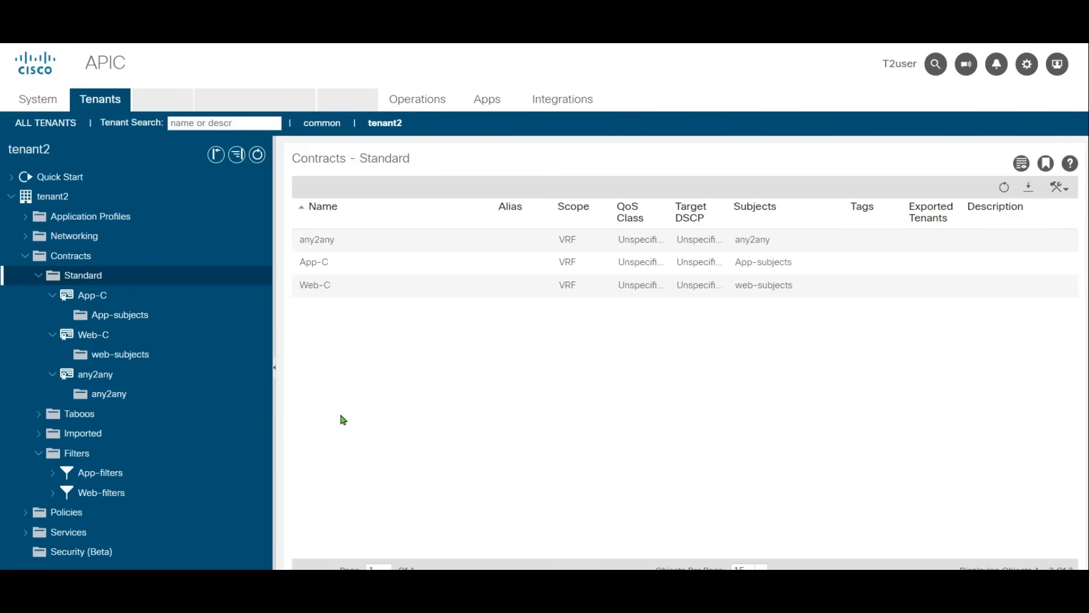
pyautogui.rightClick(88, 374)
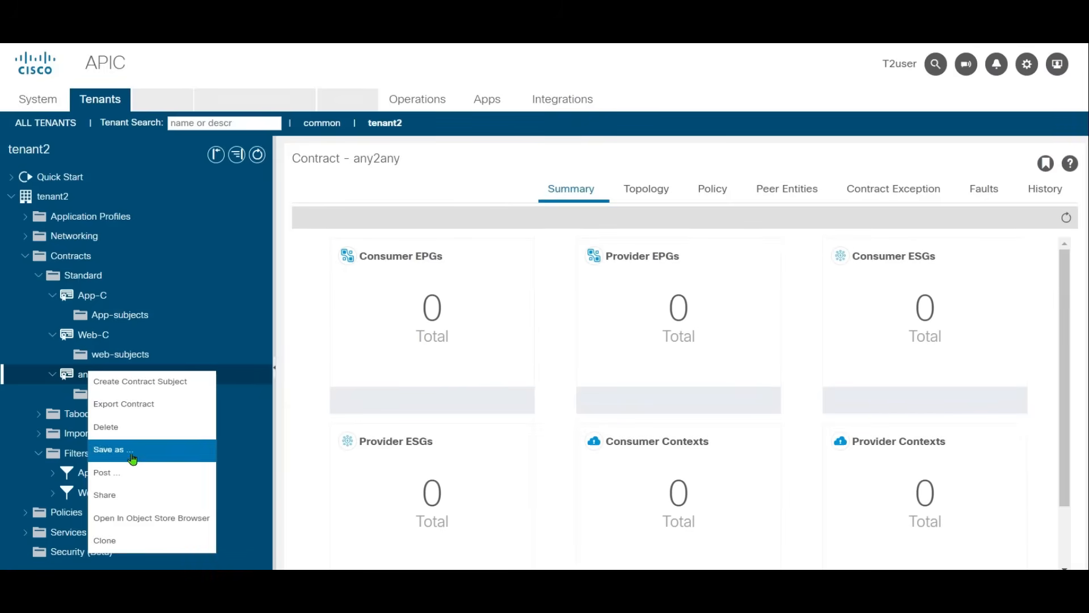
pyautogui.click(157, 425)
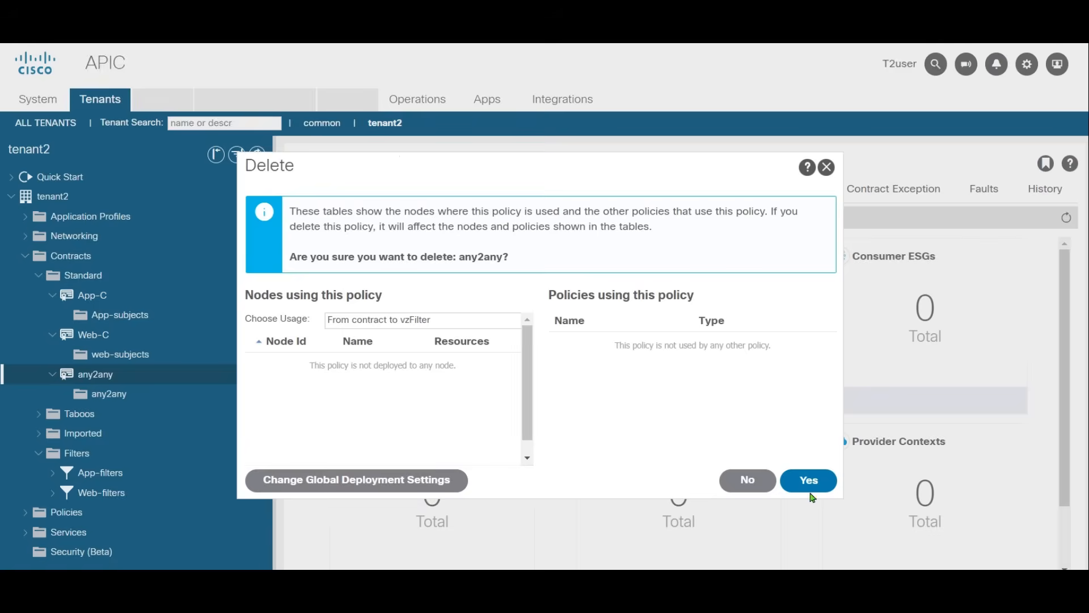
pyautogui.click(826, 487)
# Step: Start a standard contract named DB-C in tenant2 and add a subject named any2any to it
pyautogui.rightClick(80, 275)
pyautogui.click(138, 287)
pyautogui.write('DB-C')
pyautogui.click(757, 296)
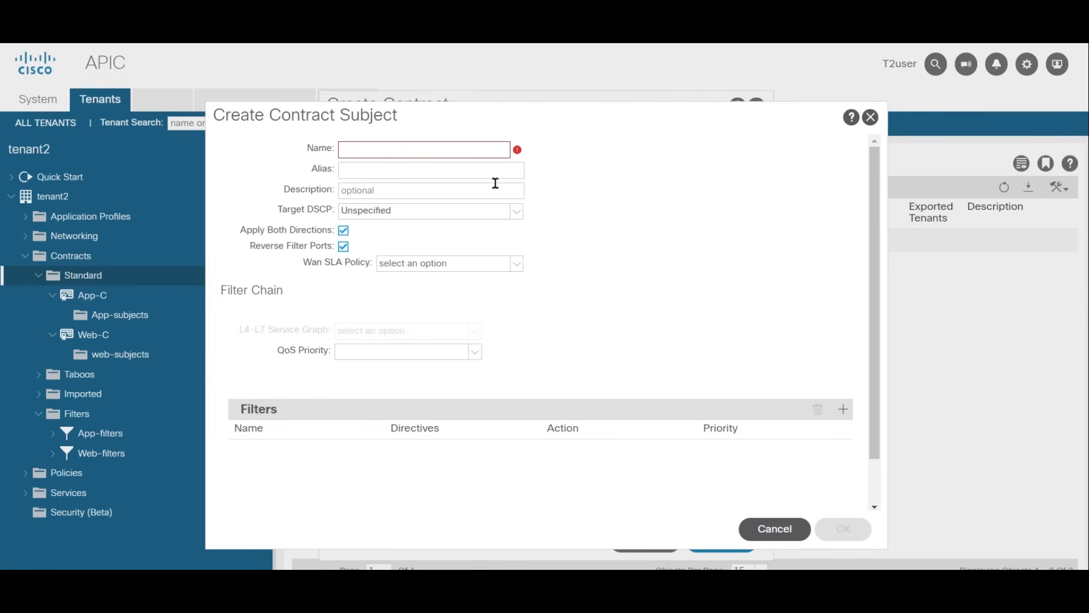
pyautogui.write('any2any')
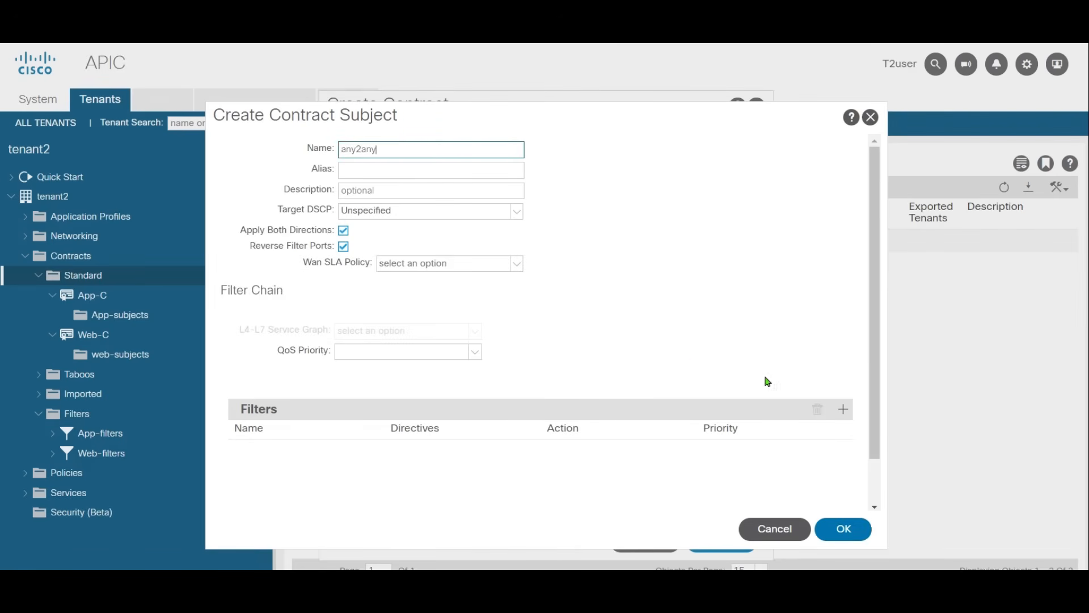
# Step: Add the common tenant's default filter with the Permit action to the any2any subject, submit the DB-C contract and expand it
pyautogui.click(844, 409)
pyautogui.click(376, 420)
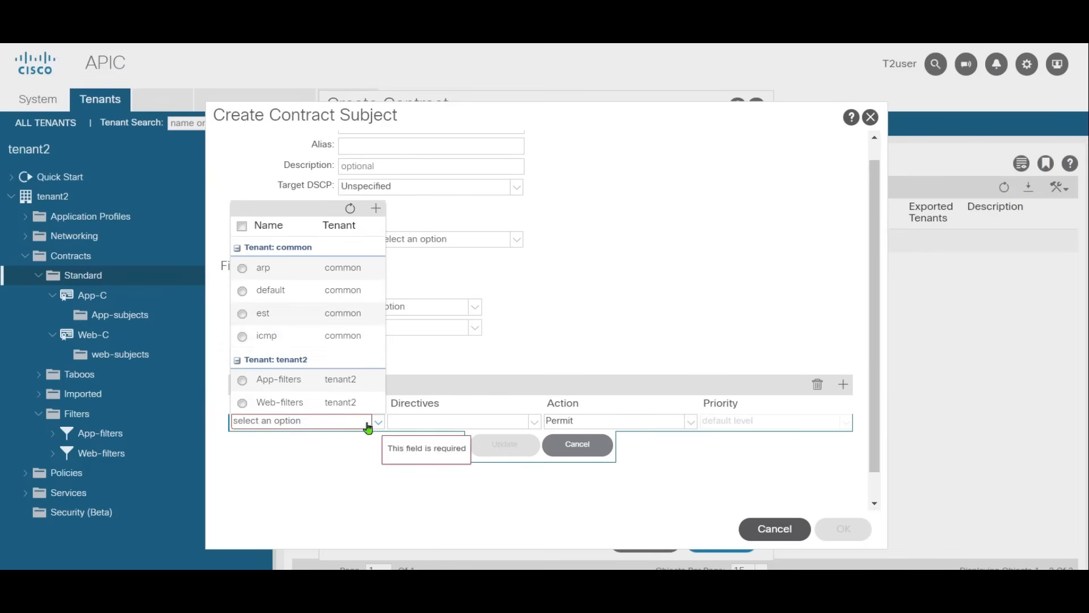
pyautogui.click(266, 299)
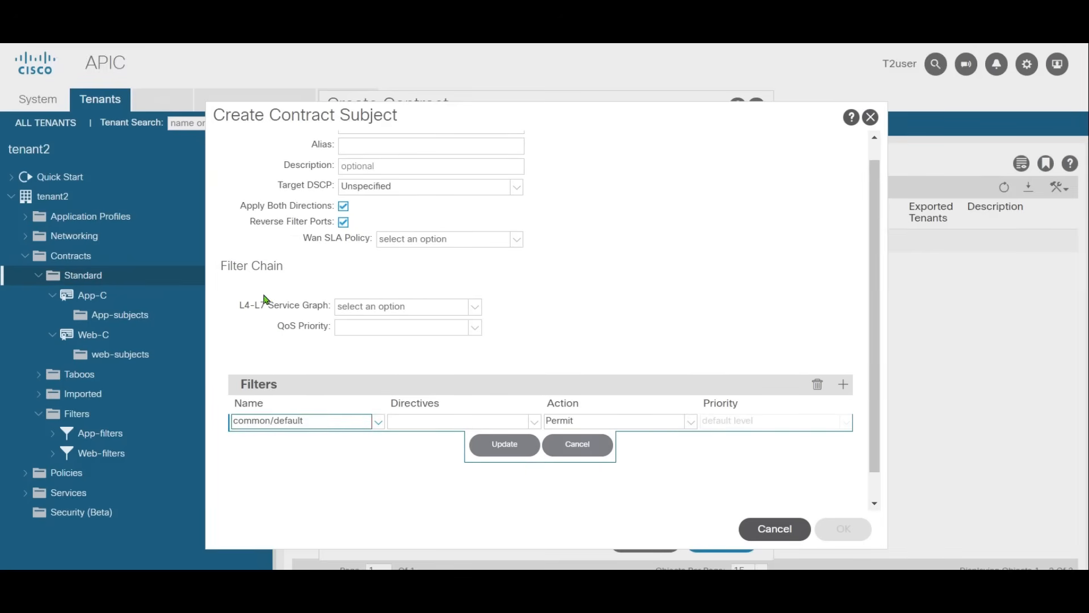
pyautogui.click(507, 444)
pyautogui.click(844, 528)
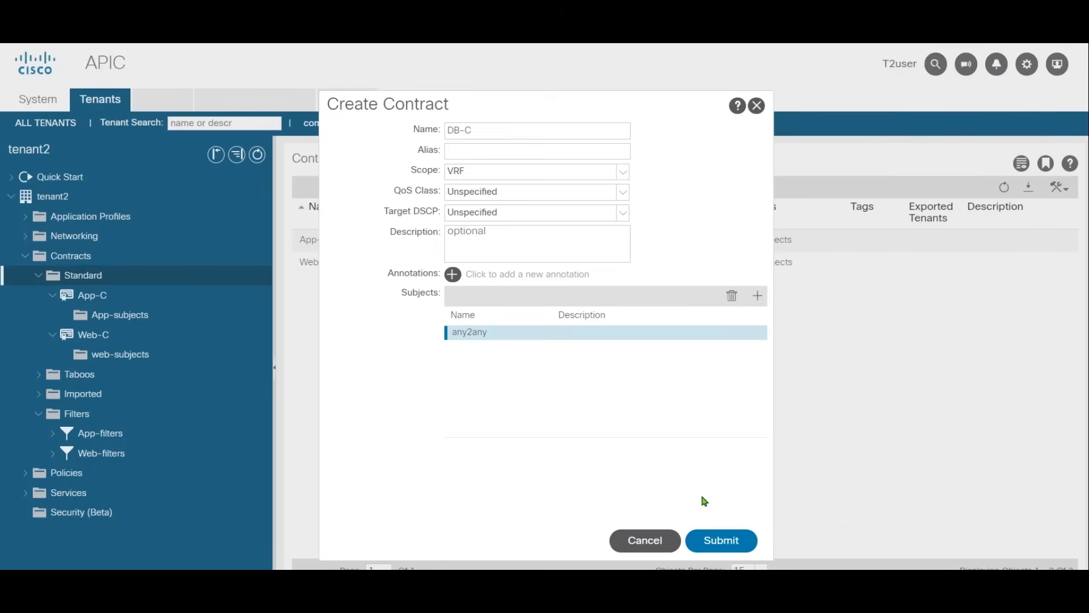
pyautogui.click(721, 540)
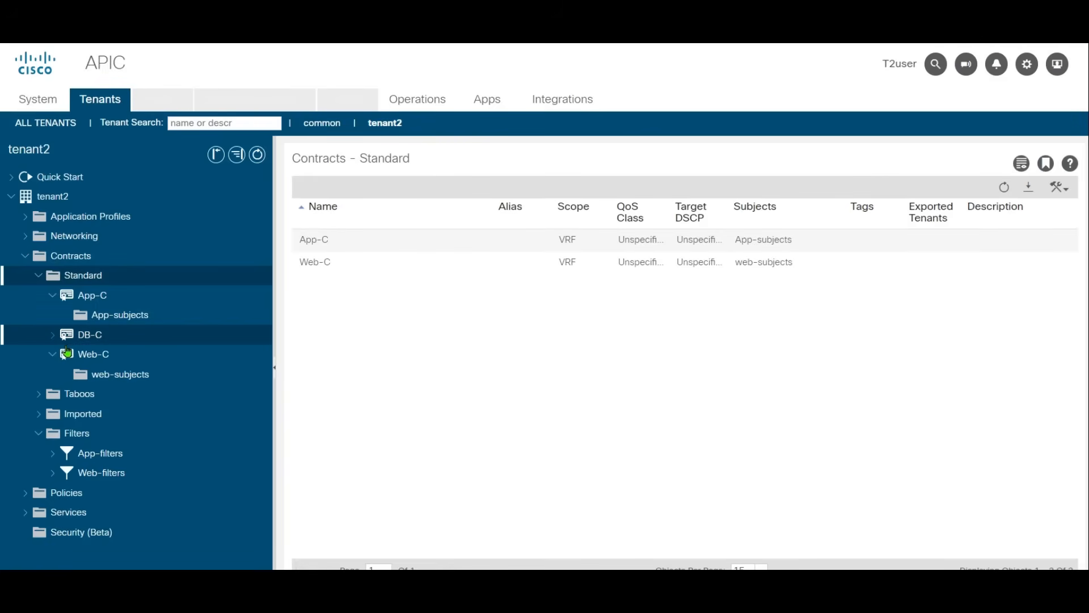
pyautogui.click(54, 336)
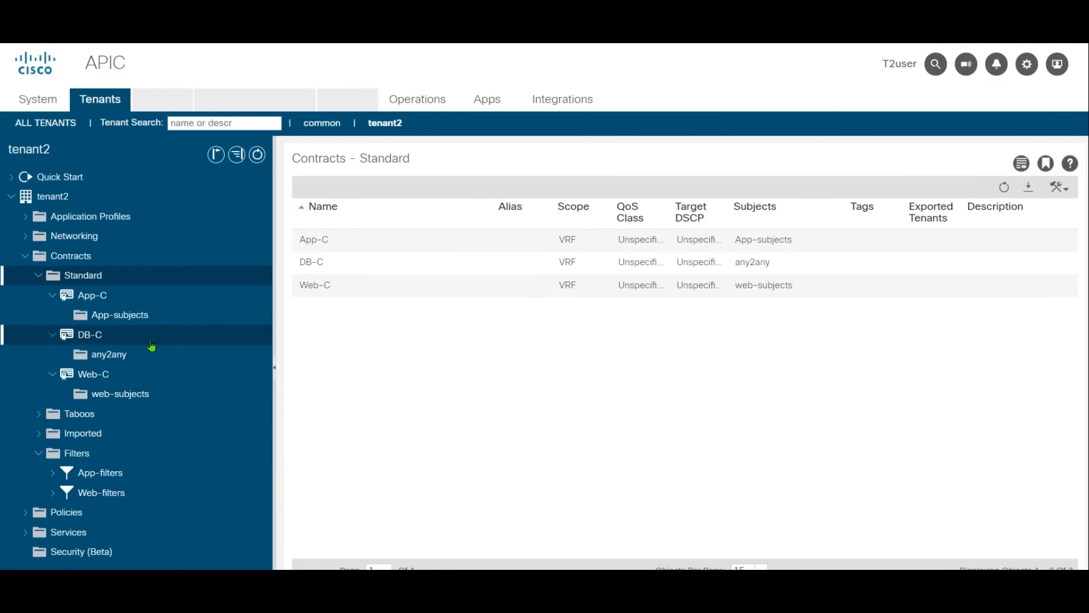
# Step: Start an application profile named POC in tenant2 and add an EPG named WEB using the Web bridge domain
pyautogui.click(76, 223)
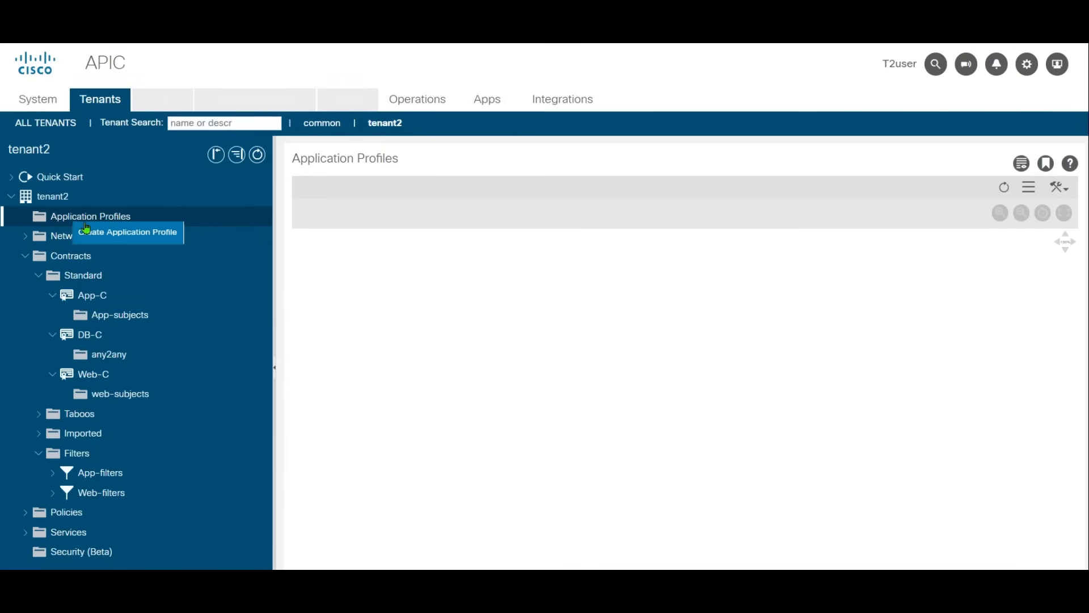
pyautogui.click(105, 231)
pyautogui.write('P')
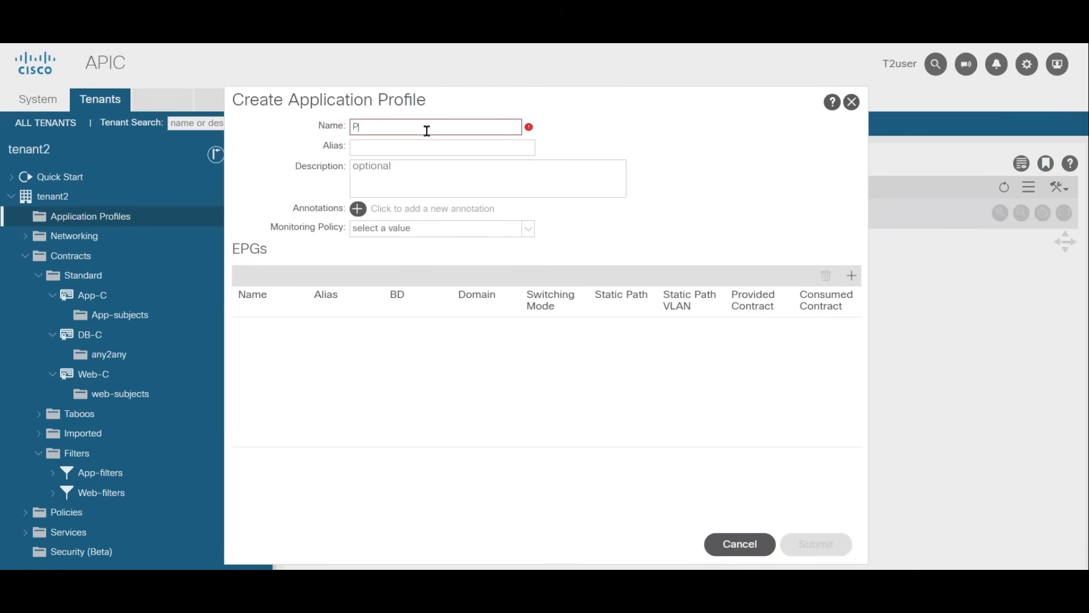
pyautogui.write('OC')
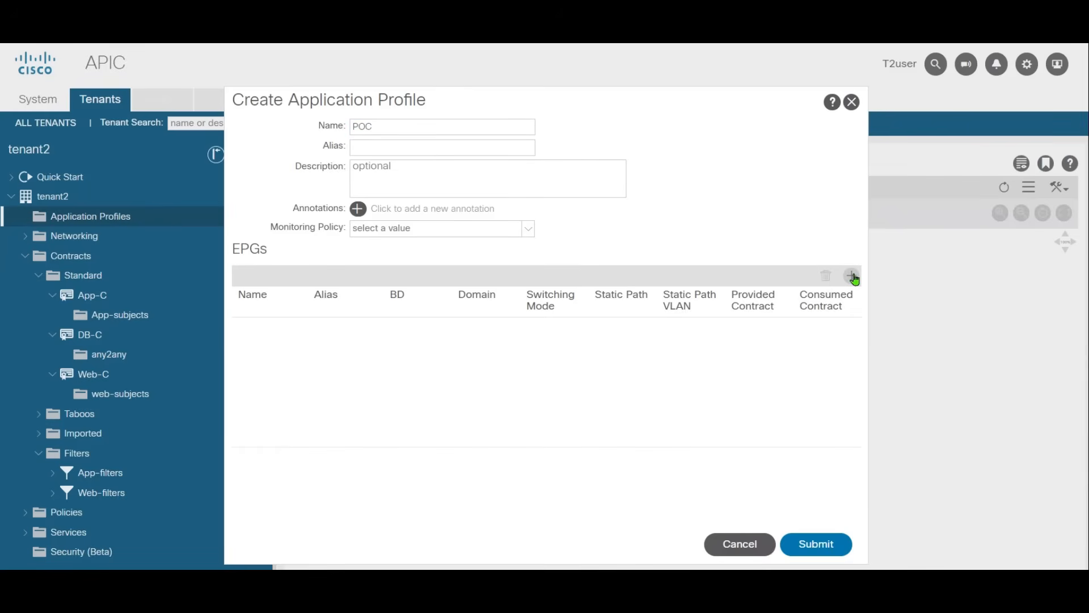
pyautogui.click(853, 276)
pyautogui.click(272, 333)
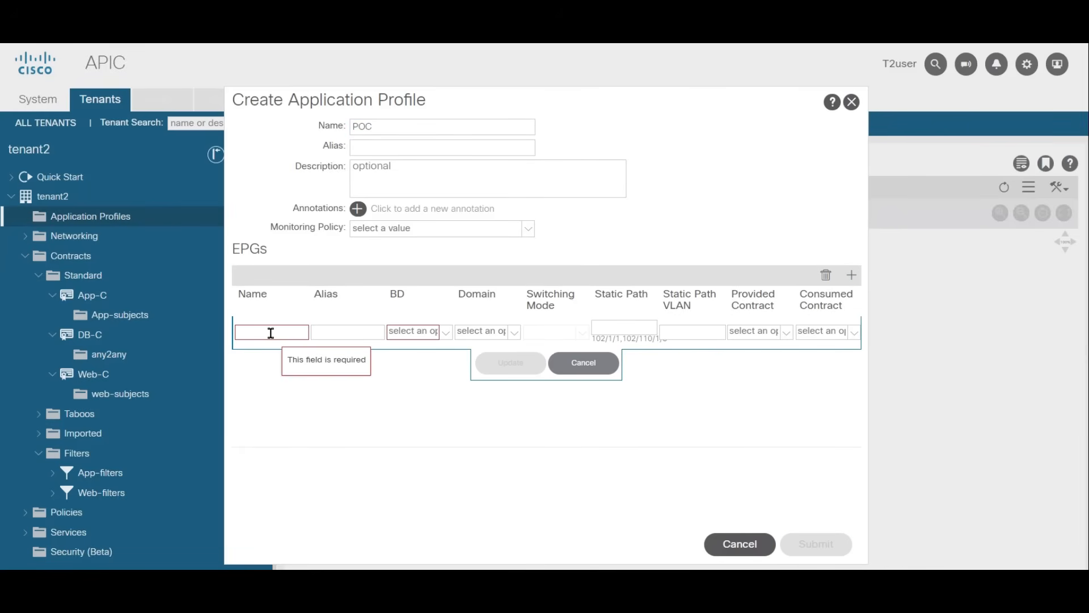
pyautogui.write('WEB')
pyautogui.click(413, 331)
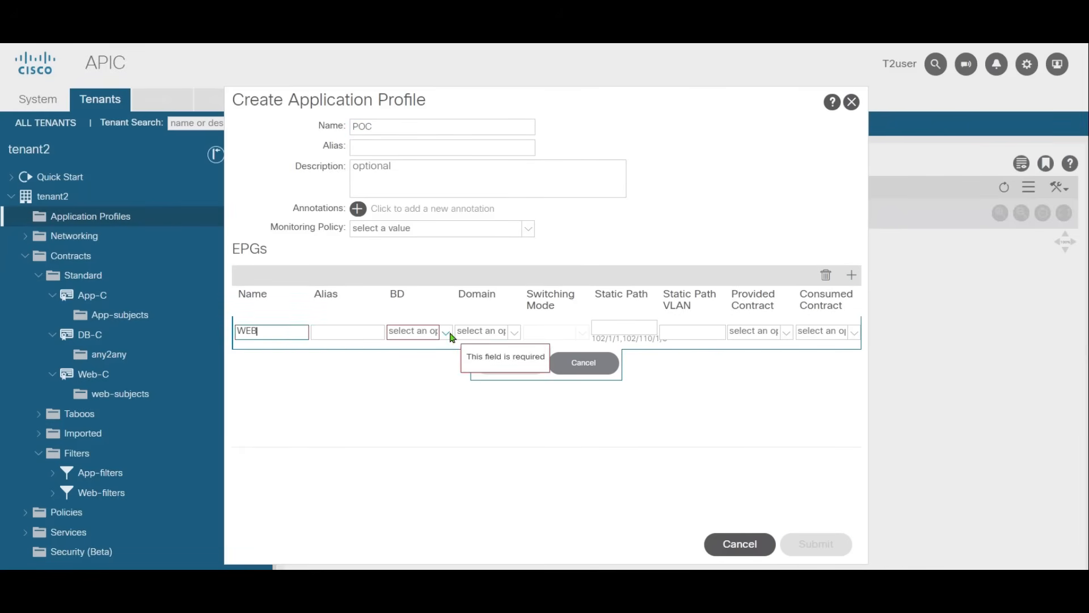
pyautogui.click(422, 386)
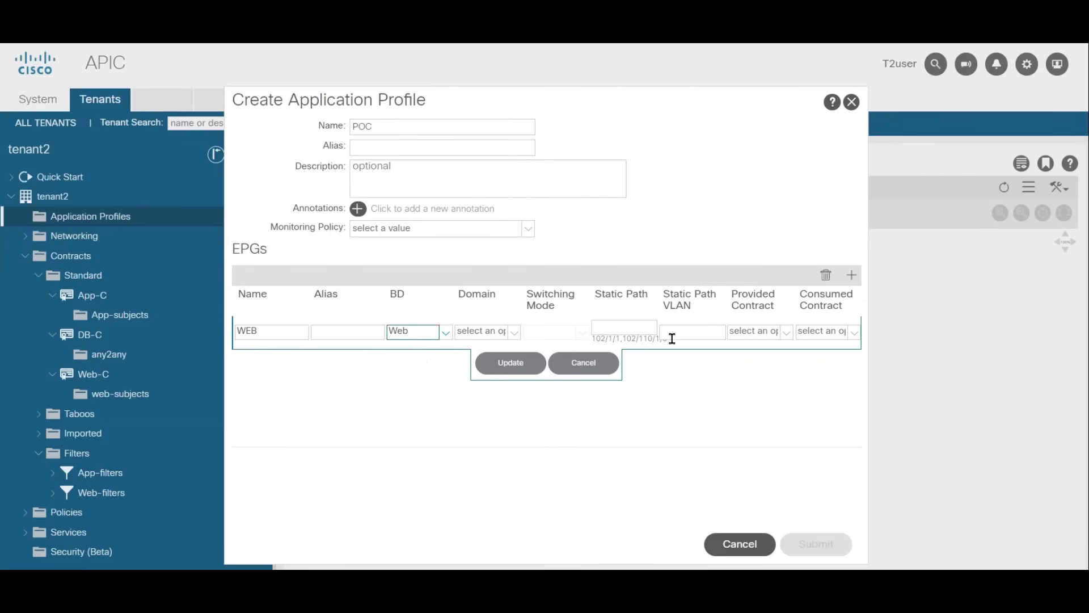
# Step: Set Web-C as the WEB EPG's provided contract and App-C as its consumed contract, then submit the POC profile
pyautogui.click(787, 334)
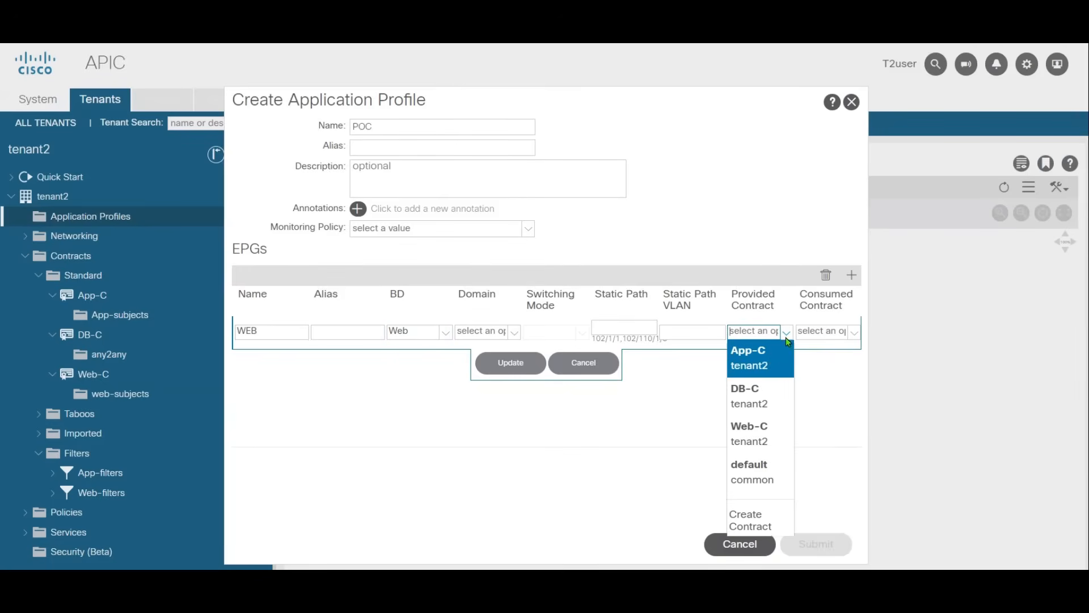
pyautogui.click(763, 441)
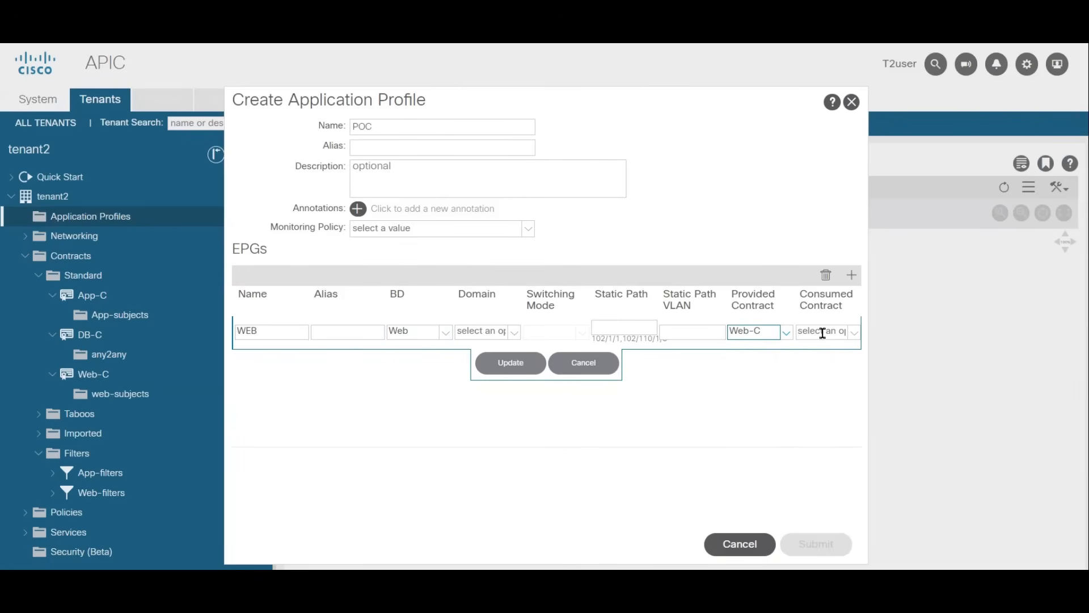
pyautogui.click(854, 335)
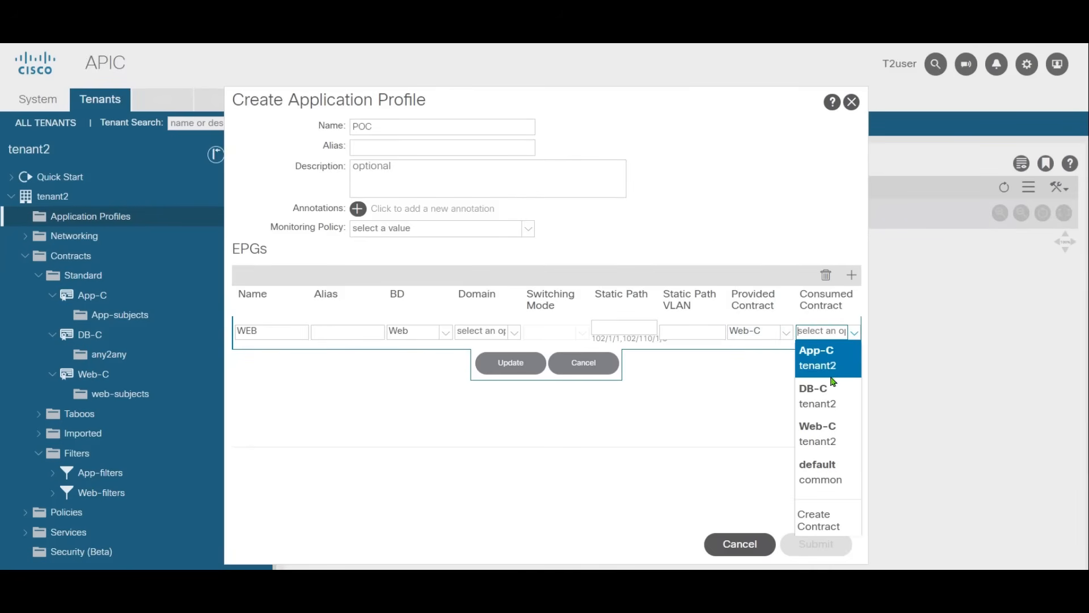
pyautogui.click(820, 364)
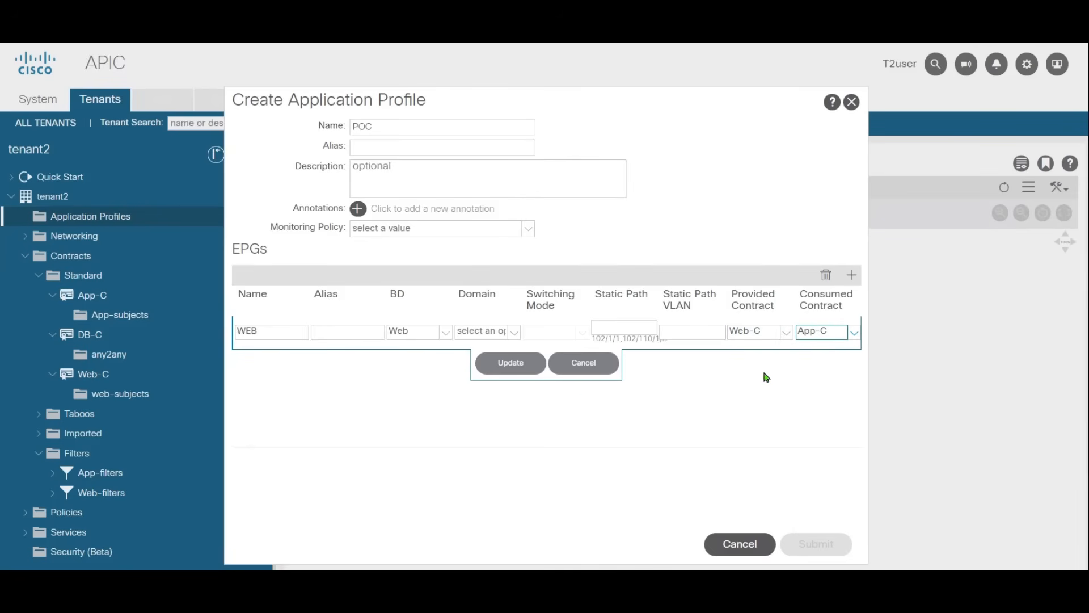
pyautogui.click(502, 368)
pyautogui.click(837, 554)
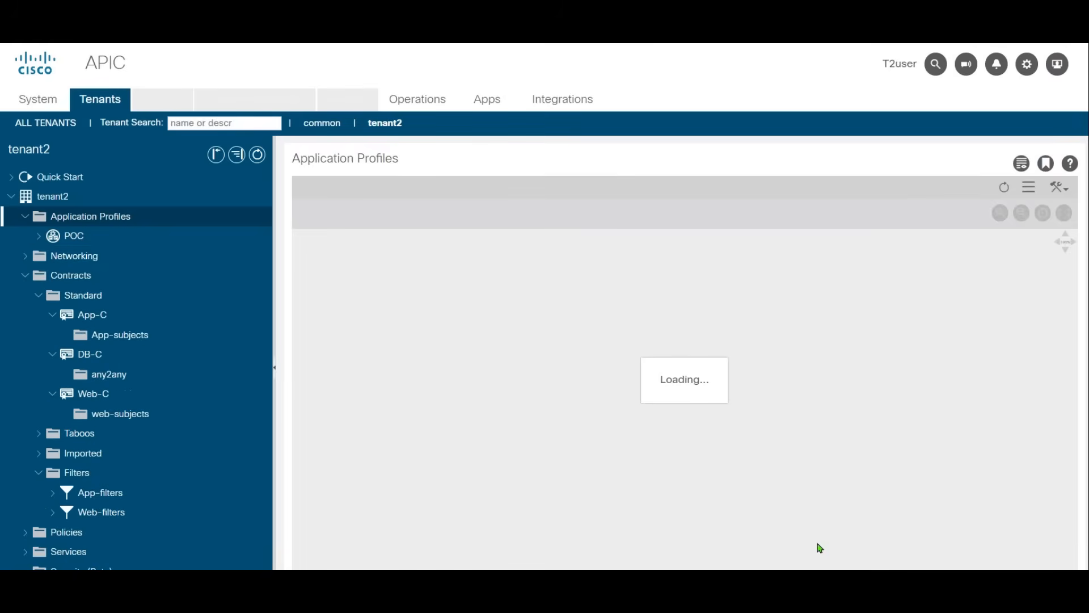
# Step: Review tenant2's network diagram and its list of contracts
pyautogui.click(97, 257)
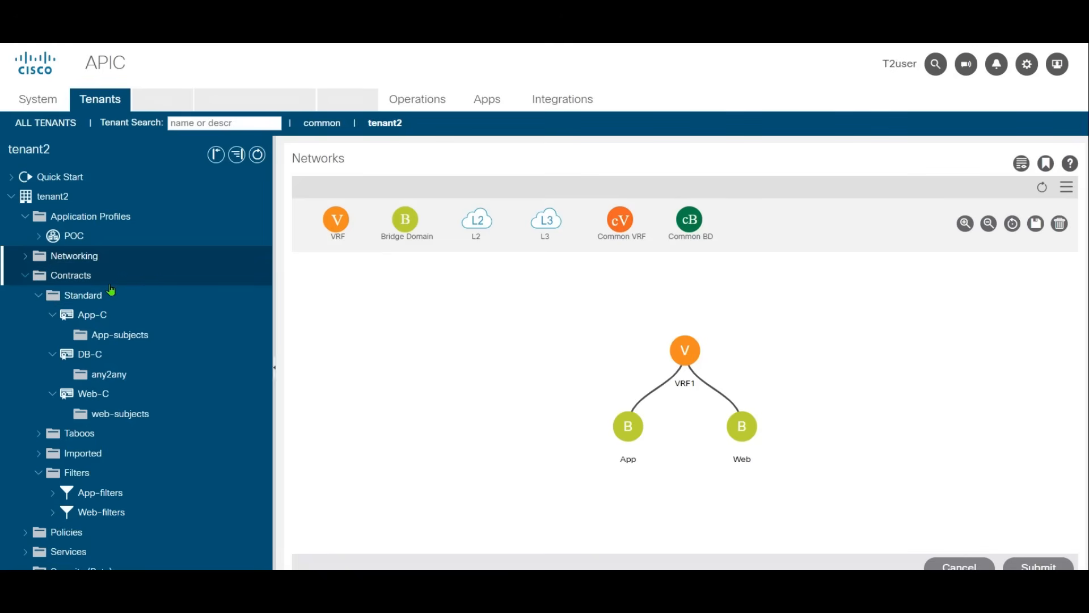
pyautogui.click(92, 278)
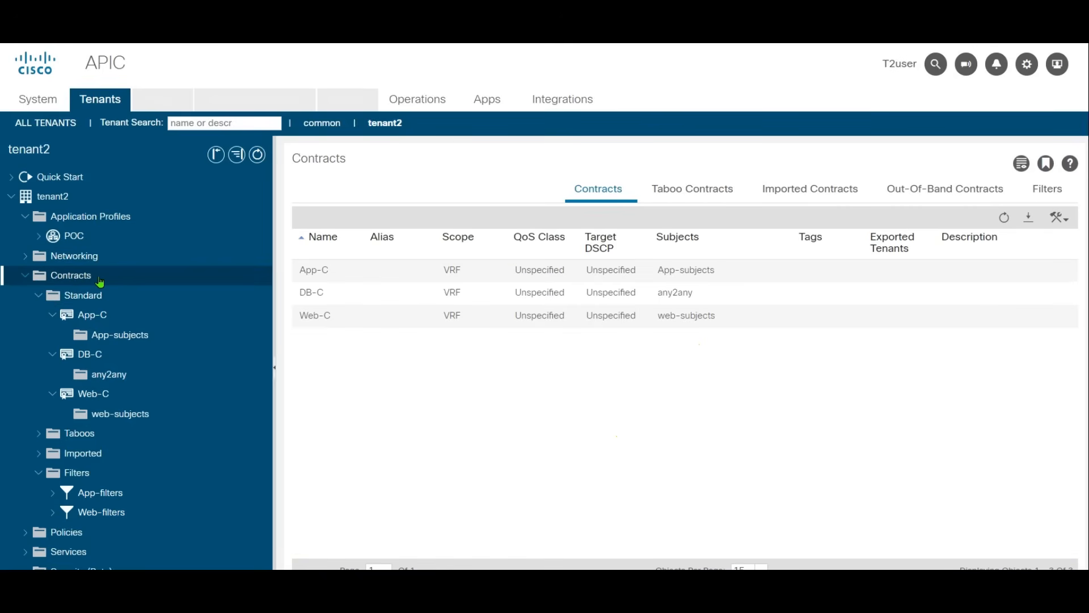
pyautogui.click(113, 258)
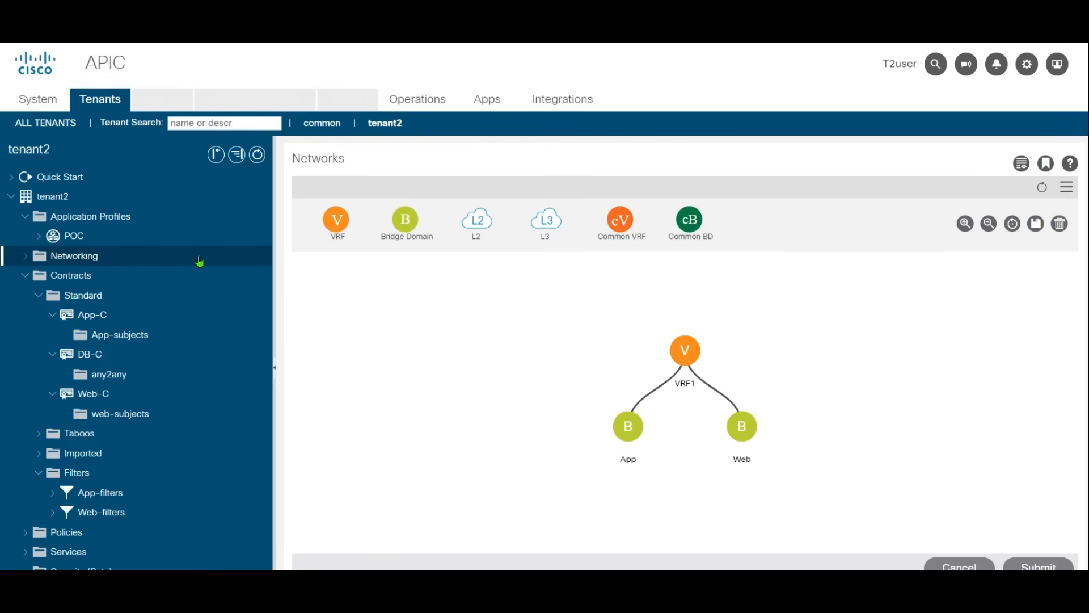
pyautogui.click(90, 276)
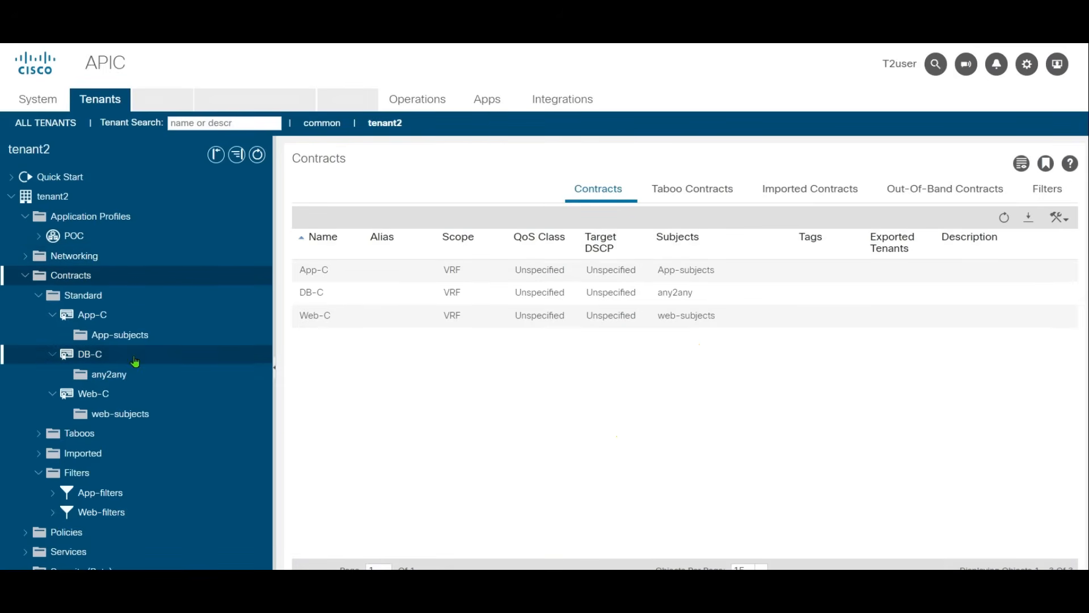
# Step: Open the POC application profile's topology and examine the WEB EPG's contract relations and the filters in App-C
pyautogui.click(38, 236)
pyautogui.click(73, 237)
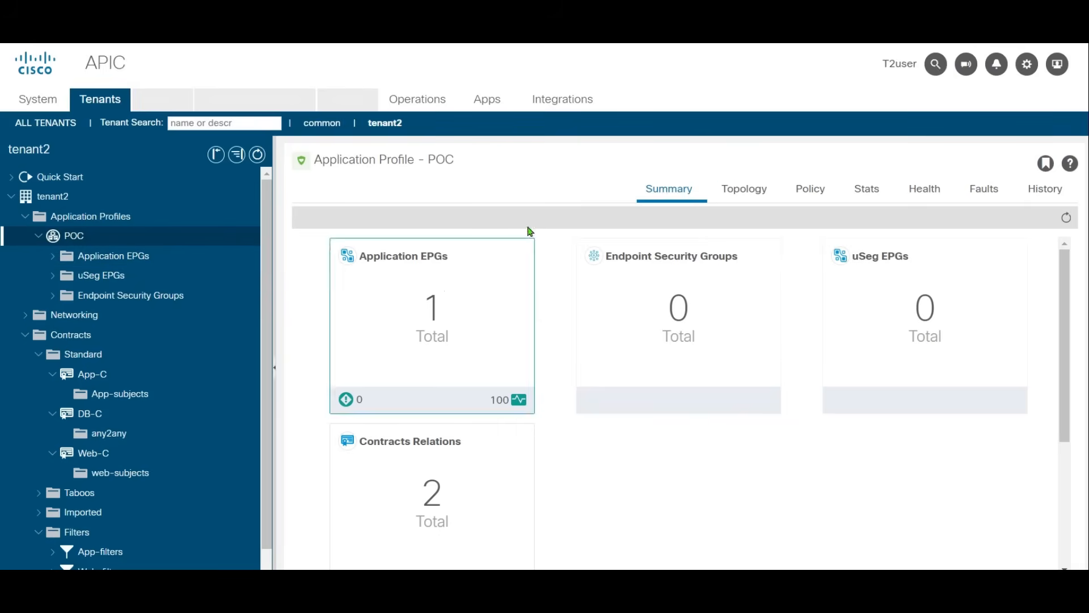
pyautogui.click(727, 198)
pyautogui.moveTo(608, 305); pyautogui.dragTo(568, 306)
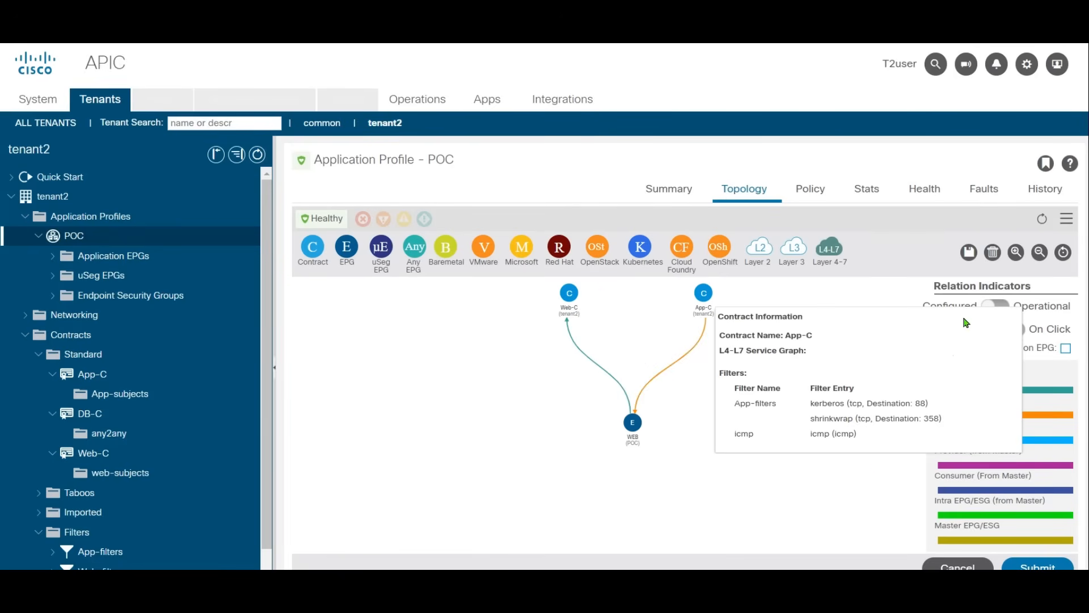
pyautogui.click(789, 488)
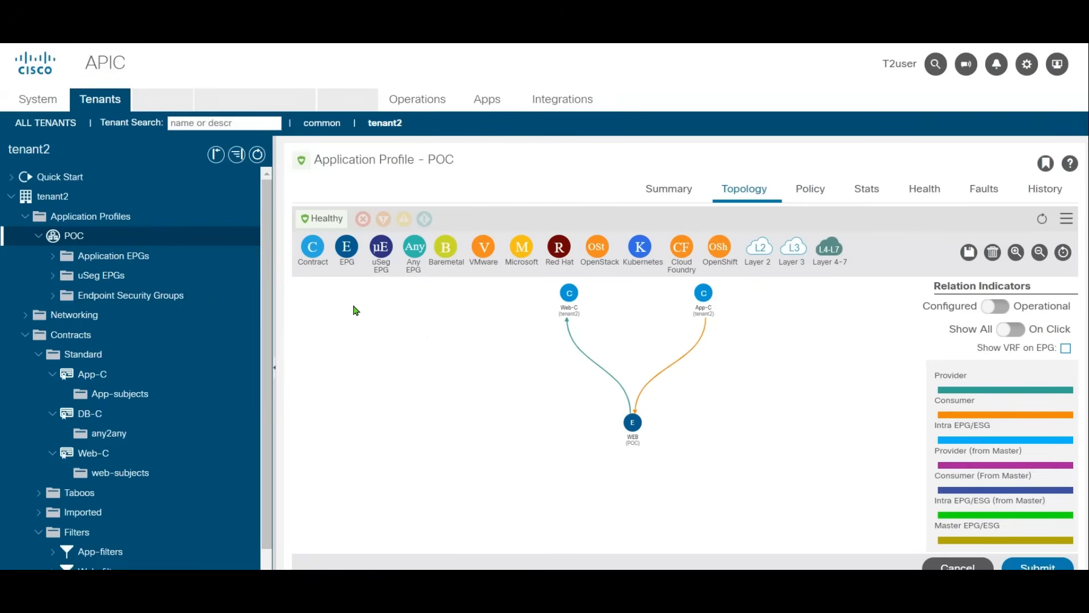
# Step: Create an application EPG named APP in the POC profile, assigned to the App bridge domain
pyautogui.click(52, 256)
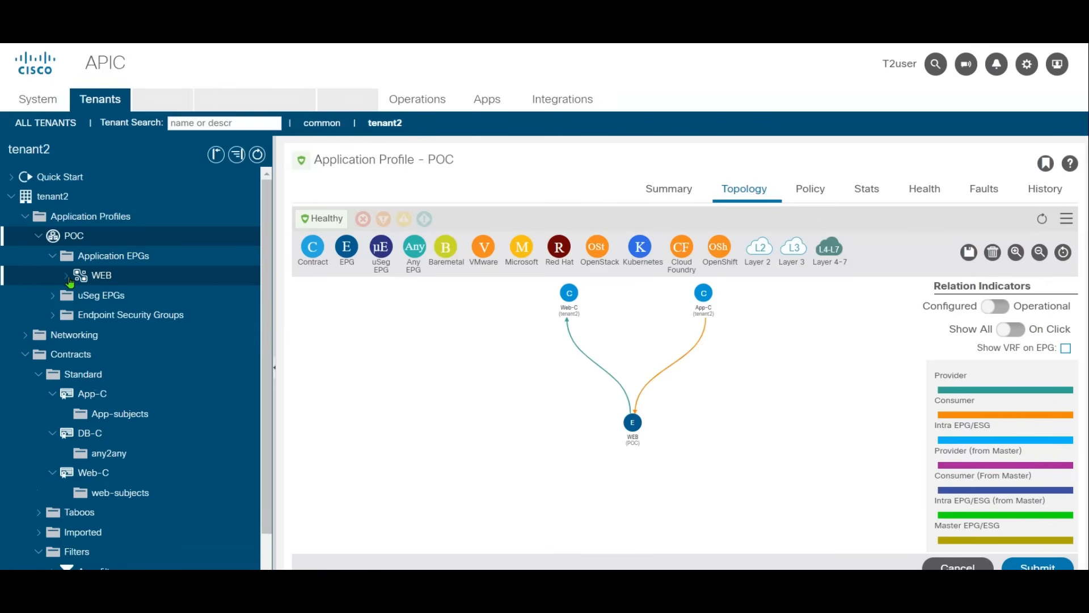
pyautogui.click(122, 261)
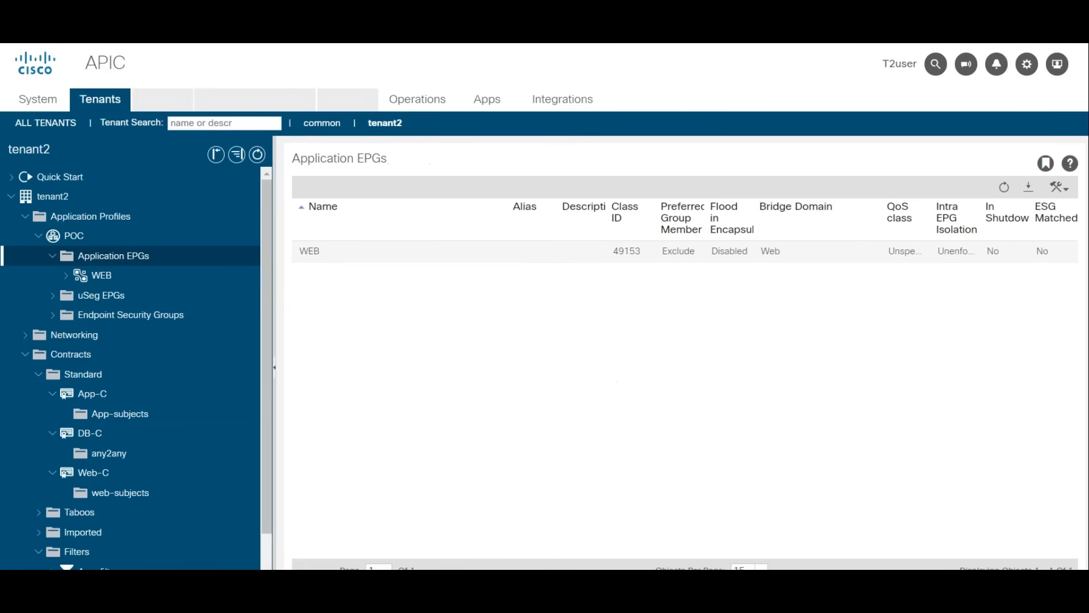
pyautogui.rightClick(94, 258)
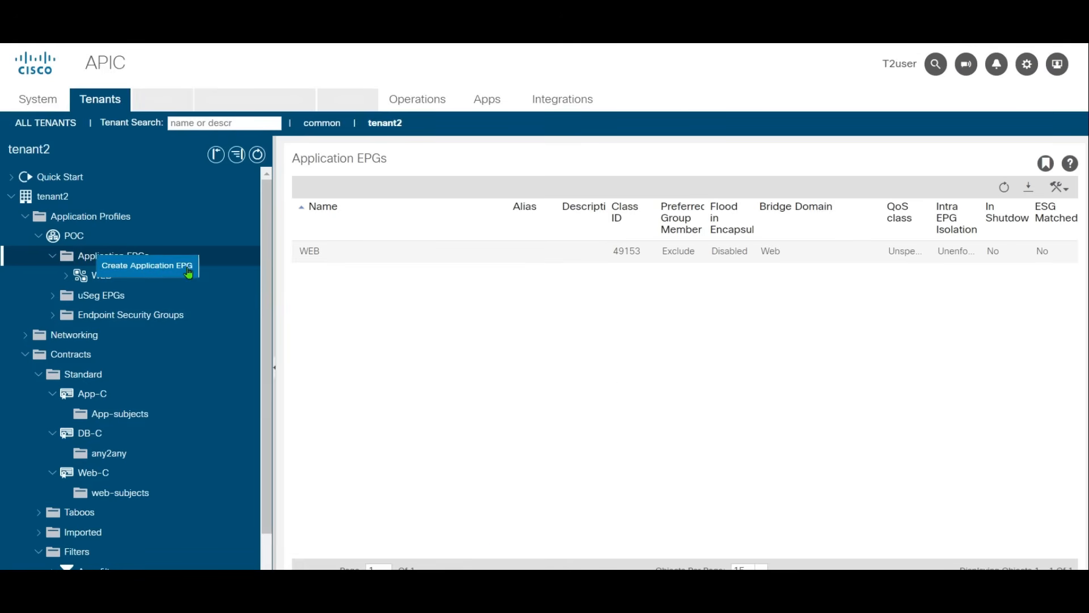
pyautogui.write('APP')
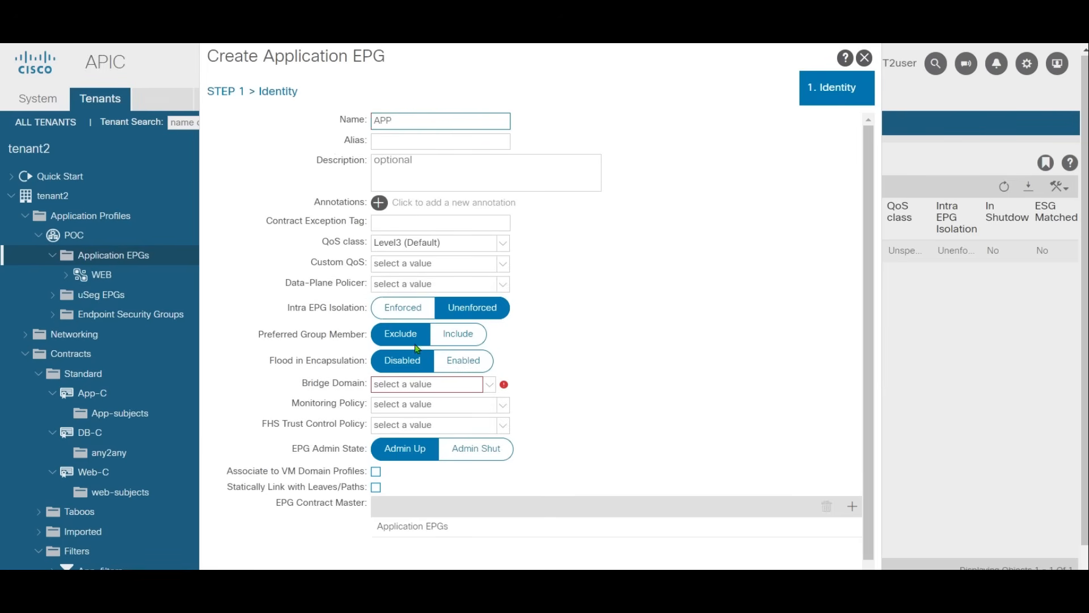
pyautogui.click(432, 384)
pyautogui.click(417, 402)
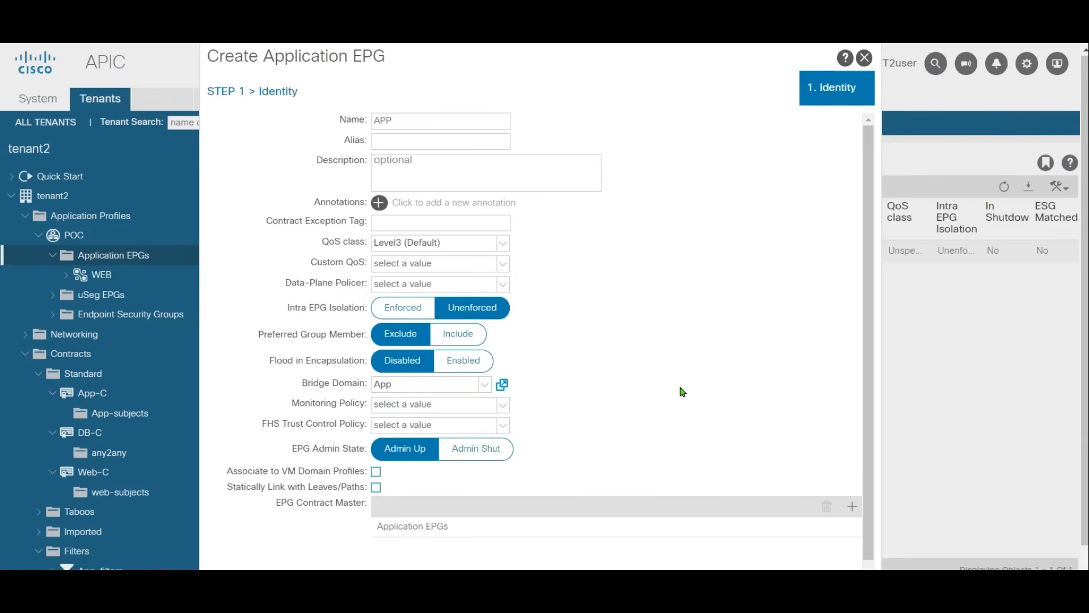
pyautogui.scroll(-2, 681, 392)
pyautogui.click(831, 567)
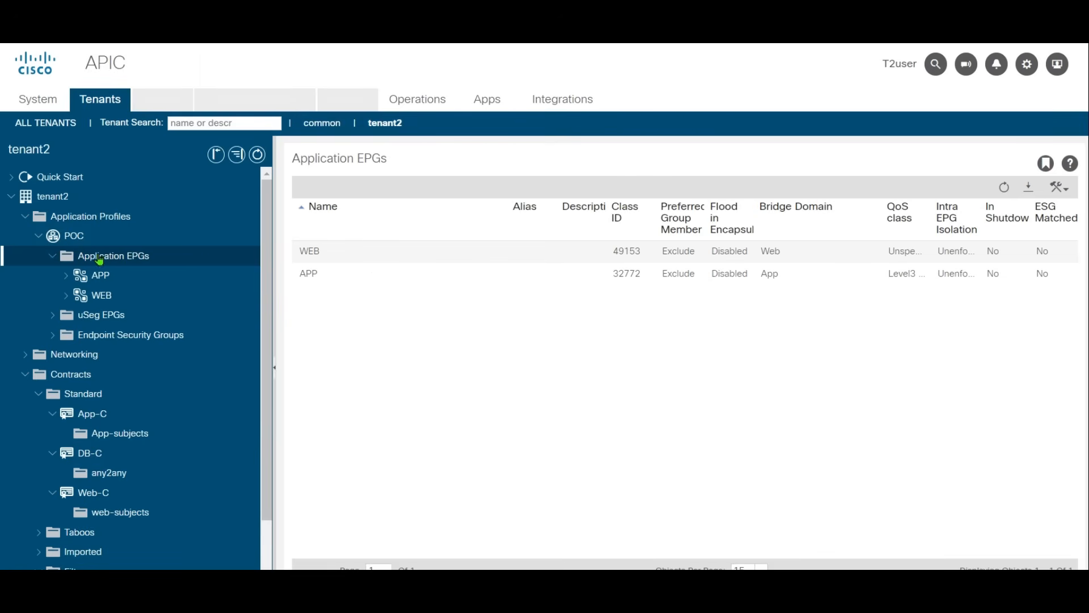
# Step: Create an application EPG named DB in the POC profile, assigned to the default bridge domain from the common tenant
pyautogui.rightClick(103, 256)
pyautogui.click(170, 275)
pyautogui.click(432, 115)
pyautogui.write('DB')
pyautogui.click(449, 385)
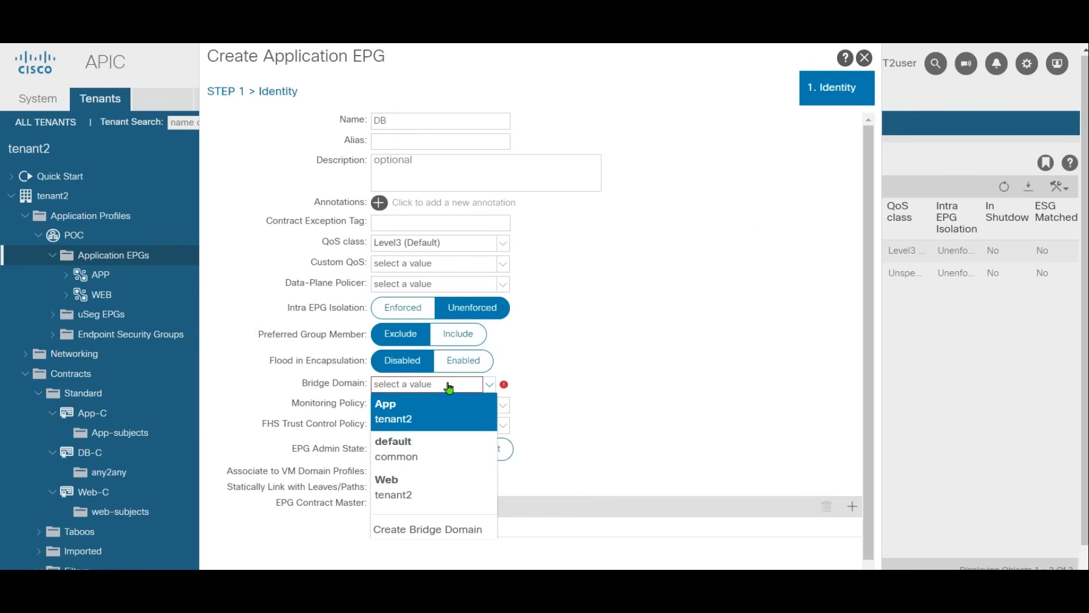
pyautogui.click(448, 445)
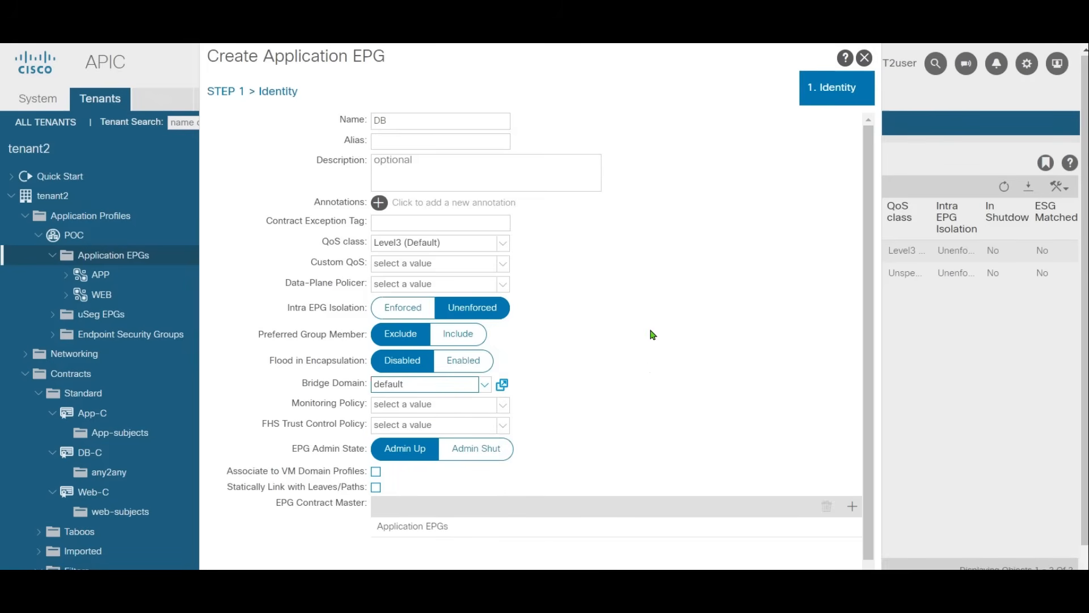
pyautogui.scroll(-1, 552, 385)
pyautogui.scroll(1, 683, 452)
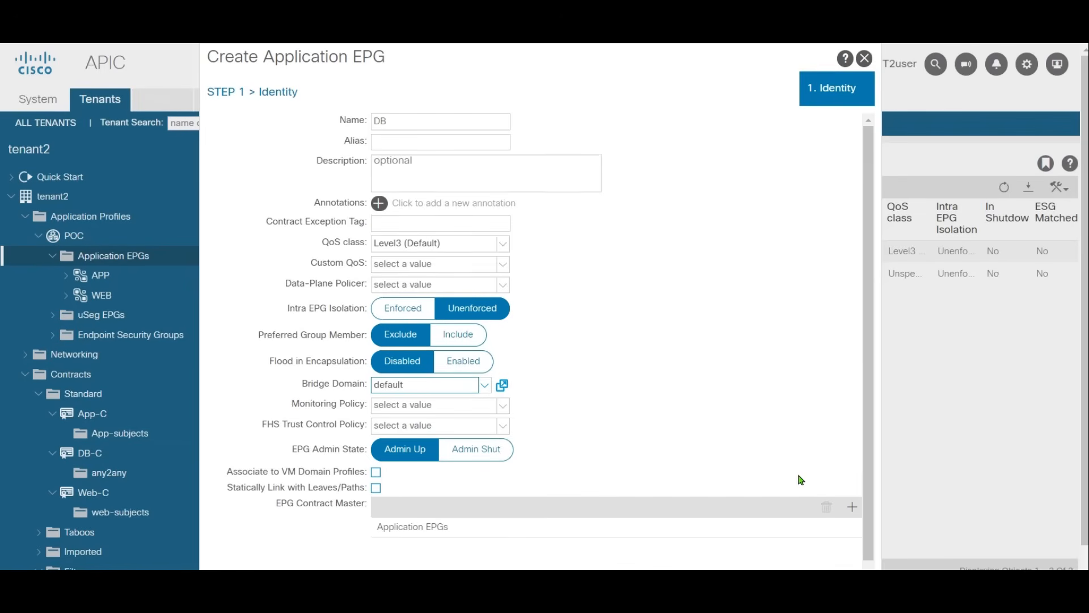
pyautogui.scroll(-1, 865, 391)
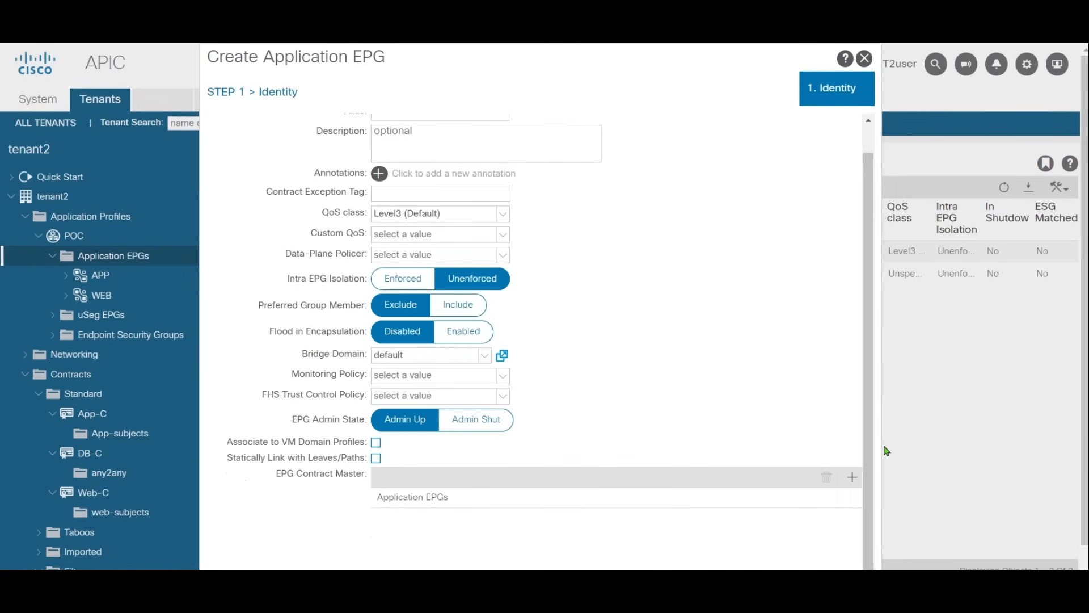
pyautogui.scroll(-1, 854, 316)
pyautogui.click(830, 565)
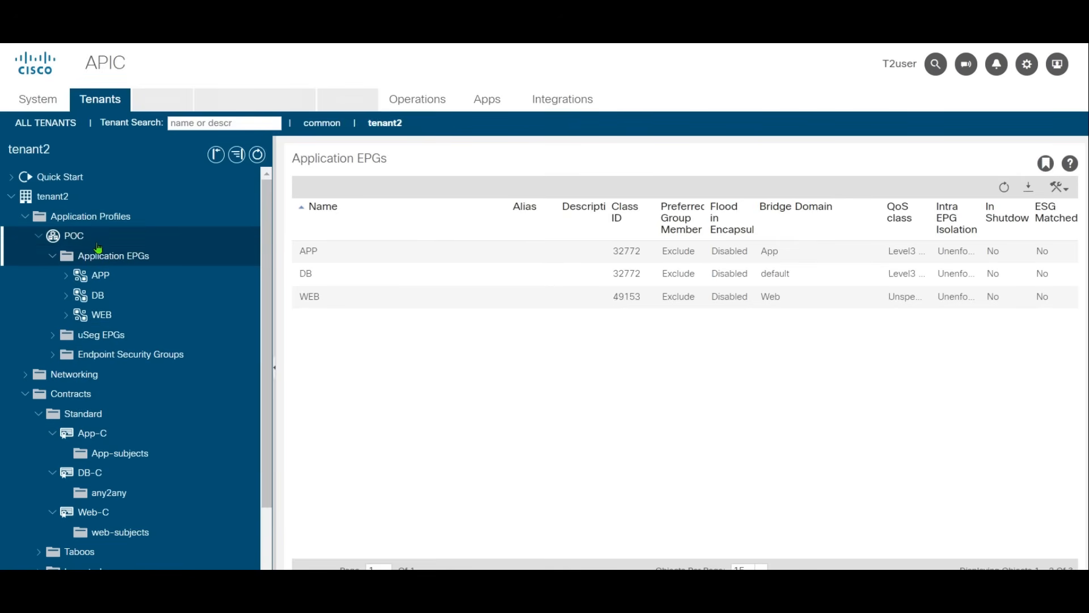
# Step: Check the POC profile's topology and add App-C as a provided contract on the APP EPG
pyautogui.click(129, 235)
pyautogui.click(736, 192)
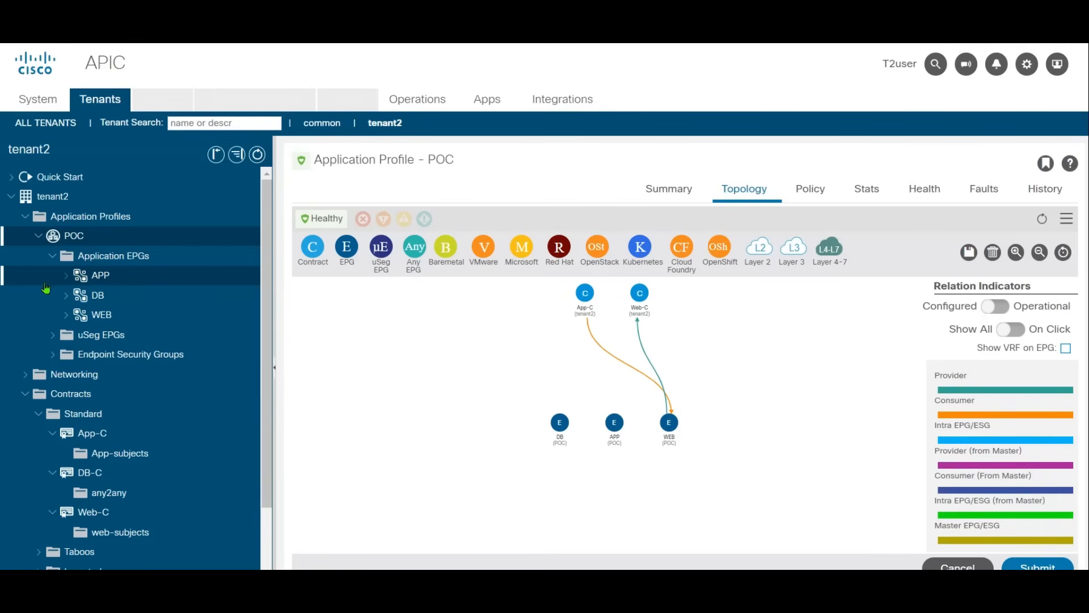
pyautogui.click(91, 278)
pyautogui.rightClick(116, 279)
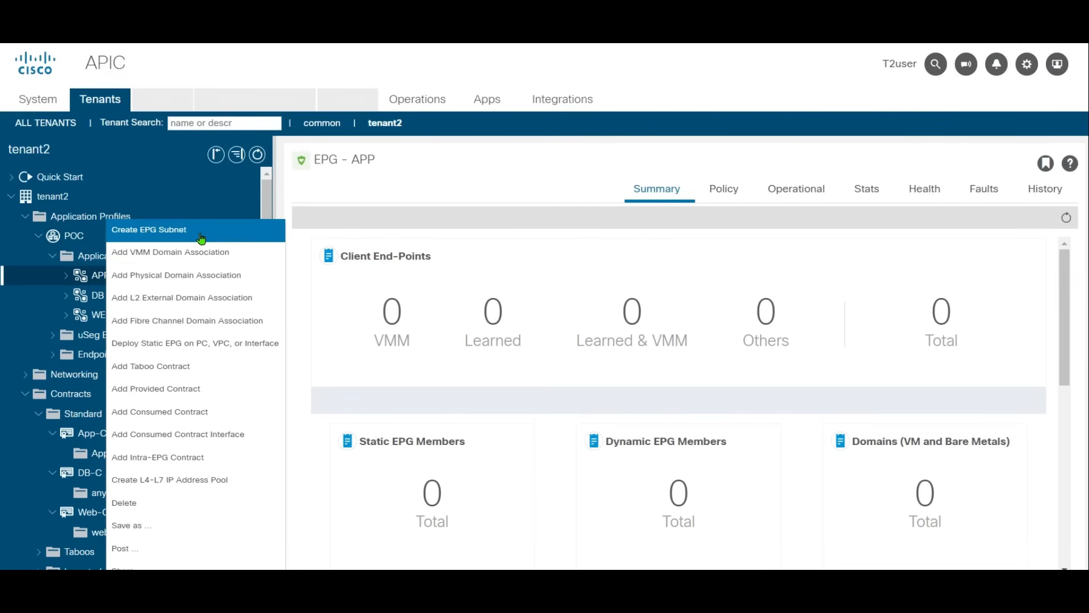
pyautogui.click(196, 389)
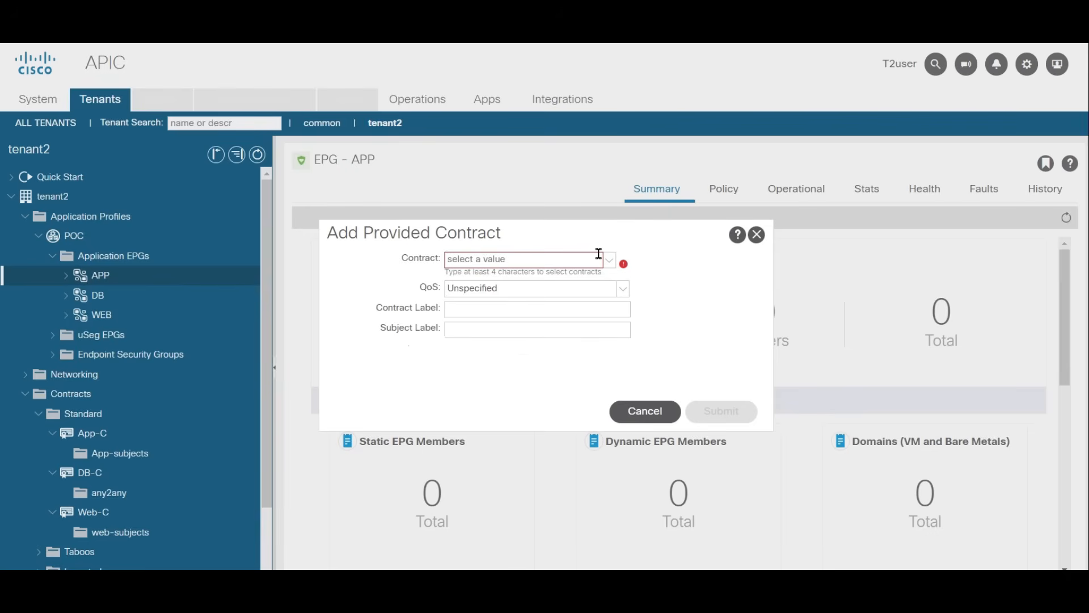
pyautogui.click(610, 260)
pyautogui.click(520, 287)
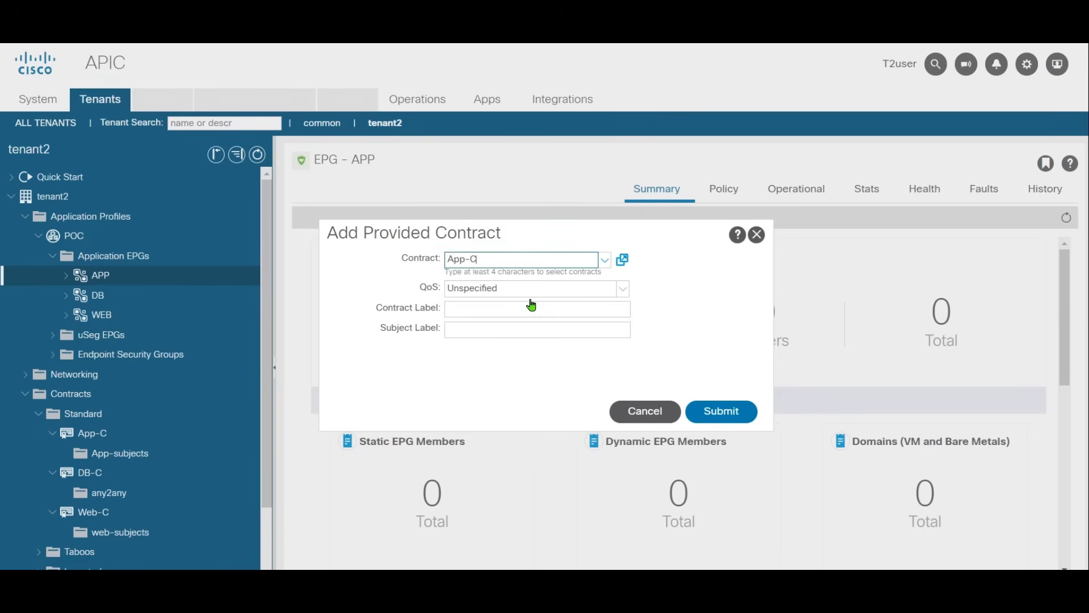
pyautogui.click(732, 411)
# Step: Add DB-C as a consumed contract on the APP EPG
pyautogui.rightClick(107, 279)
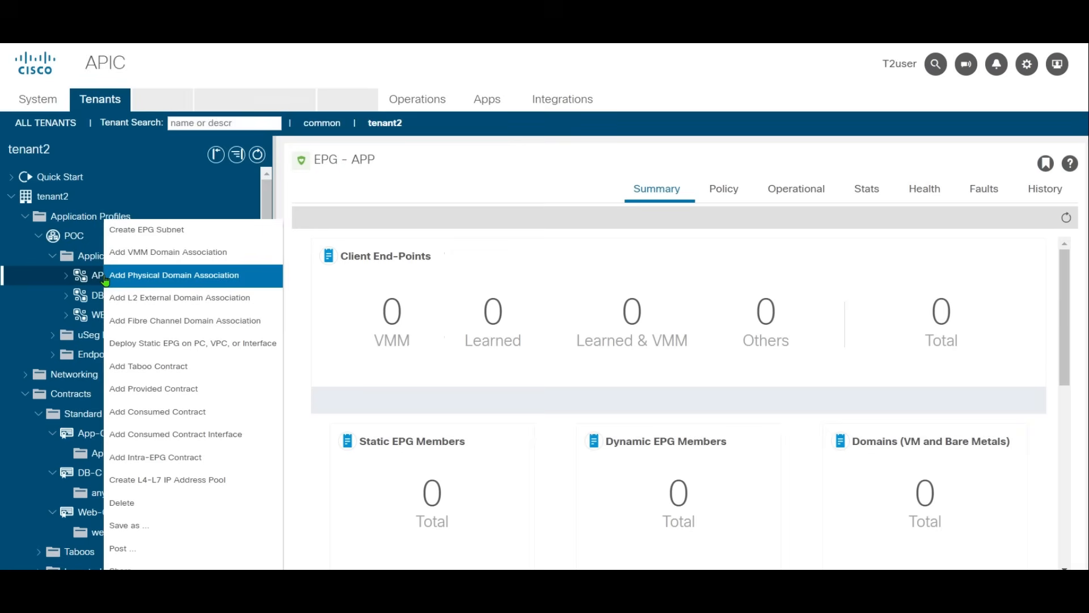
pyautogui.click(189, 416)
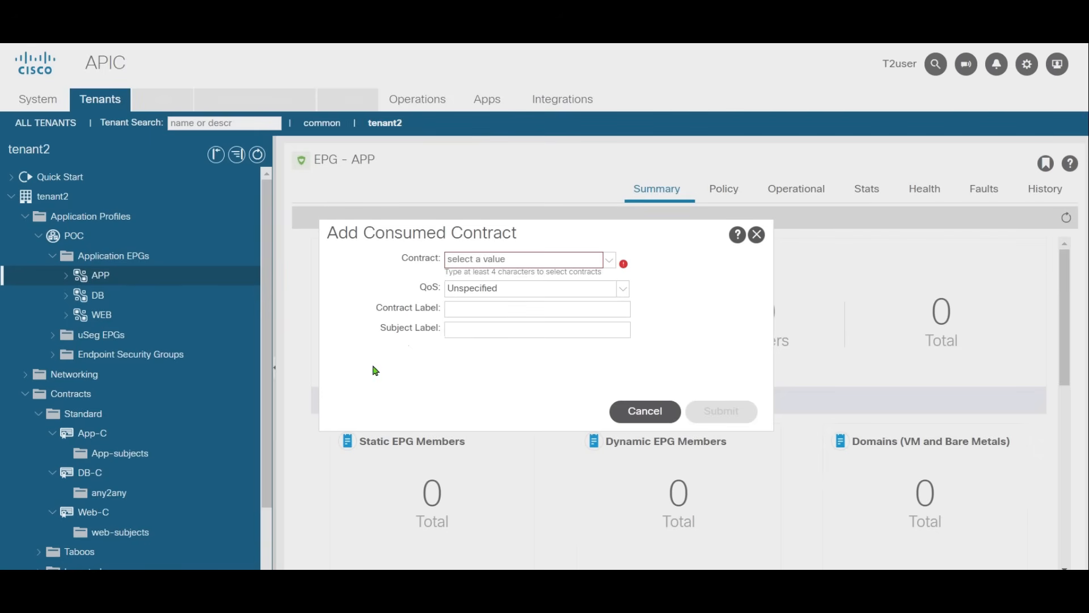
pyautogui.click(599, 258)
pyautogui.click(525, 332)
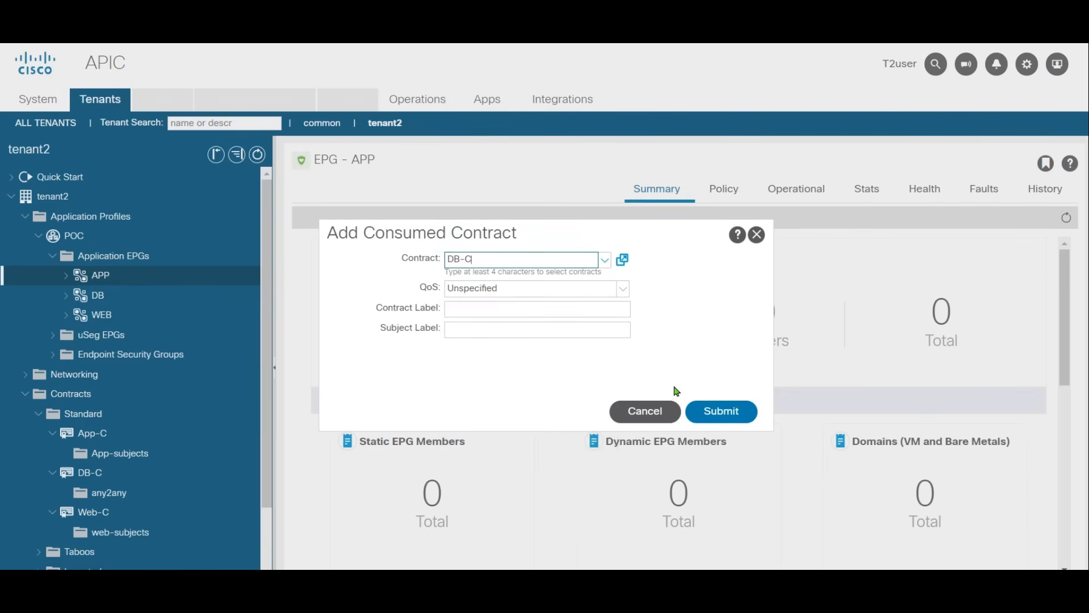
pyautogui.click(736, 412)
# Step: Add DB-C as a provided contract on the DB EPG
pyautogui.click(106, 297)
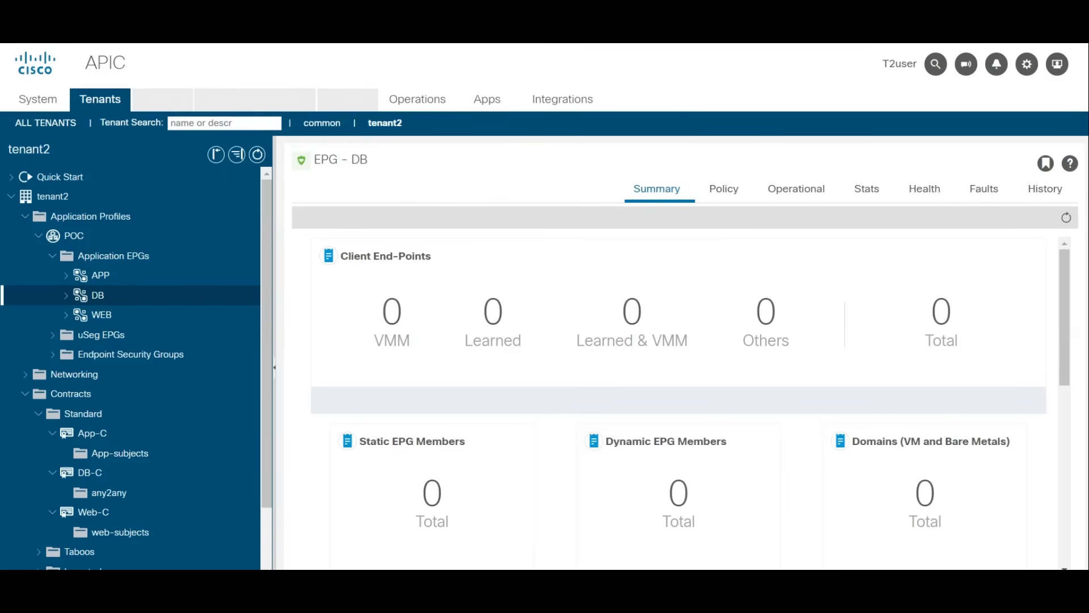
pyautogui.rightClick(107, 299)
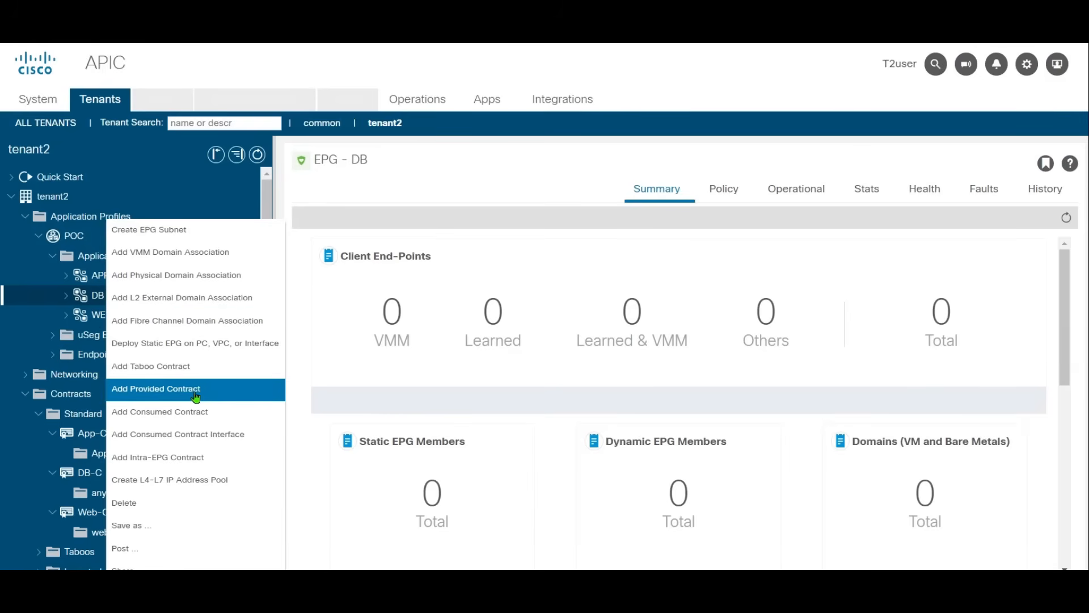
pyautogui.click(226, 388)
pyautogui.click(610, 259)
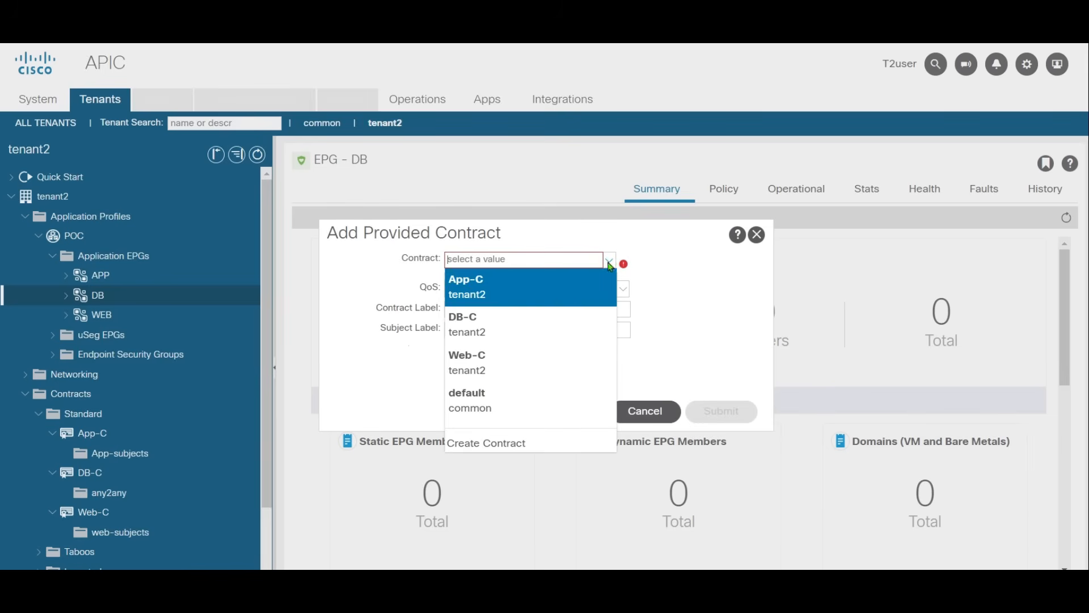
pyautogui.click(521, 329)
pyautogui.click(694, 410)
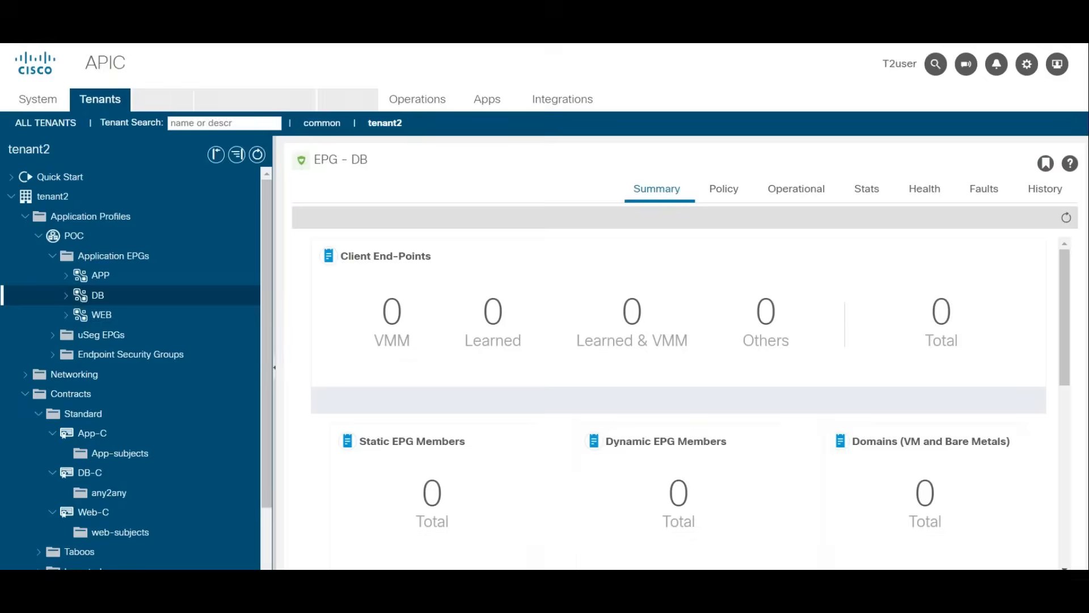
# Step: Open the POC profile's topology and rearrange the contracts above the EPGs in the order DB-C, App-C, Web-C
pyautogui.click(107, 243)
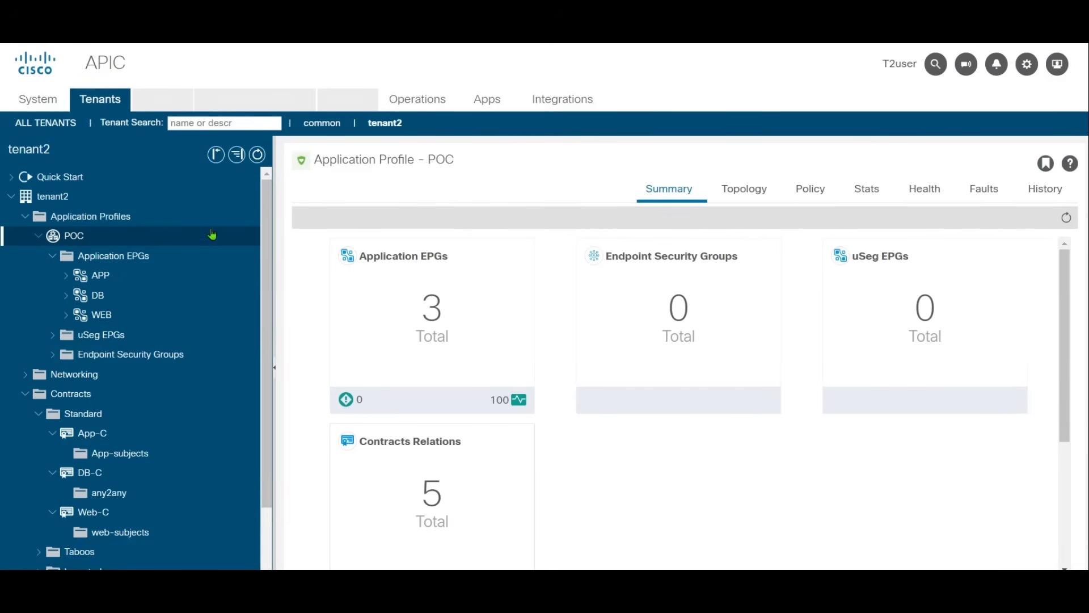
pyautogui.click(731, 191)
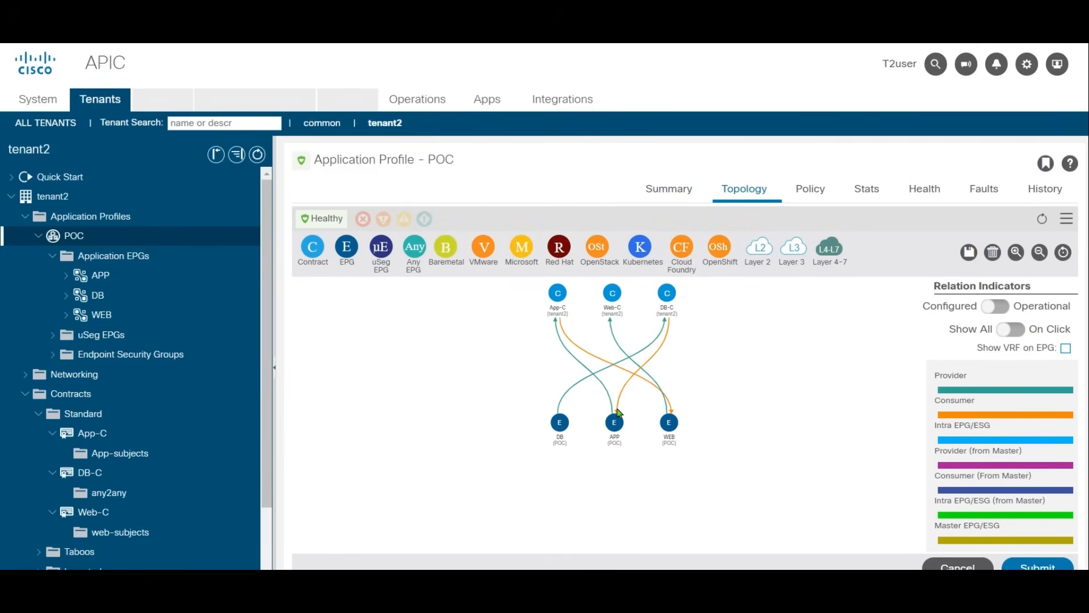
pyautogui.moveTo(613, 298); pyautogui.dragTo(778, 309)
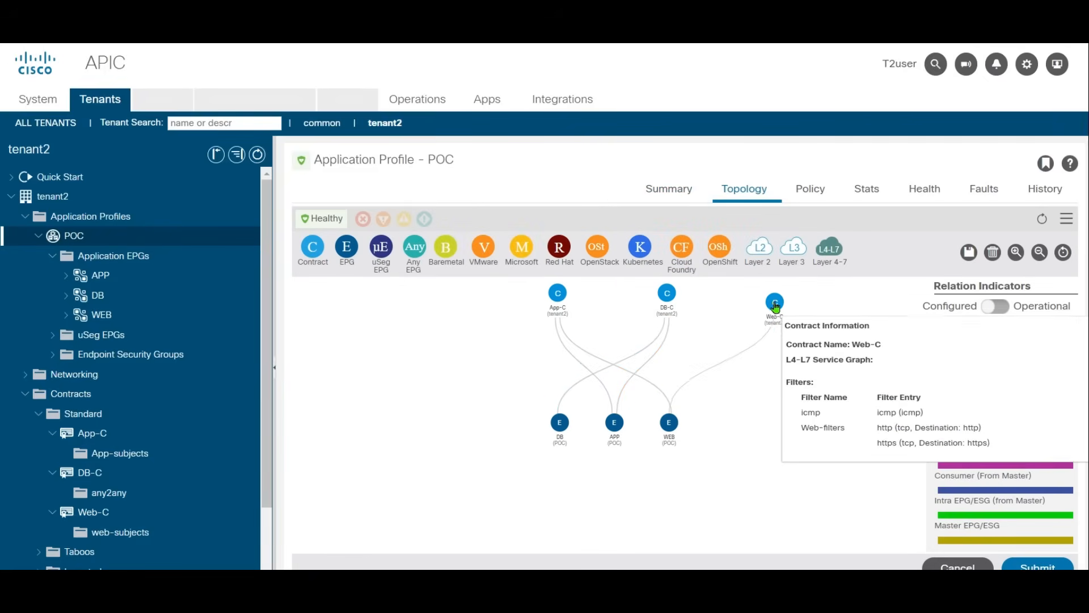
pyautogui.moveTo(558, 294); pyautogui.dragTo(617, 295)
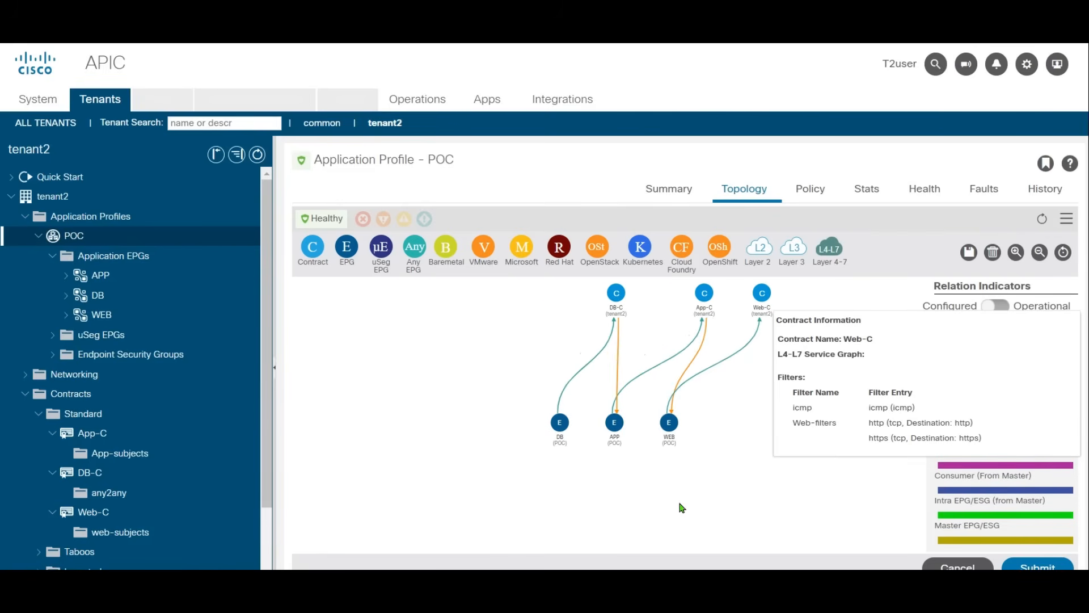